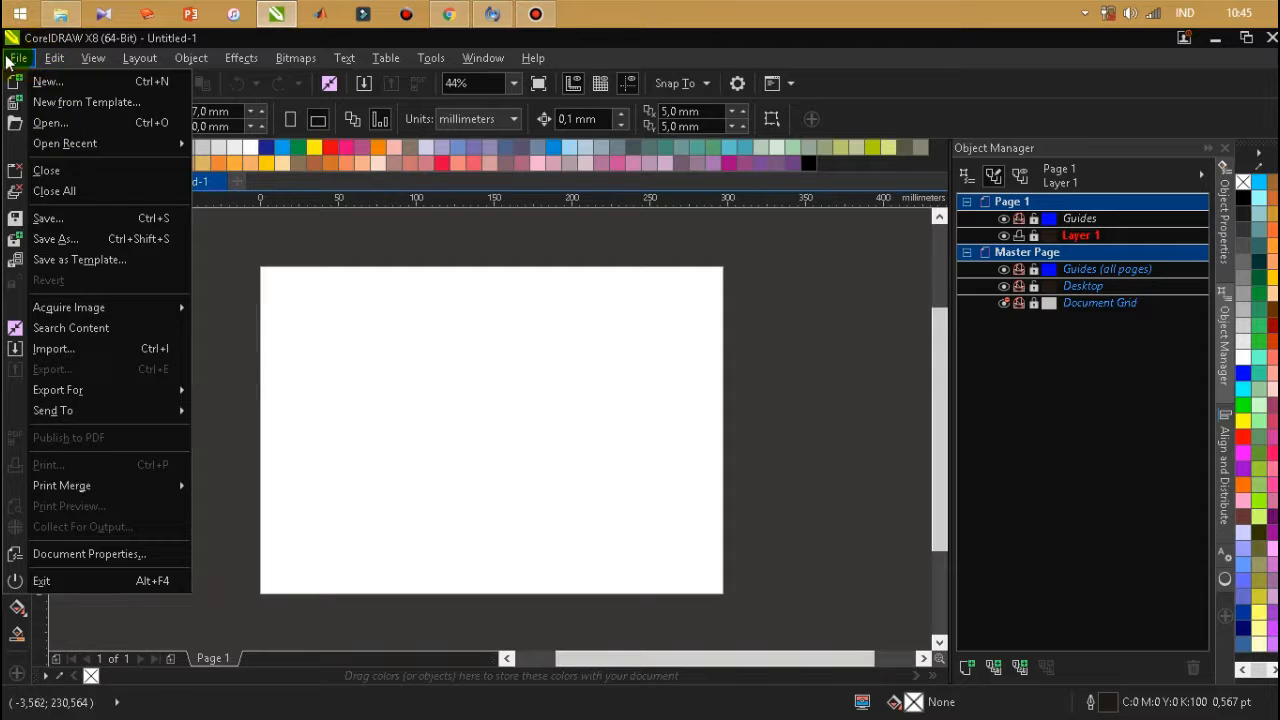
Start an image import and browse from the DOC drive's Documents 2 folder to the Gambar Iphone 5 folder.
{"action": "left_click", "coordinate": [44, 350]}
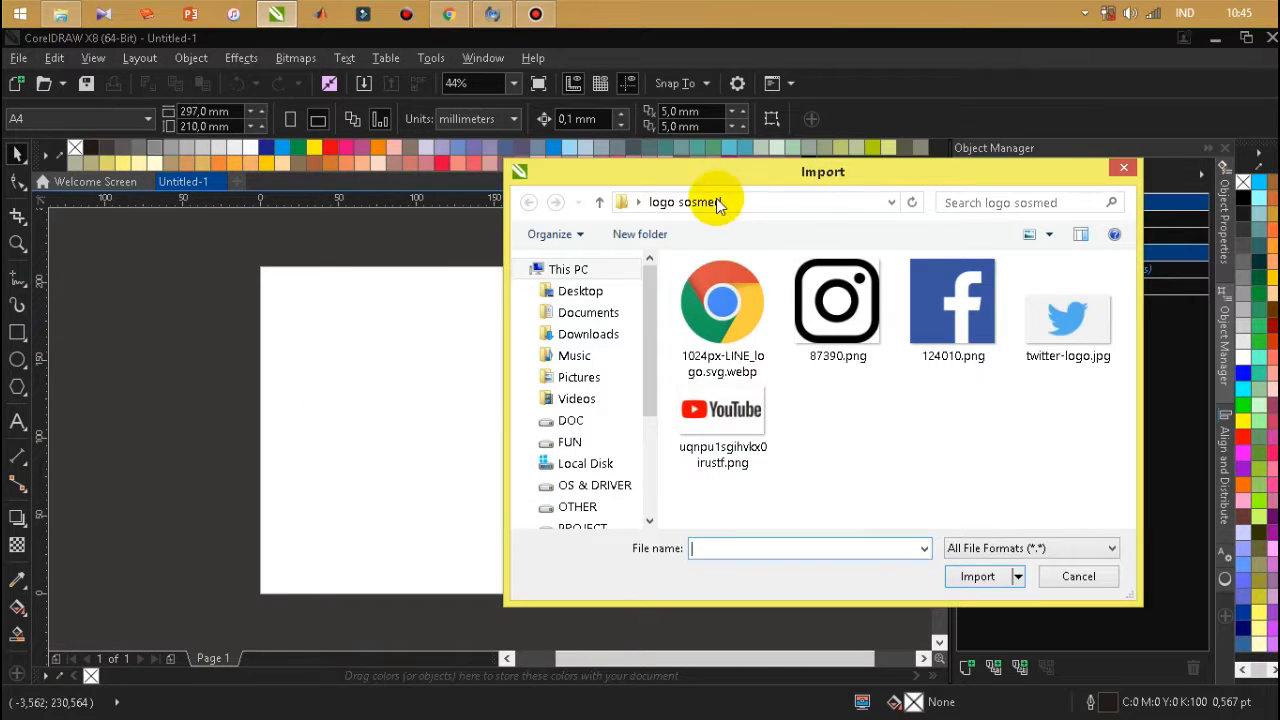
{"action": "left_click", "coordinate": [616, 203]}
{"action": "left_click_drag", "start_coordinate": [646, 384], "coordinate": [640, 423]}
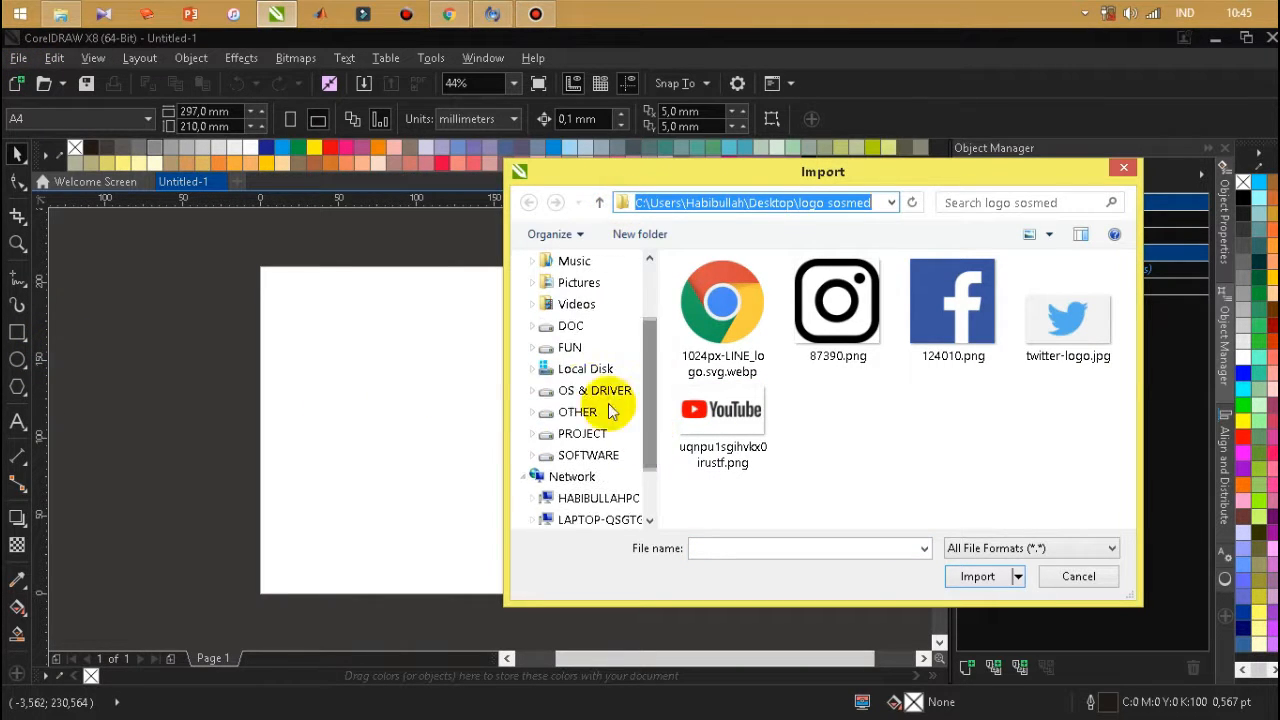
{"action": "left_click", "coordinate": [571, 325]}
{"action": "double_click", "coordinate": [742, 332]}
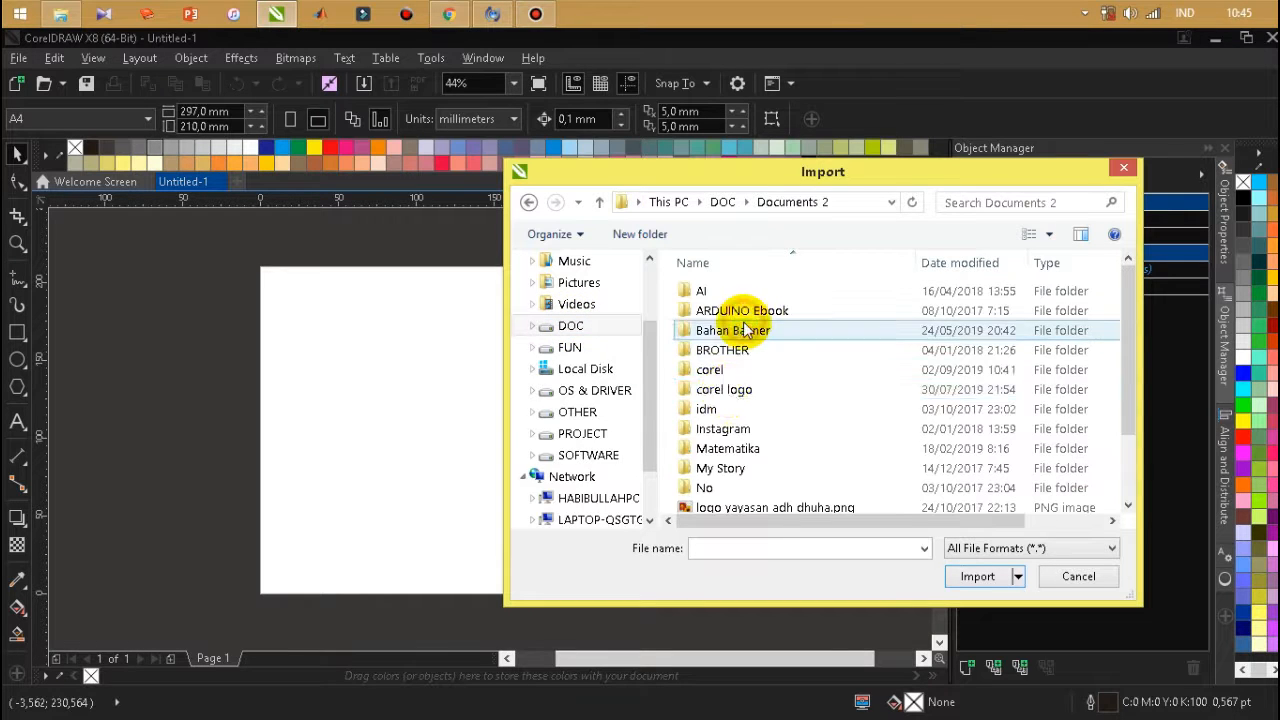
{"action": "double_click", "coordinate": [737, 366]}
{"action": "scroll", "coordinate": [895, 497], "scroll_direction": "down", "scroll_amount": 3}
{"action": "left_click", "coordinate": [1053, 361]}
{"action": "left_click", "coordinate": [1053, 361]}
{"action": "double_click", "coordinate": [1045, 275]}
{"action": "double_click", "coordinate": [862, 346]}
Import the IPhone-5-S-Pabrik-Unlocked image and place it at its original size in the page's upper-left area.
{"action": "left_click", "coordinate": [862, 346]}
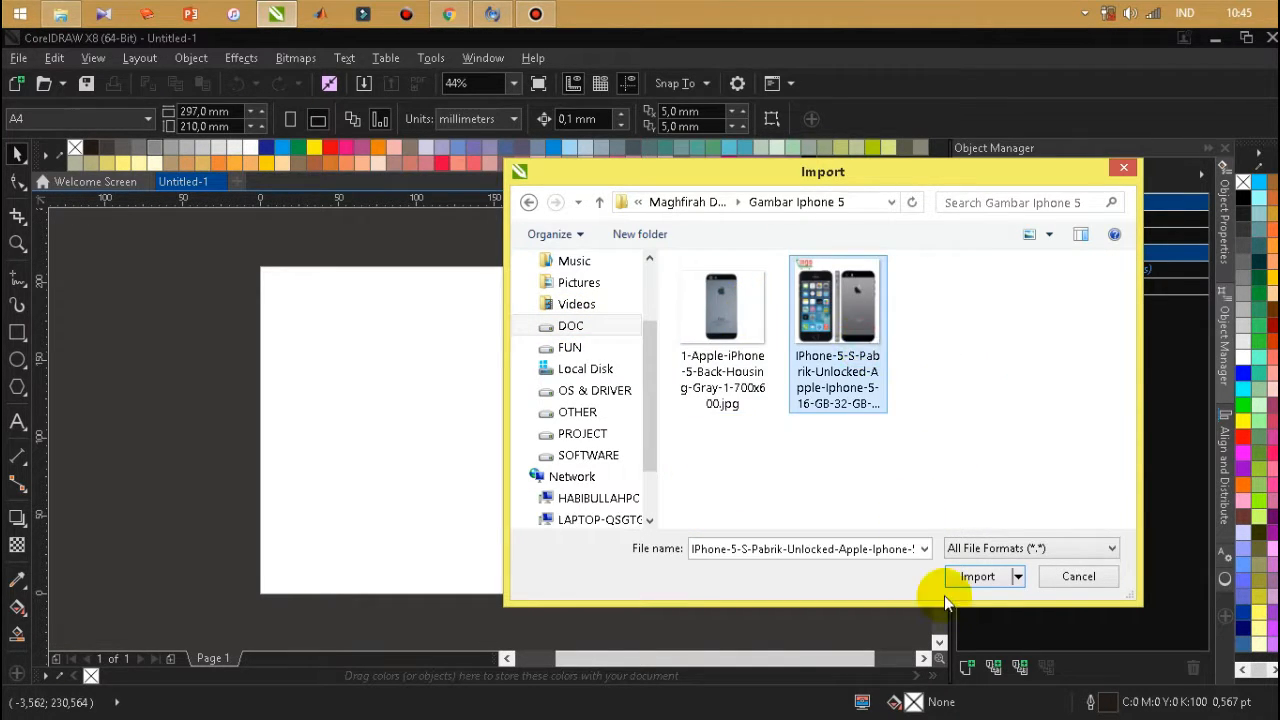
{"action": "left_click", "coordinate": [975, 577]}
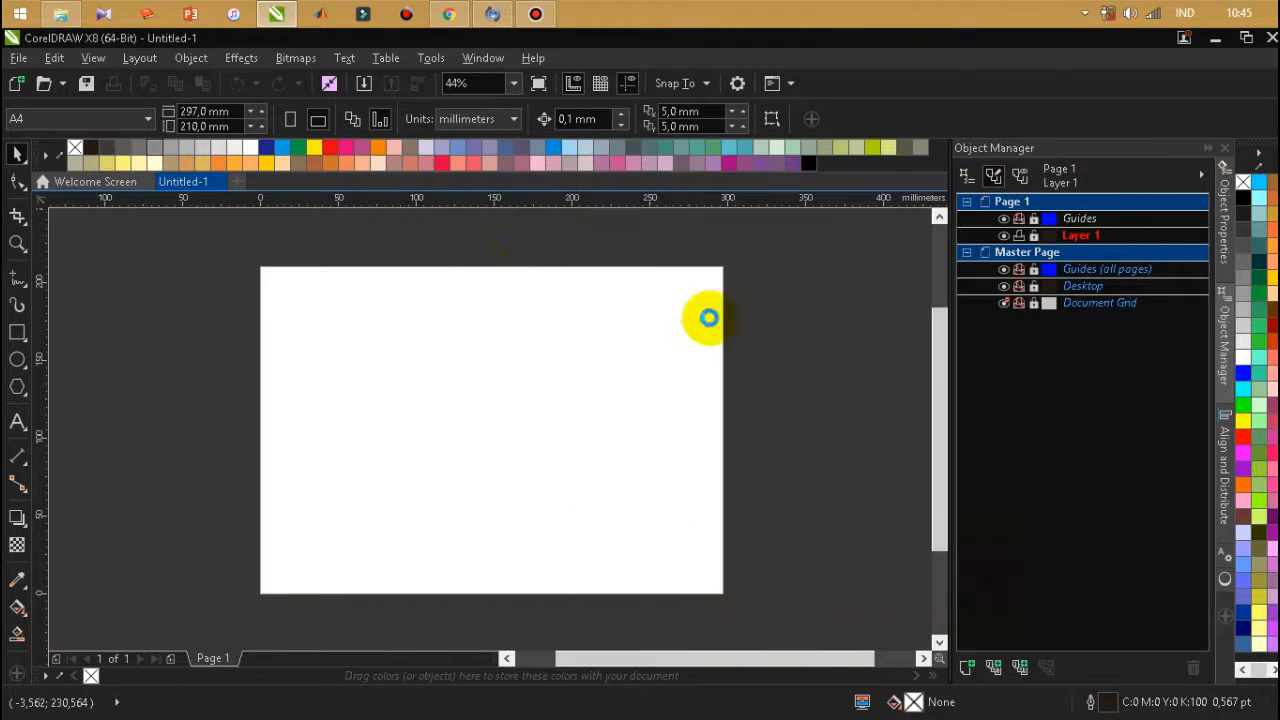
{"action": "left_click", "coordinate": [330, 296]}
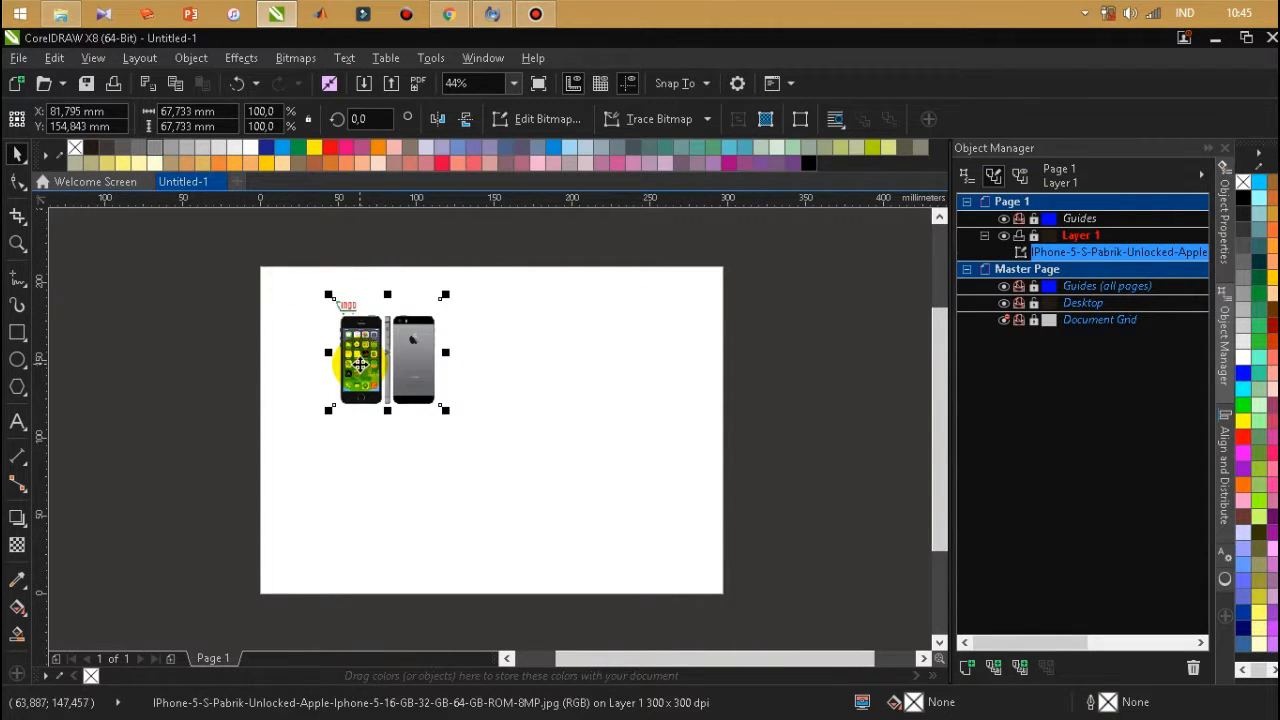
Crop the strip above the phones off the imported image, keeping an area of about 67.7 × 60.8 mm.
{"action": "left_click", "coordinate": [16, 220]}
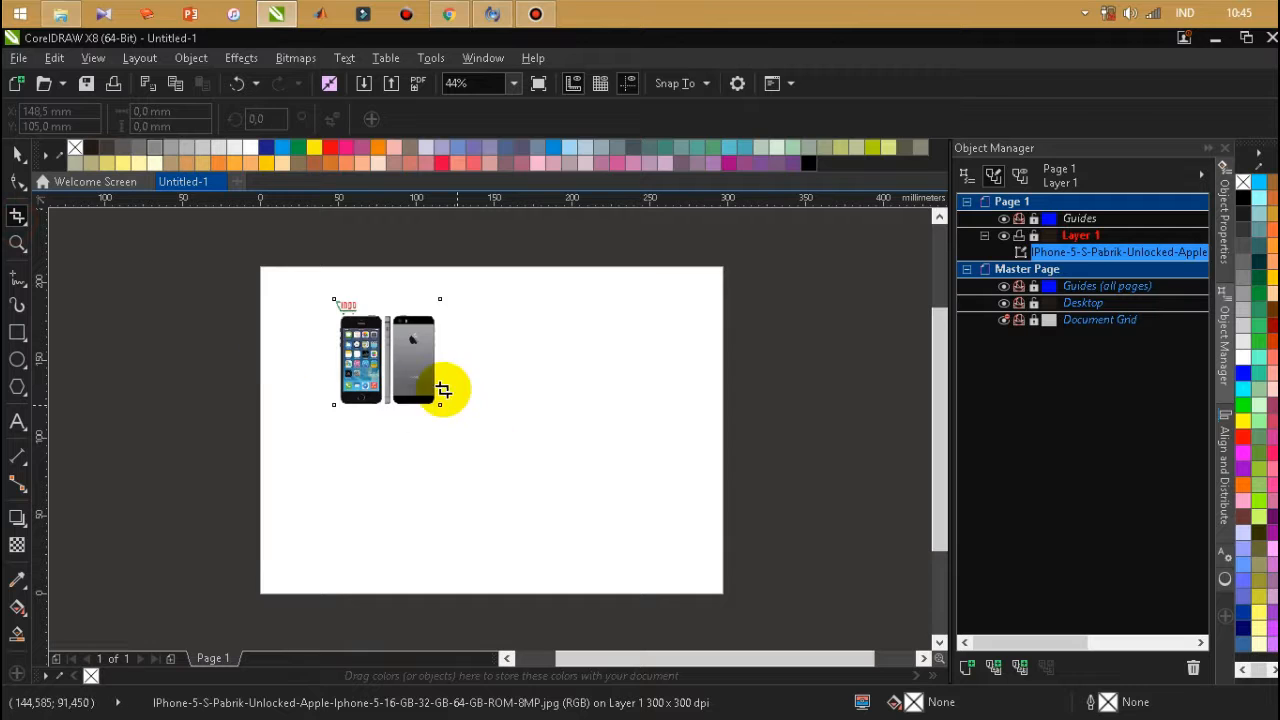
{"action": "left_click_drag", "start_coordinate": [437, 403], "coordinate": [334, 309]}
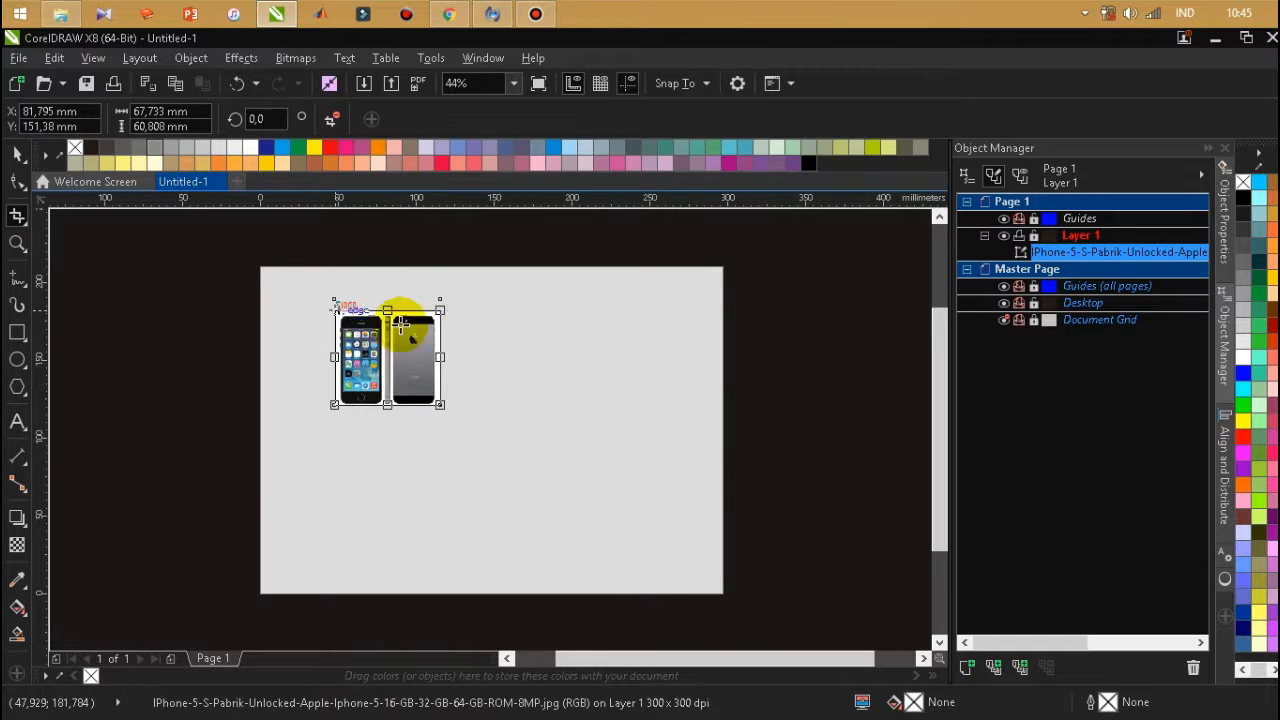
{"action": "double_click", "coordinate": [370, 316]}
Draw a rectangle about 26.2 × 55.2 mm over the front view of the phone.
{"action": "scroll", "coordinate": [355, 318], "scroll_direction": "up", "scroll_amount": 3}
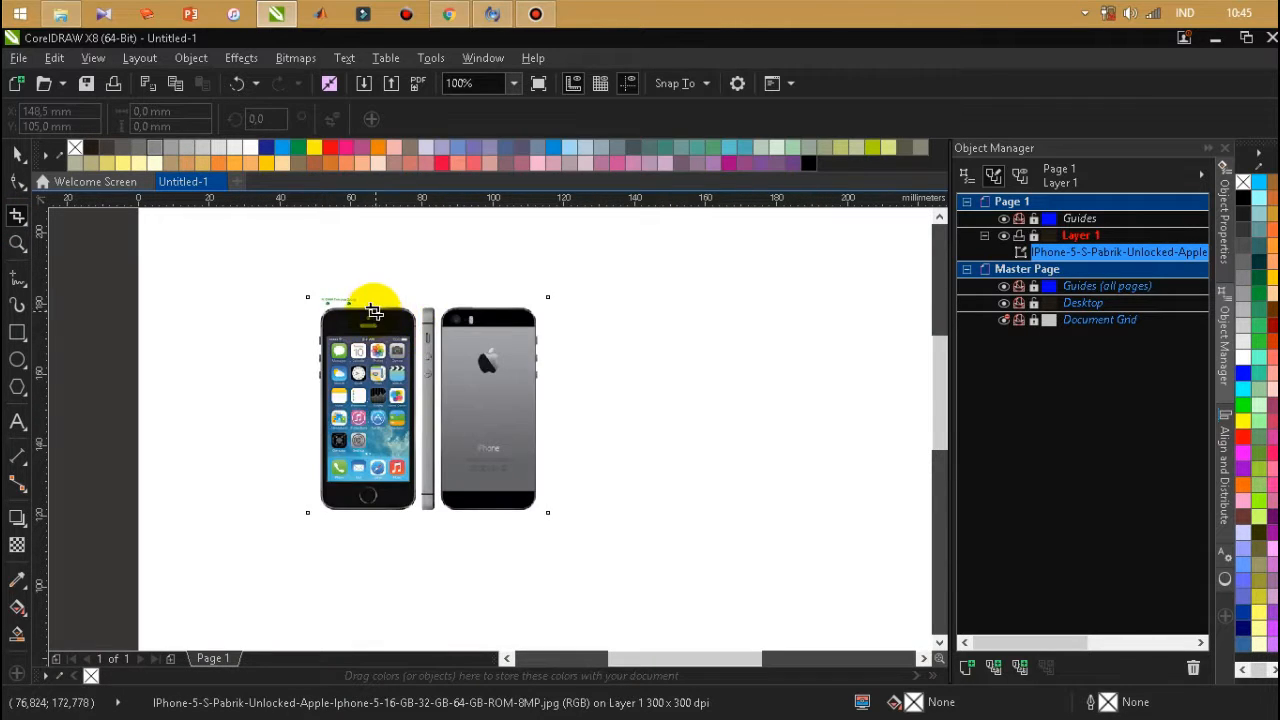
{"action": "scroll", "coordinate": [375, 313], "scroll_direction": "up", "scroll_amount": 2}
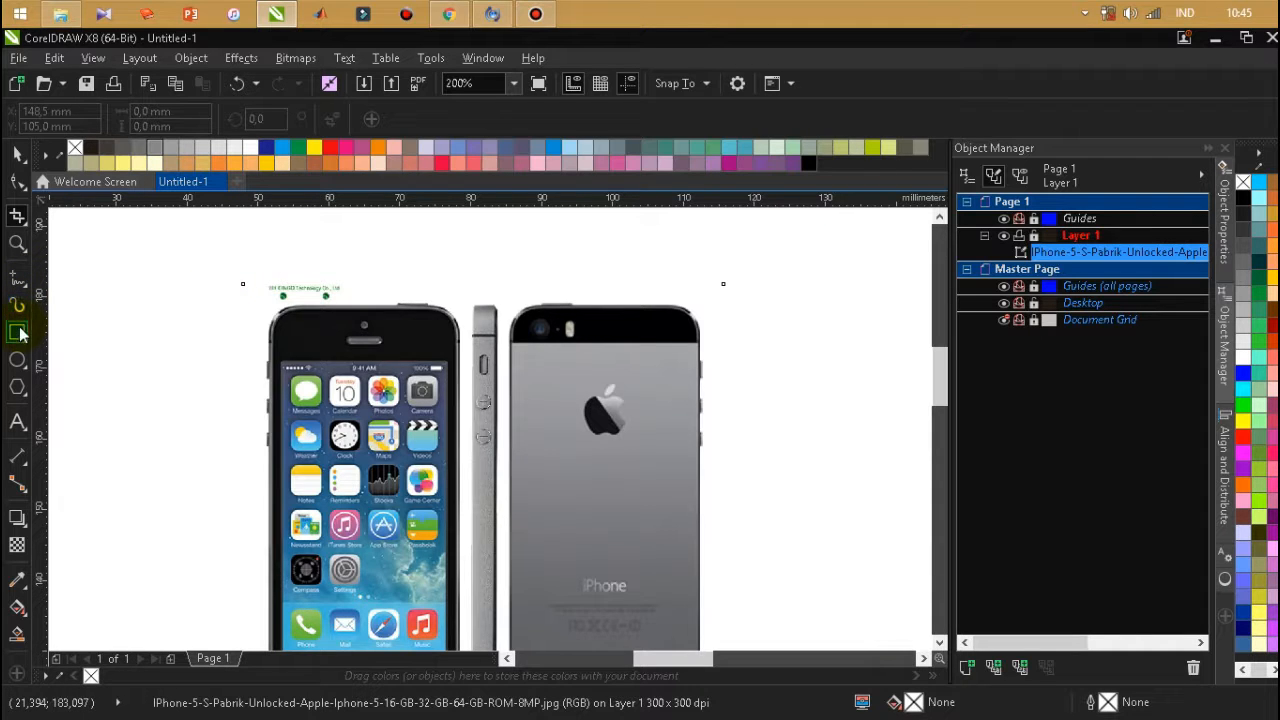
{"action": "scroll", "coordinate": [357, 271], "scroll_direction": "down", "scroll_amount": 2}
{"action": "scroll", "coordinate": [400, 357], "scroll_direction": "up", "scroll_amount": 4}
{"action": "scroll", "coordinate": [410, 330], "scroll_direction": "down", "scroll_amount": 2}
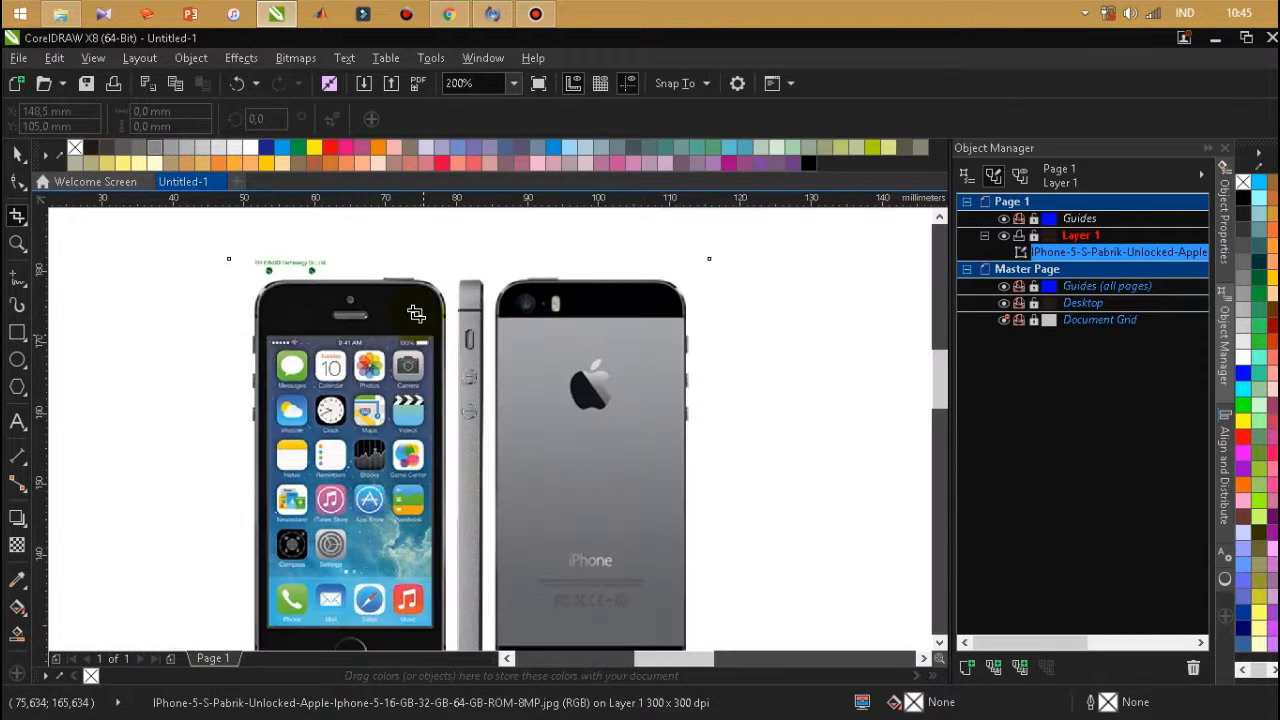
{"action": "scroll", "coordinate": [416, 314], "scroll_direction": "up", "scroll_amount": 3}
{"action": "scroll", "coordinate": [414, 316], "scroll_direction": "down", "scroll_amount": 3}
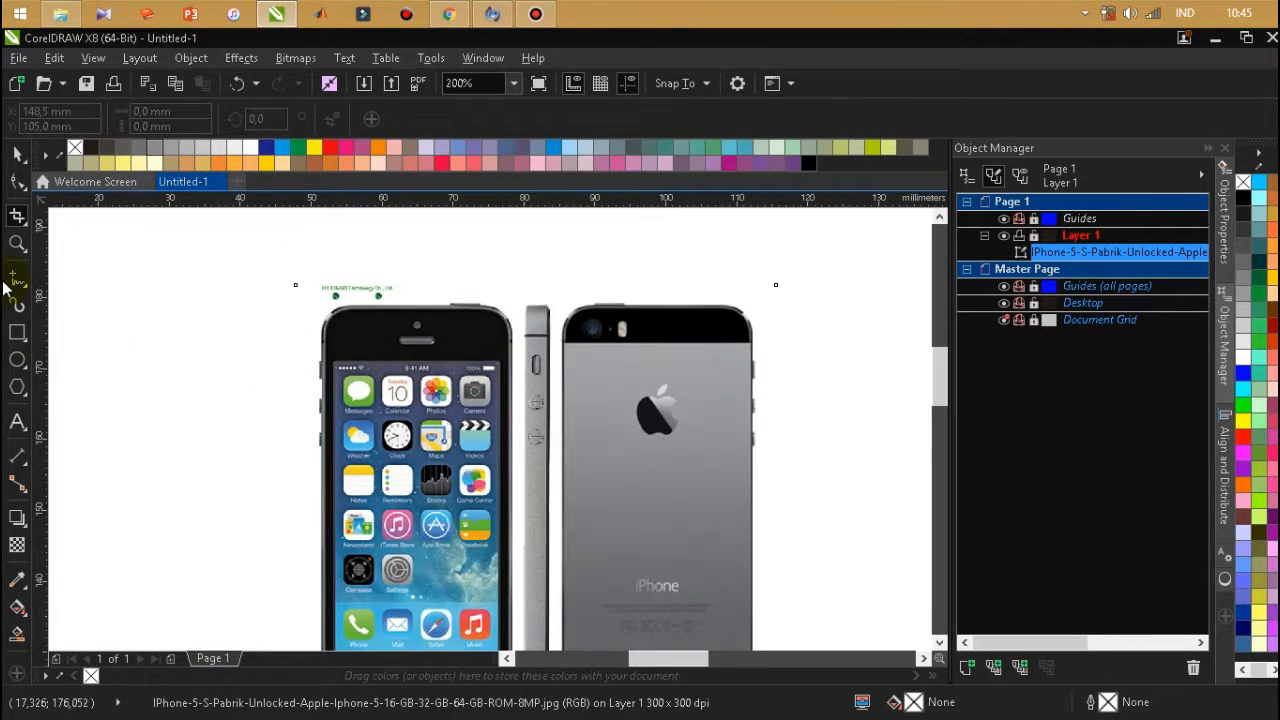
{"action": "left_click", "coordinate": [17, 332]}
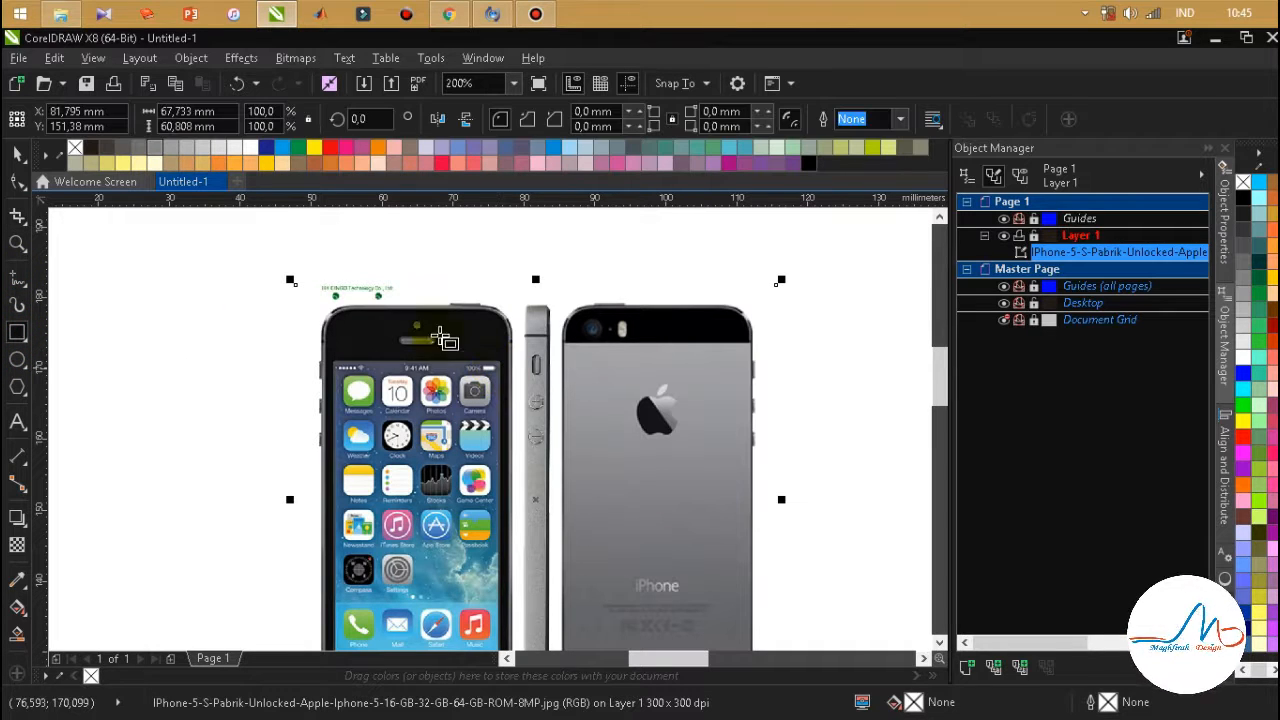
{"action": "mouse_move", "coordinate": [323, 309]}
{"action": "left_mouse_down"}
{"action": "mouse_move", "coordinate": [460, 610]}
{"action": "mouse_move", "coordinate": [472, 537]}
{"action": "mouse_move", "coordinate": [512, 566]}
{"action": "mouse_move", "coordinate": [503, 623]}
{"action": "mouse_move", "coordinate": [520, 634]}
{"action": "mouse_move", "coordinate": [514, 621]}
{"action": "left_mouse_up"}
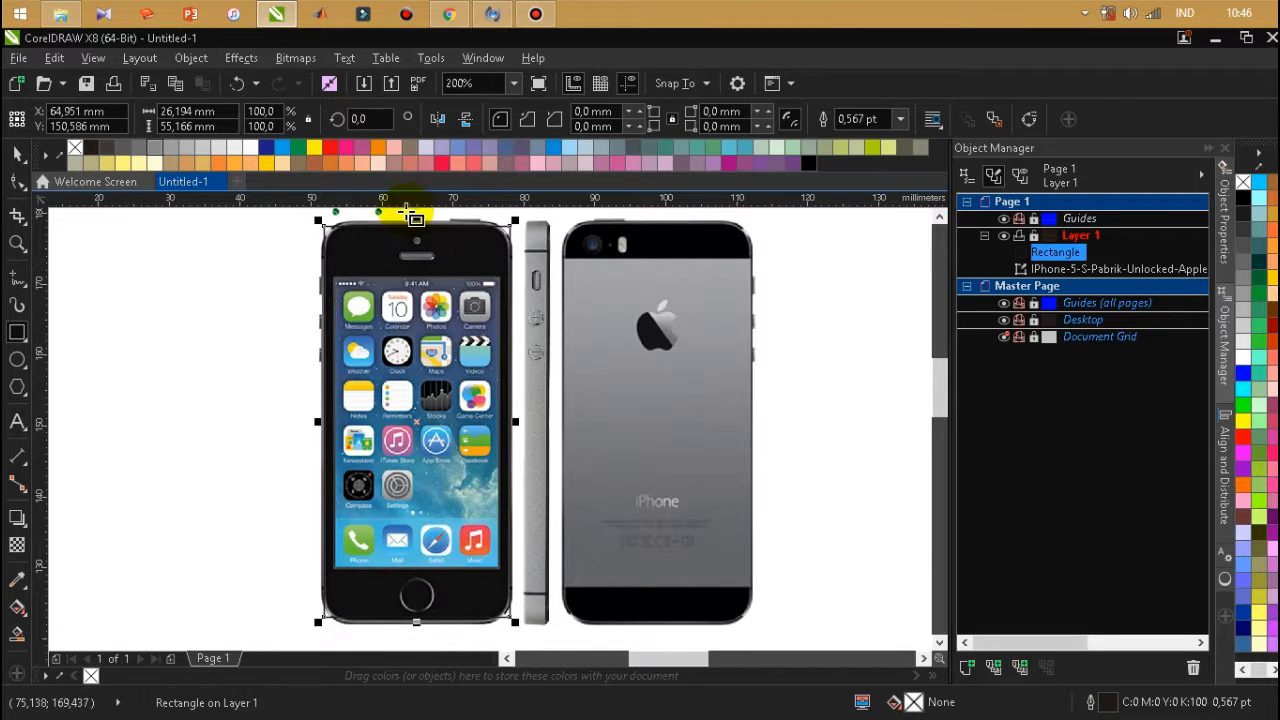
Move the rectangle's left edge inward to fit the phone's front, making it about 25.86 mm wide.
{"action": "scroll", "coordinate": [410, 208], "scroll_direction": "up", "scroll_amount": 2}
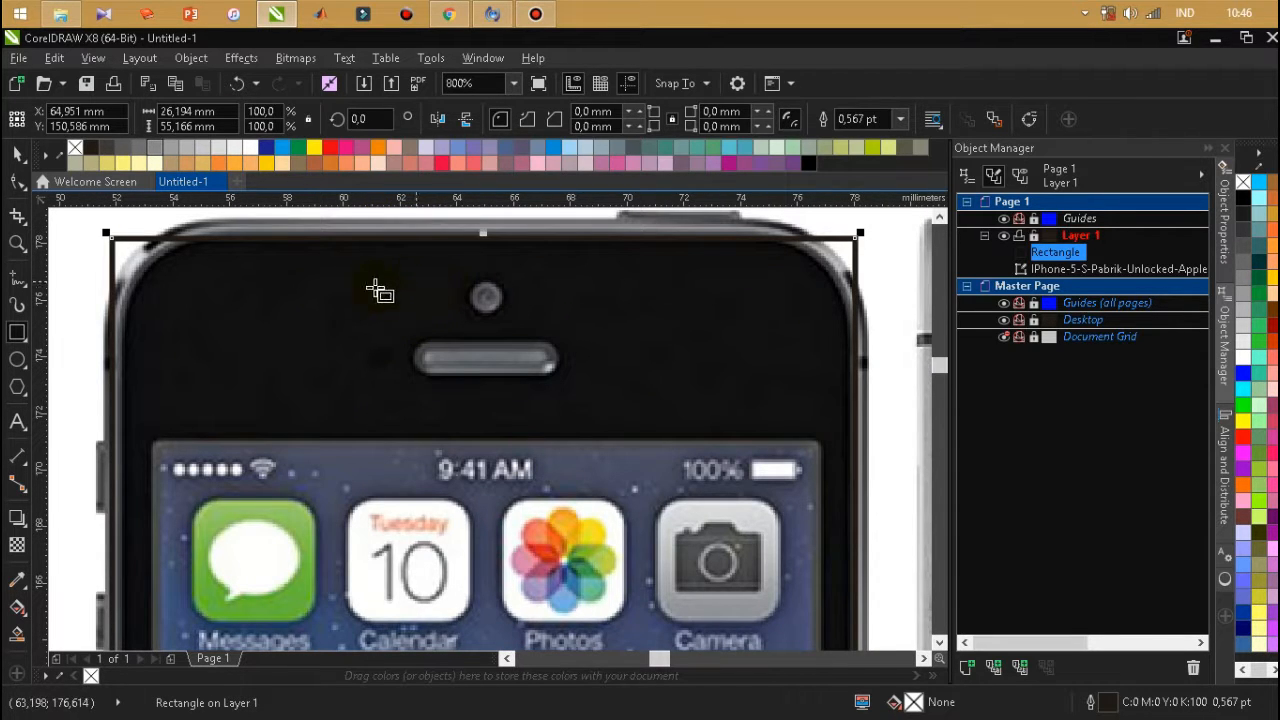
{"action": "scroll", "coordinate": [330, 343], "scroll_direction": "down", "scroll_amount": 1}
{"action": "scroll", "coordinate": [229, 529], "scroll_direction": "down", "scroll_amount": 1}
{"action": "scroll", "coordinate": [262, 541], "scroll_direction": "up", "scroll_amount": 2}
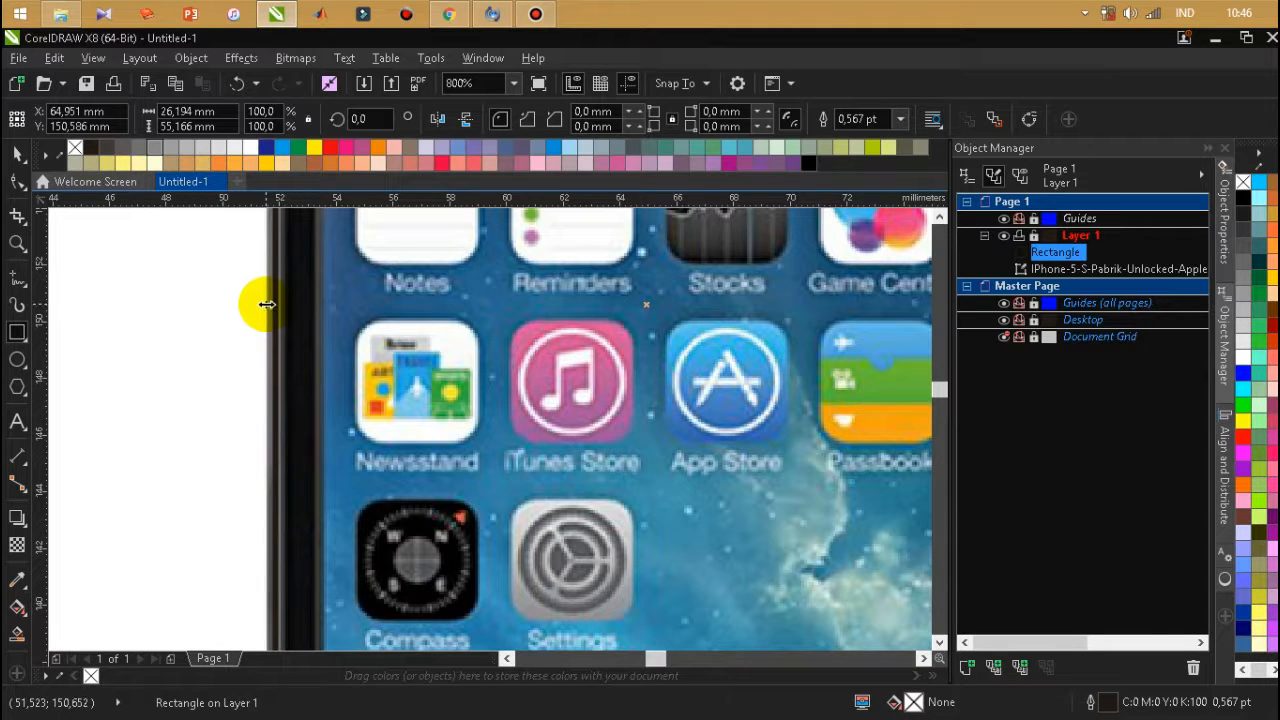
{"action": "left_click_drag", "start_coordinate": [276, 320], "coordinate": [285, 320]}
Move the rectangle's right edge inward to the phone's black front, making it about 25.78 mm wide.
{"action": "scroll", "coordinate": [180, 360], "scroll_direction": "down", "scroll_amount": 3}
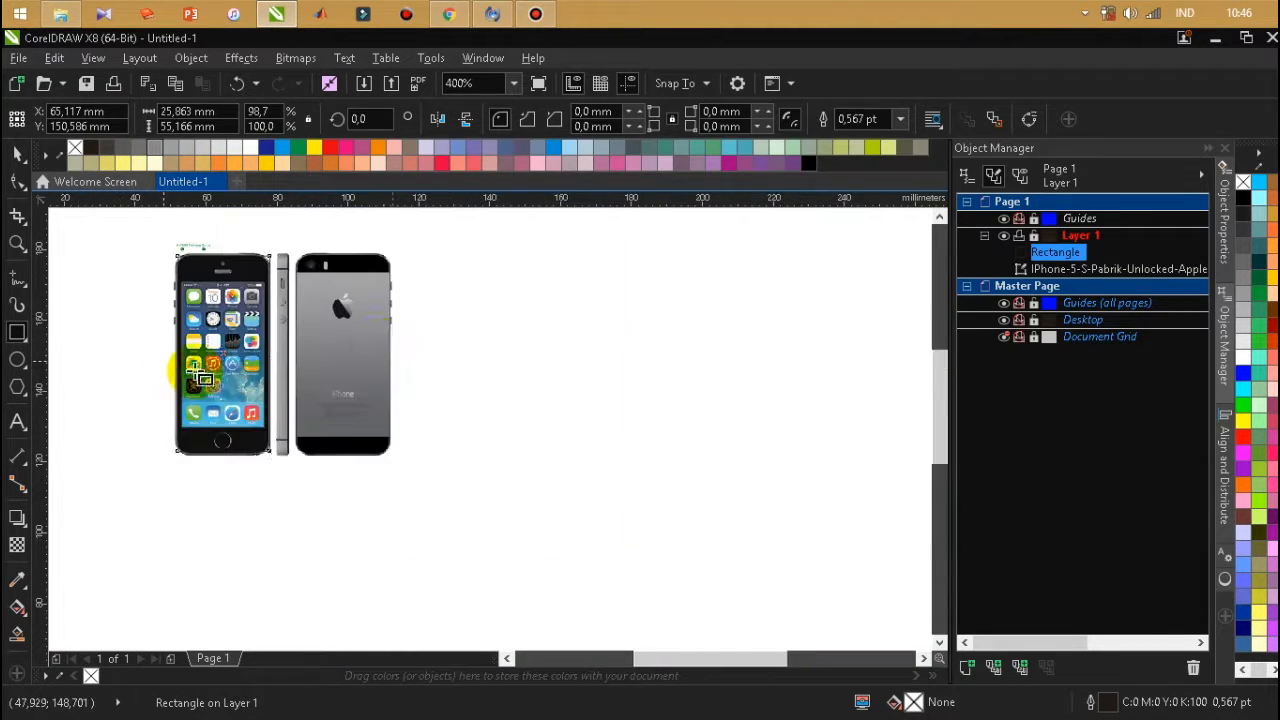
{"action": "scroll", "coordinate": [257, 330], "scroll_direction": "up", "scroll_amount": 3}
{"action": "scroll", "coordinate": [323, 337], "scroll_direction": "down", "scroll_amount": 1}
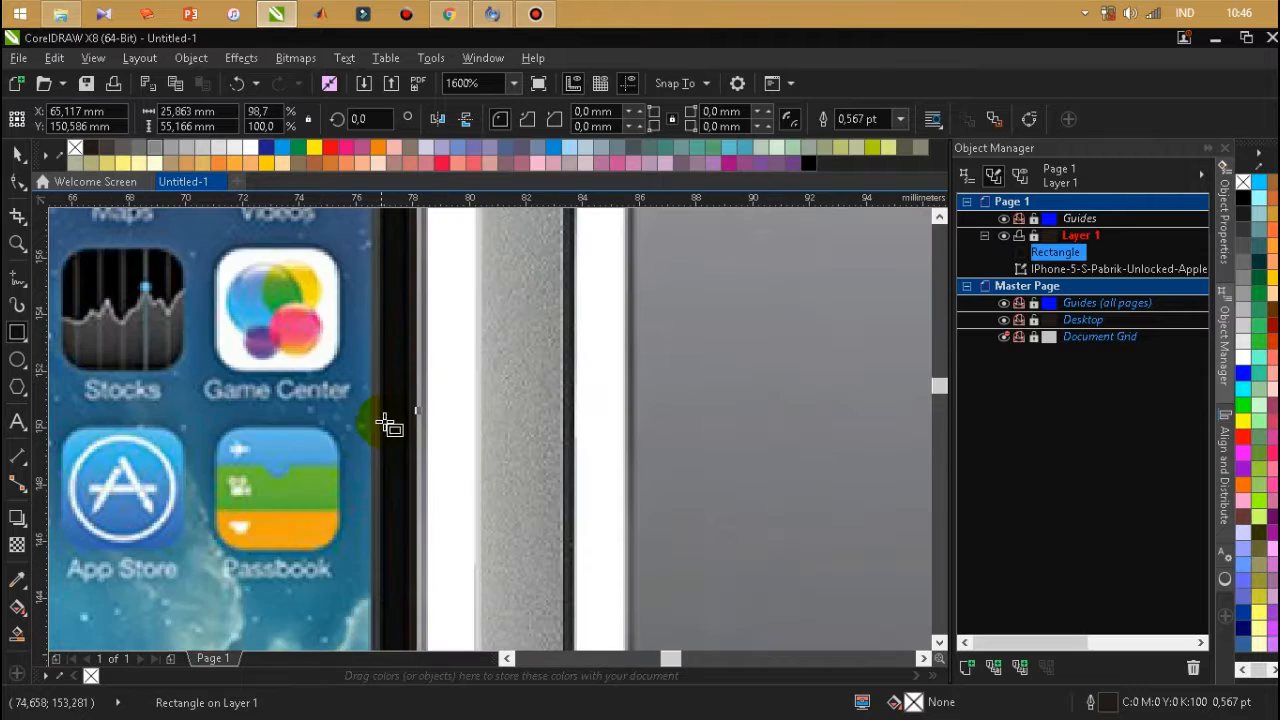
{"action": "scroll", "coordinate": [386, 423], "scroll_direction": "up", "scroll_amount": 1}
{"action": "scroll", "coordinate": [452, 405], "scroll_direction": "up", "scroll_amount": 1}
{"action": "mouse_move", "coordinate": [431, 398]}
{"action": "left_mouse_down"}
{"action": "mouse_move", "coordinate": [469, 401]}
{"action": "mouse_move", "coordinate": [422, 398]}
{"action": "mouse_move", "coordinate": [428, 408]}
{"action": "left_mouse_up"}
Extend the rectangle's bottom edge to the lower end of the phone's front, making it about 55.55 mm high.
{"action": "scroll", "coordinate": [412, 421], "scroll_direction": "down", "scroll_amount": 3}
{"action": "scroll", "coordinate": [337, 220], "scroll_direction": "up", "scroll_amount": 2}
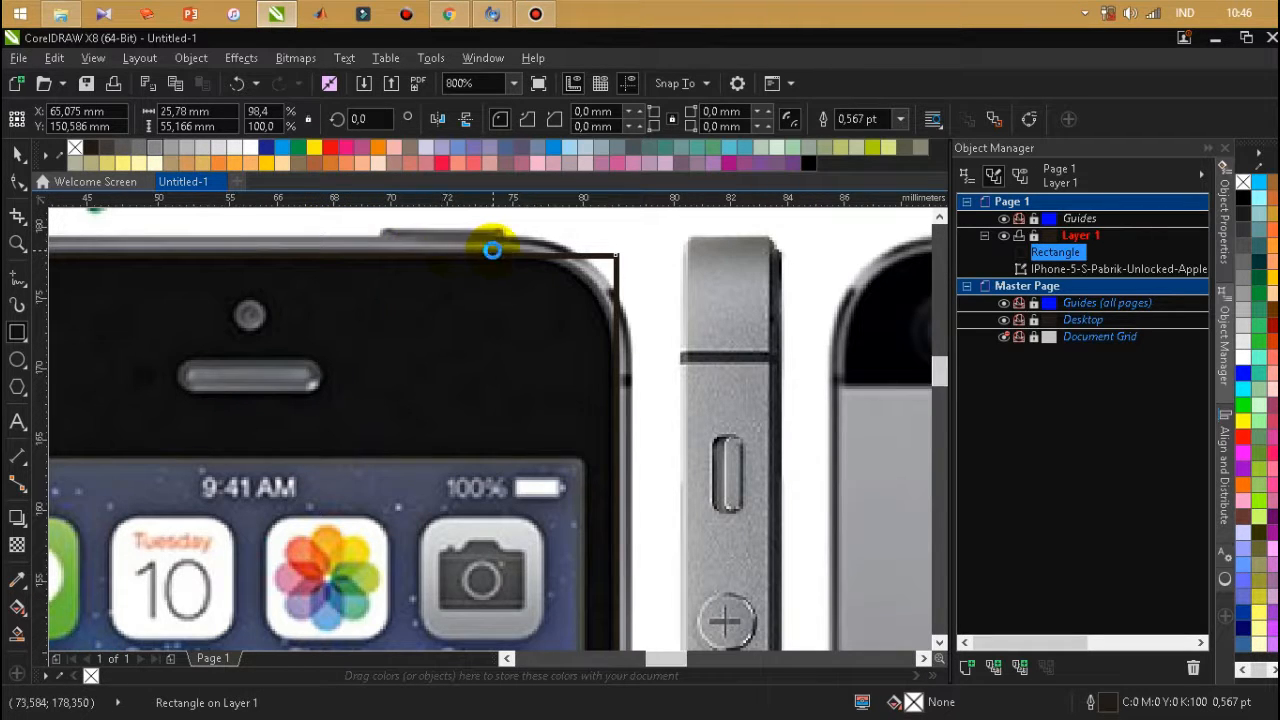
{"action": "scroll", "coordinate": [491, 249], "scroll_direction": "down", "scroll_amount": 2}
{"action": "scroll", "coordinate": [463, 528], "scroll_direction": "down", "scroll_amount": 1}
{"action": "scroll", "coordinate": [457, 522], "scroll_direction": "up", "scroll_amount": 4}
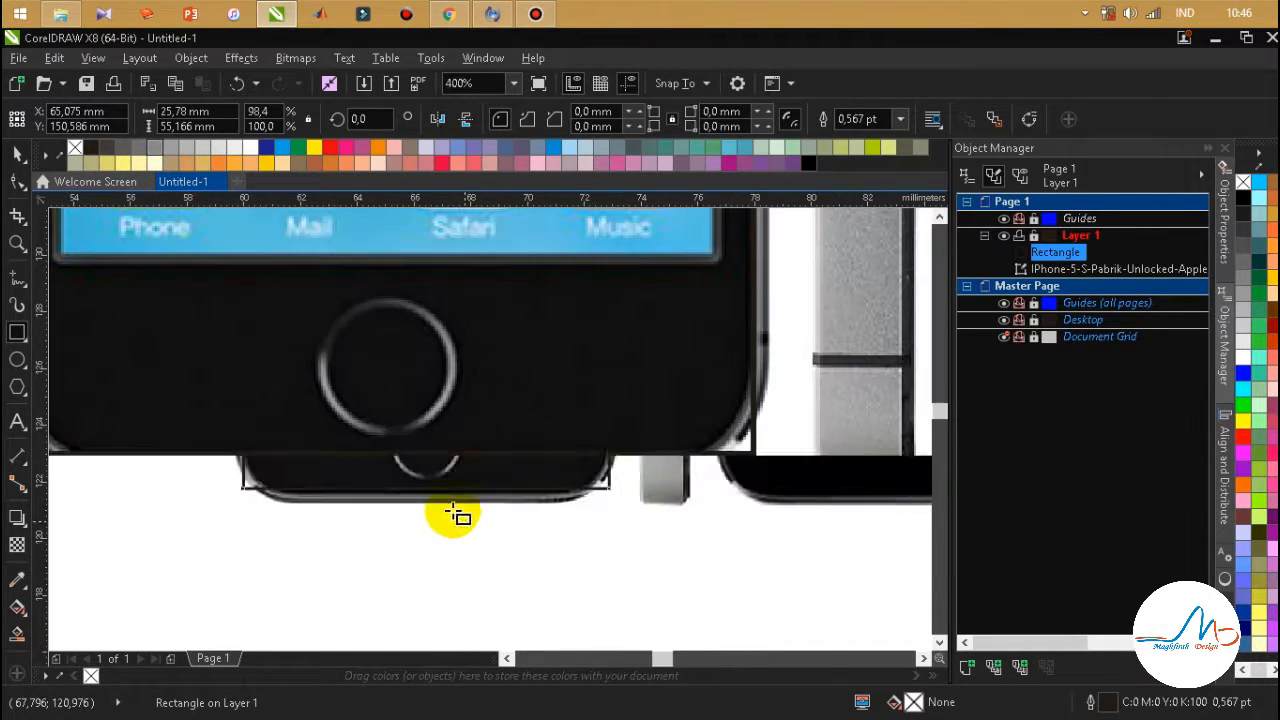
{"action": "mouse_move", "coordinate": [384, 474]}
{"action": "left_mouse_down"}
{"action": "mouse_move", "coordinate": [374, 491]}
{"action": "mouse_move", "coordinate": [384, 488]}
{"action": "left_mouse_up"}
{"action": "scroll", "coordinate": [443, 494], "scroll_direction": "down", "scroll_amount": 3}
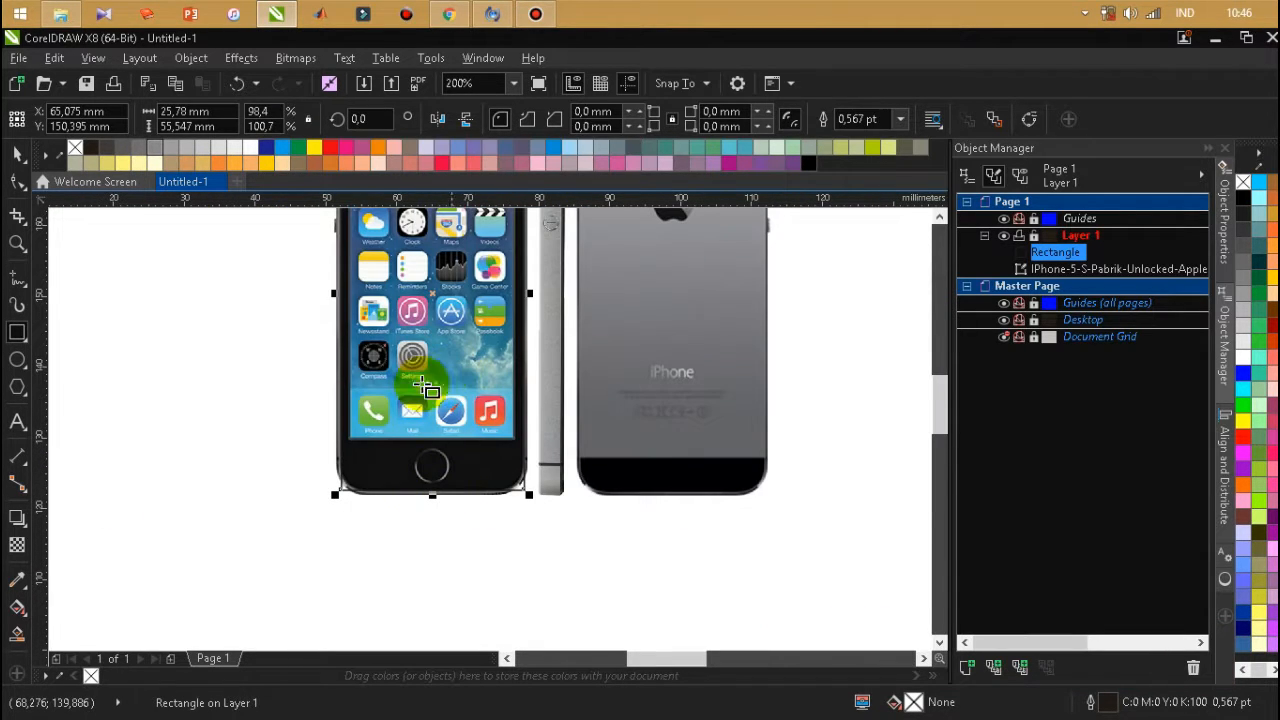
Give the rectangle a yellow outline and round all its corners with a 3.5 mm radius.
{"action": "scroll", "coordinate": [641, 110], "scroll_direction": "up", "scroll_amount": 1}
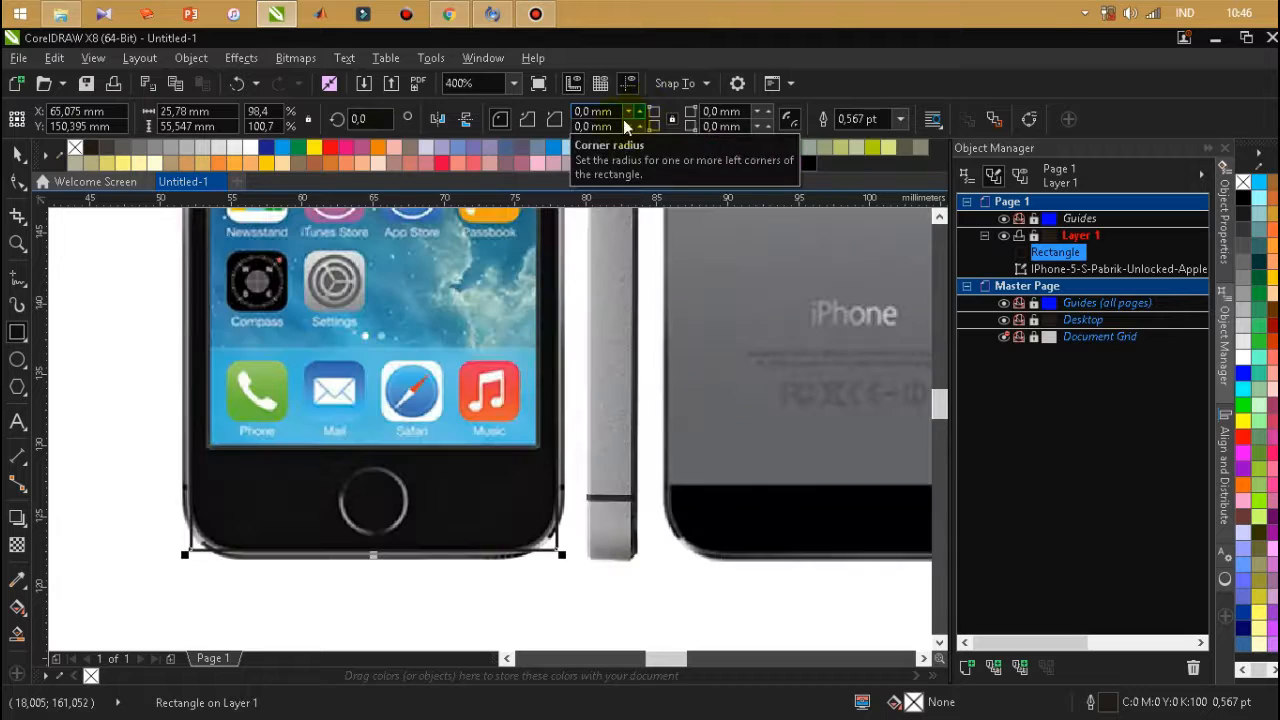
{"action": "right_click", "coordinate": [313, 148]}
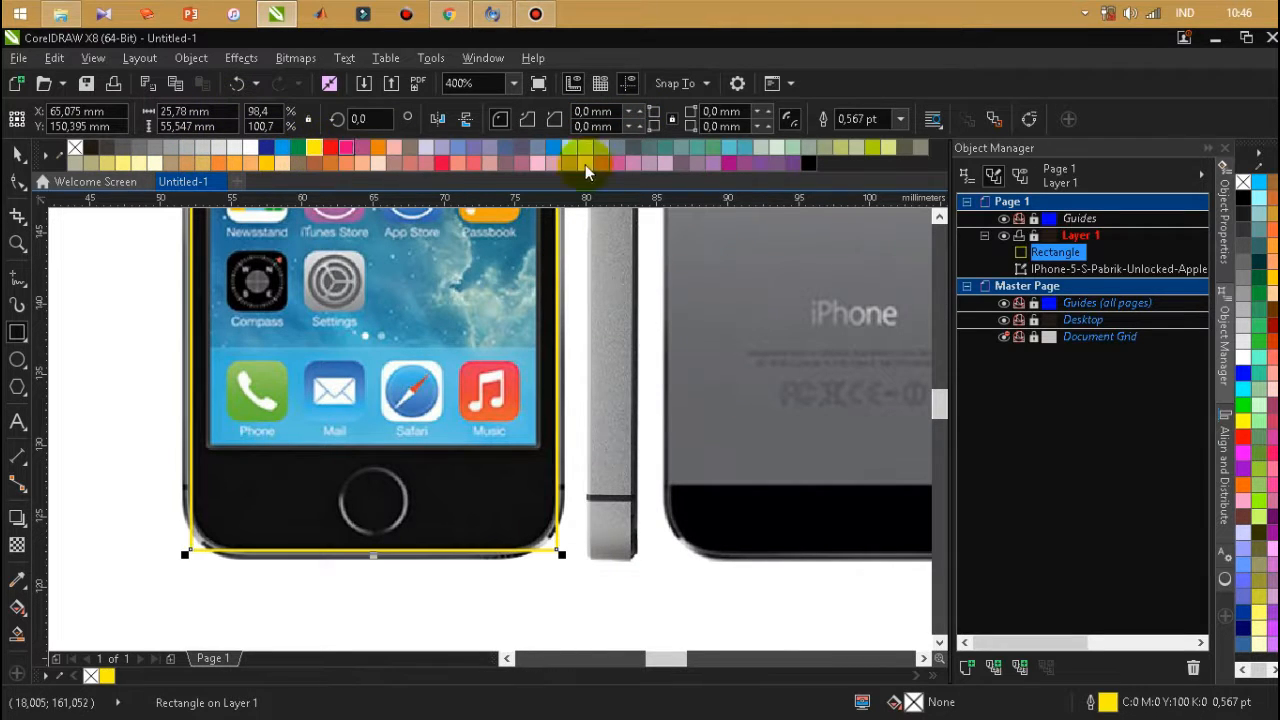
{"action": "left_click", "coordinate": [643, 117]}
{"action": "left_click", "coordinate": [643, 117]}
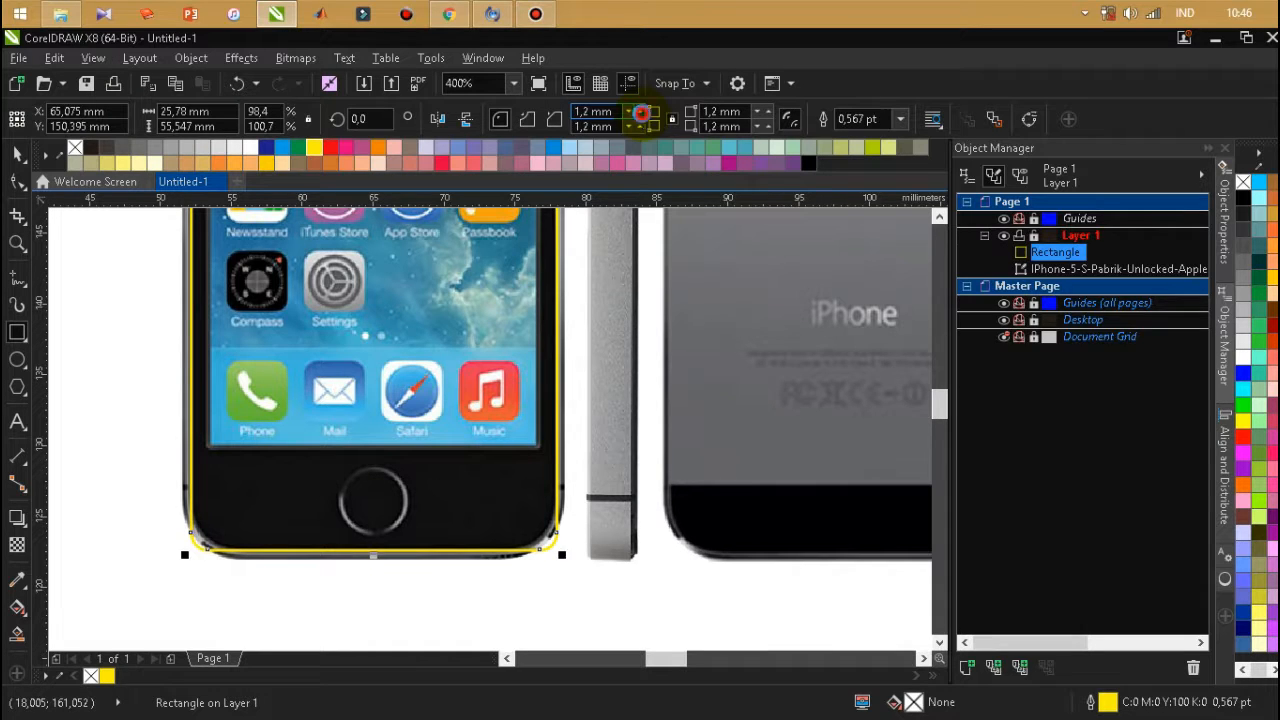
{"action": "left_click", "coordinate": [643, 117]}
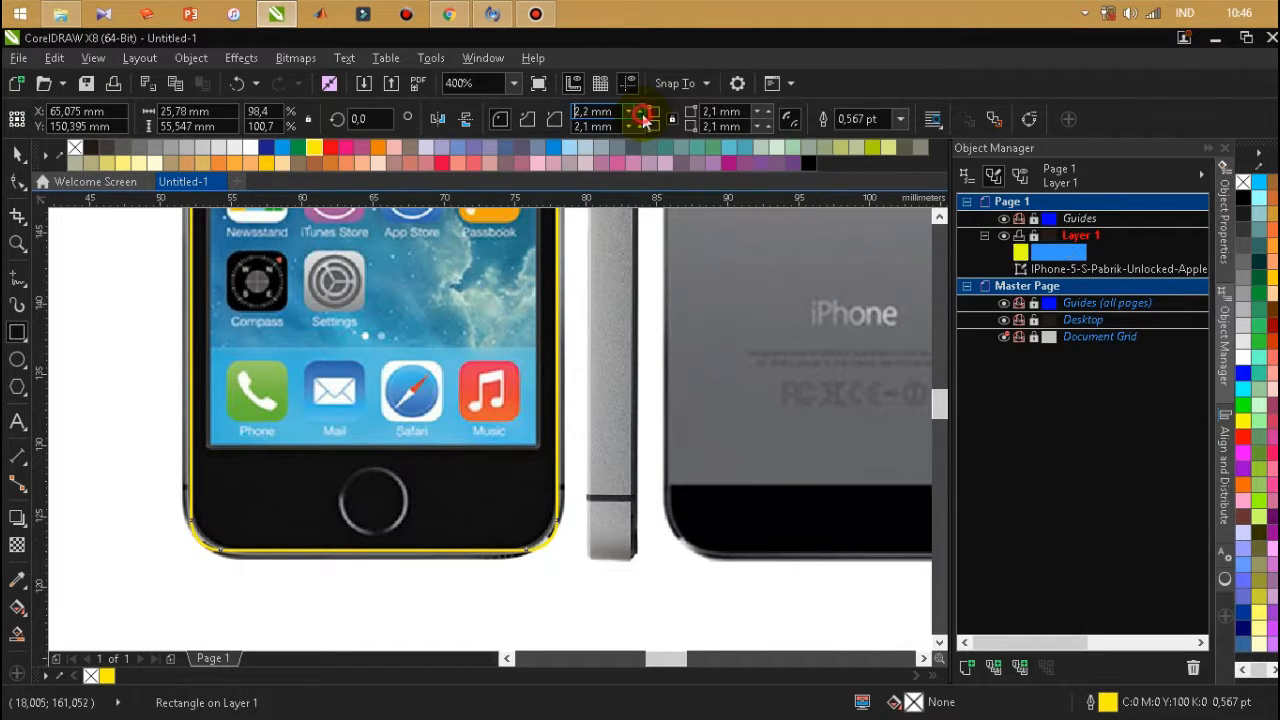
{"action": "left_click", "coordinate": [643, 117]}
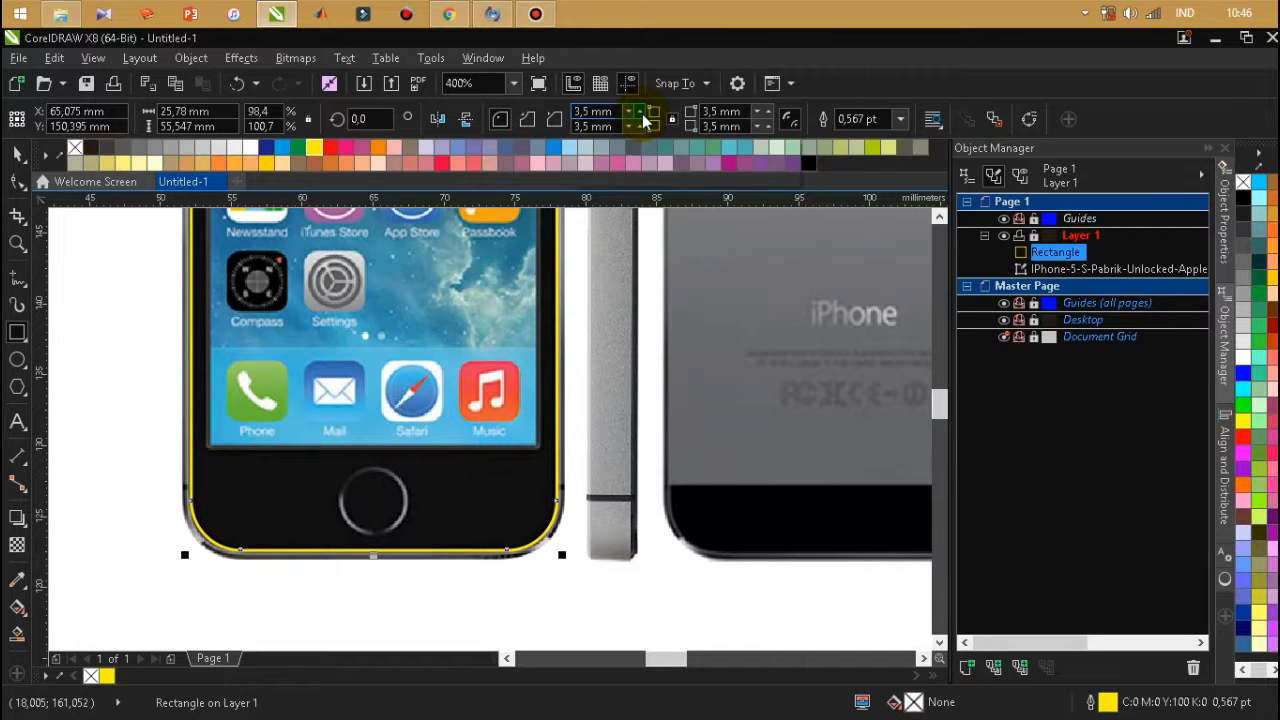
Nudge the rounded rectangle 0.1 mm left and 0.1 mm up to align it with the phone's front.
{"action": "scroll", "coordinate": [286, 457], "scroll_direction": "down", "scroll_amount": 5}
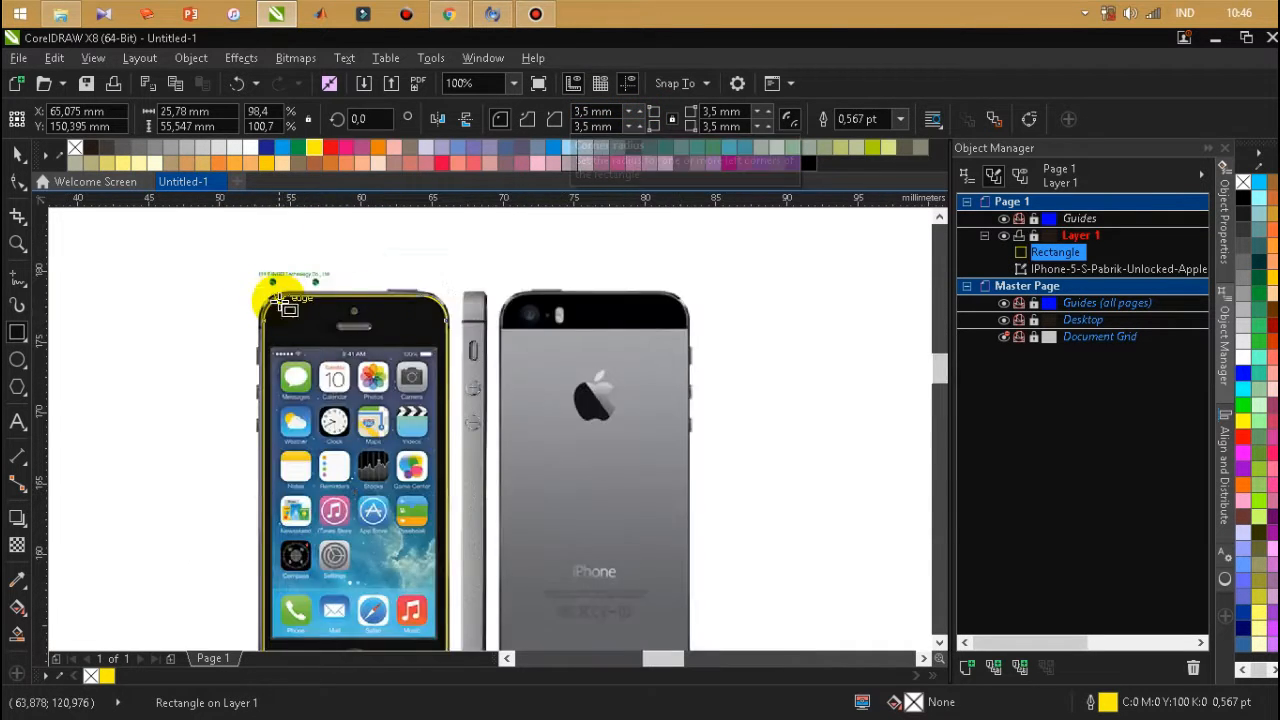
{"action": "scroll", "coordinate": [276, 298], "scroll_direction": "up", "scroll_amount": 4}
{"action": "key", "text": "Left"}
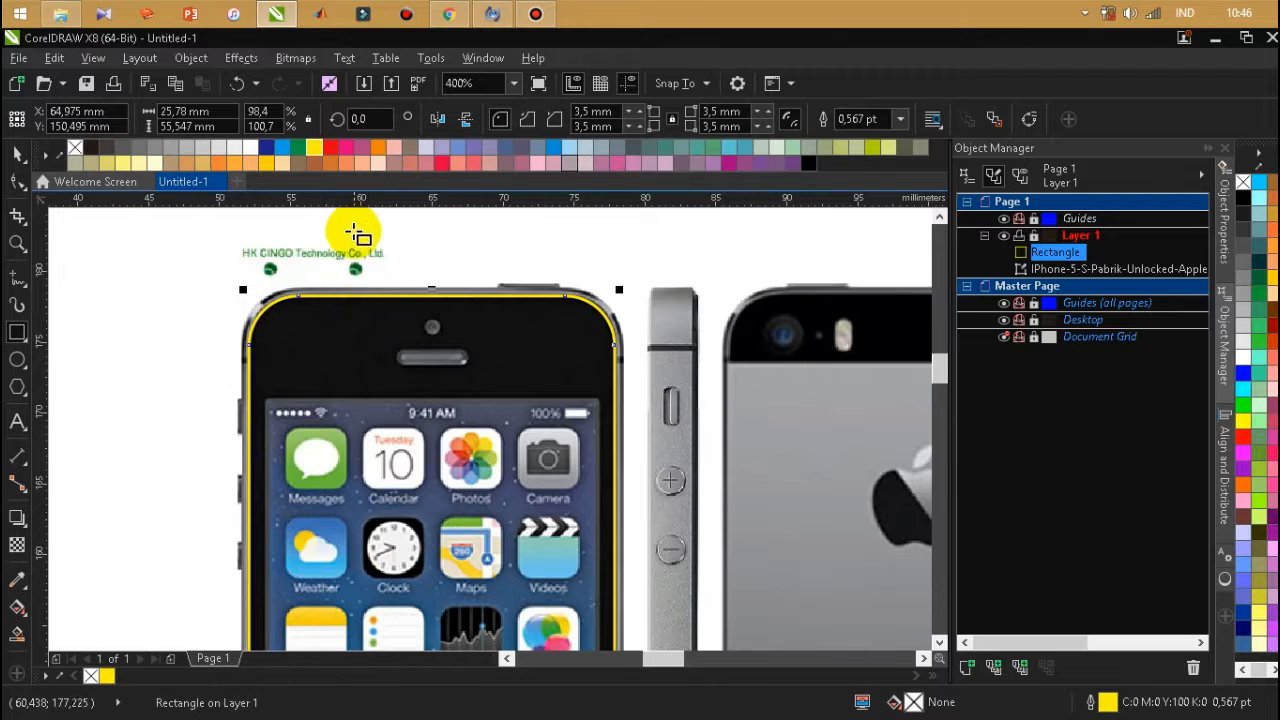
{"action": "scroll", "coordinate": [354, 223], "scroll_direction": "down", "scroll_amount": 4}
{"action": "scroll", "coordinate": [366, 414], "scroll_direction": "up", "scroll_amount": 4}
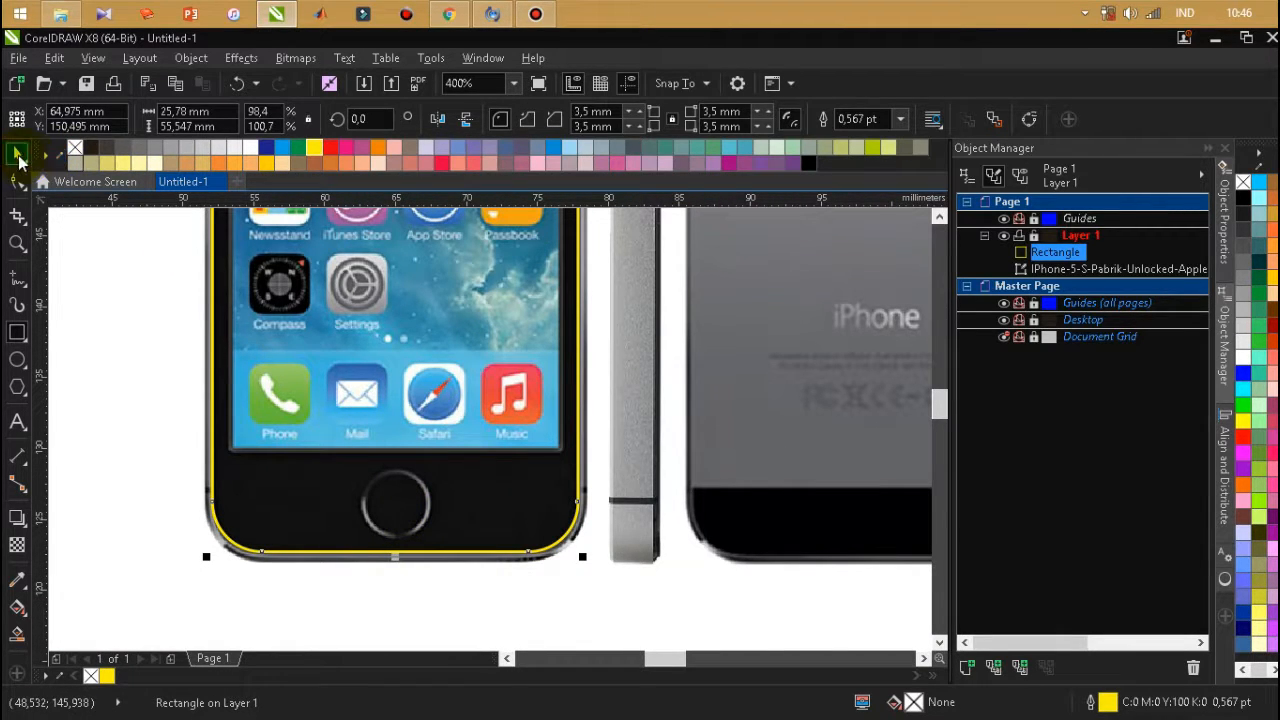
Duplicate the rounded rectangle in place and raise the copy's top edge to the phone's rim, about 56.22 mm high.
{"action": "scroll", "coordinate": [371, 620], "scroll_direction": "down", "scroll_amount": 2}
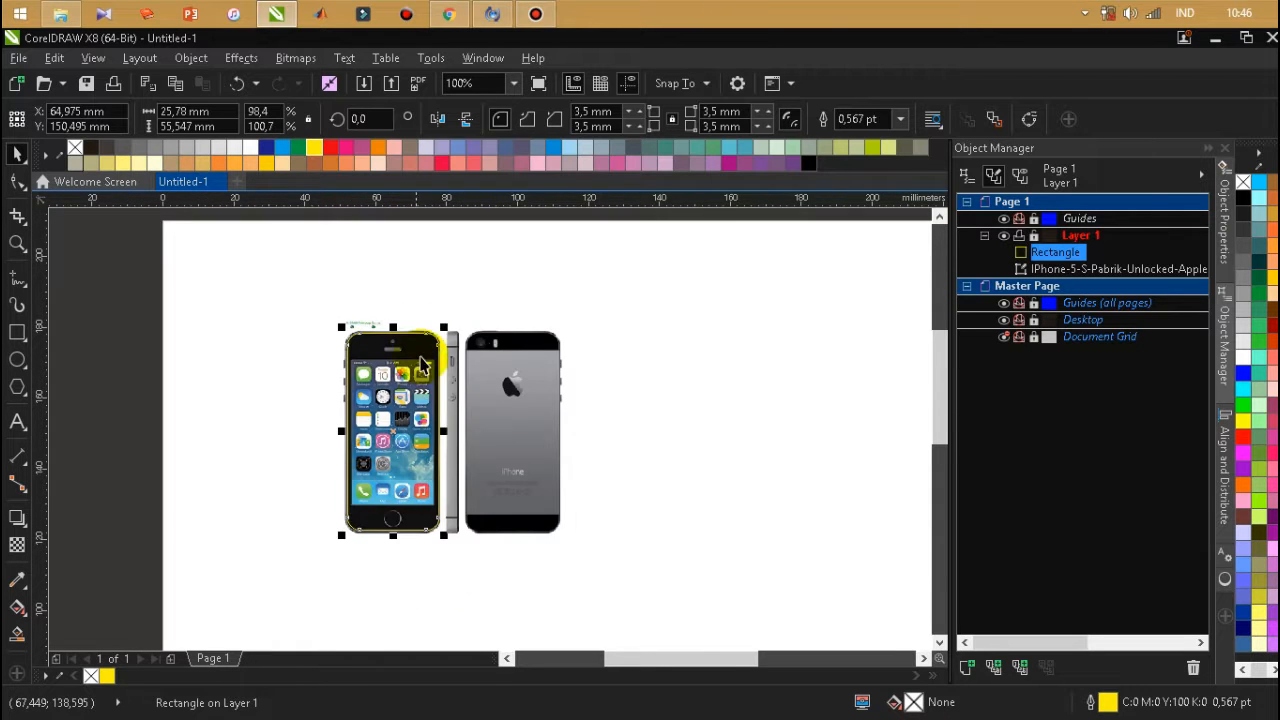
{"action": "scroll", "coordinate": [408, 340], "scroll_direction": "up", "scroll_amount": 1}
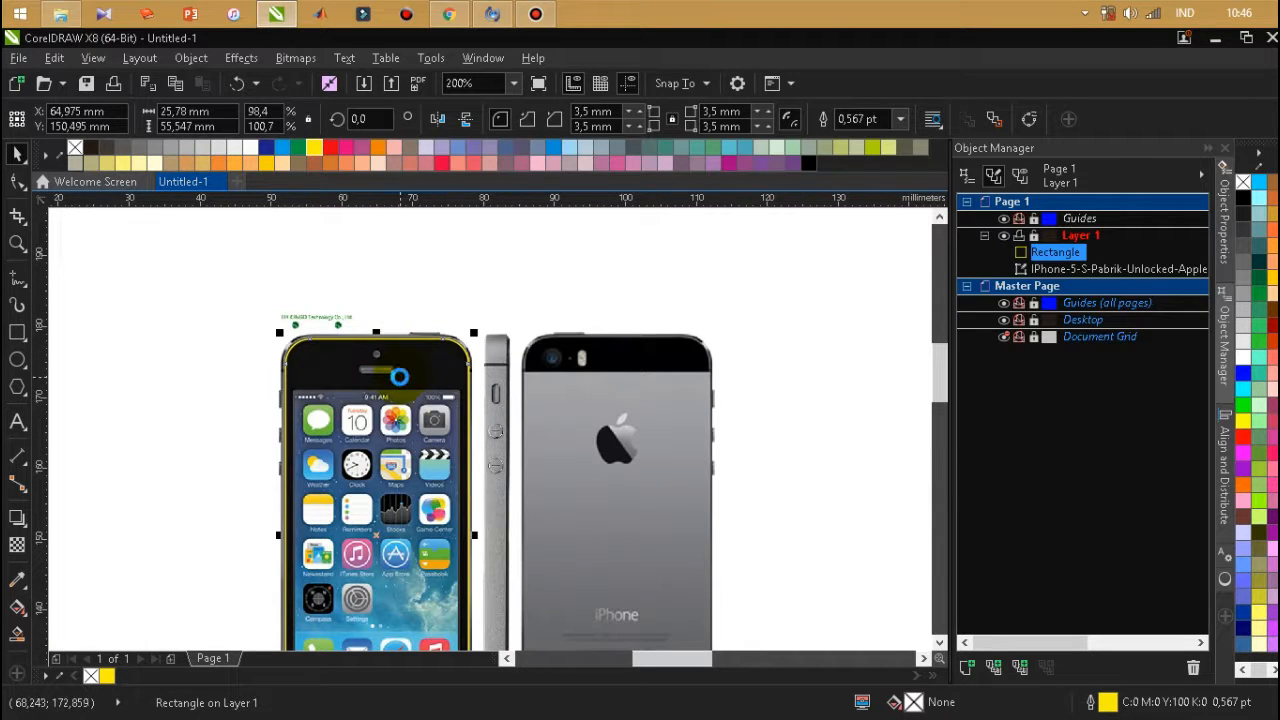
{"action": "key", "text": "plus"}
{"action": "scroll", "coordinate": [399, 377], "scroll_direction": "up", "scroll_amount": 1}
{"action": "left_click_drag", "start_coordinate": [366, 314], "coordinate": [368, 302]}
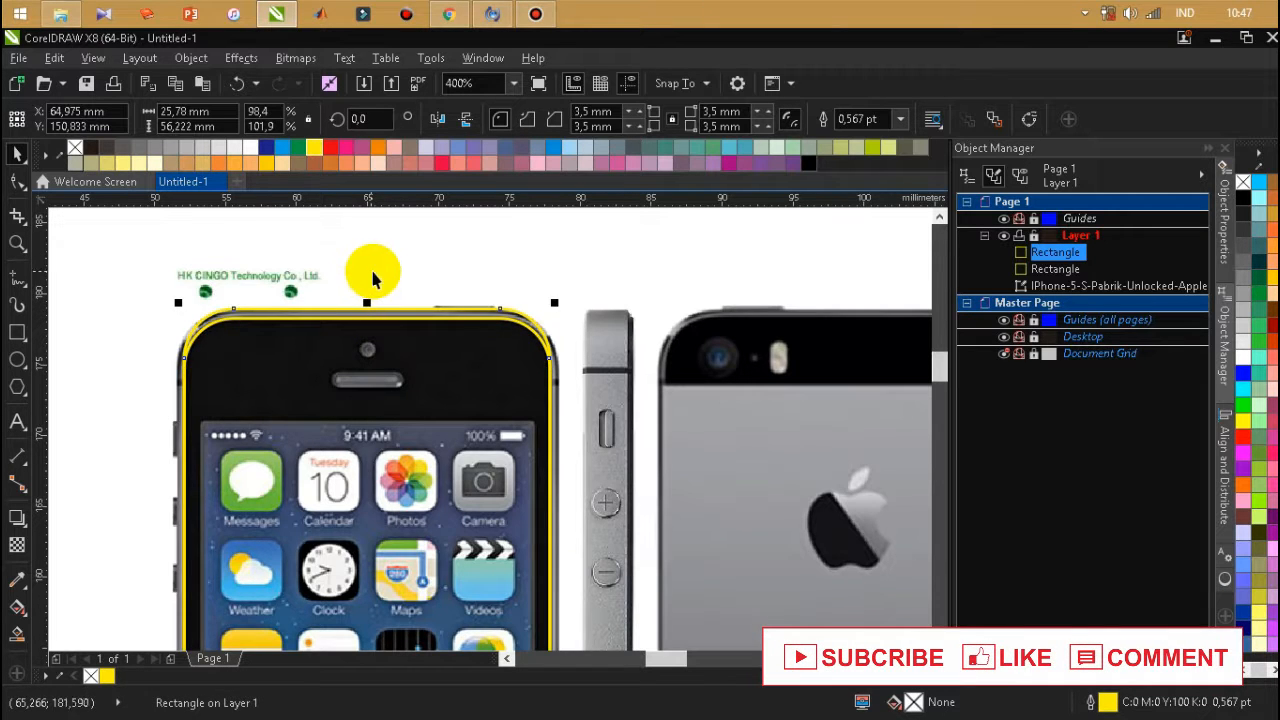
Extend the duplicate rectangle's bottom edge to the phone's lower rim, making it about 56.89 mm high.
{"action": "scroll", "coordinate": [372, 270], "scroll_direction": "down", "scroll_amount": 1}
{"action": "scroll", "coordinate": [453, 412], "scroll_direction": "down", "scroll_amount": 1}
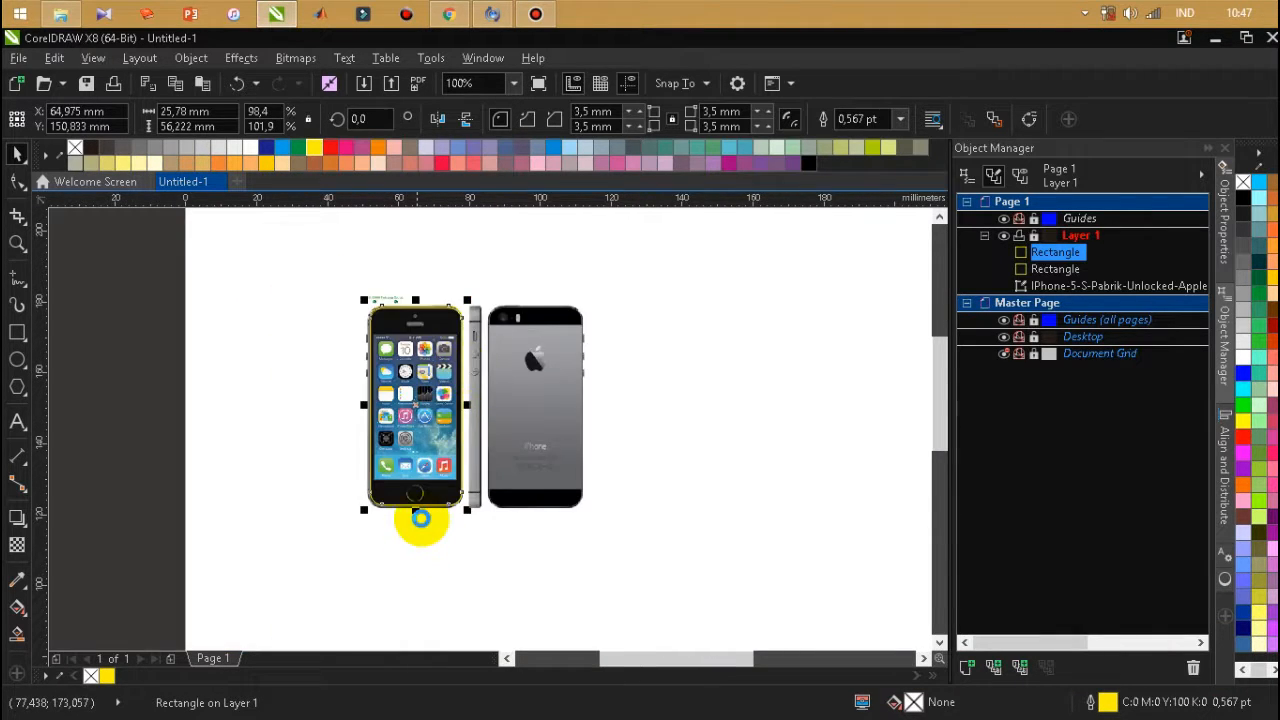
{"action": "scroll", "coordinate": [420, 518], "scroll_direction": "up", "scroll_amount": 2}
{"action": "left_click_drag", "start_coordinate": [388, 386], "coordinate": [383, 409]}
Widen the duplicate rectangle symmetrically to the phone's outer side rims, making it about 26.9 mm wide.
{"action": "scroll", "coordinate": [403, 534], "scroll_direction": "down", "scroll_amount": 2}
{"action": "scroll", "coordinate": [505, 290], "scroll_direction": "up", "scroll_amount": 2}
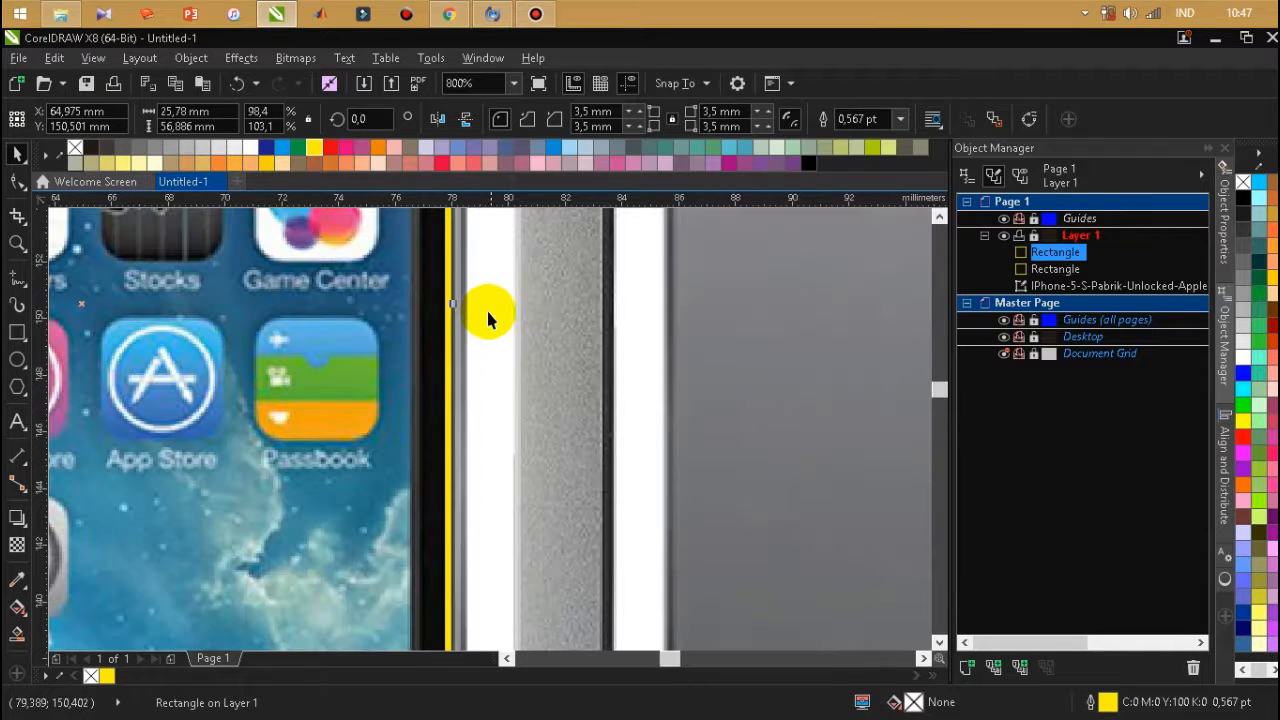
{"action": "left_click_drag", "start_coordinate": [456, 300], "coordinate": [471, 306]}
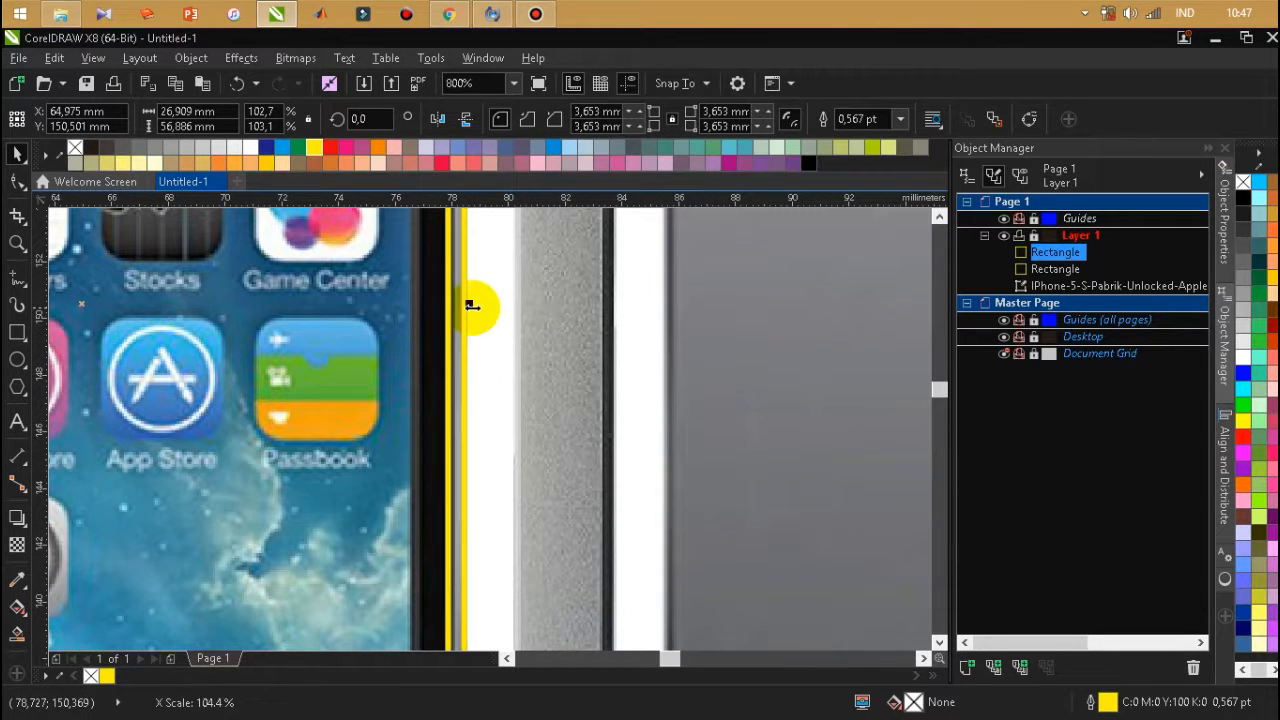
Move both body outlines off the photo for a check, and undo the move.
{"action": "scroll", "coordinate": [609, 371], "scroll_direction": "down", "scroll_amount": 3}
{"action": "scroll", "coordinate": [485, 385], "scroll_direction": "up", "scroll_amount": 3}
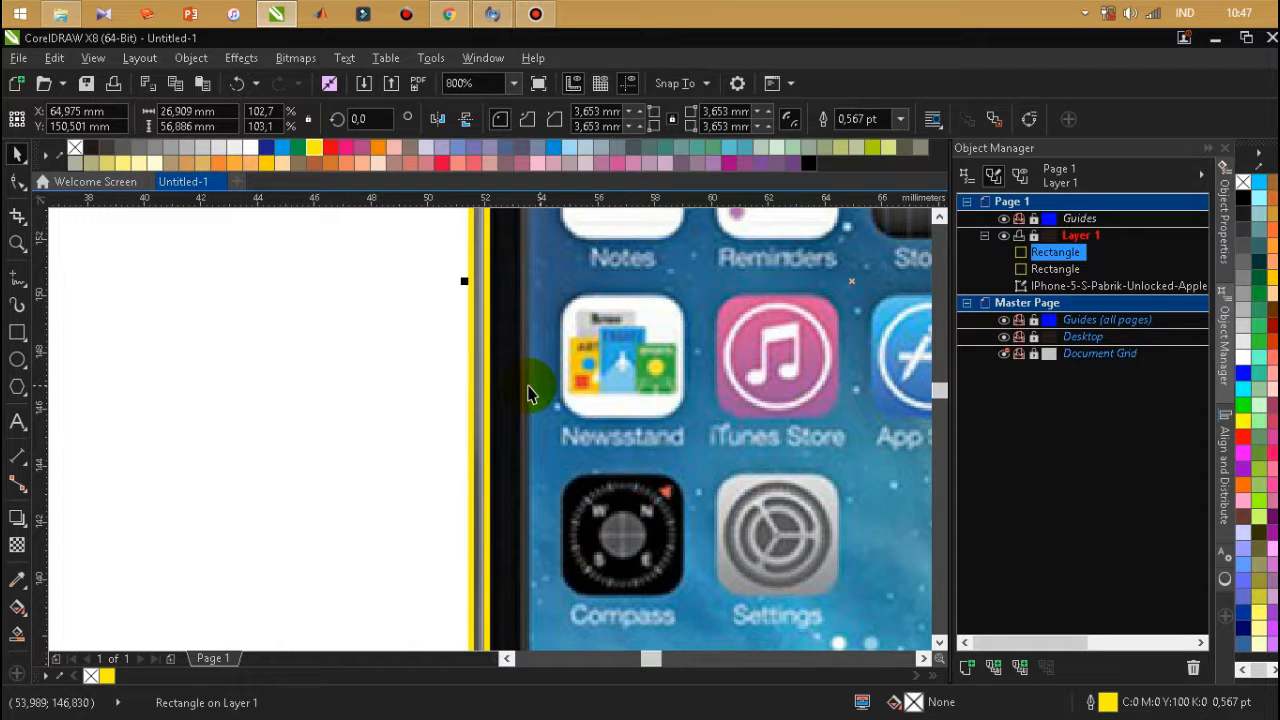
{"action": "scroll", "coordinate": [448, 368], "scroll_direction": "down", "scroll_amount": 1}
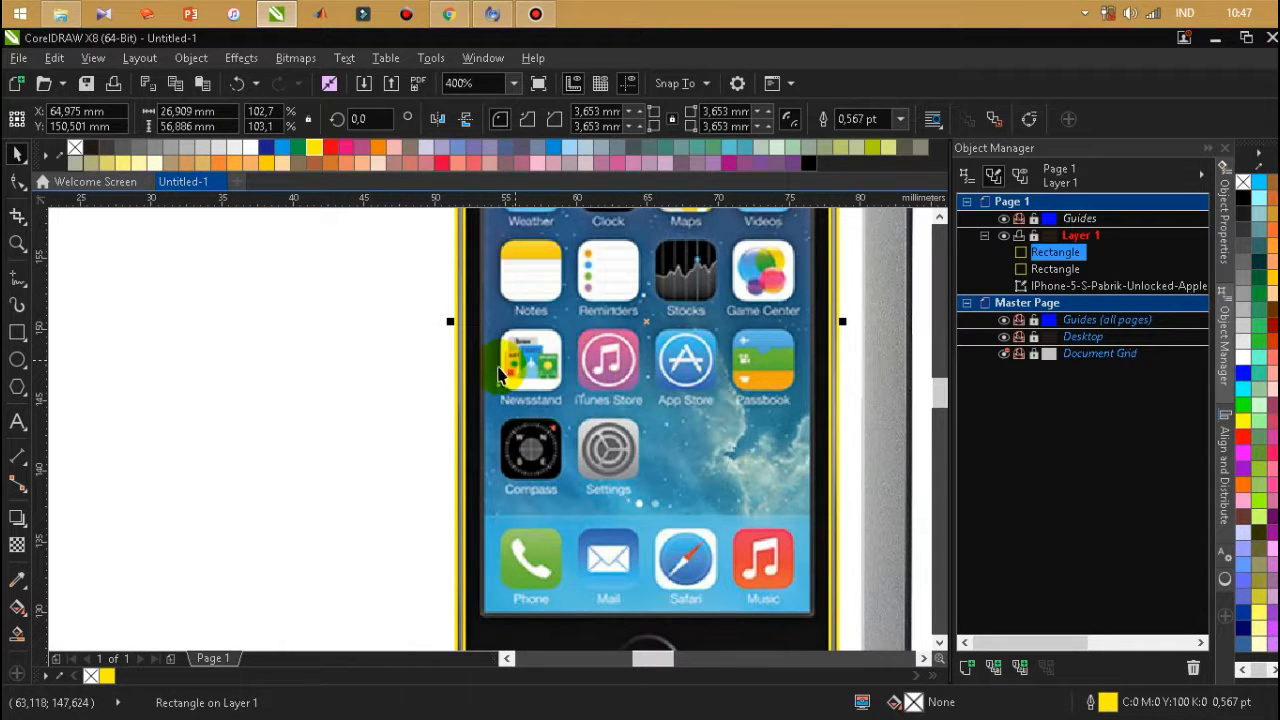
{"action": "scroll", "coordinate": [505, 362], "scroll_direction": "down", "scroll_amount": 1}
{"action": "scroll", "coordinate": [503, 473], "scroll_direction": "down", "scroll_amount": 1}
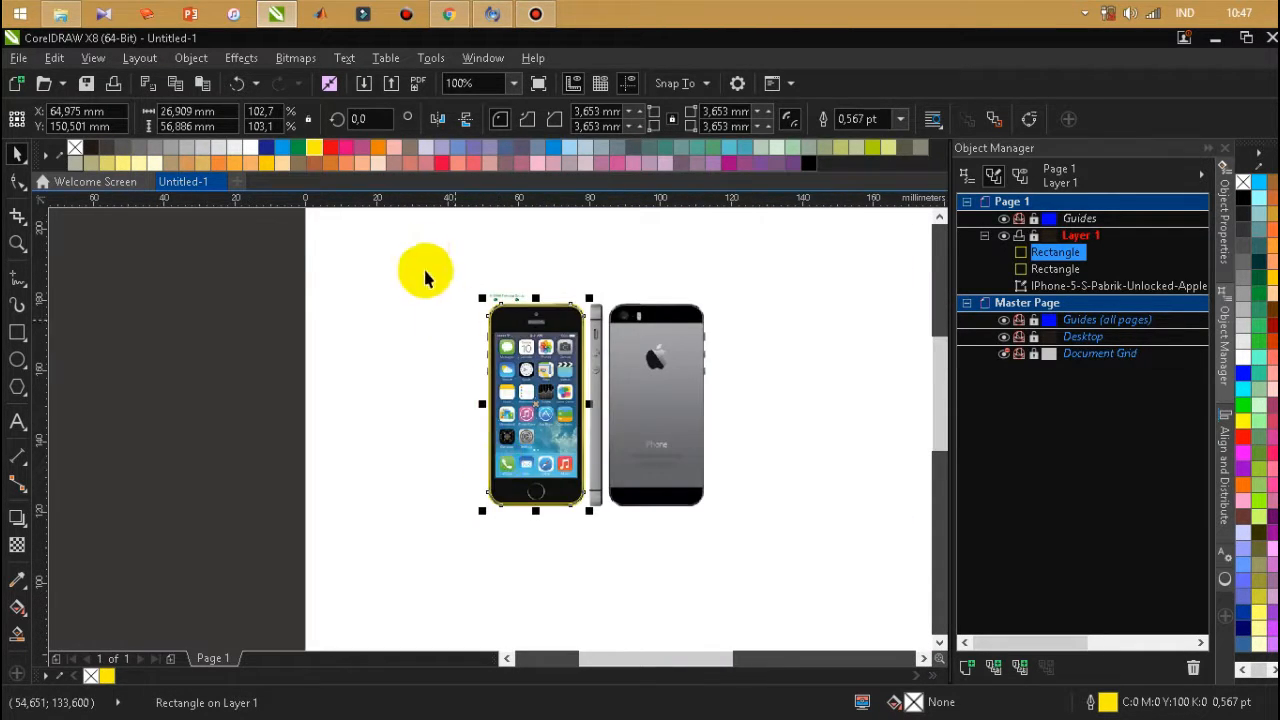
{"action": "left_click_drag", "start_coordinate": [412, 262], "coordinate": [591, 583]}
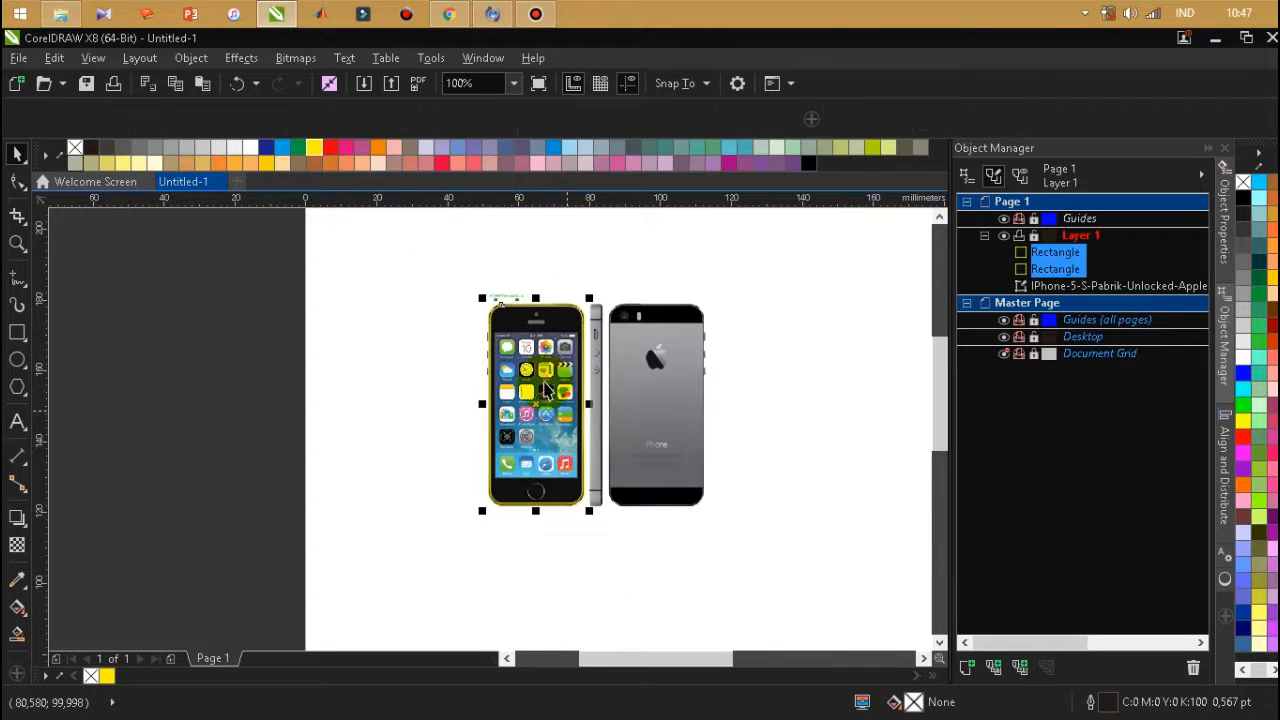
{"action": "left_click_drag", "start_coordinate": [560, 405], "coordinate": [378, 408]}
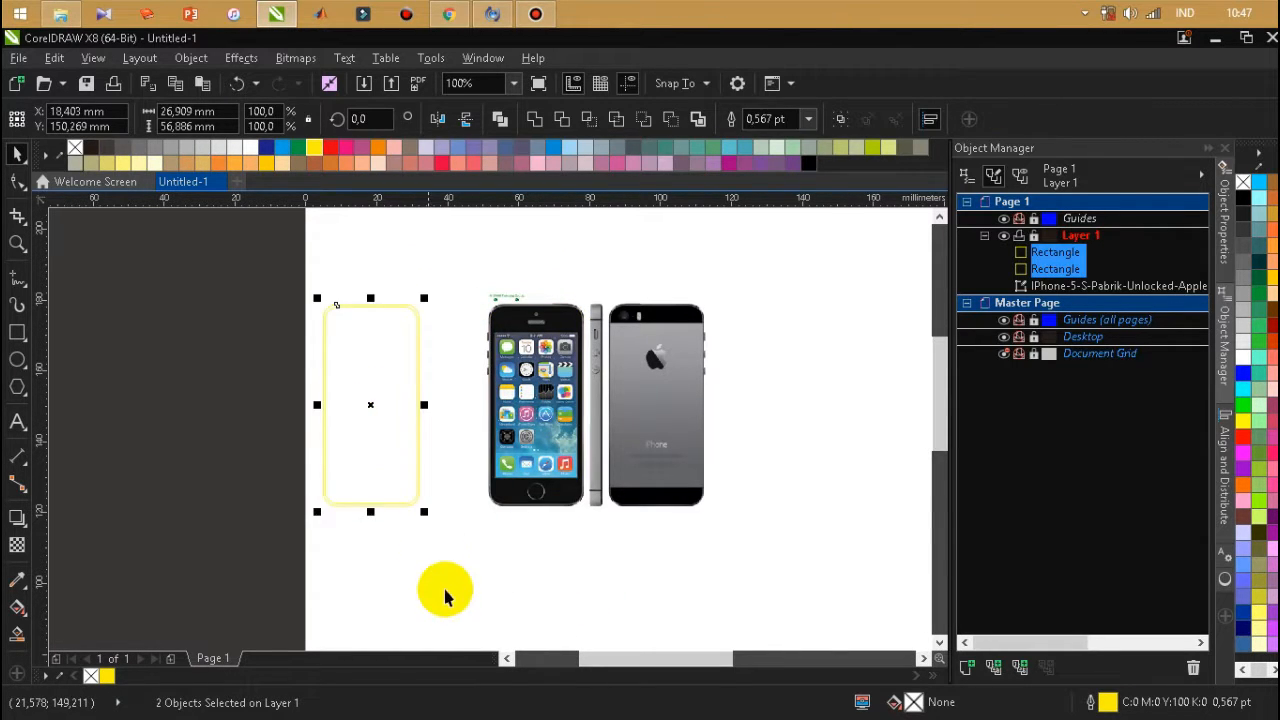
{"action": "left_click", "coordinate": [443, 588]}
{"action": "key", "text": "ctrl+z"}
{"action": "left_click", "coordinate": [455, 555]}
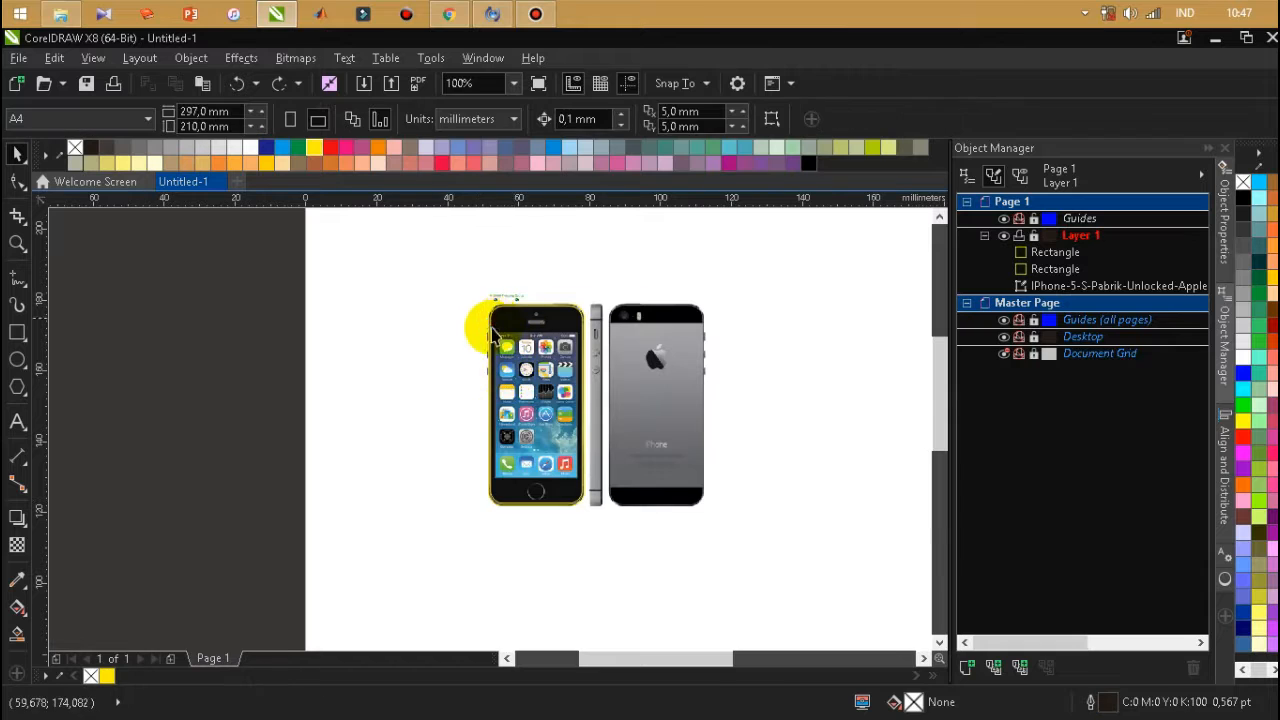
Draw a rectangle about 0.53 × 2.53 mm over the phone's uppermost side button and round its corners to 0.3 mm.
{"action": "scroll", "coordinate": [457, 400], "scroll_direction": "up", "scroll_amount": 3}
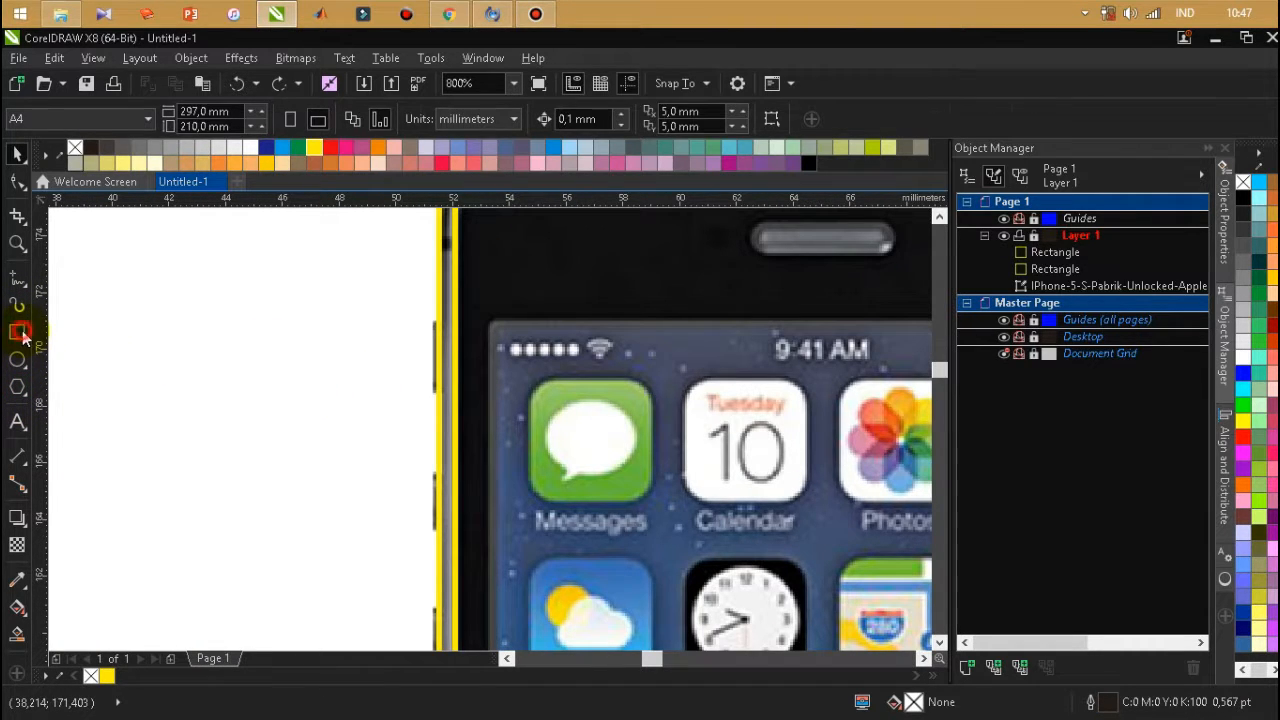
{"action": "left_click", "coordinate": [22, 337]}
{"action": "scroll", "coordinate": [433, 350], "scroll_direction": "up", "scroll_amount": 1}
{"action": "left_click_drag", "start_coordinate": [430, 293], "coordinate": [462, 441]}
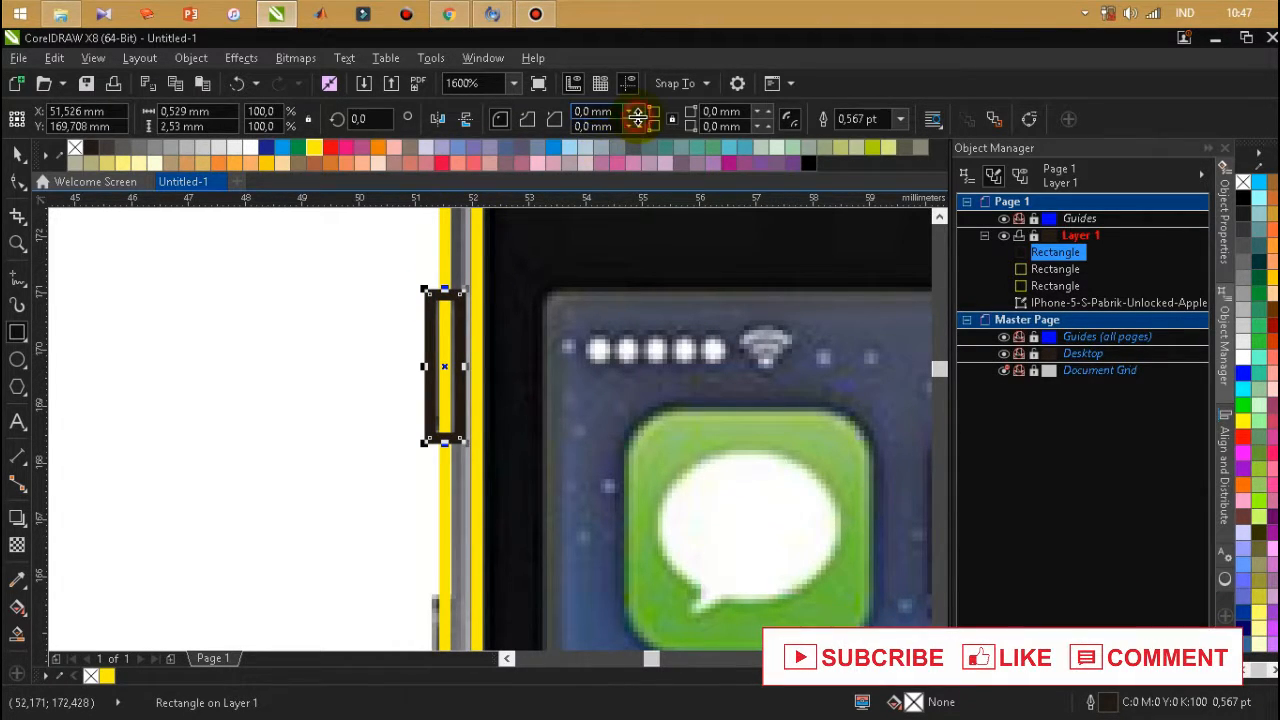
{"action": "left_click", "coordinate": [640, 111]}
{"action": "left_click", "coordinate": [640, 111]}
{"action": "left_click", "coordinate": [640, 111]}
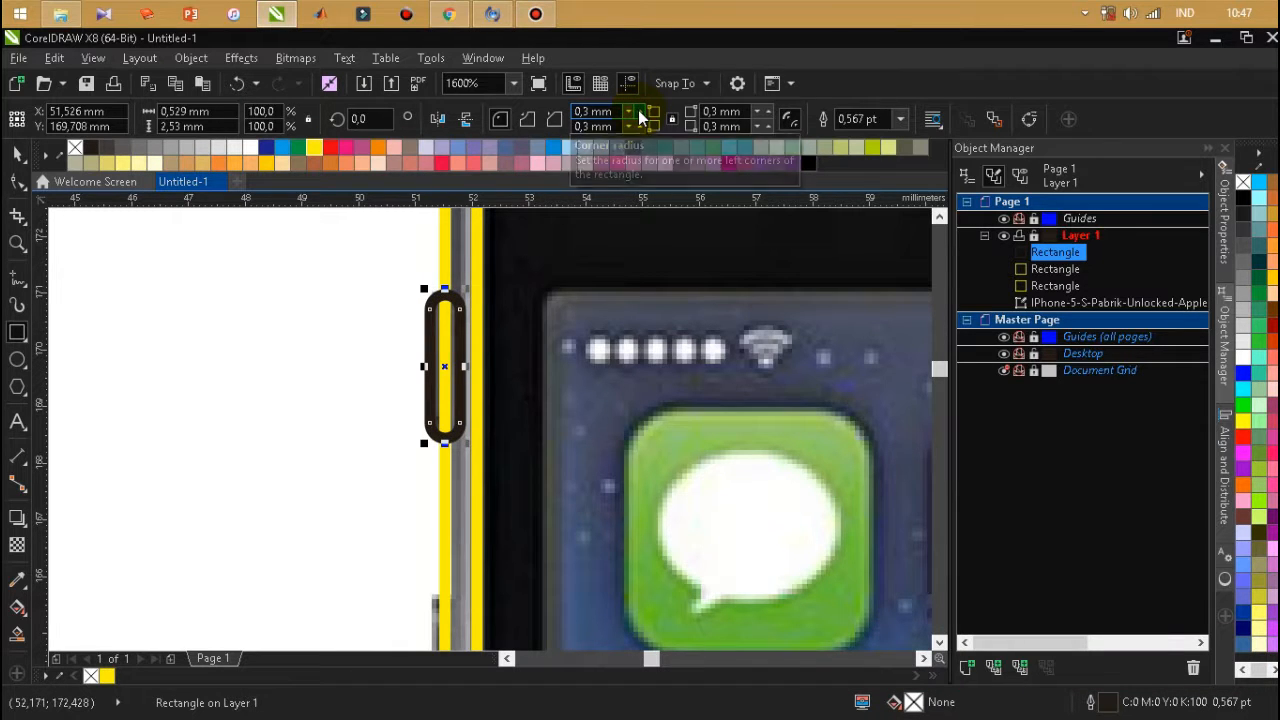
Duplicate the side button outline onto the middle button and shorten the copy to about 2.21 mm high.
{"action": "scroll", "coordinate": [497, 268], "scroll_direction": "down", "scroll_amount": 1}
{"action": "left_click", "coordinate": [12, 157]}
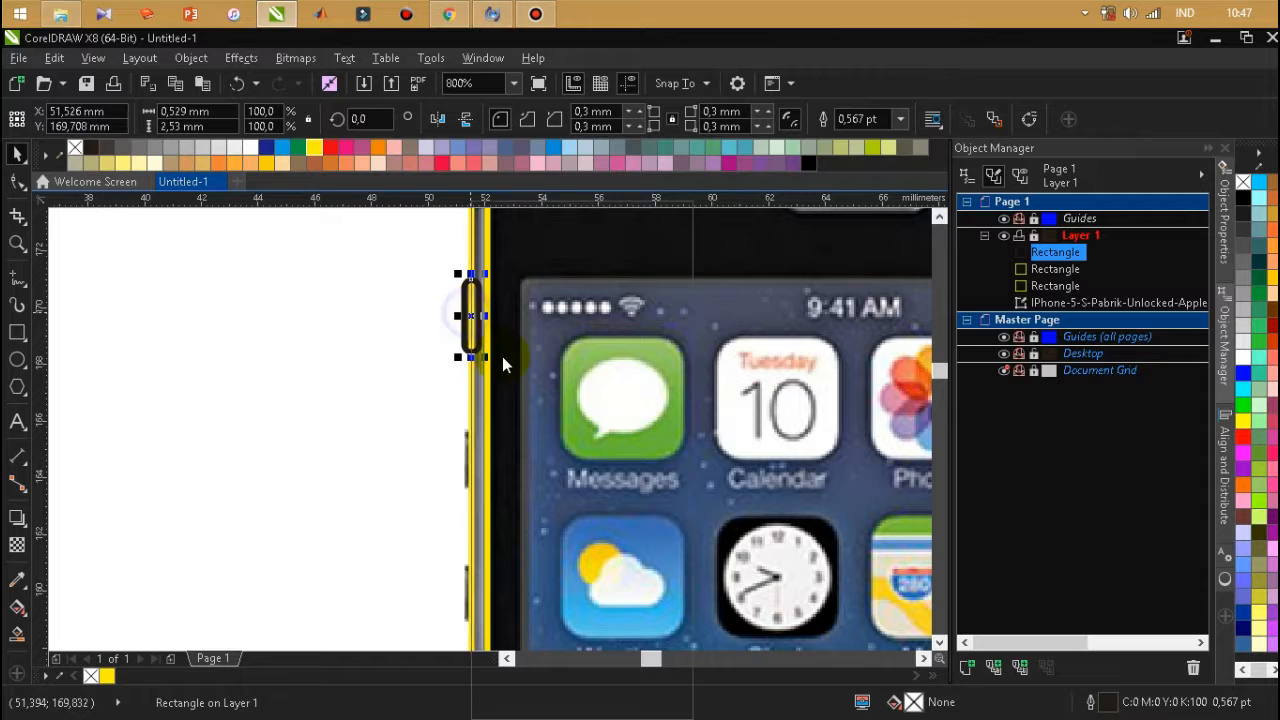
{"action": "right_click", "coordinate": [472, 356]}
{"action": "left_click", "coordinate": [503, 391]}
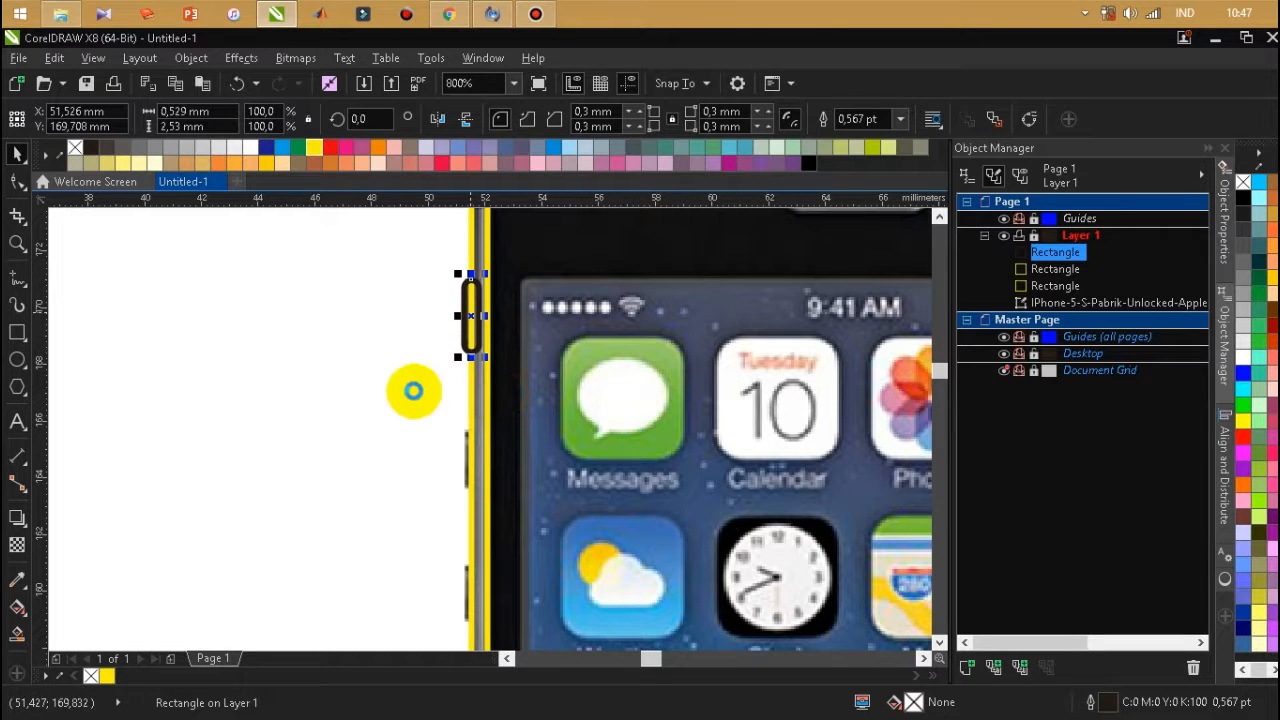
{"action": "right_click", "coordinate": [352, 363]}
{"action": "left_click", "coordinate": [414, 482]}
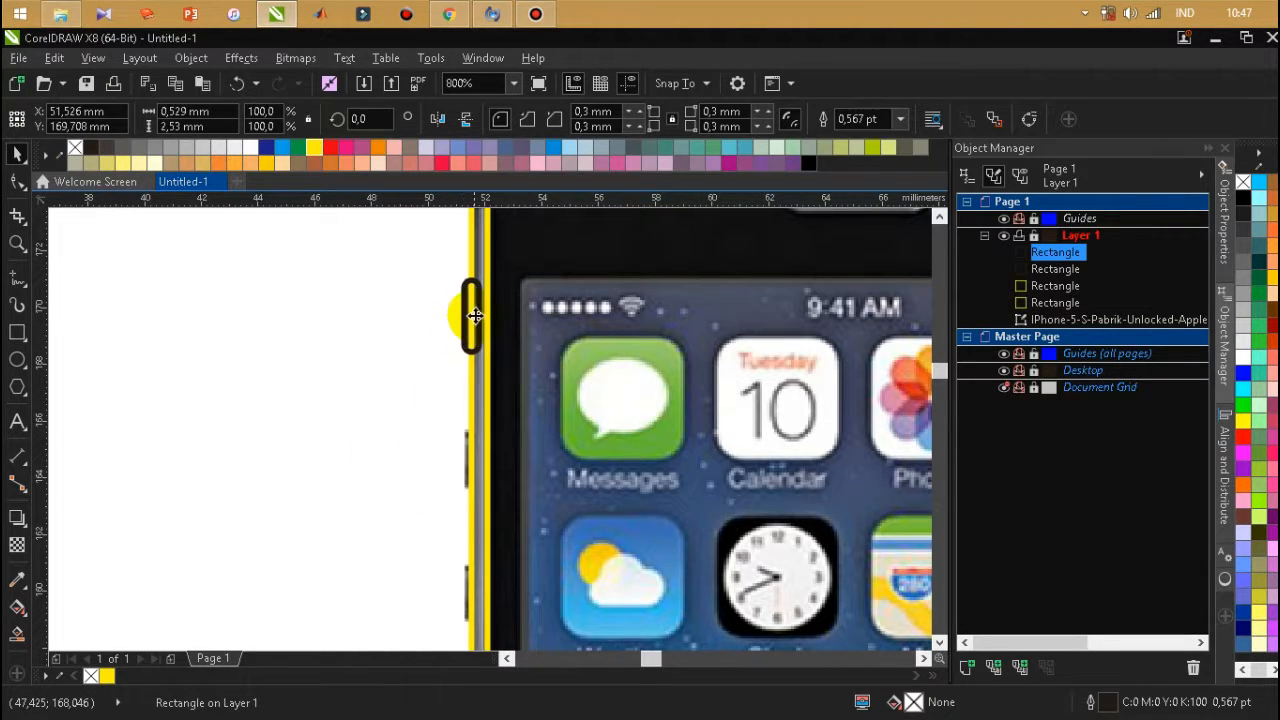
{"action": "mouse_move", "coordinate": [470, 472]}
{"action": "left_mouse_down"}
{"action": "mouse_move", "coordinate": [470, 508]}
{"action": "mouse_move", "coordinate": [477, 470]}
{"action": "left_mouse_up"}
{"action": "scroll", "coordinate": [470, 510], "scroll_direction": "up", "scroll_amount": 2}
Place another copy of the middle button outline over the lowest side button and deselect it.
{"action": "scroll", "coordinate": [443, 320], "scroll_direction": "down", "scroll_amount": 2}
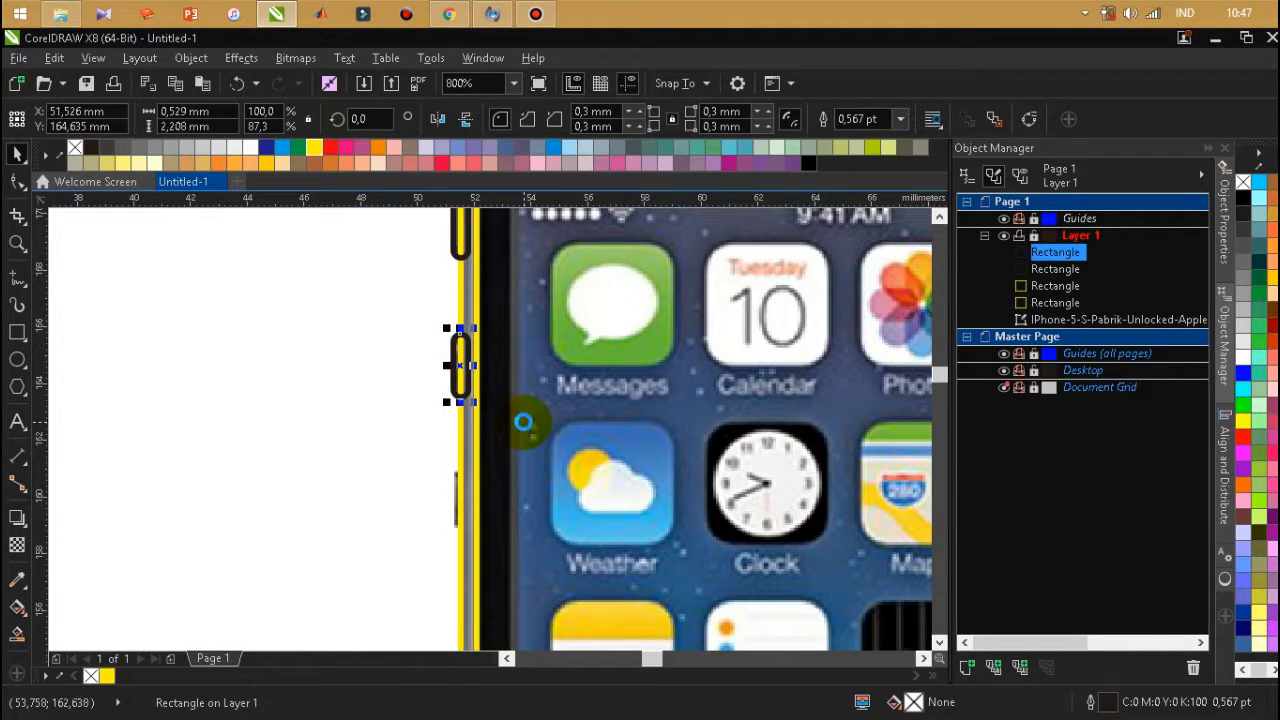
{"action": "key", "text": "ctrl+v"}
{"action": "left_click_drag", "start_coordinate": [459, 365], "coordinate": [468, 447]}
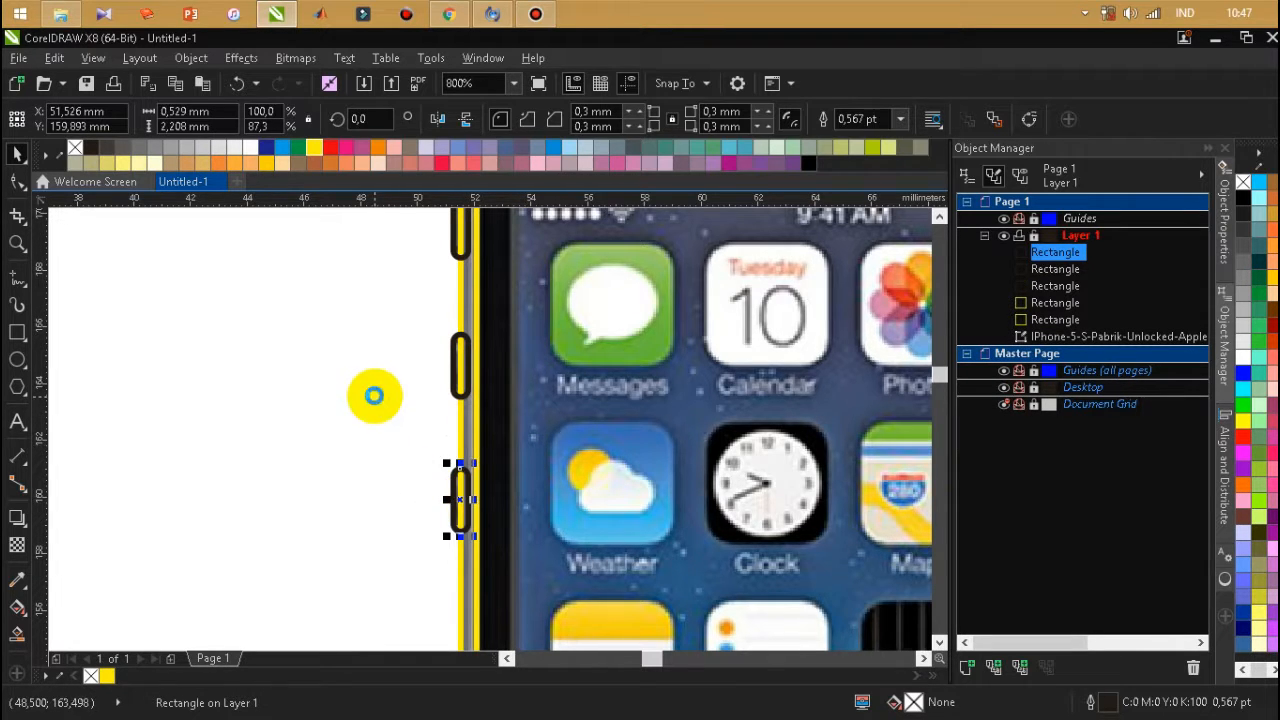
{"action": "scroll", "coordinate": [372, 391], "scroll_direction": "down", "scroll_amount": 4}
{"action": "left_click", "coordinate": [361, 381]}
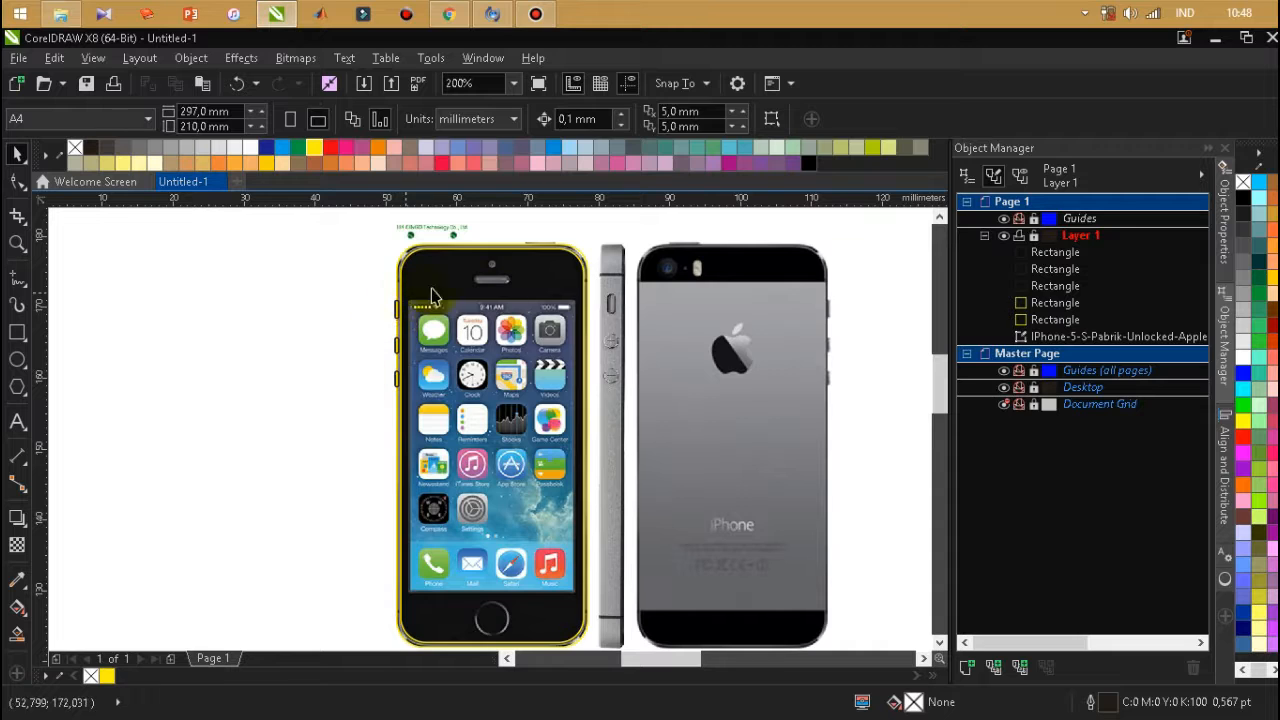
Draw a rectangle about 4.76 mm wide over the earpiece slot and raise its upper edge to make it about 1.16 mm high.
{"action": "scroll", "coordinate": [503, 268], "scroll_direction": "up", "scroll_amount": 1}
{"action": "left_click", "coordinate": [19, 336]}
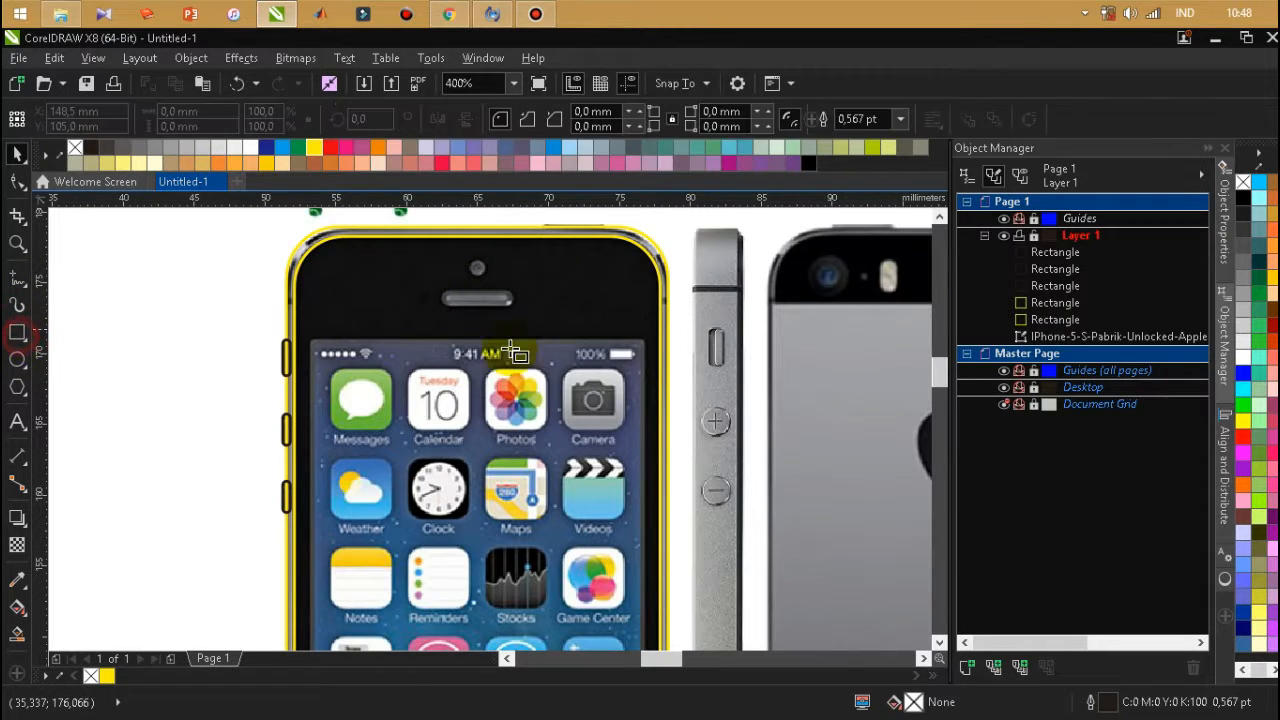
{"action": "scroll", "coordinate": [505, 298], "scroll_direction": "up", "scroll_amount": 1}
{"action": "left_click_drag", "start_coordinate": [348, 283], "coordinate": [484, 307]}
{"action": "scroll", "coordinate": [470, 298], "scroll_direction": "up", "scroll_amount": 1}
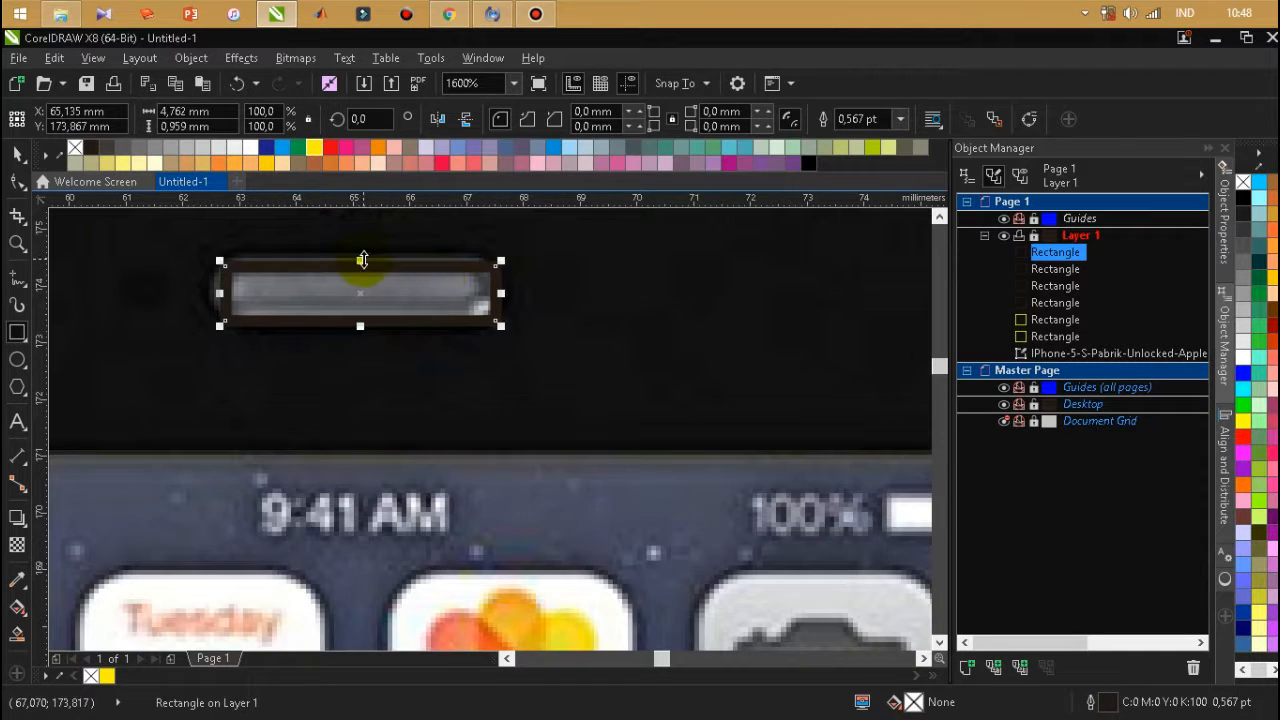
{"action": "left_click_drag", "start_coordinate": [366, 254], "coordinate": [370, 248]}
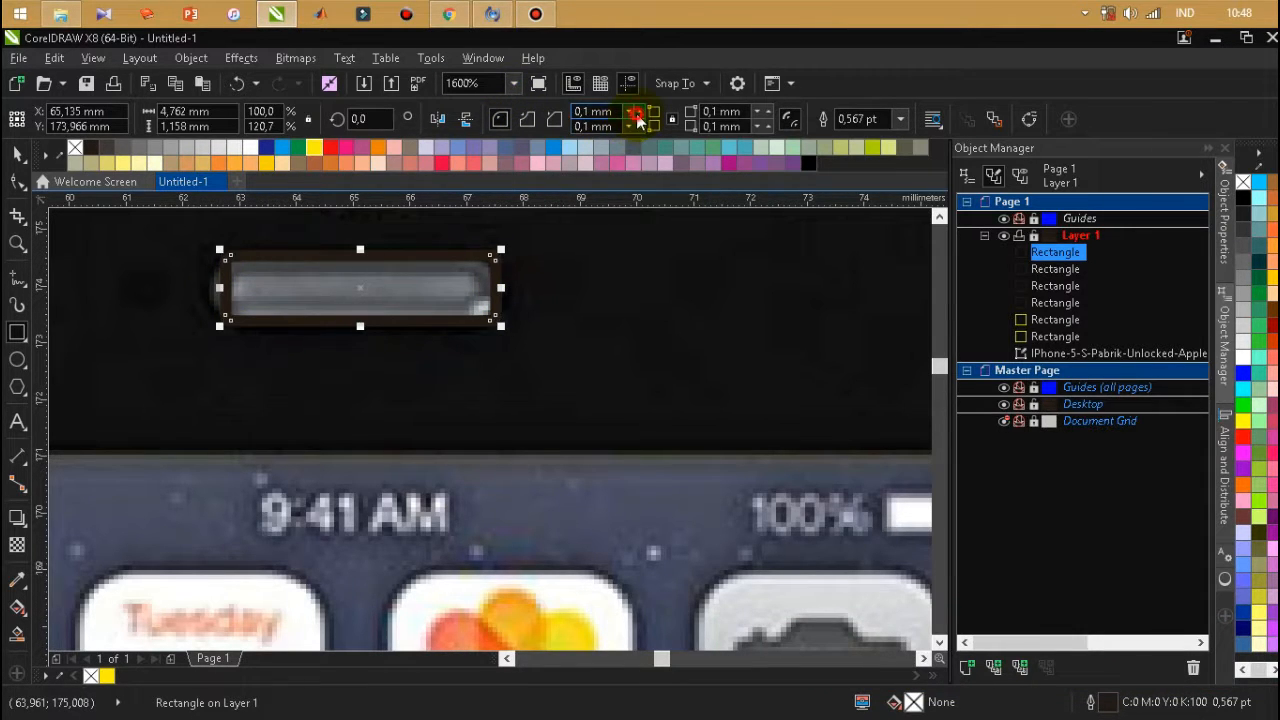
Round the earpiece rectangle's corners to 0.9 mm and extend its left end, making it about 4.96 mm wide.
{"action": "left_click", "coordinate": [636, 115]}
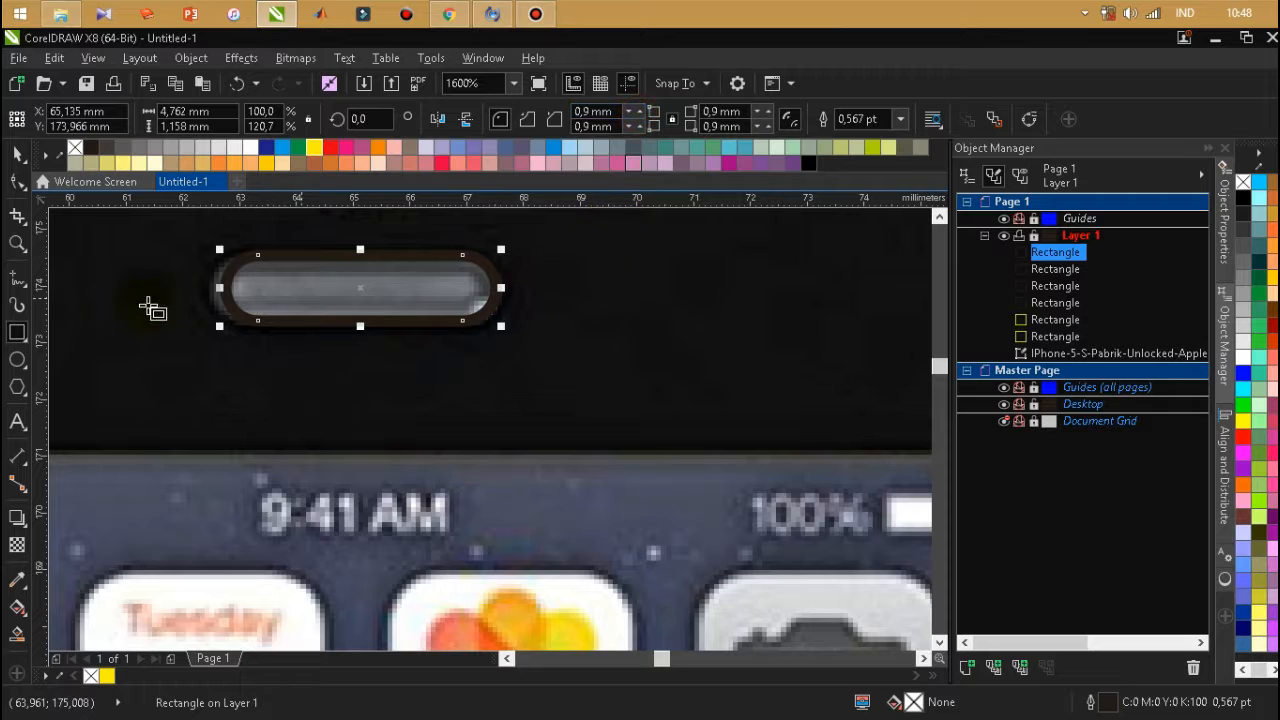
{"action": "left_click_drag", "start_coordinate": [208, 296], "coordinate": [208, 292]}
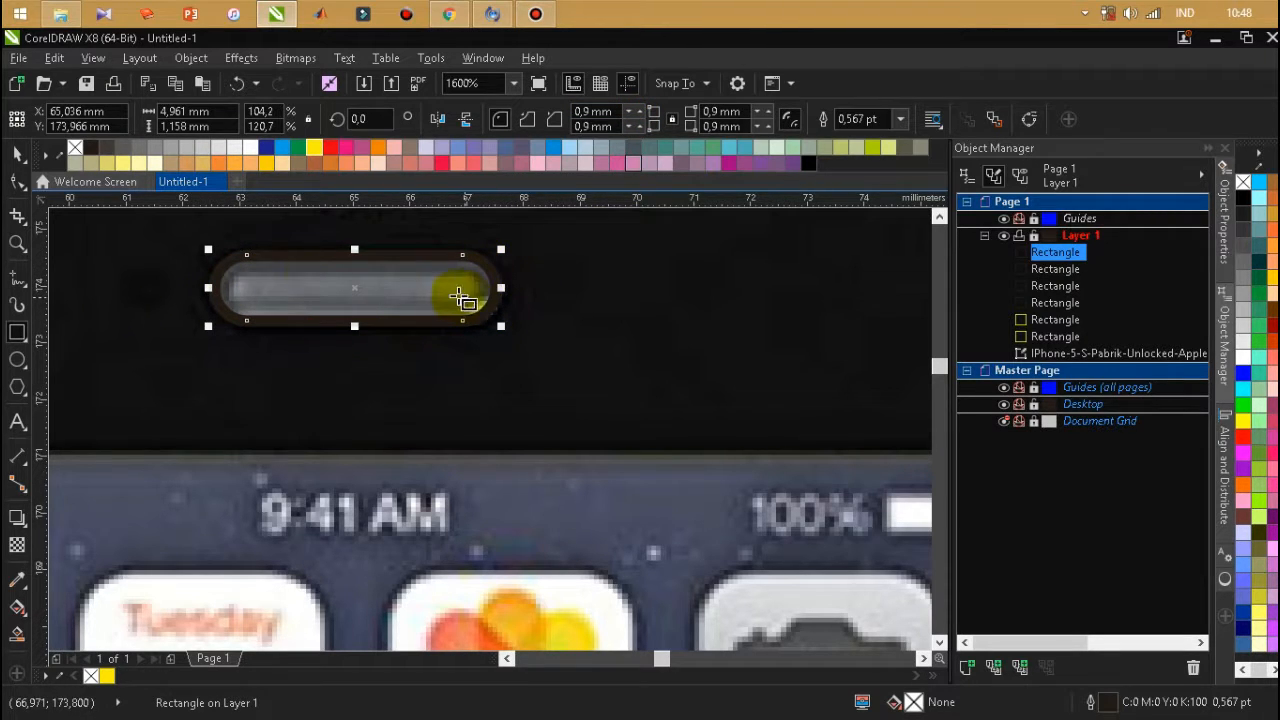
Duplicate the earpiece outline in place and shrink the copy about its centre to about 2.27 × 0.53 mm.
{"action": "scroll", "coordinate": [540, 393], "scroll_direction": "down", "scroll_amount": 1}
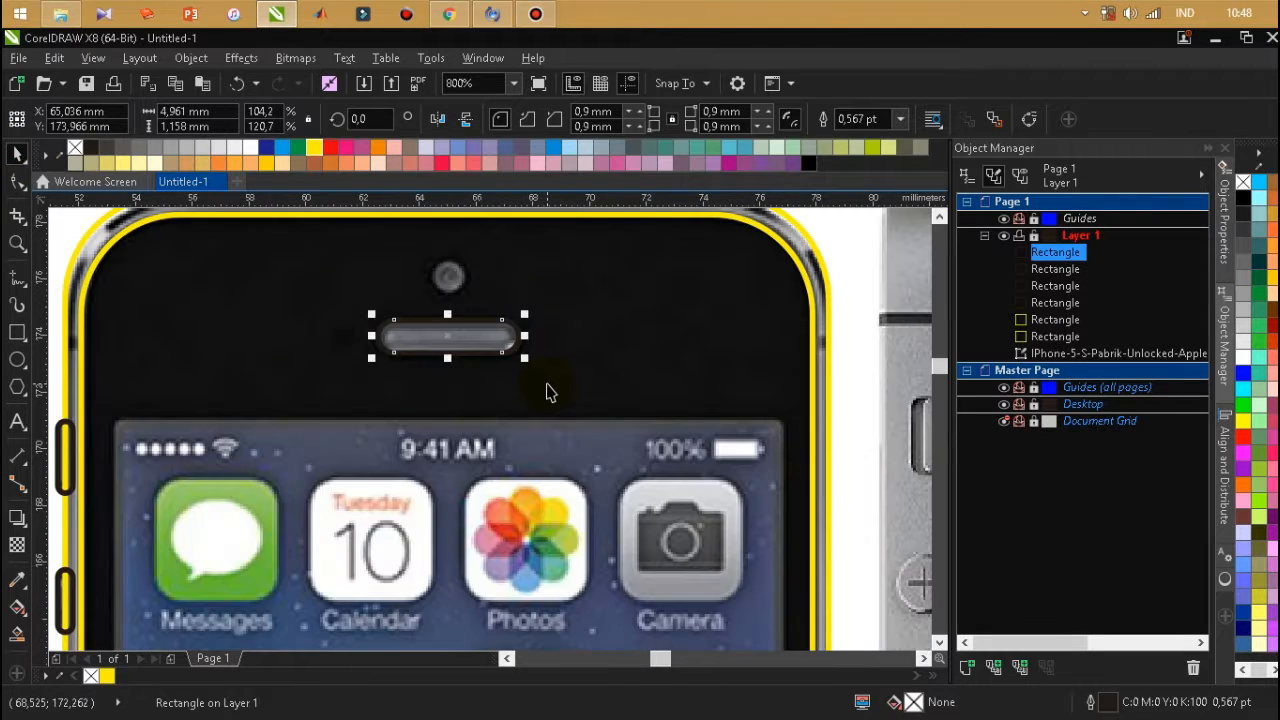
{"action": "key", "text": "ctrl+c"}
{"action": "key", "text": "ctrl+v"}
{"action": "scroll", "coordinate": [529, 318], "scroll_direction": "up", "scroll_amount": 1}
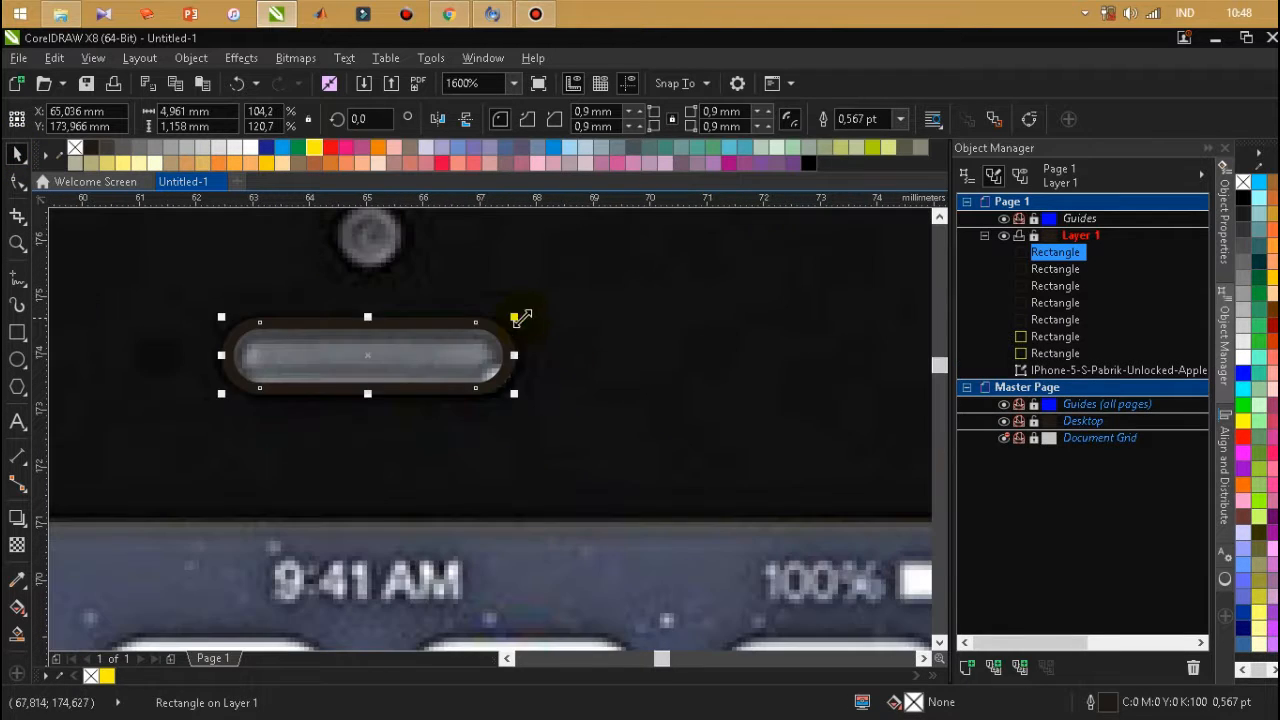
{"action": "left_click_drag", "start_coordinate": [509, 320], "coordinate": [442, 357]}
Undo the off-centre shift of the inner earpiece outline and widen it symmetrically to about 4.17 mm.
{"action": "scroll", "coordinate": [442, 357], "scroll_direction": "up", "scroll_amount": 1}
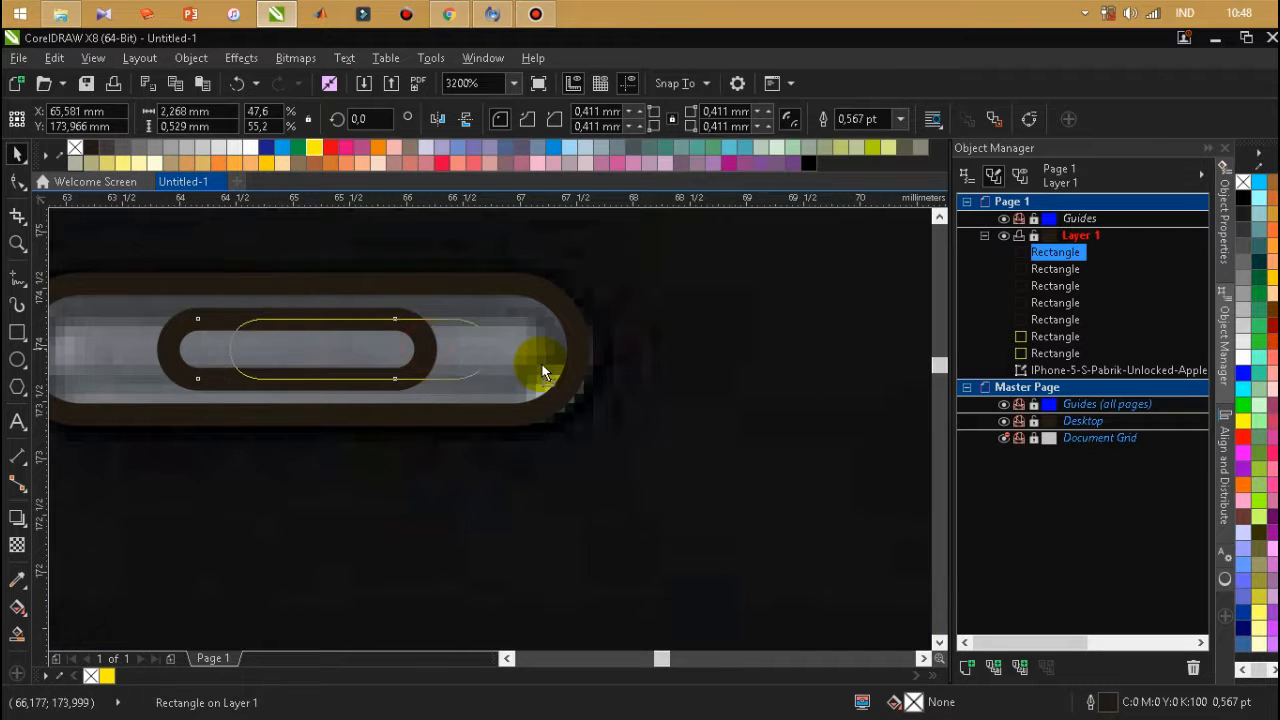
{"action": "key", "text": "ctrl+z"}
{"action": "scroll", "coordinate": [577, 345], "scroll_direction": "down", "scroll_amount": 2}
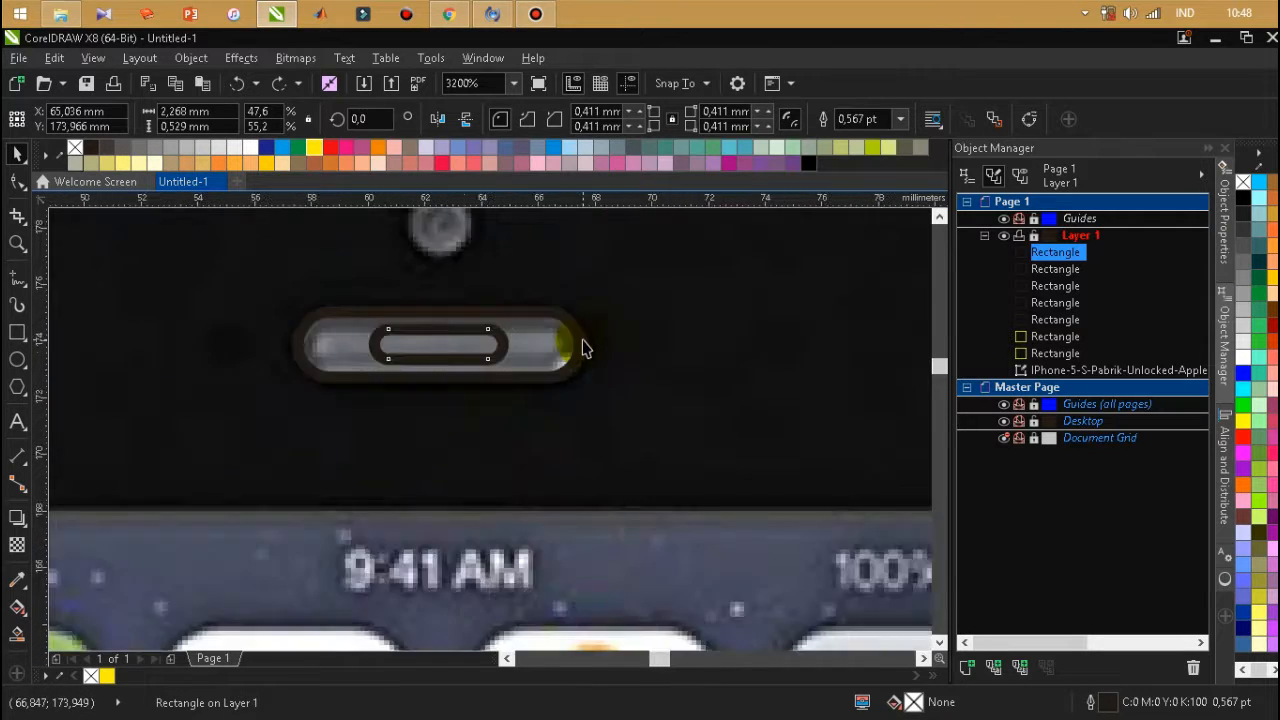
{"action": "scroll", "coordinate": [535, 337], "scroll_direction": "up", "scroll_amount": 1}
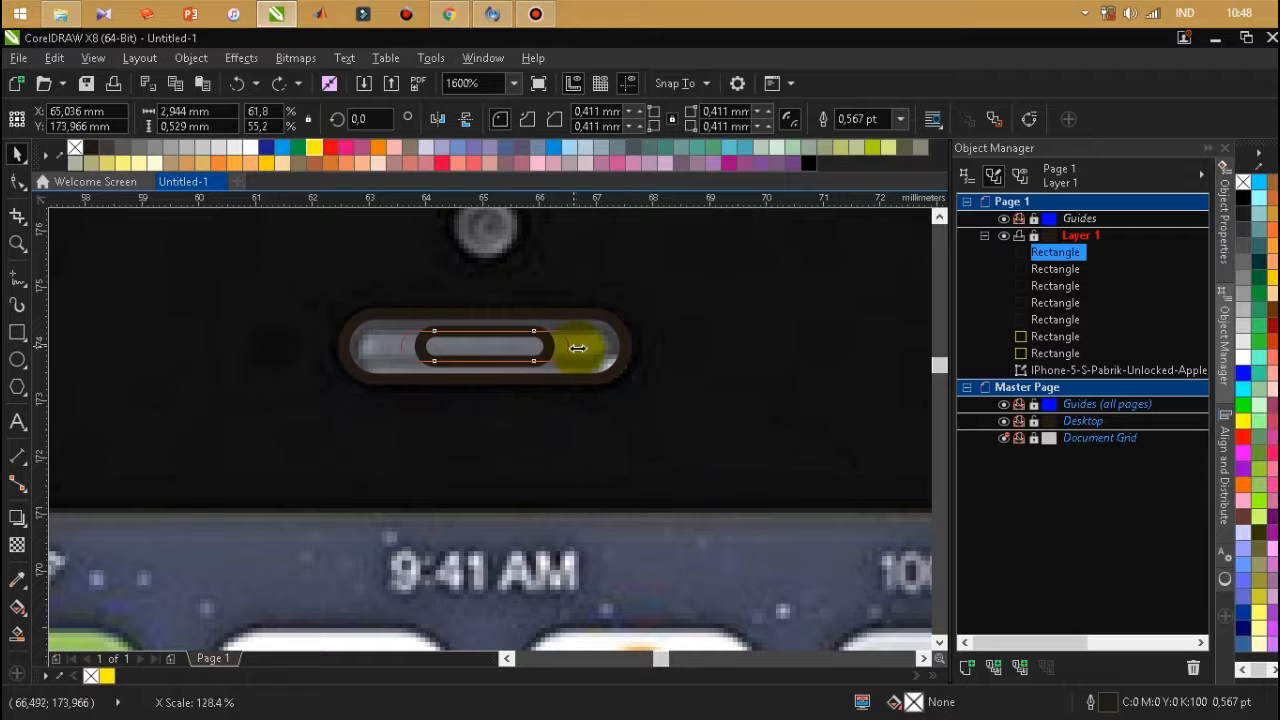
{"action": "left_click_drag", "start_coordinate": [608, 353], "coordinate": [606, 353]}
Draw a circle about 1.06 mm in diameter over the front camera above the earpiece.
{"action": "scroll", "coordinate": [479, 315], "scroll_direction": "down", "scroll_amount": 1}
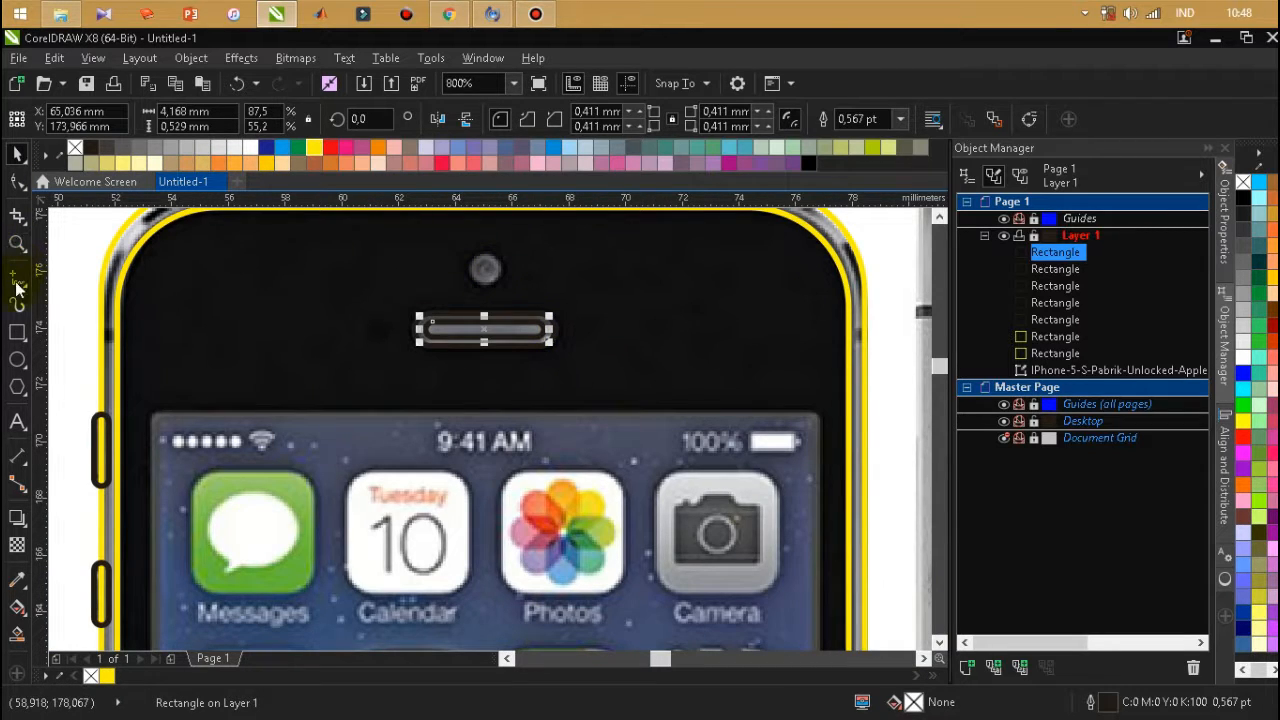
{"action": "key", "text": "F7"}
{"action": "left_click_drag", "start_coordinate": [471, 254], "coordinate": [497, 285]}
Duplicate the camera circle in place and shrink the copy about its centre to about 0.55 mm in diameter.
{"action": "scroll", "coordinate": [486, 264], "scroll_direction": "up", "scroll_amount": 2}
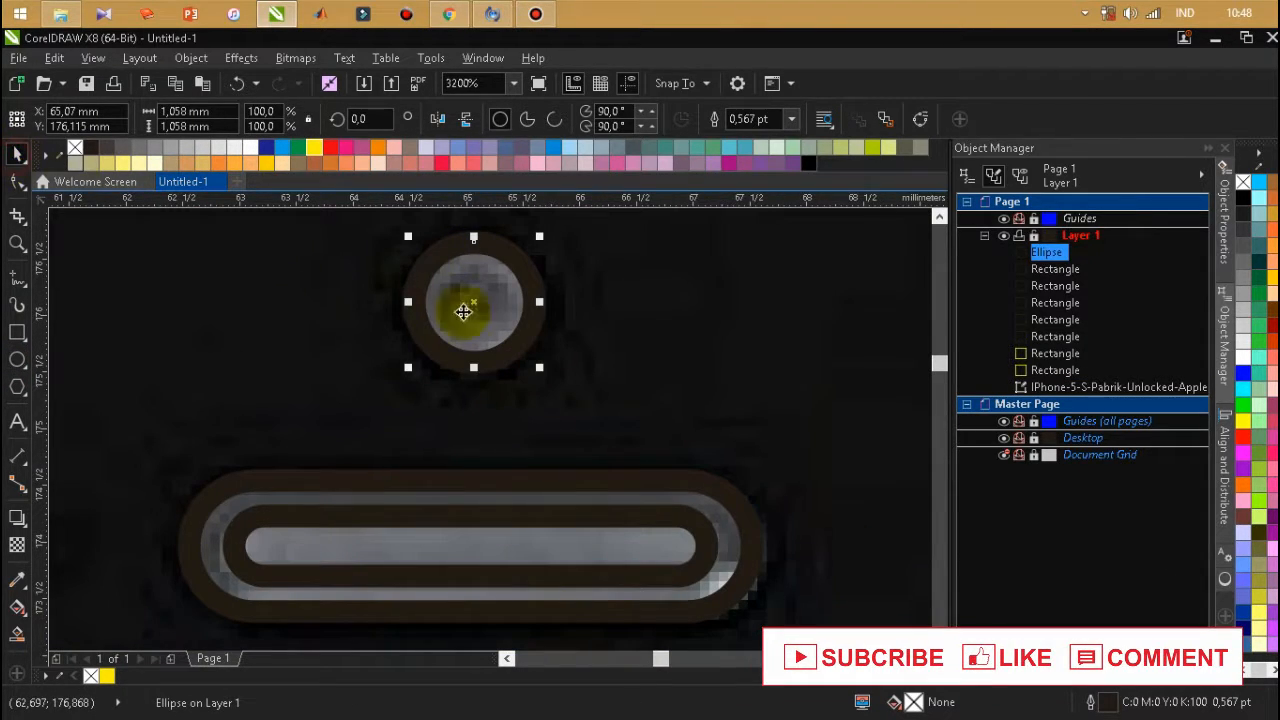
{"action": "key", "text": "KP_Add"}
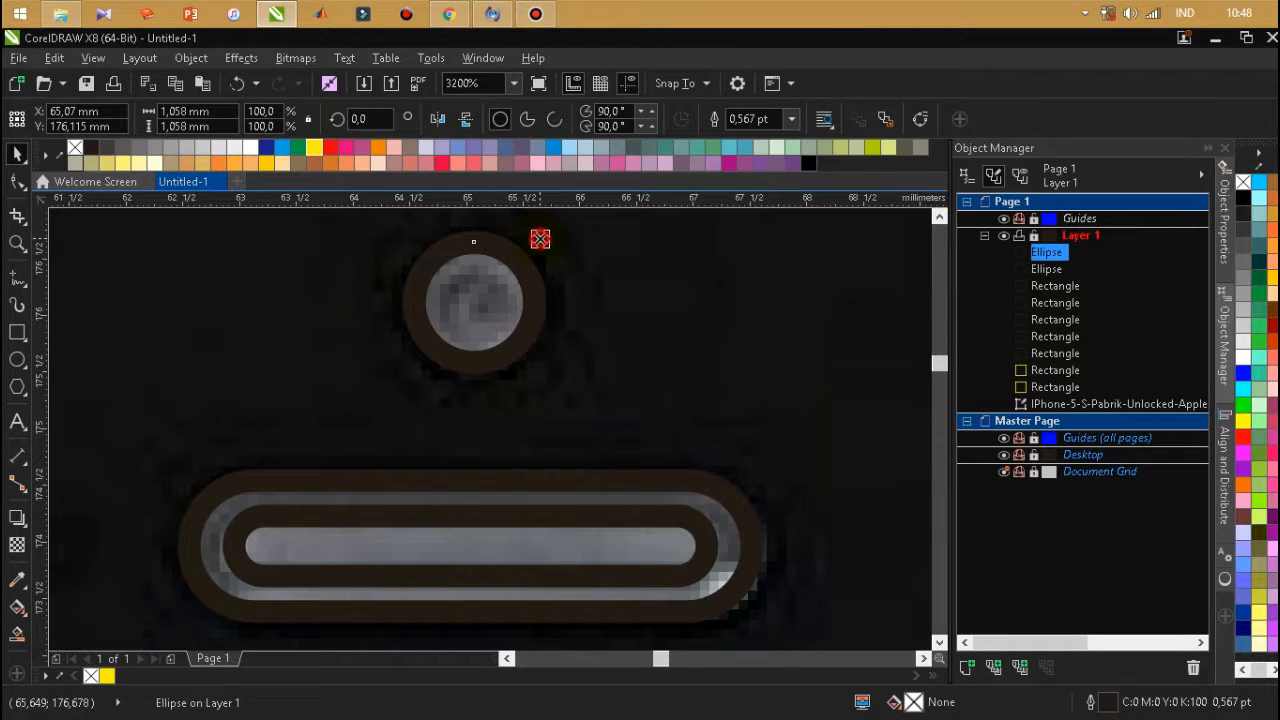
{"action": "left_click_drag", "start_coordinate": [518, 268], "coordinate": [518, 268]}
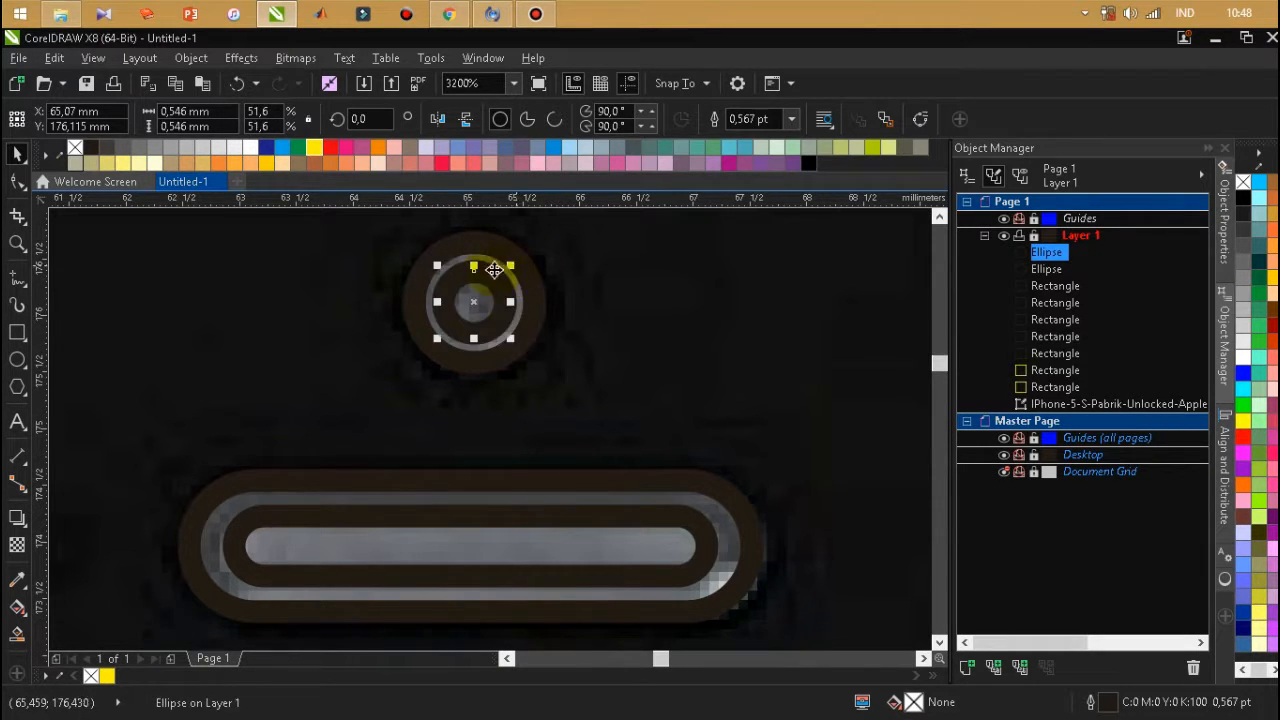
{"action": "scroll", "coordinate": [486, 274], "scroll_direction": "down", "scroll_amount": 4}
{"action": "left_click", "coordinate": [519, 273]}
Draw a rectangle about 23.6 × 41.1 mm over the phone's display area.
{"action": "scroll", "coordinate": [459, 377], "scroll_direction": "up", "scroll_amount": 1}
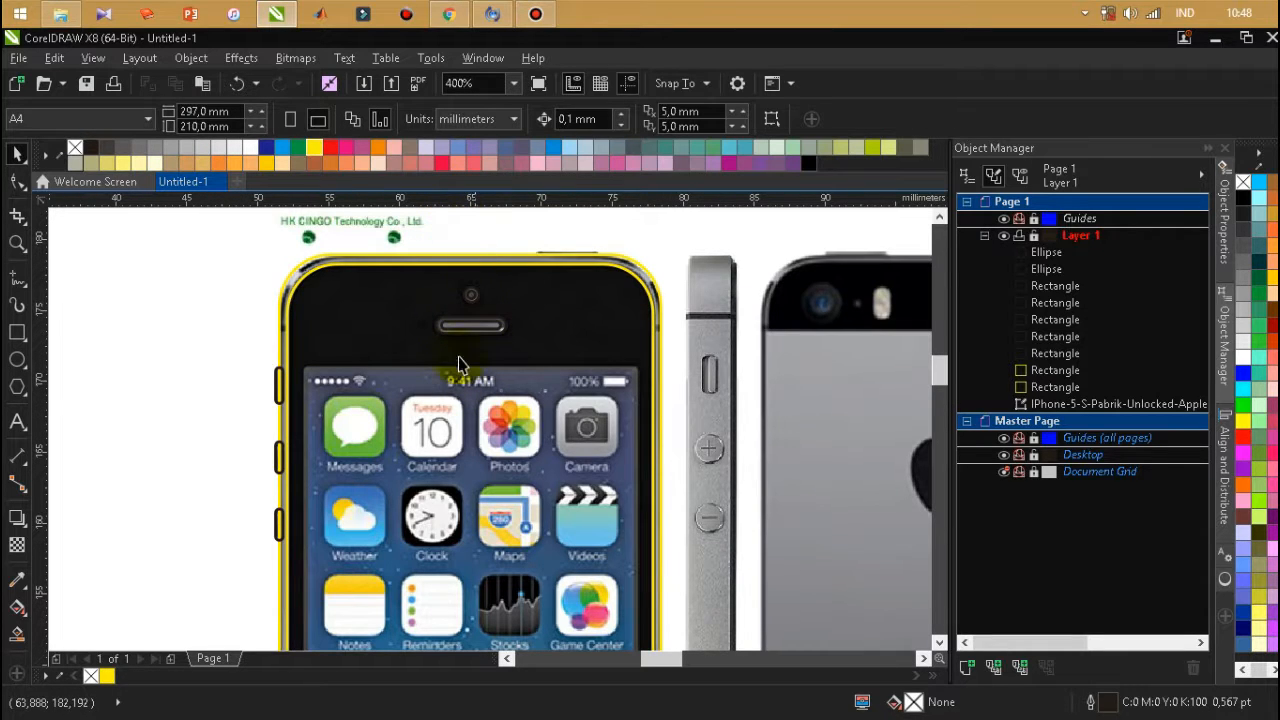
{"action": "left_click", "coordinate": [16, 334]}
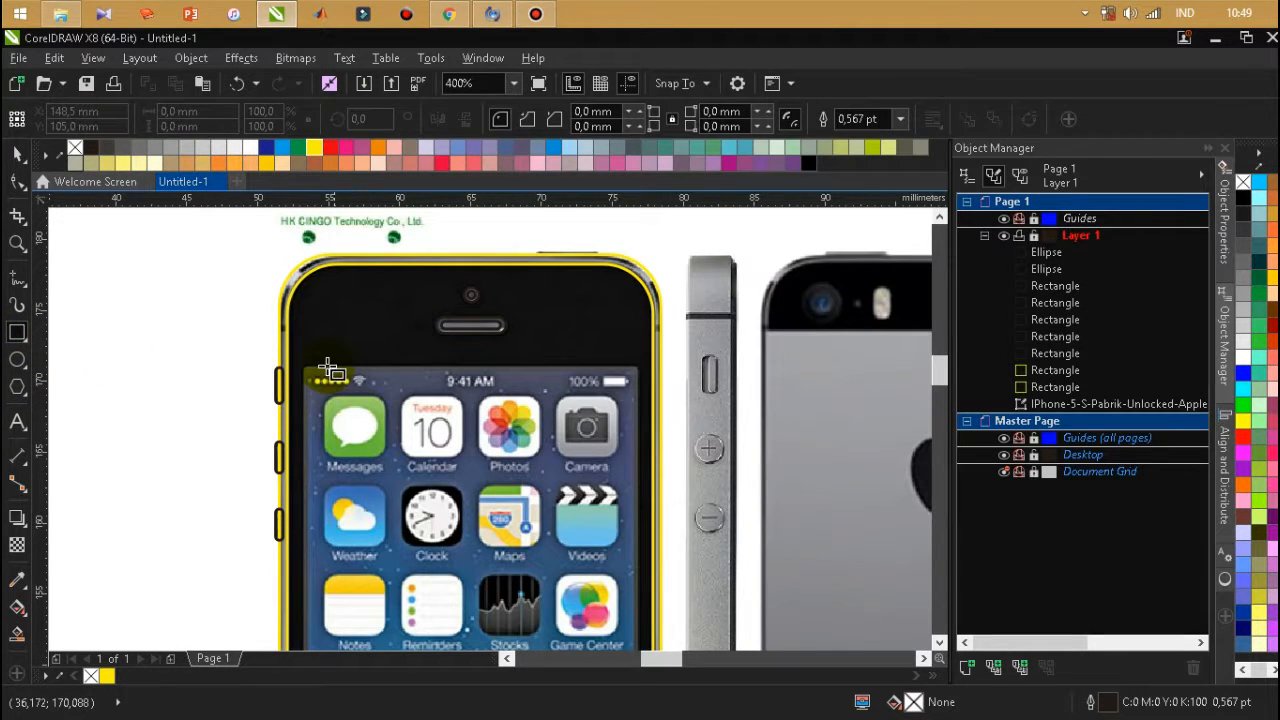
{"action": "left_click_drag", "start_coordinate": [355, 452], "coordinate": [555, 510]}
{"action": "mouse_move", "coordinate": [661, 706]}
{"action": "left_mouse_down"}
{"action": "mouse_move", "coordinate": [611, 602]}
{"action": "mouse_move", "coordinate": [646, 714]}
{"action": "mouse_move", "coordinate": [632, 636]}
{"action": "mouse_move", "coordinate": [659, 718]}
{"action": "mouse_move", "coordinate": [641, 592]}
{"action": "left_mouse_up"}
{"action": "scroll", "coordinate": [647, 302], "scroll_direction": "up", "scroll_amount": 2}
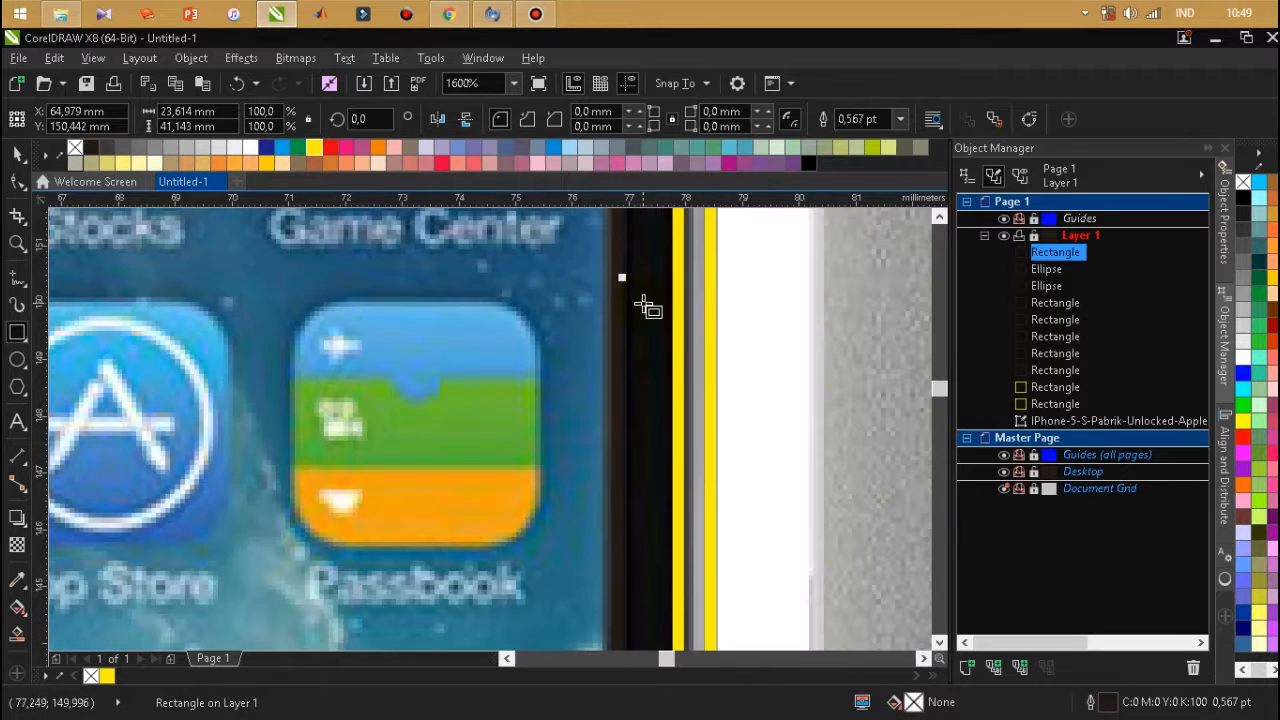
Adjust the display rectangle's right and left edges to the screen borders, making it about 23.3 mm wide.
{"action": "left_click_drag", "start_coordinate": [590, 291], "coordinate": [597, 306]}
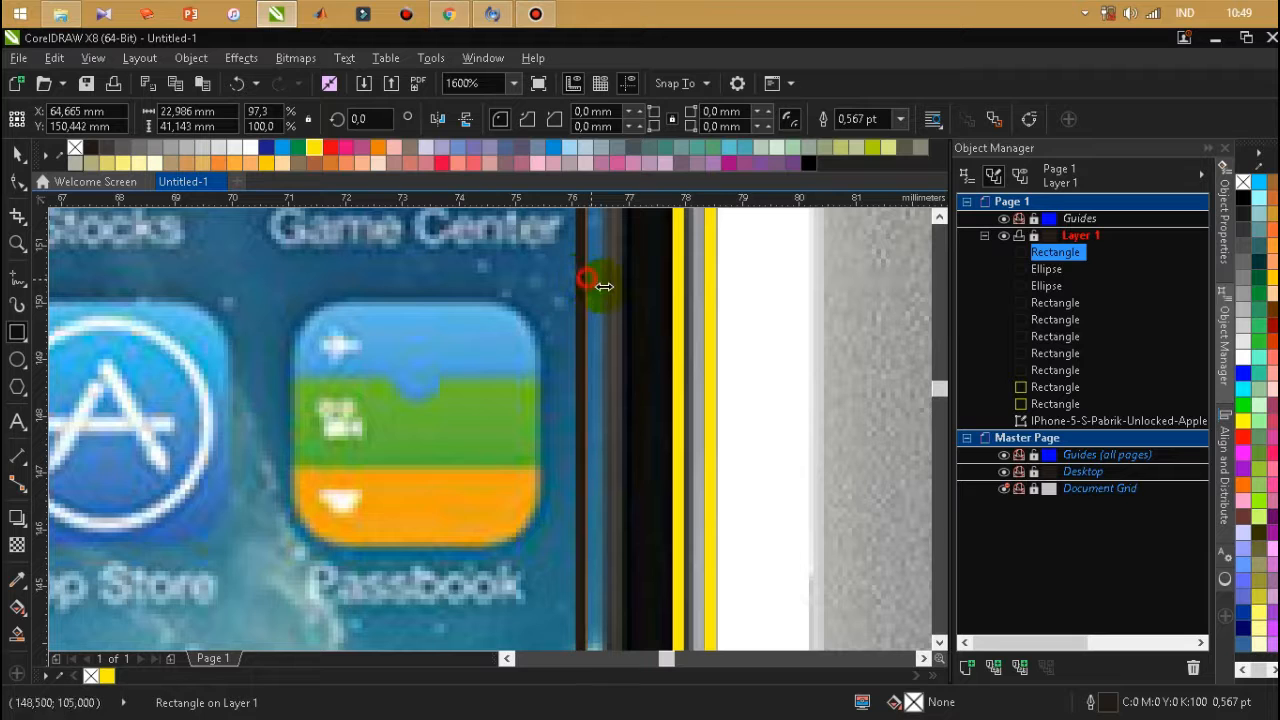
{"action": "scroll", "coordinate": [625, 288], "scroll_direction": "down", "scroll_amount": 2}
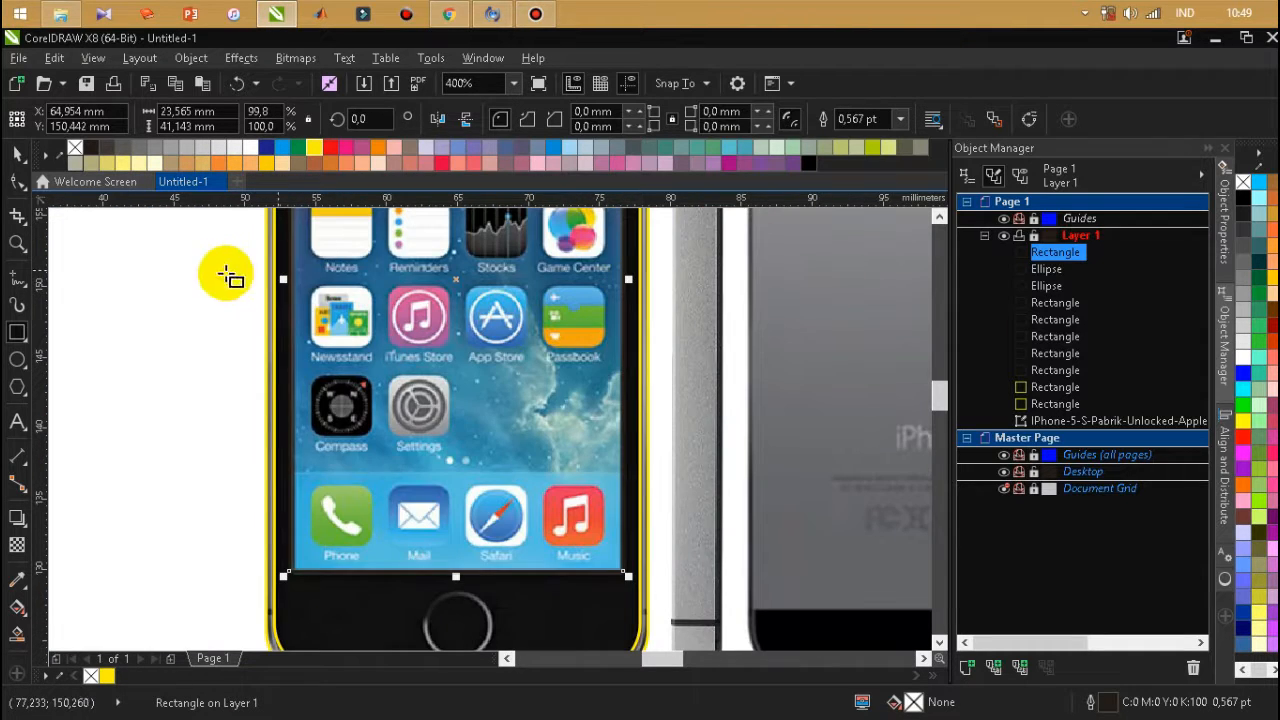
{"action": "scroll", "coordinate": [241, 272], "scroll_direction": "up", "scroll_amount": 3}
{"action": "left_click_drag", "start_coordinate": [549, 290], "coordinate": [575, 300]}
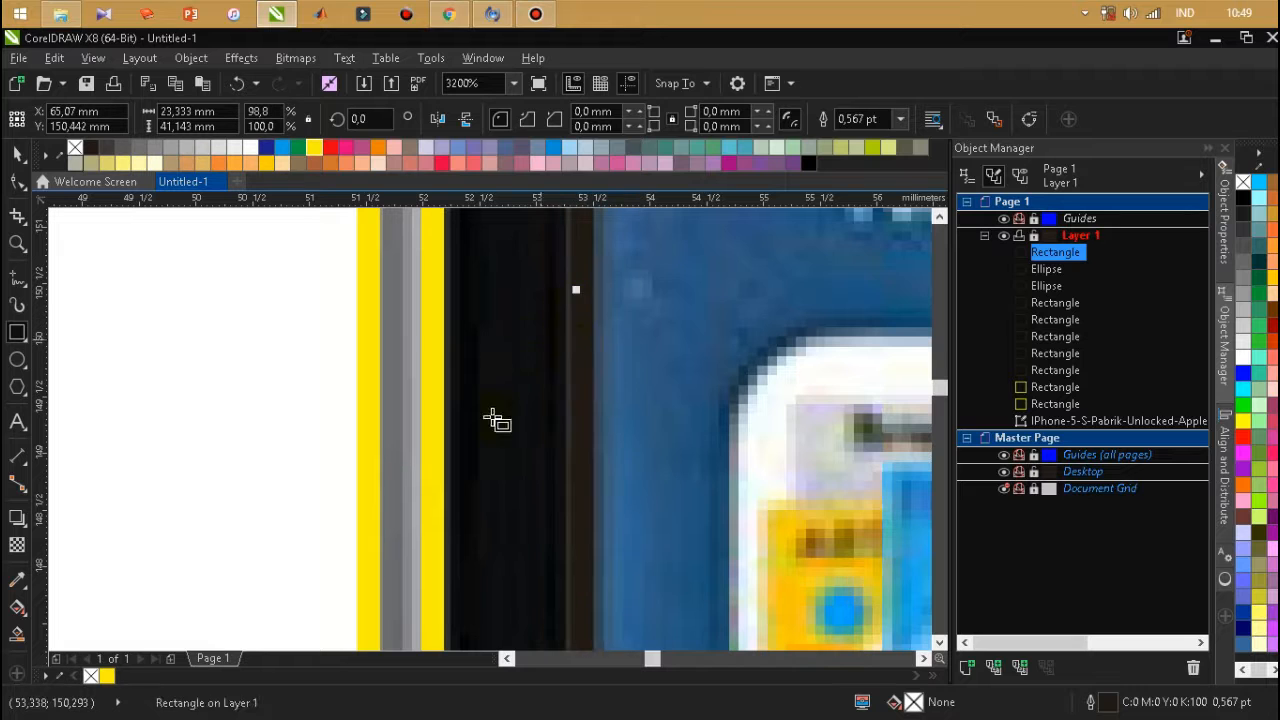
Adjust the display rectangle's top and bottom edges to the screen borders, making it about 41.1 mm high.
{"action": "scroll", "coordinate": [508, 400], "scroll_direction": "down", "scroll_amount": 3}
{"action": "scroll", "coordinate": [526, 411], "scroll_direction": "down", "scroll_amount": 3}
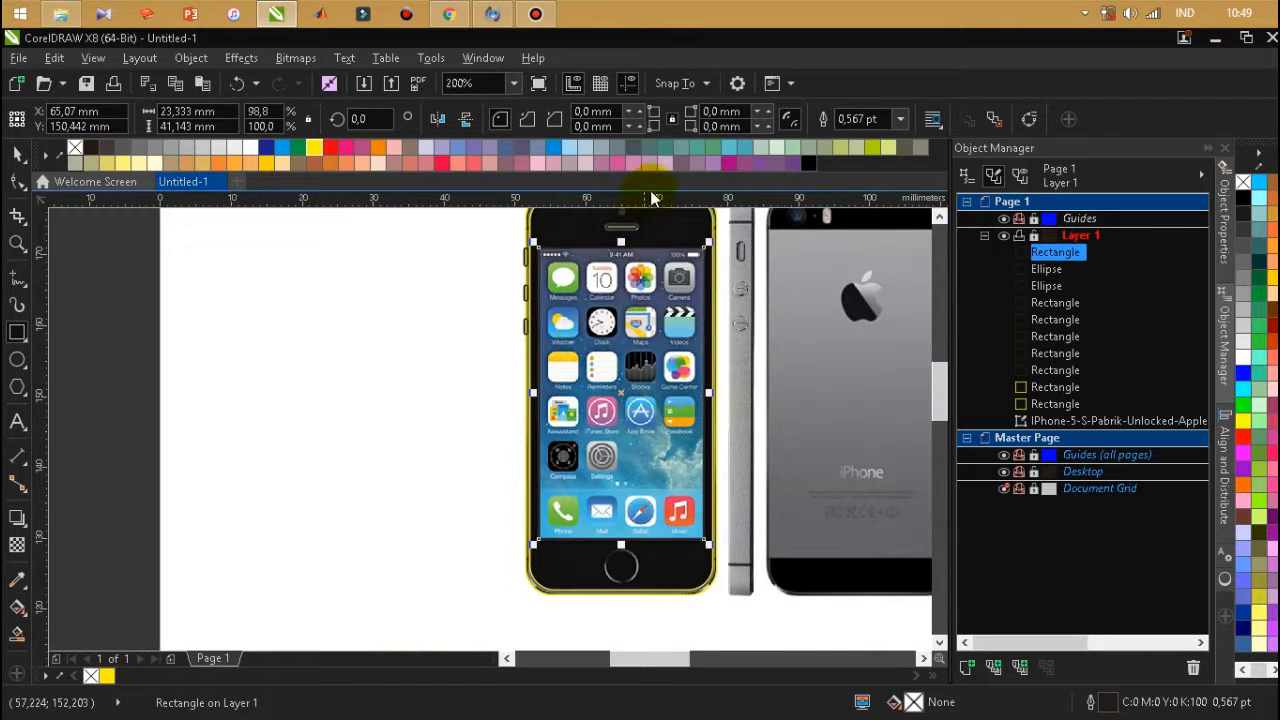
{"action": "scroll", "coordinate": [622, 258], "scroll_direction": "up", "scroll_amount": 3}
{"action": "mouse_move", "coordinate": [609, 264]}
{"action": "left_mouse_down"}
{"action": "mouse_move", "coordinate": [609, 229]}
{"action": "mouse_move", "coordinate": [609, 270]}
{"action": "left_mouse_up"}
{"action": "scroll", "coordinate": [595, 250], "scroll_direction": "down", "scroll_amount": 3}
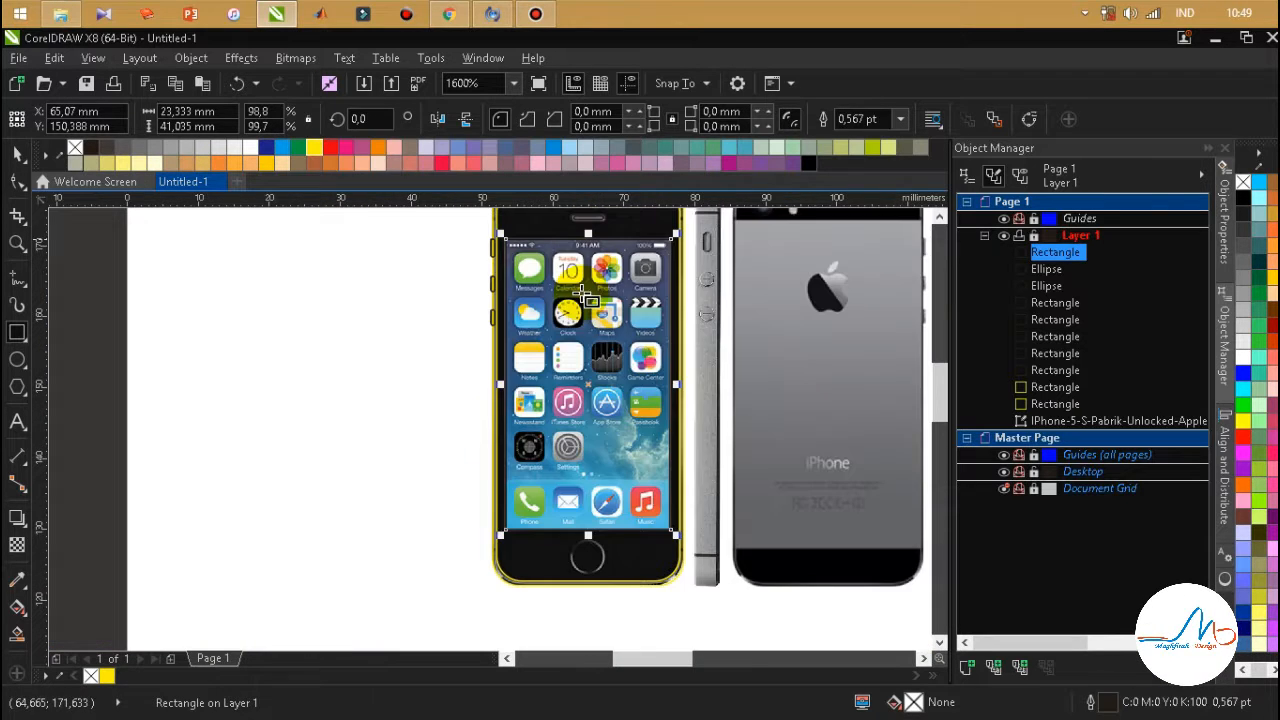
{"action": "scroll", "coordinate": [571, 560], "scroll_direction": "up", "scroll_amount": 2}
{"action": "mouse_move", "coordinate": [720, 341]}
{"action": "left_mouse_down"}
{"action": "mouse_move", "coordinate": [720, 389]}
{"action": "mouse_move", "coordinate": [720, 343]}
{"action": "left_mouse_up"}
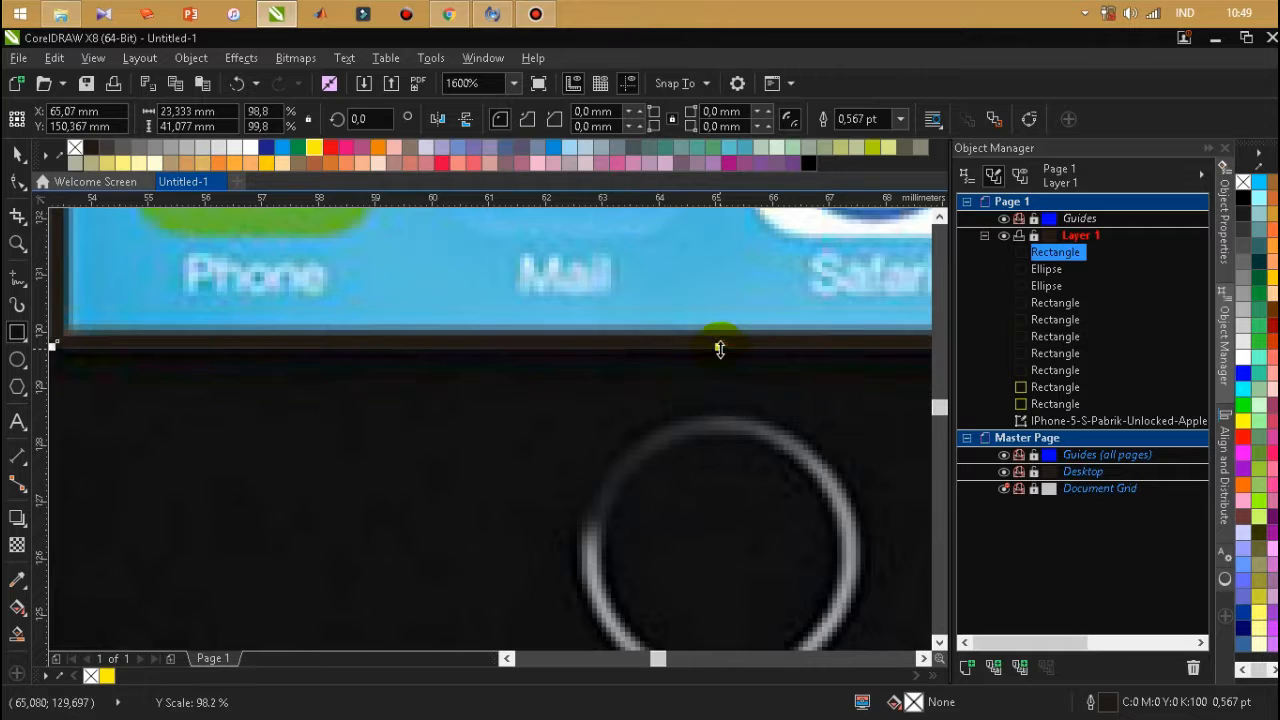
Round all corners of the display rectangle to 0.2 mm and deselect it.
{"action": "scroll", "coordinate": [586, 443], "scroll_direction": "down", "scroll_amount": 2}
{"action": "scroll", "coordinate": [487, 401], "scroll_direction": "up", "scroll_amount": 3}
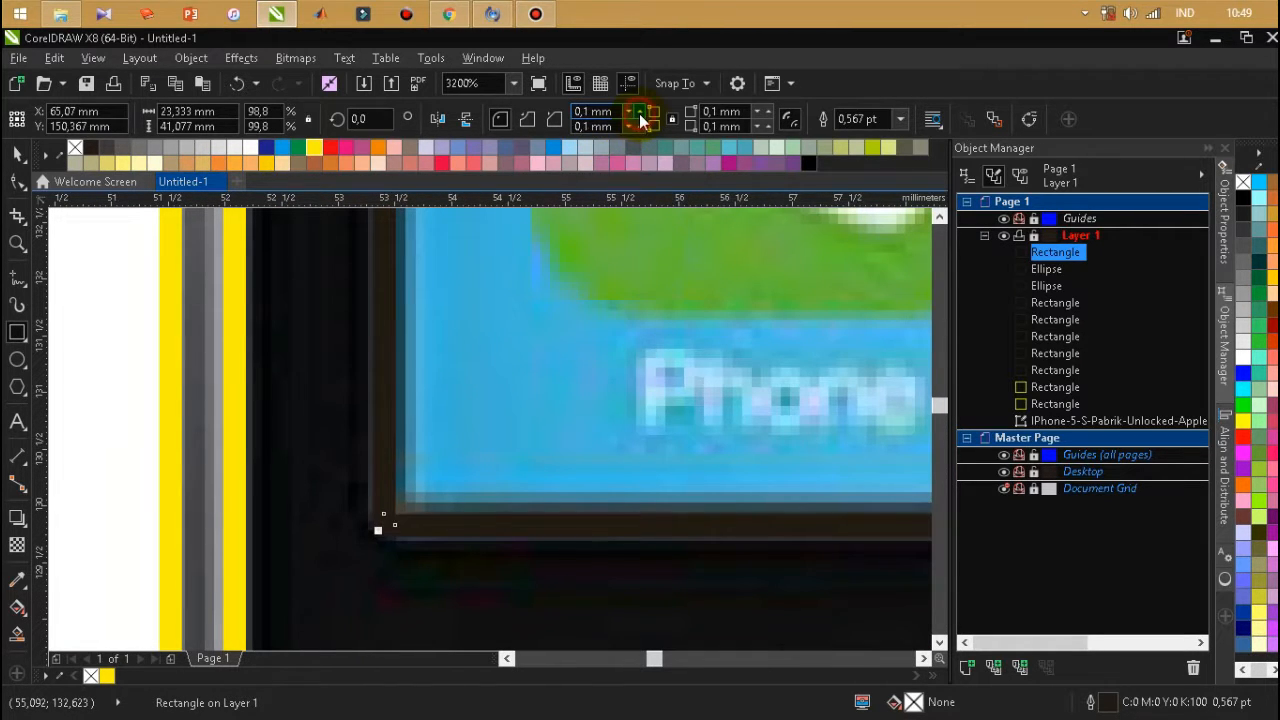
{"action": "left_click", "coordinate": [641, 113]}
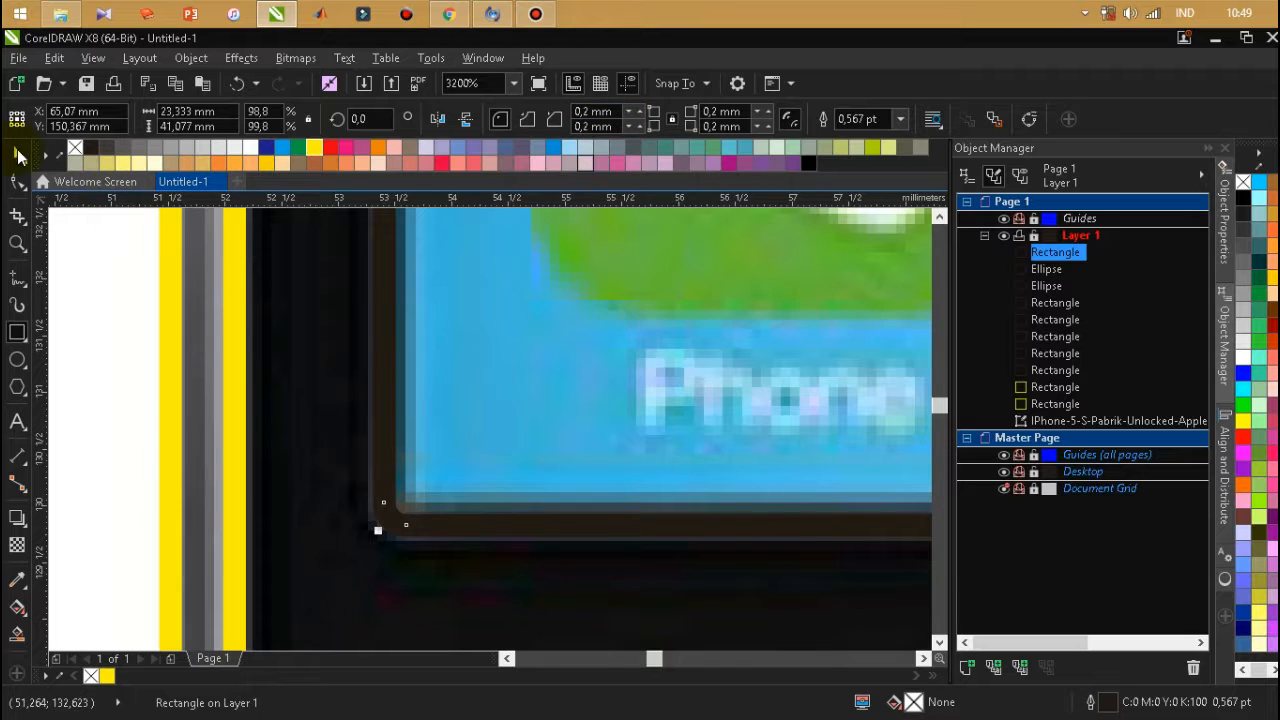
{"action": "scroll", "coordinate": [288, 472], "scroll_direction": "down", "scroll_amount": 4}
{"action": "left_click", "coordinate": [280, 486]}
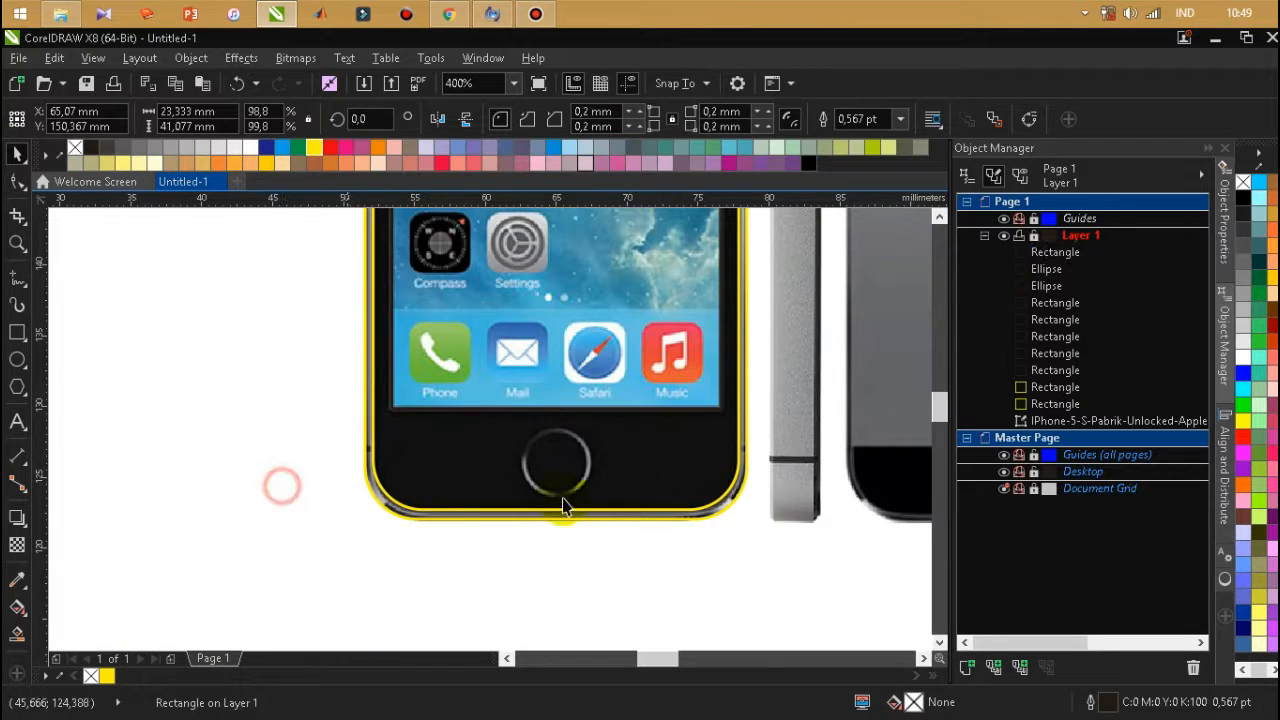
Draw a circle about 4.8 mm in diameter and centre it over the home button.
{"action": "scroll", "coordinate": [549, 468], "scroll_direction": "up", "scroll_amount": 1}
{"action": "left_click", "coordinate": [106, 457]}
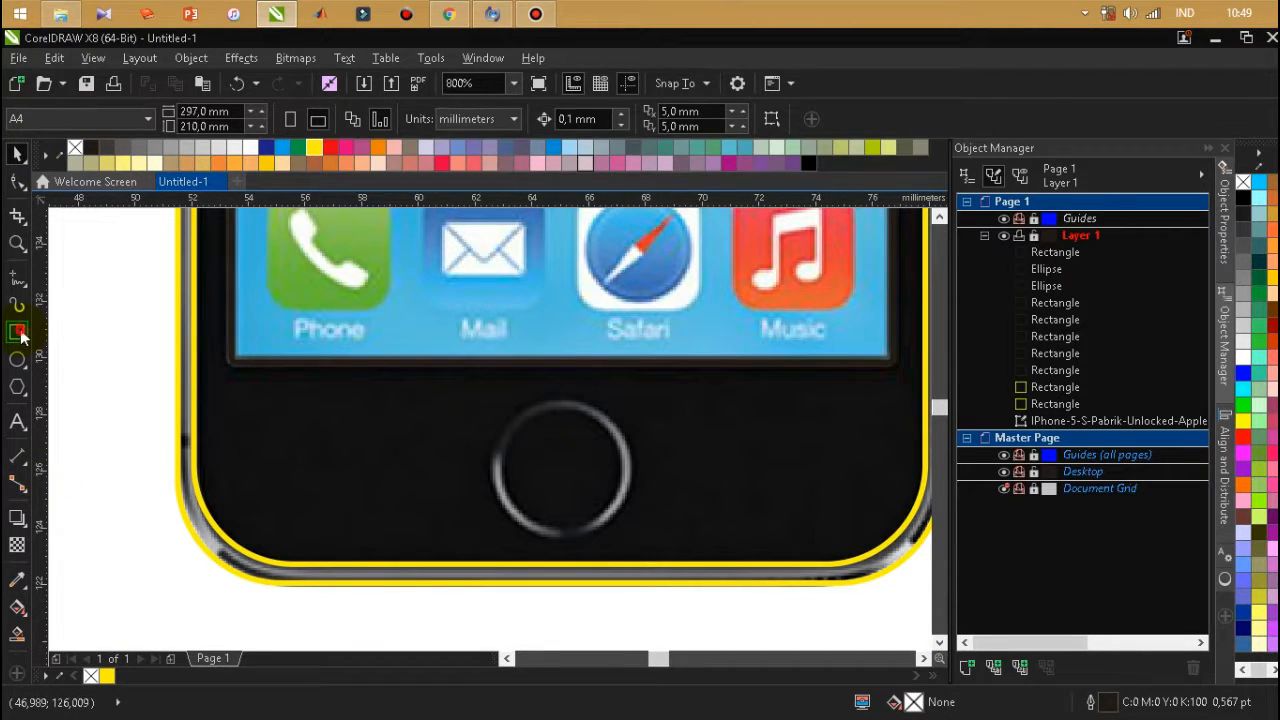
{"action": "left_click", "coordinate": [18, 359]}
{"action": "left_click_drag", "start_coordinate": [524, 421], "coordinate": [664, 558]}
{"action": "left_click_drag", "start_coordinate": [572, 476], "coordinate": [562, 467]}
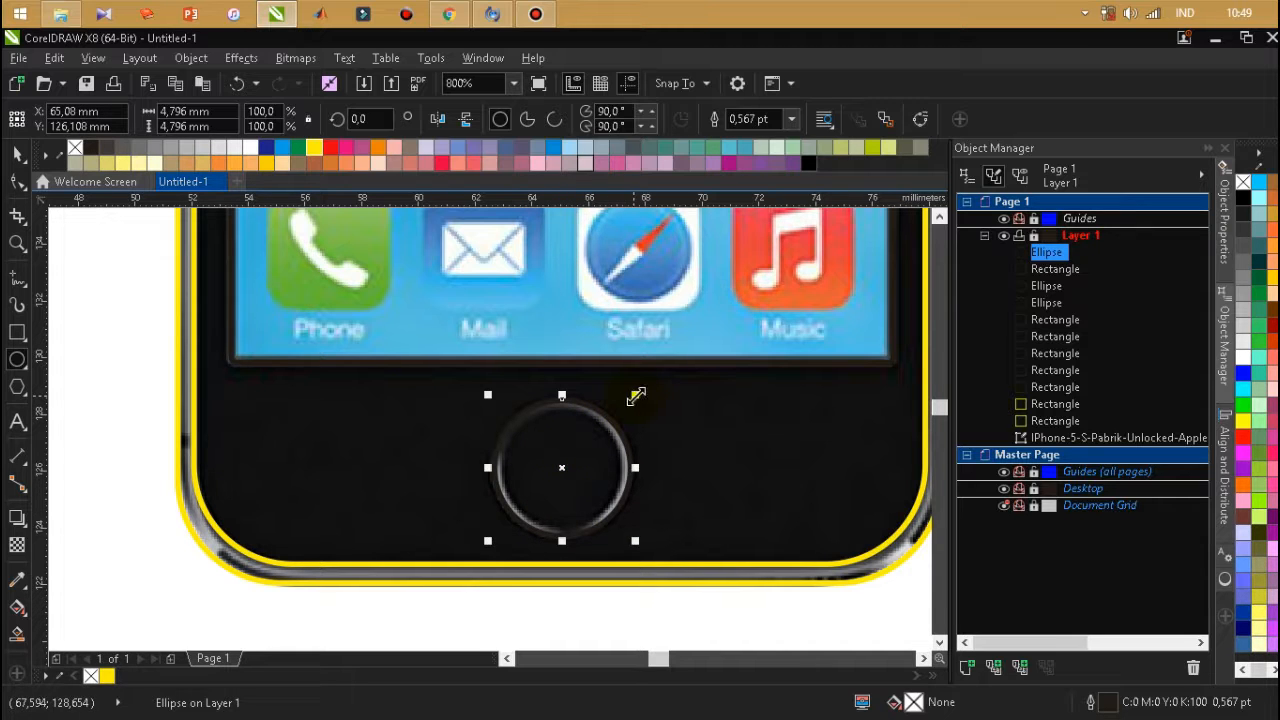
Add a concentric inner copy about 4.04 mm in diameter and enlarge the home button's outer circle to about 4.99 mm.
{"action": "left_click_drag", "start_coordinate": [636, 397], "coordinate": [610, 438]}
{"action": "scroll", "coordinate": [600, 444], "scroll_direction": "up", "scroll_amount": 1}
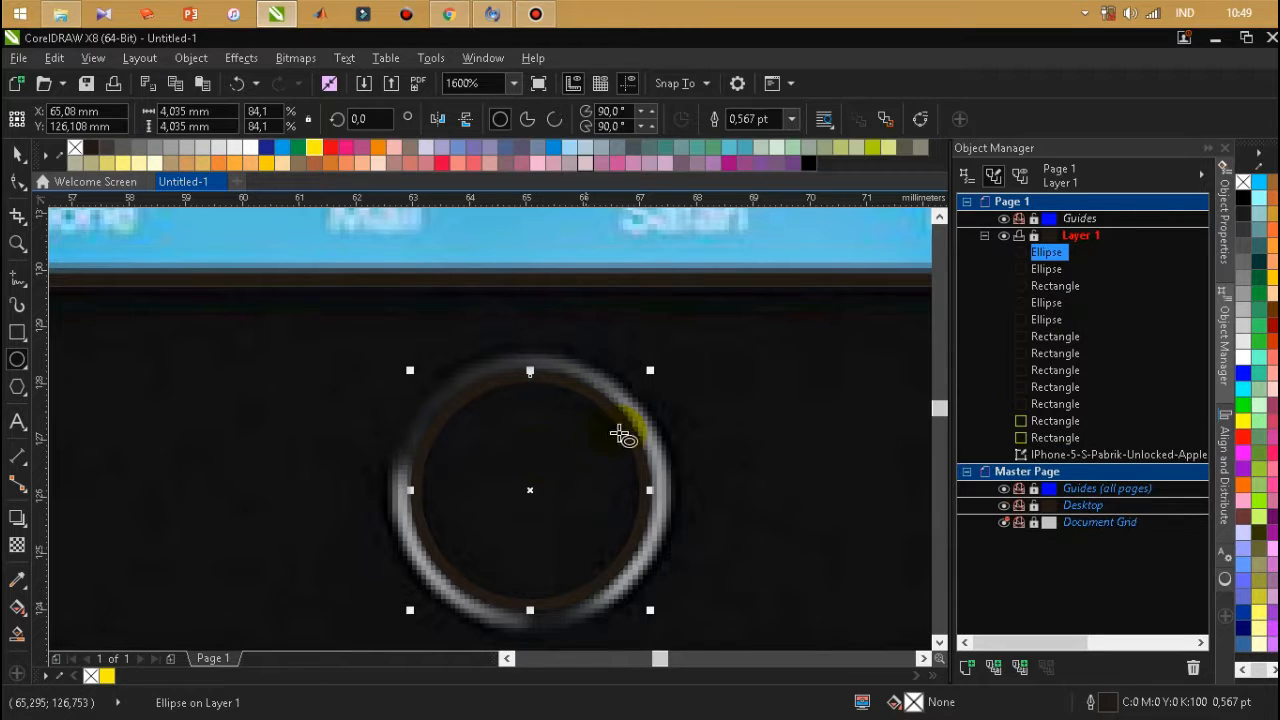
{"action": "left_click_drag", "start_coordinate": [651, 372], "coordinate": [681, 345]}
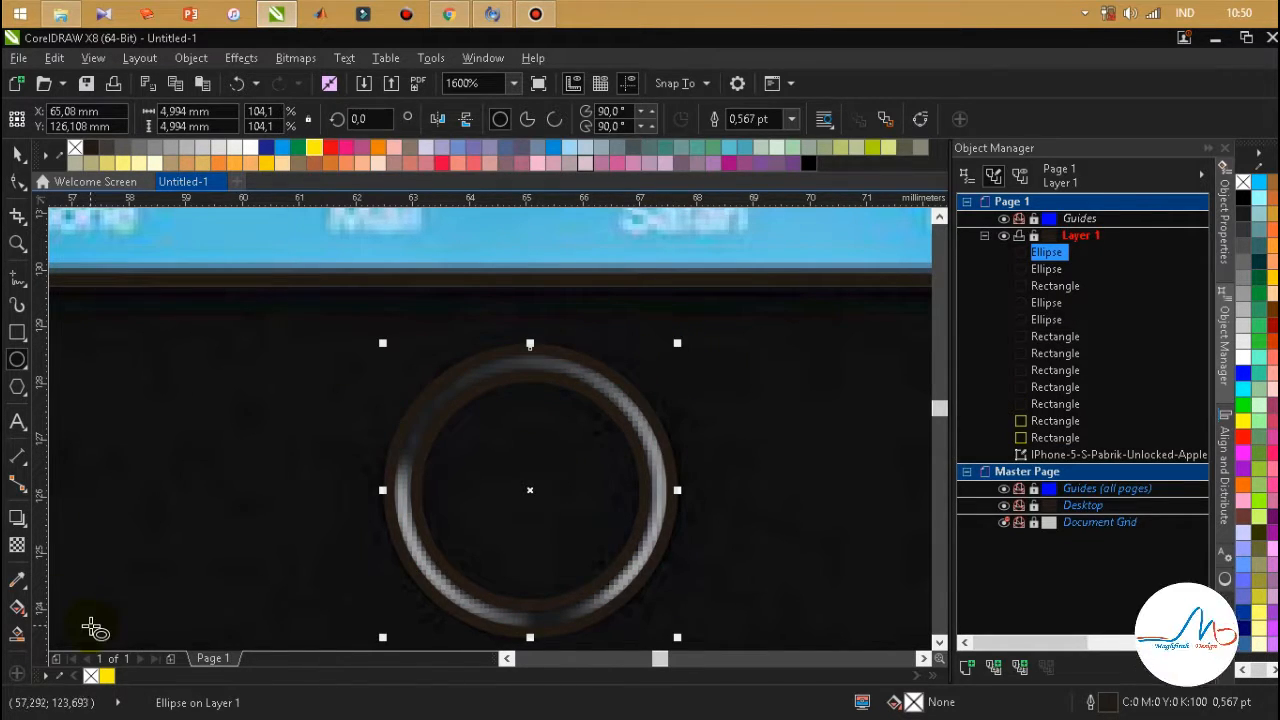
Create a blue-grey ring between the two home button circles with Smart Fill, using C:40 M:20 Y:0 K:40, and deselect it.
{"action": "left_click", "coordinate": [18, 639]}
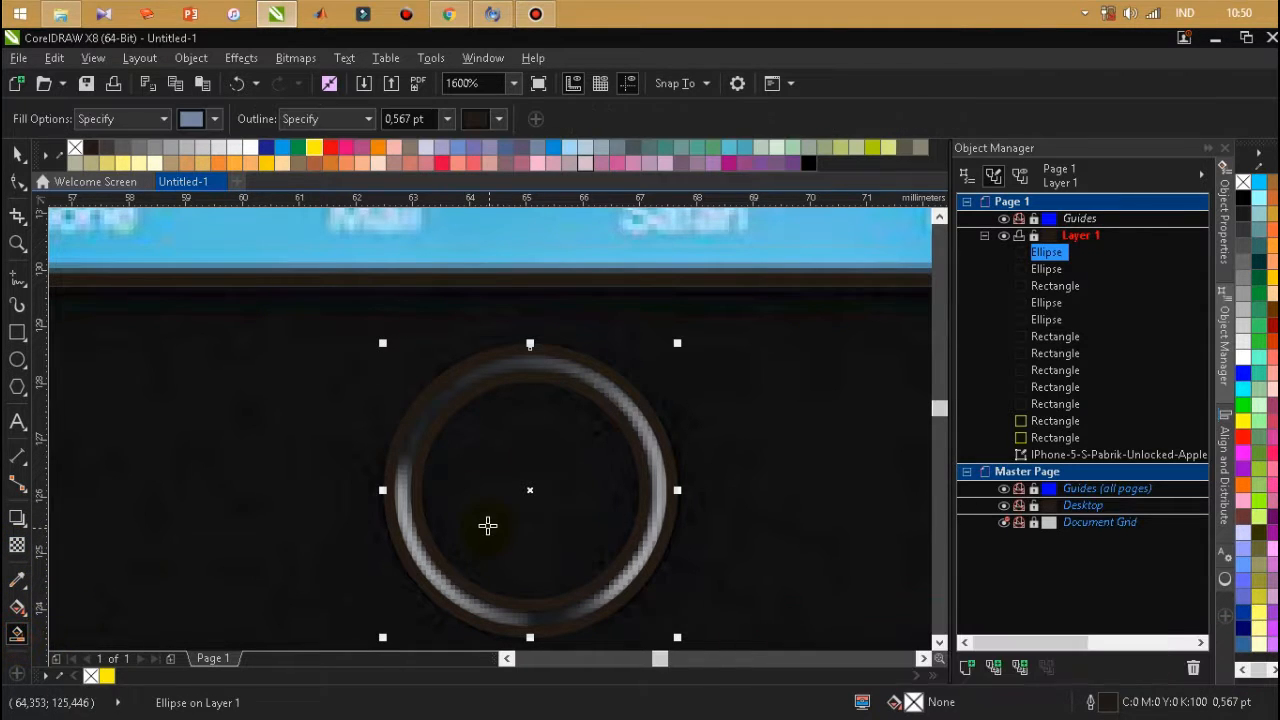
{"action": "left_click", "coordinate": [403, 519]}
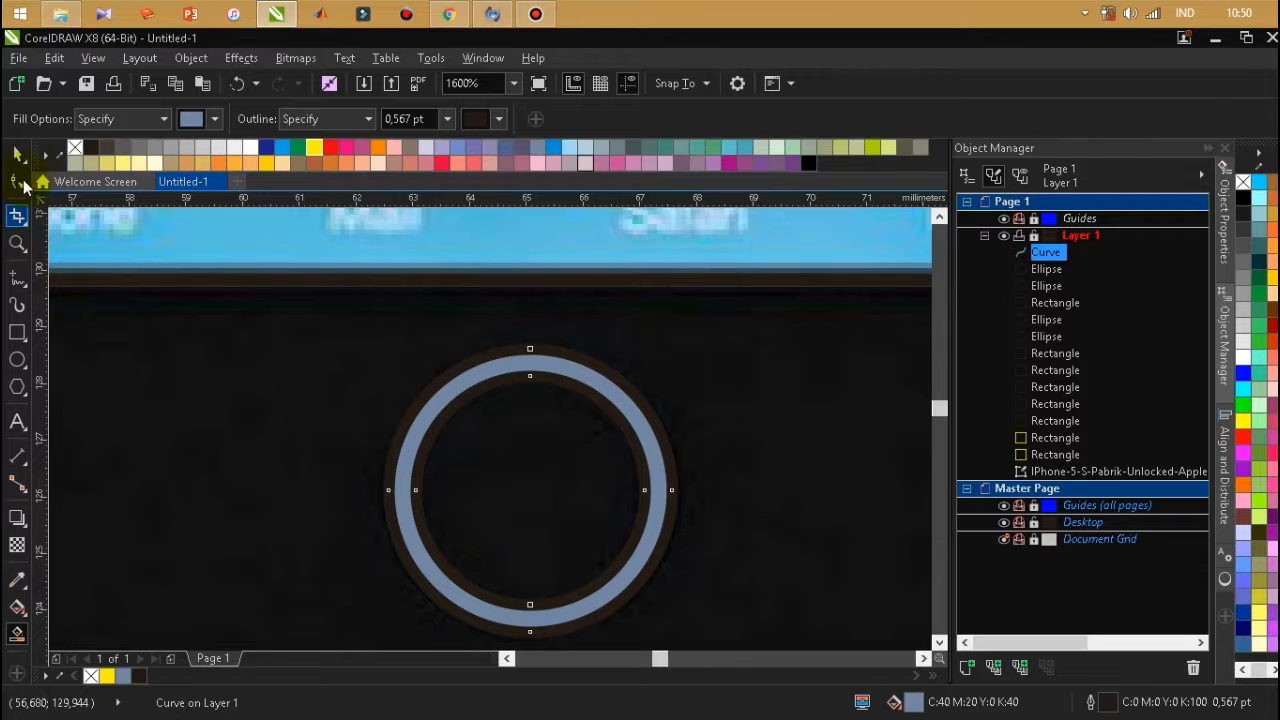
{"action": "left_click", "coordinate": [22, 158]}
{"action": "scroll", "coordinate": [551, 523], "scroll_direction": "down", "scroll_amount": 4}
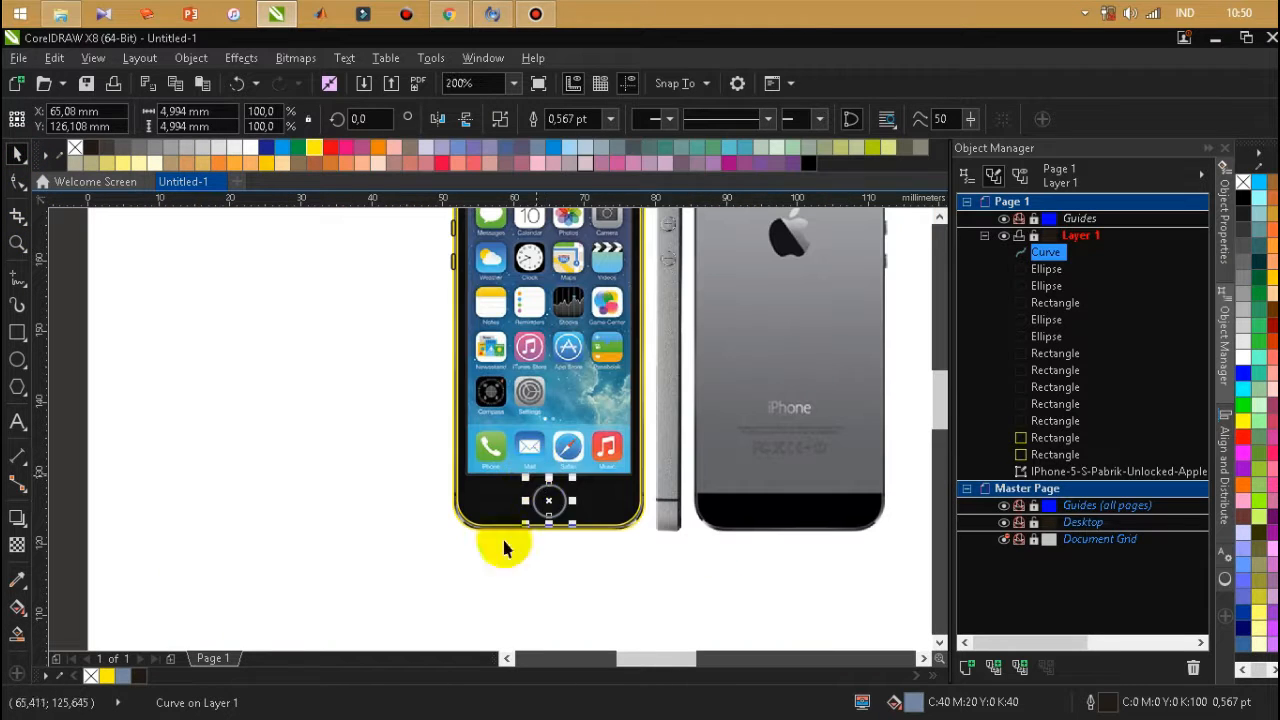
{"action": "left_click", "coordinate": [528, 595]}
Draw the status bar's battery as a body rectangle about 1.55 × 0.61 mm and a tip rectangle about 0.23 × 0.19 mm.
{"action": "scroll", "coordinate": [504, 539], "scroll_direction": "down", "scroll_amount": 1}
{"action": "scroll", "coordinate": [502, 565], "scroll_direction": "up", "scroll_amount": 1}
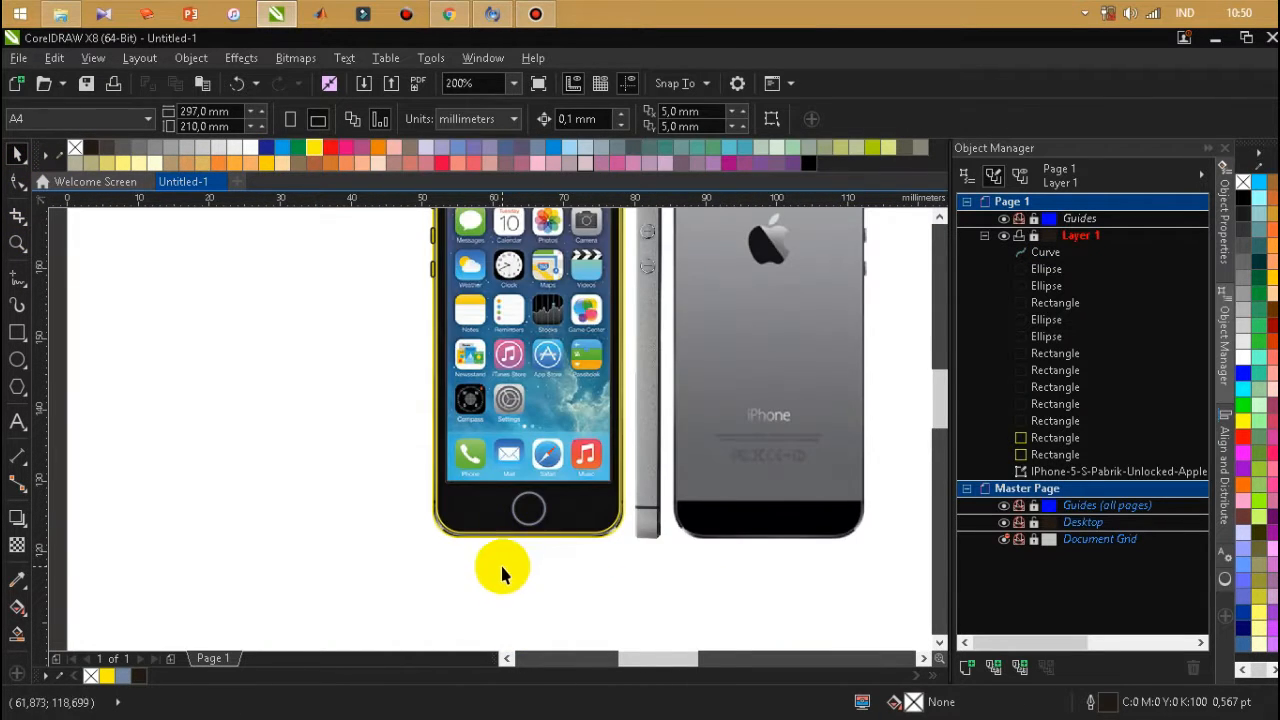
{"action": "scroll", "coordinate": [514, 537], "scroll_direction": "down", "scroll_amount": 1}
{"action": "scroll", "coordinate": [535, 355], "scroll_direction": "up", "scroll_amount": 1}
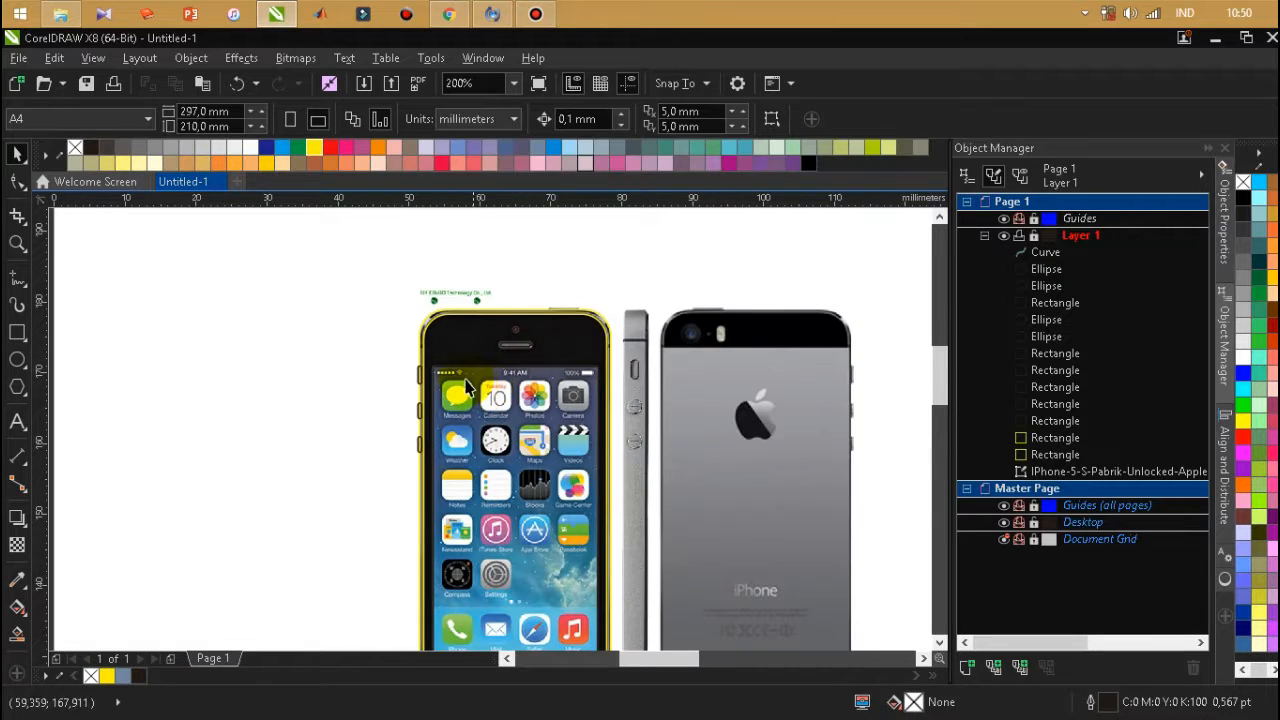
{"action": "scroll", "coordinate": [463, 373], "scroll_direction": "up", "scroll_amount": 2}
{"action": "scroll", "coordinate": [450, 373], "scroll_direction": "down", "scroll_amount": 2}
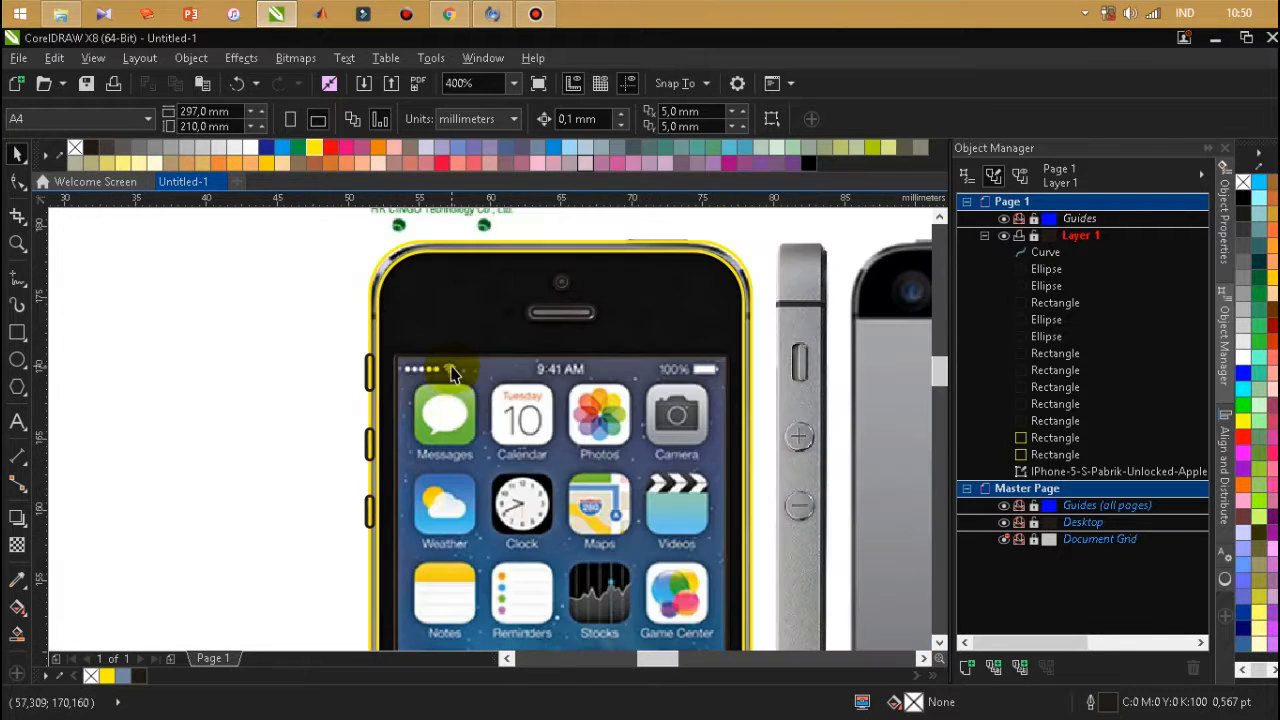
{"action": "scroll", "coordinate": [733, 382], "scroll_direction": "up", "scroll_amount": 1}
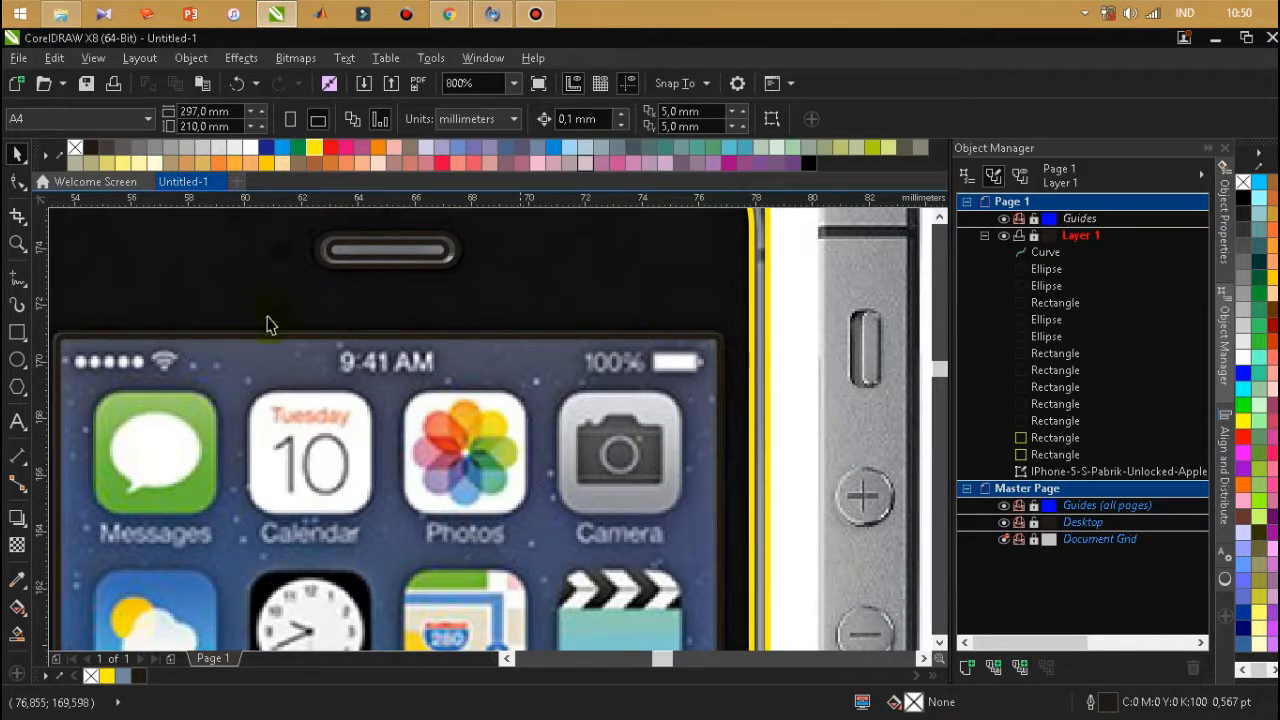
{"action": "left_click", "coordinate": [17, 333]}
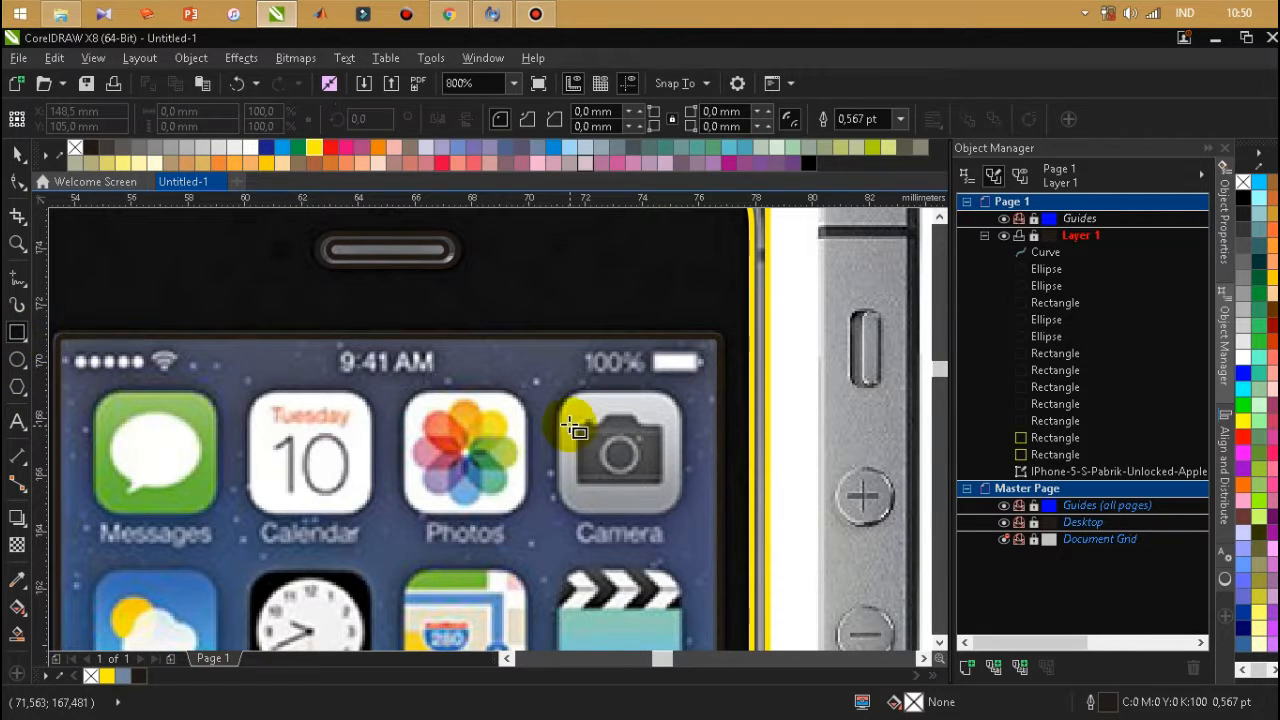
{"action": "scroll", "coordinate": [585, 420], "scroll_direction": "down", "scroll_amount": 1}
{"action": "scroll", "coordinate": [620, 400], "scroll_direction": "up", "scroll_amount": 2}
{"action": "left_click_drag", "start_coordinate": [548, 388], "coordinate": [664, 421]}
{"action": "scroll", "coordinate": [645, 396], "scroll_direction": "up", "scroll_amount": 1}
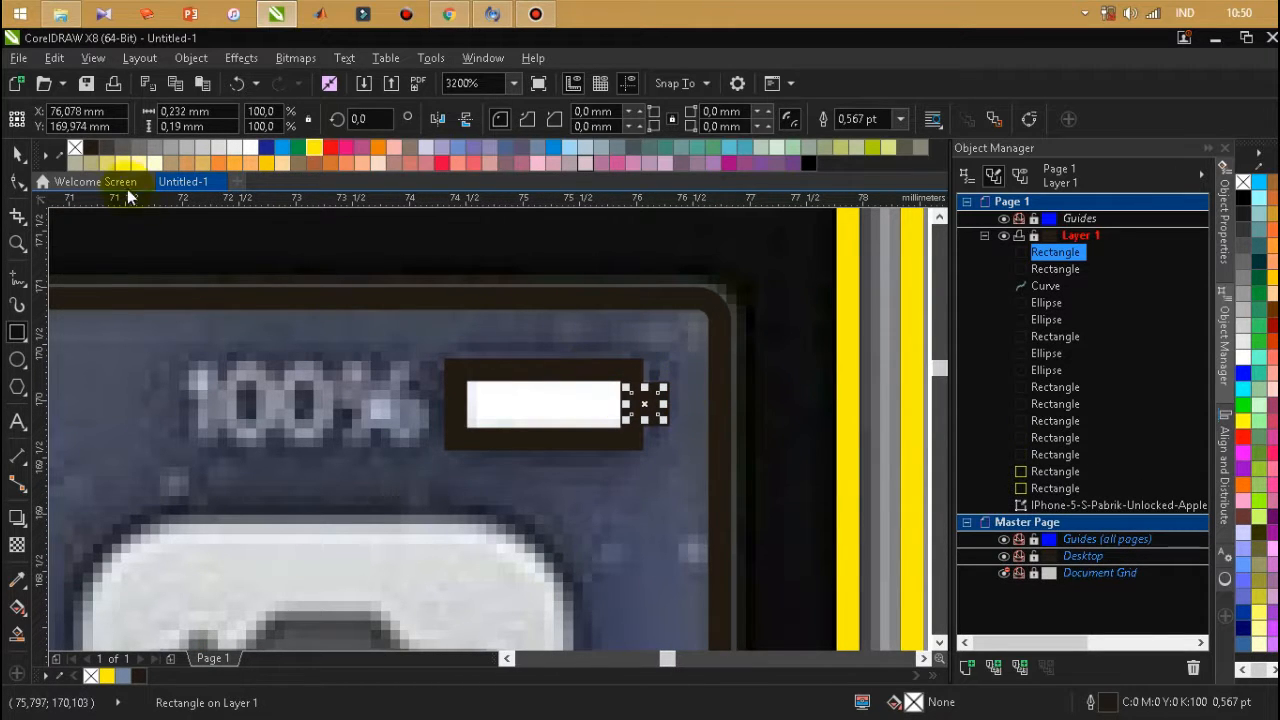
Fill the battery's tip and body rectangles with white.
{"action": "left_click", "coordinate": [253, 149]}
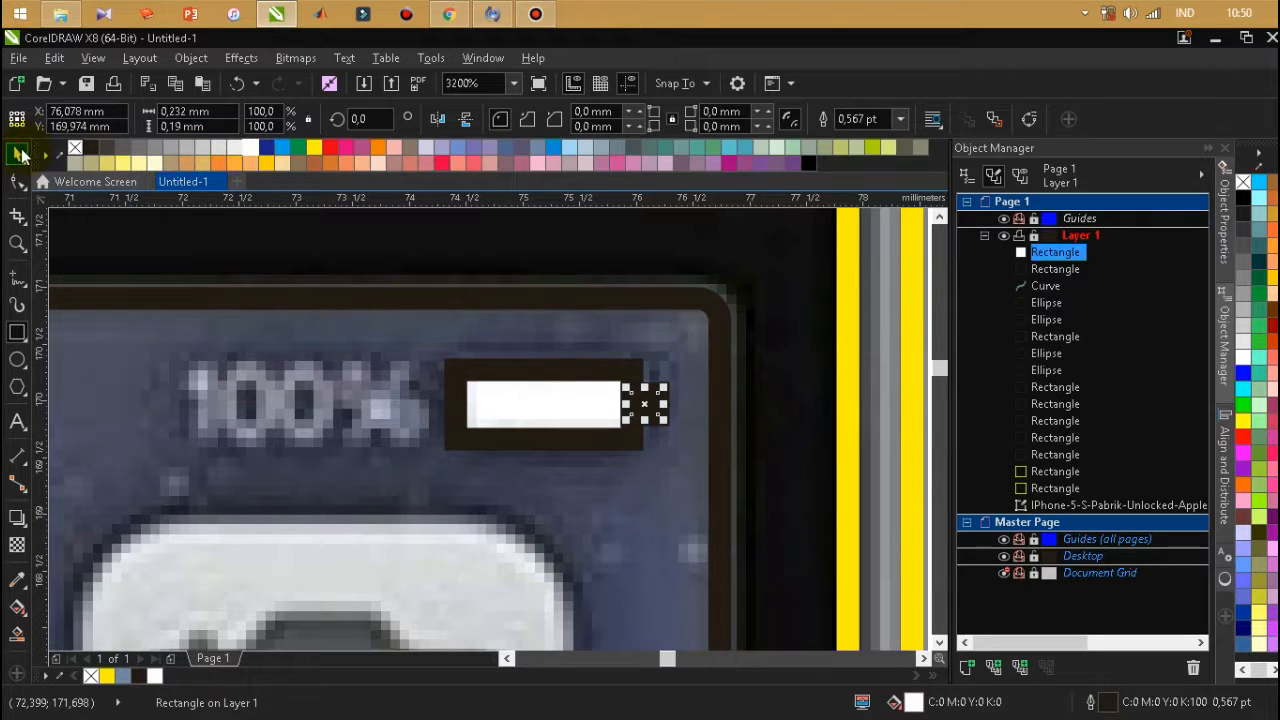
{"action": "left_click", "coordinate": [514, 371]}
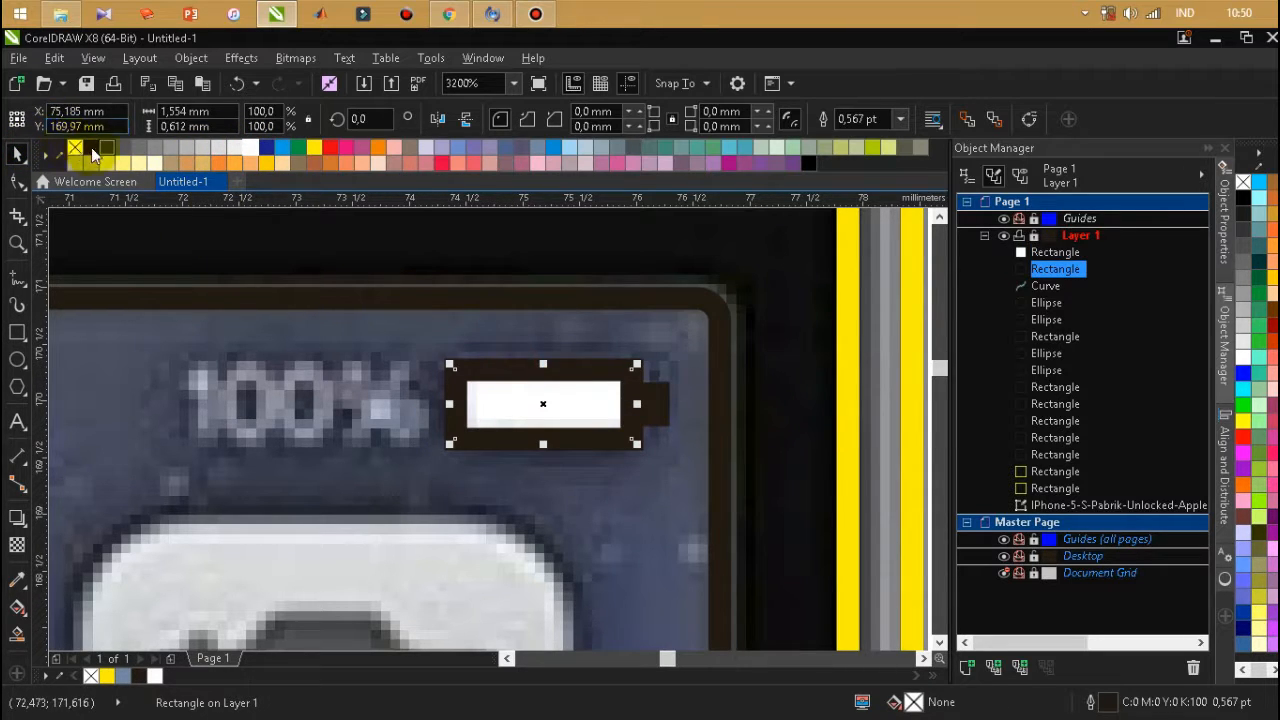
{"action": "left_click", "coordinate": [253, 149]}
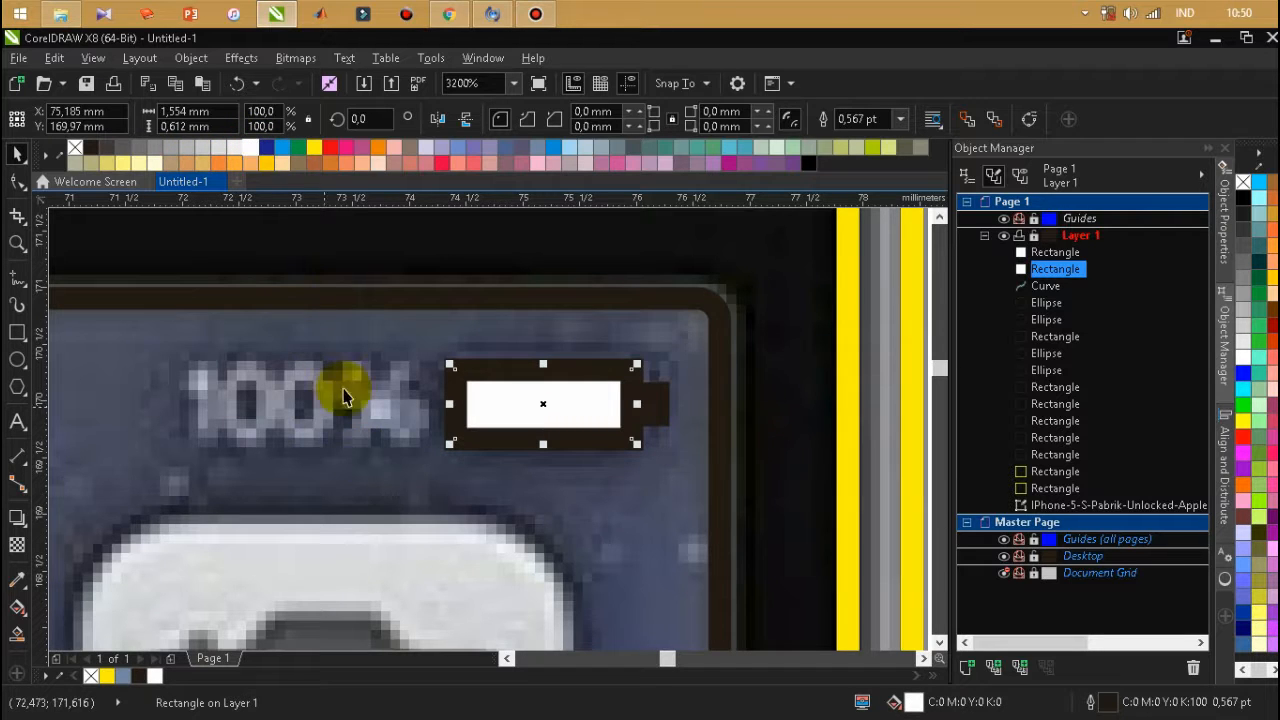
Add the artistic text "100%" beside the battery icon.
{"action": "scroll", "coordinate": [484, 356], "scroll_direction": "down", "scroll_amount": 2}
{"action": "scroll", "coordinate": [480, 355], "scroll_direction": "up", "scroll_amount": 1}
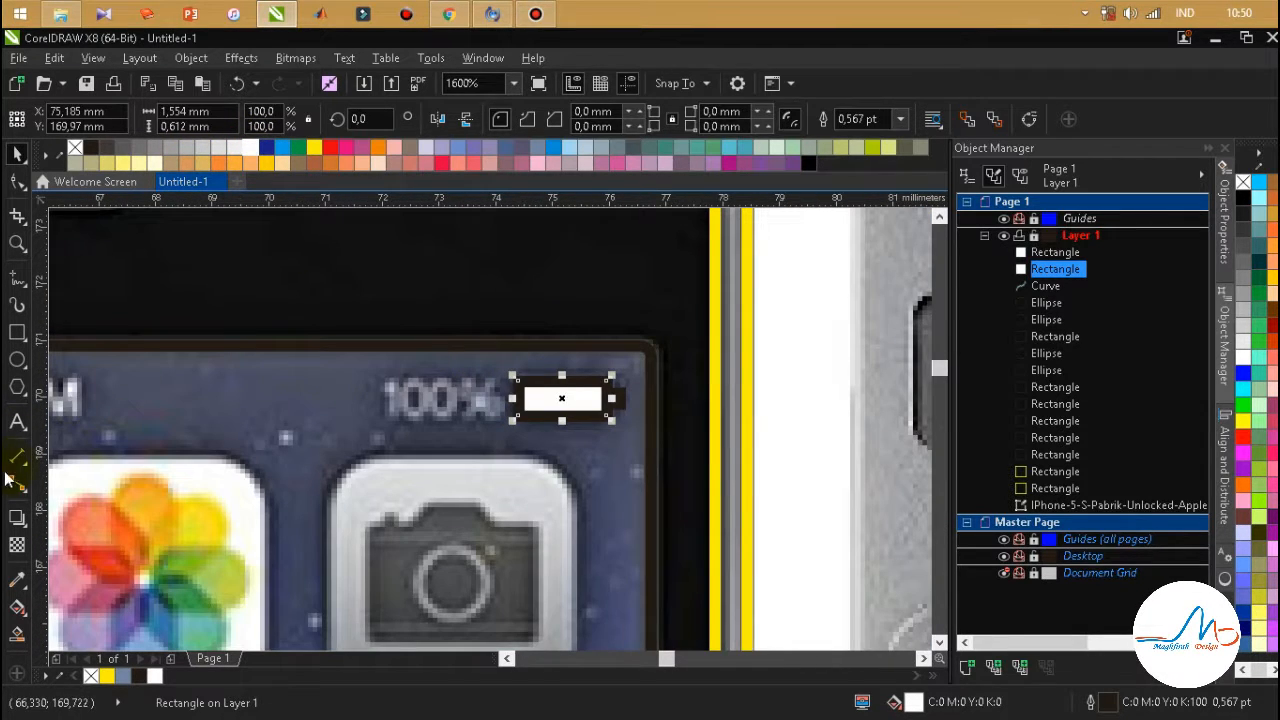
{"action": "left_click", "coordinate": [16, 422]}
{"action": "left_click", "coordinate": [337, 397]}
{"action": "type", "text": "1"}
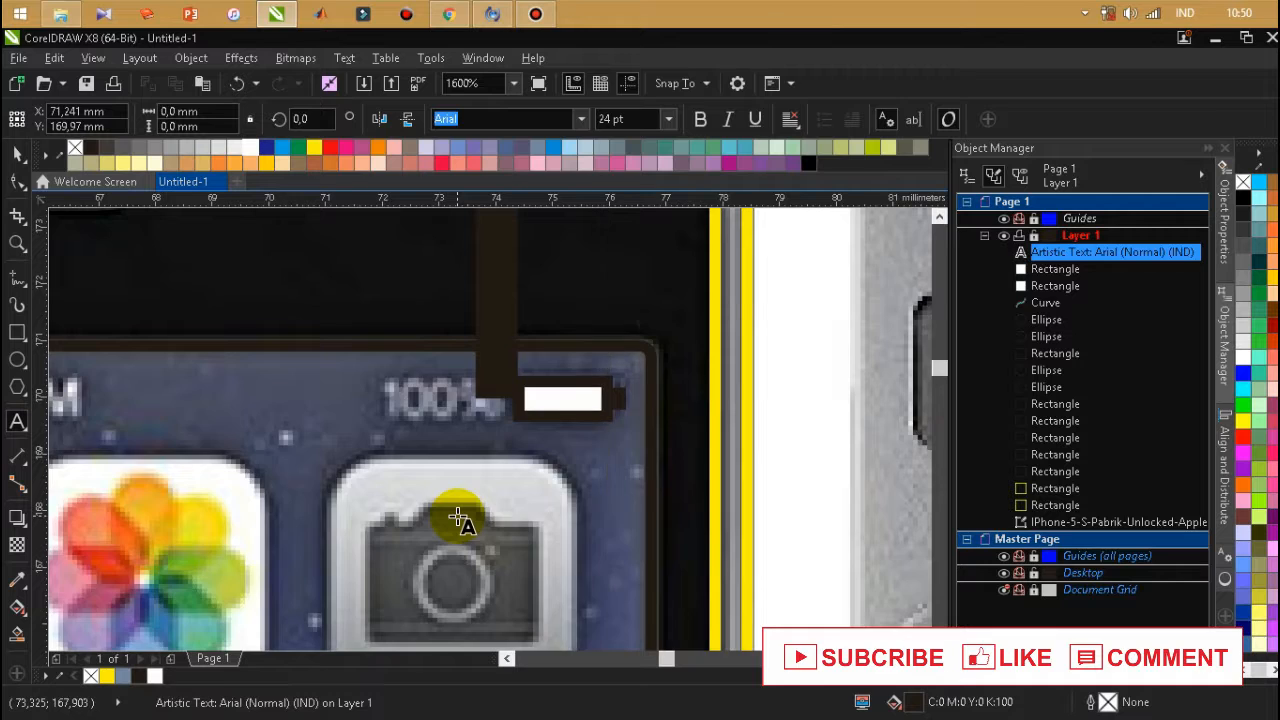
{"action": "type", "text": "00"}
{"action": "scroll", "coordinate": [460, 515], "scroll_direction": "down", "scroll_amount": 1}
{"action": "type", "text": "&"}
{"action": "key", "text": "BackSpace"}
{"action": "type", "text": "%"}
{"action": "left_click", "coordinate": [20, 152]}
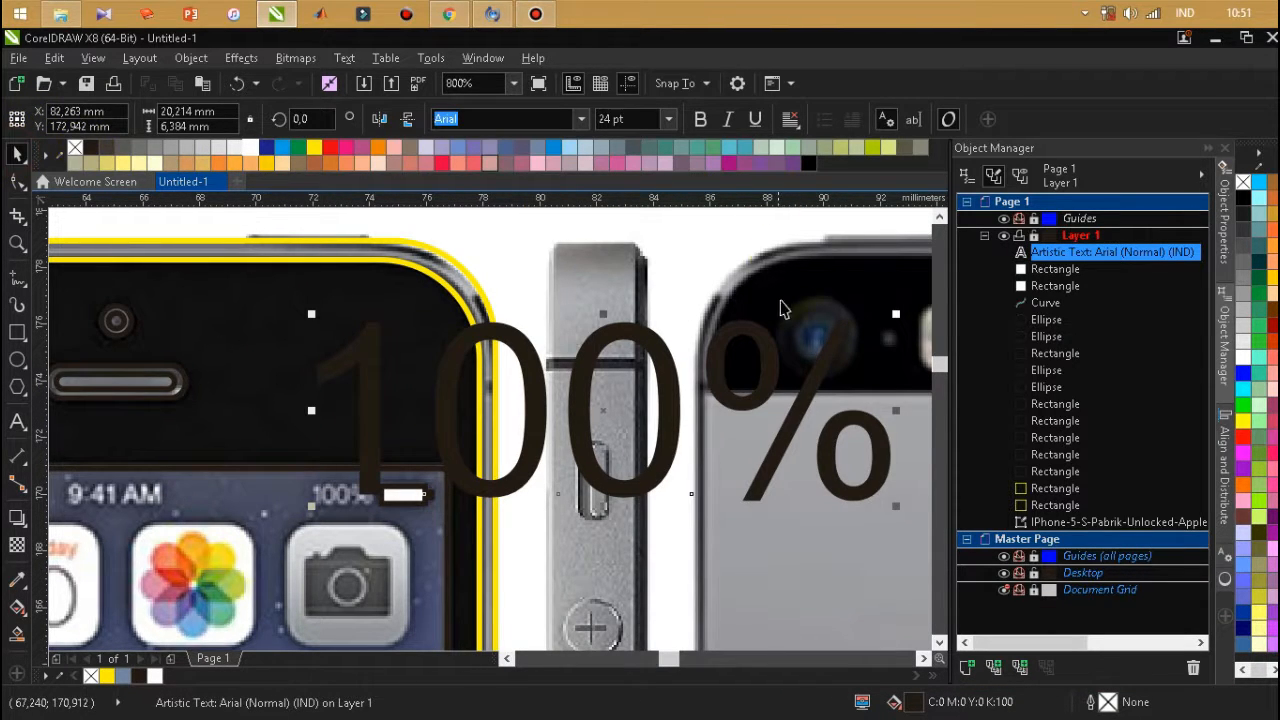
Make the 100% text bold and white, scaling it down to about 2.43 pt over the photo's battery percentage.
{"action": "left_click", "coordinate": [695, 119]}
{"action": "left_click_drag", "start_coordinate": [894, 334], "coordinate": [354, 482]}
{"action": "scroll", "coordinate": [354, 482], "scroll_direction": "up", "scroll_amount": 2}
{"action": "left_click_drag", "start_coordinate": [391, 521], "coordinate": [416, 527]}
{"action": "scroll", "coordinate": [343, 491], "scroll_direction": "up", "scroll_amount": 1}
{"action": "left_click_drag", "start_coordinate": [323, 500], "coordinate": [332, 500]}
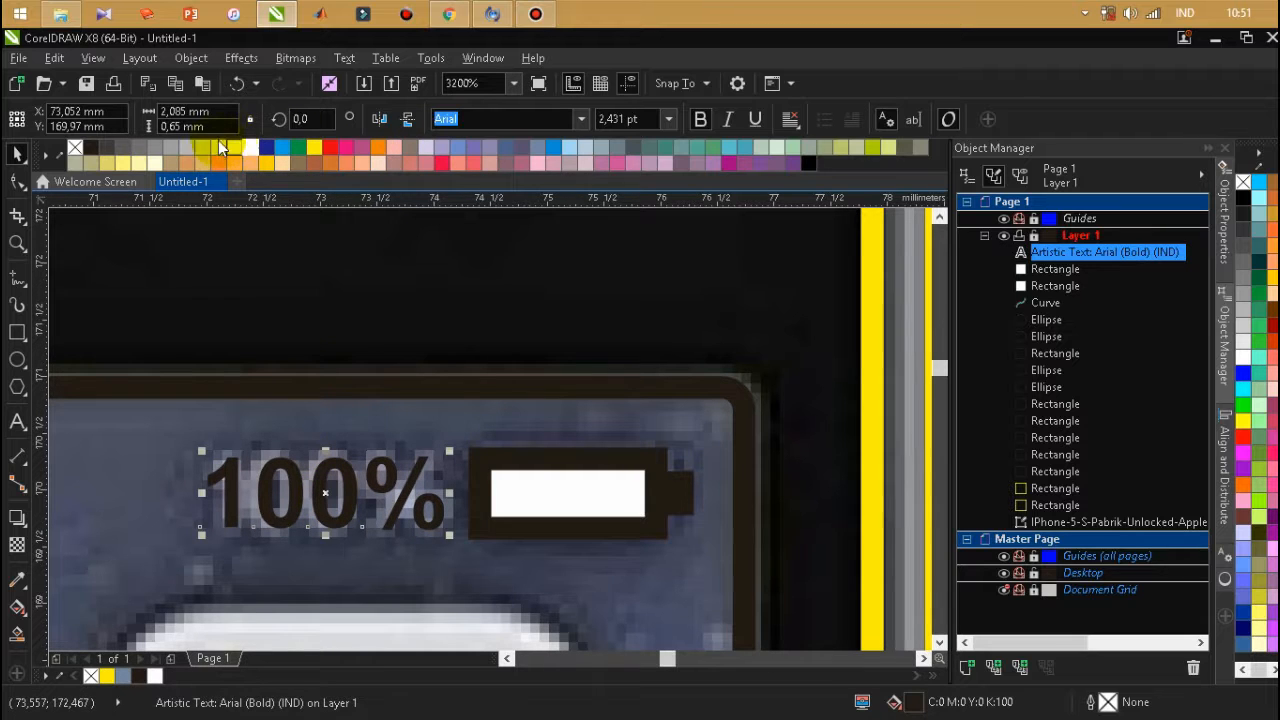
{"action": "scroll", "coordinate": [503, 320], "scroll_direction": "down", "scroll_amount": 3}
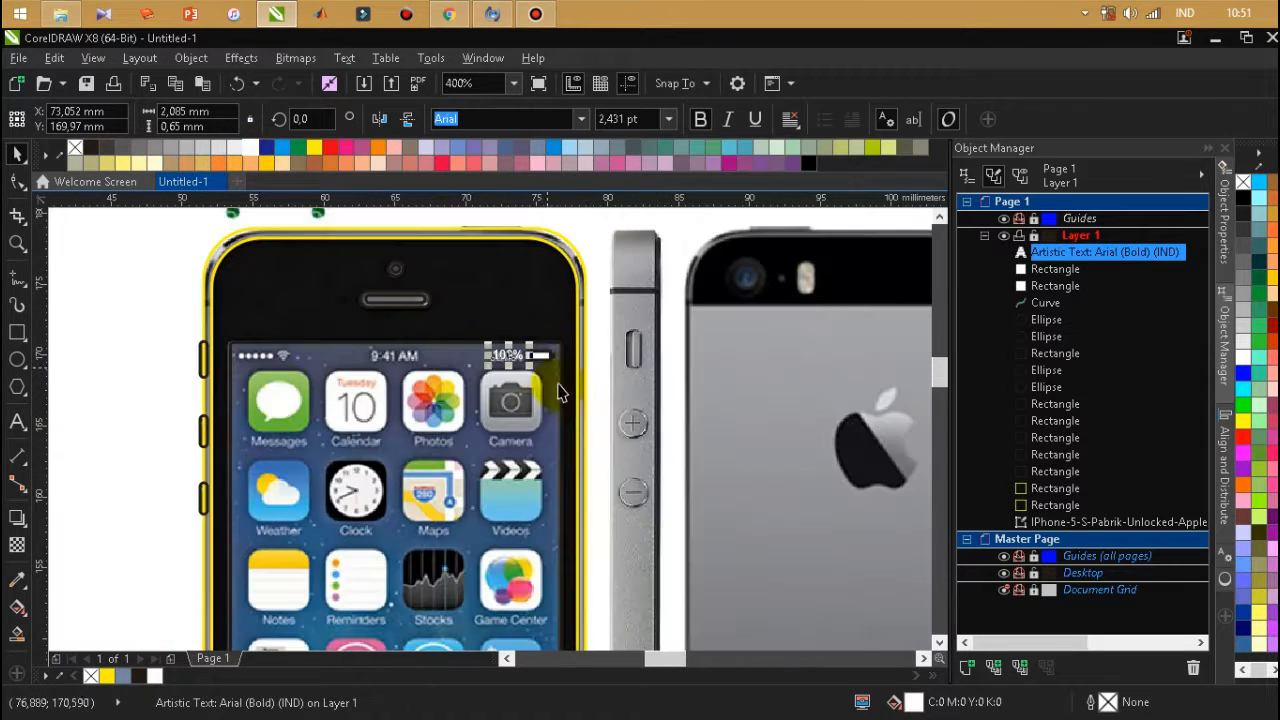
{"action": "left_click", "coordinate": [593, 375]}
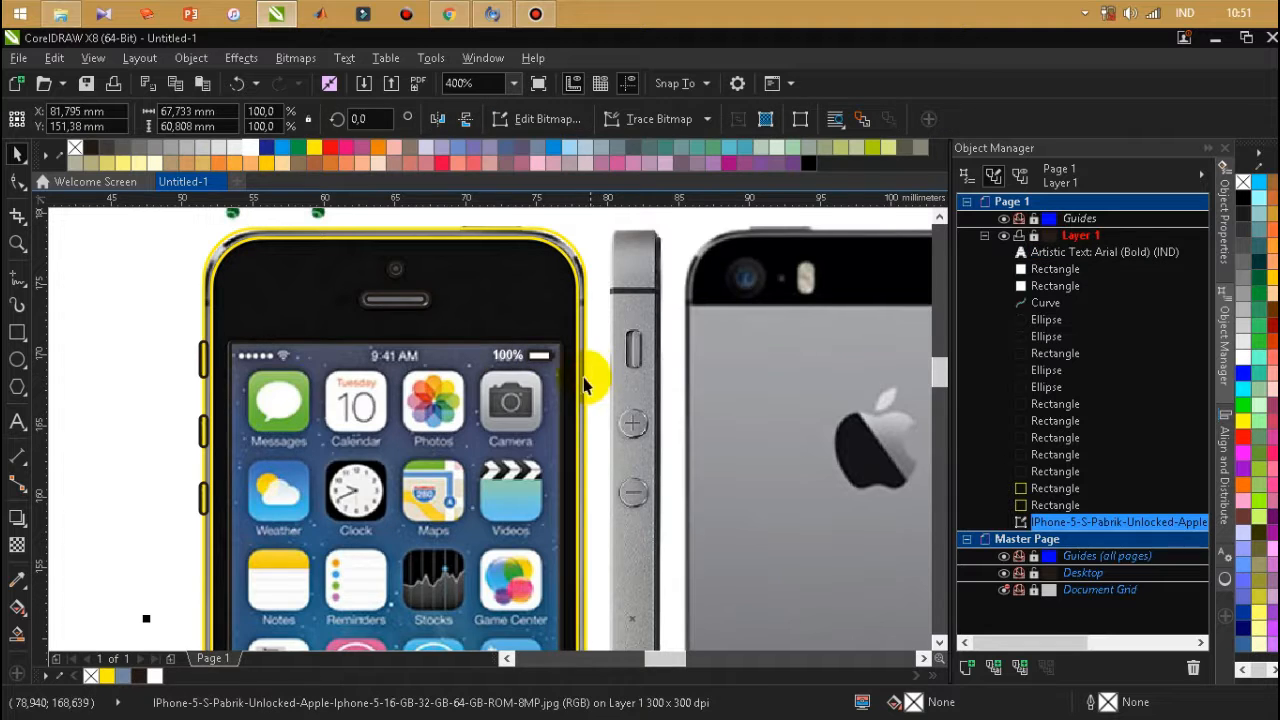
Change the 100% text's font to bold Calibri and enlarge it to about 2.7 pt over the photo's percentage.
{"action": "scroll", "coordinate": [500, 352], "scroll_direction": "up", "scroll_amount": 2}
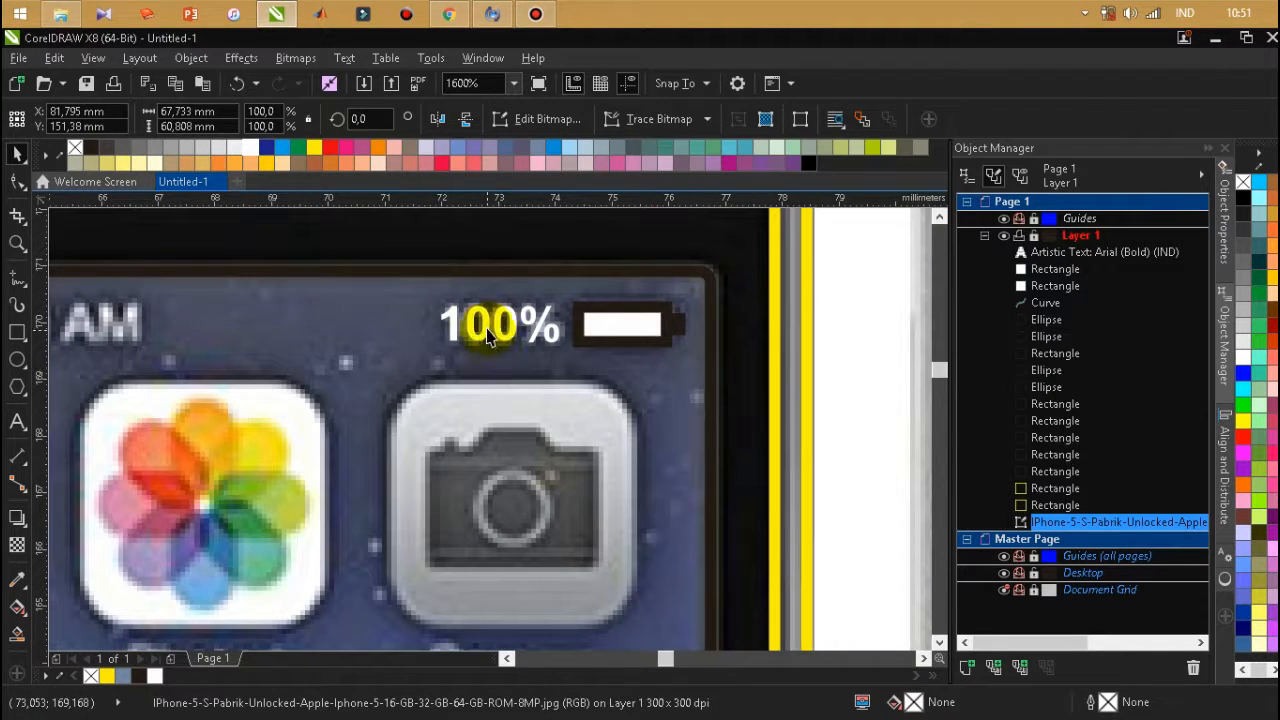
{"action": "left_click", "coordinate": [490, 332]}
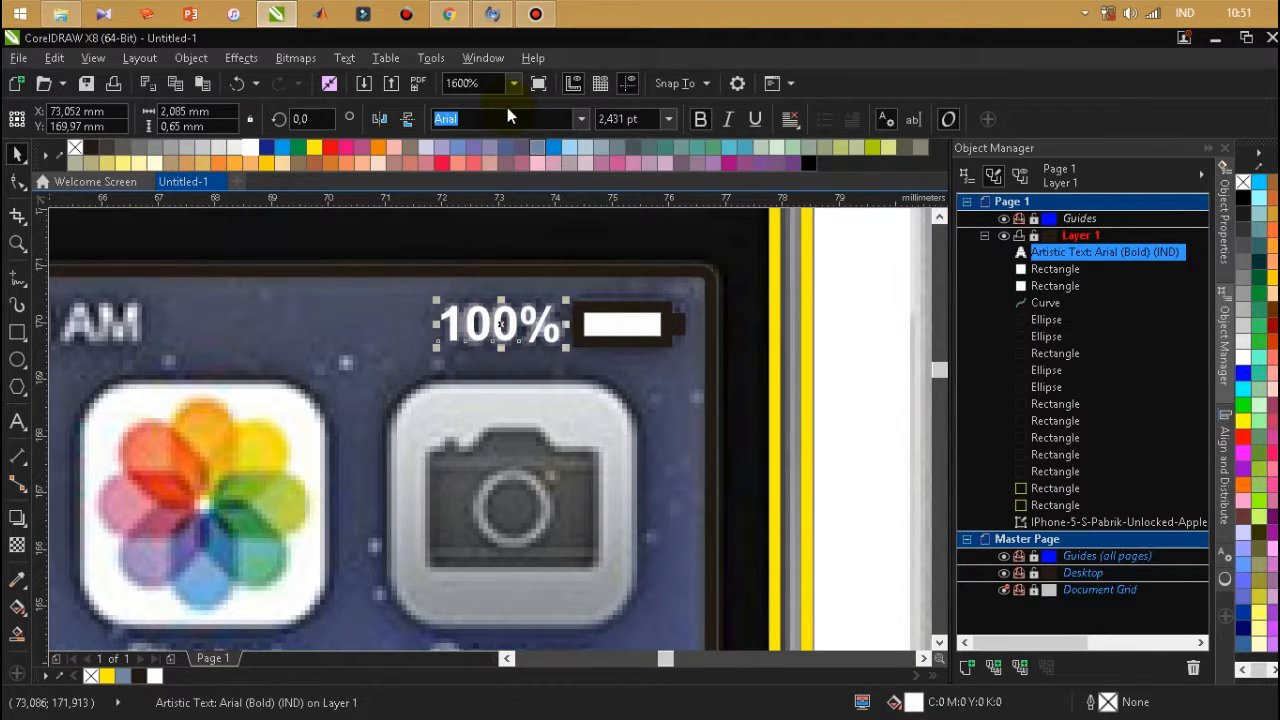
{"action": "left_click", "coordinate": [580, 120]}
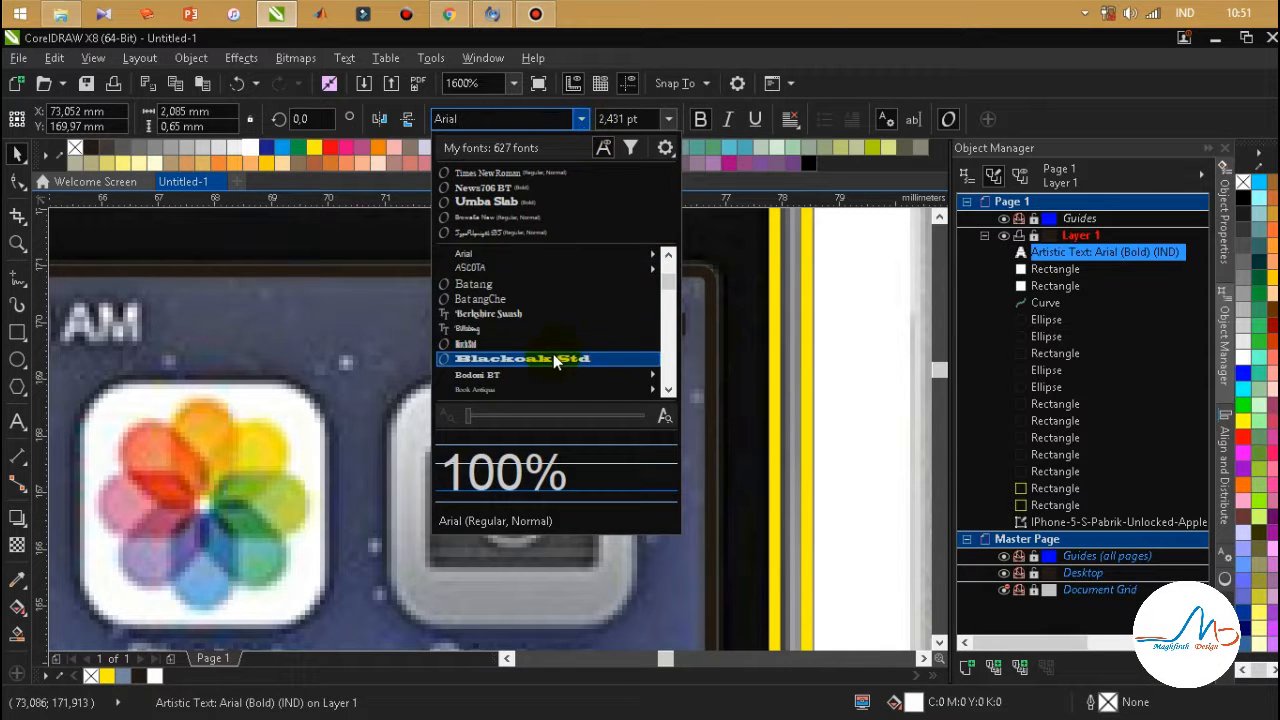
{"action": "scroll", "coordinate": [510, 340], "scroll_direction": "down", "scroll_amount": 3}
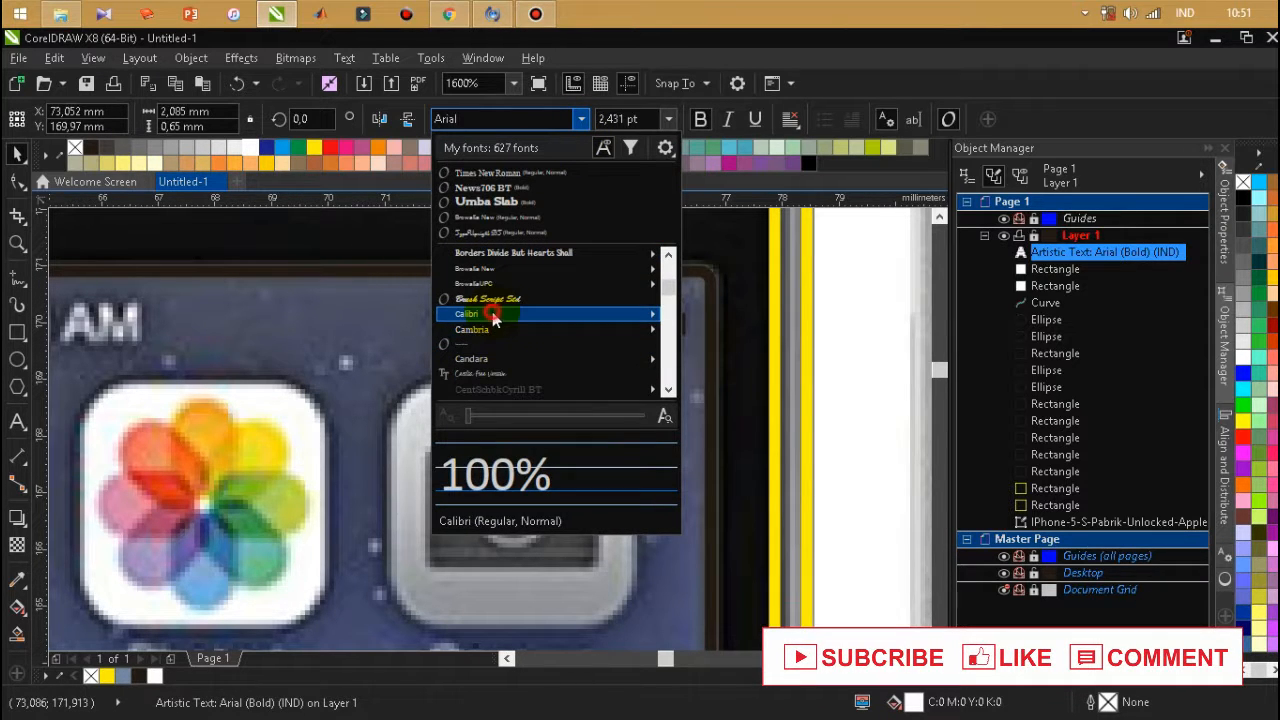
{"action": "left_click", "coordinate": [492, 312]}
{"action": "scroll", "coordinate": [498, 320], "scroll_direction": "up", "scroll_amount": 1}
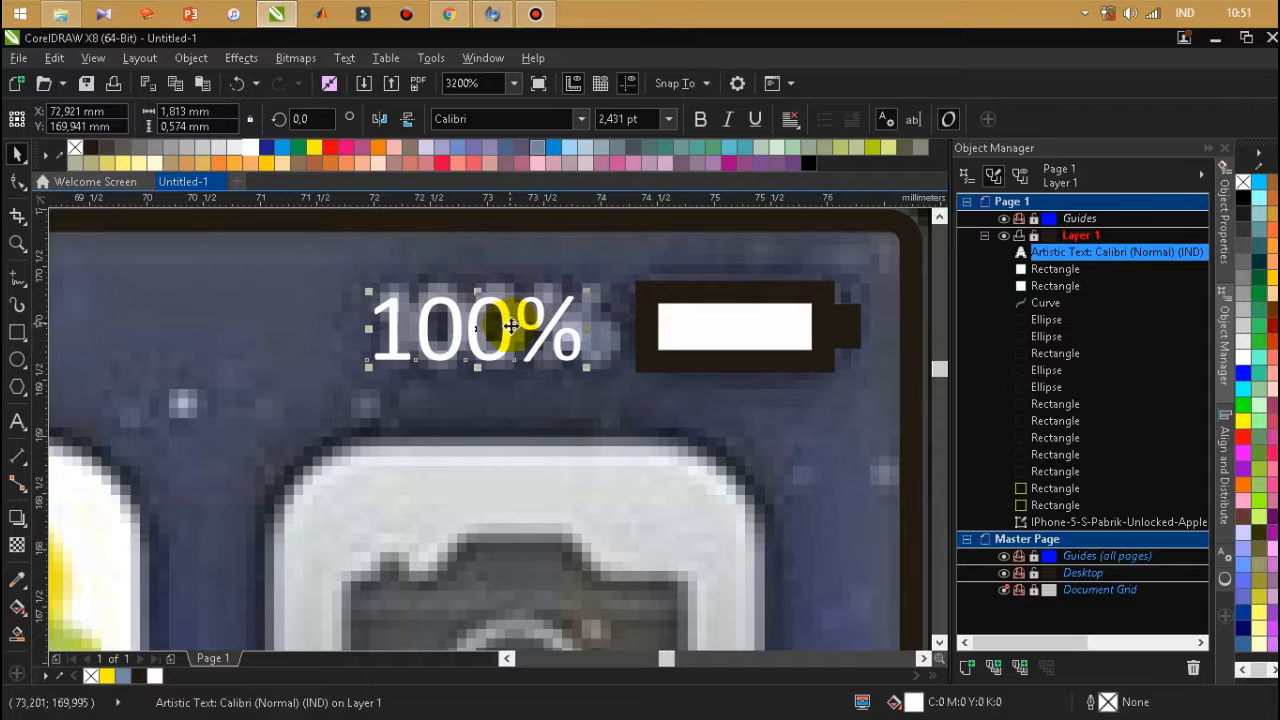
{"action": "left_click", "coordinate": [700, 120]}
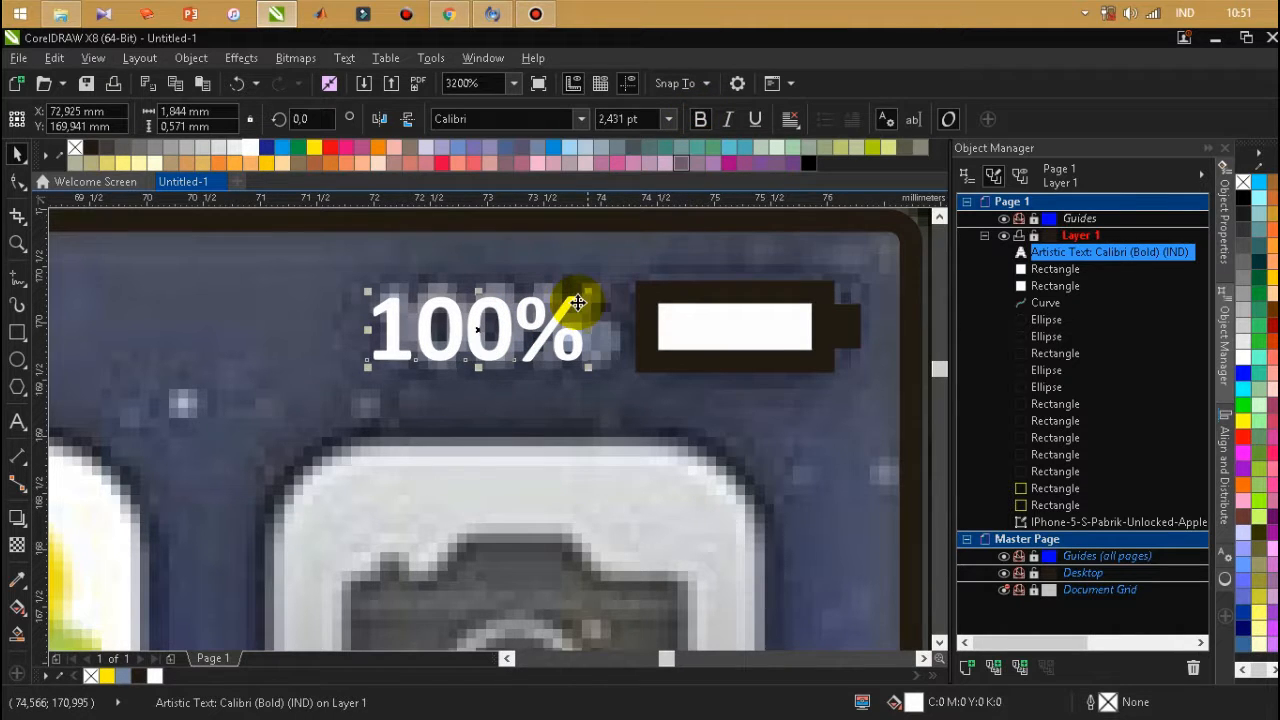
{"action": "left_click_drag", "start_coordinate": [587, 292], "coordinate": [609, 277]}
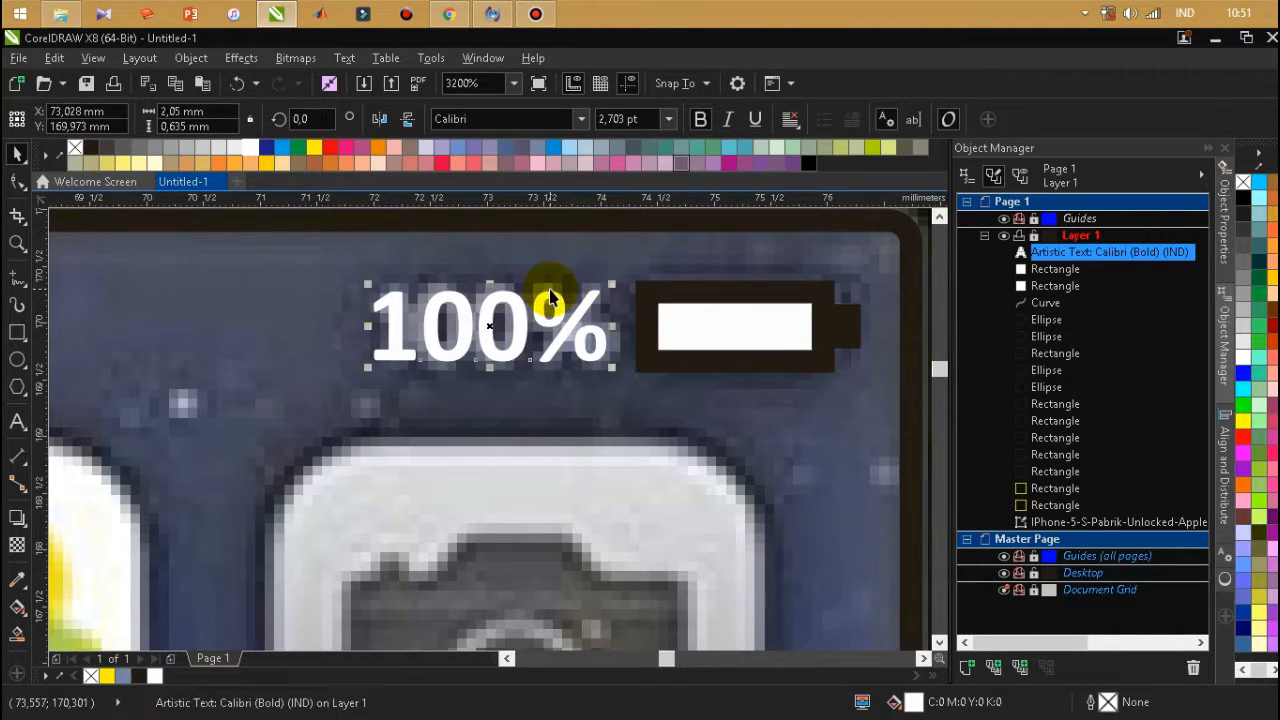
{"action": "scroll", "coordinate": [543, 286], "scroll_direction": "down", "scroll_amount": 2}
{"action": "scroll", "coordinate": [549, 297], "scroll_direction": "down", "scroll_amount": 1}
{"action": "left_click", "coordinate": [627, 284]}
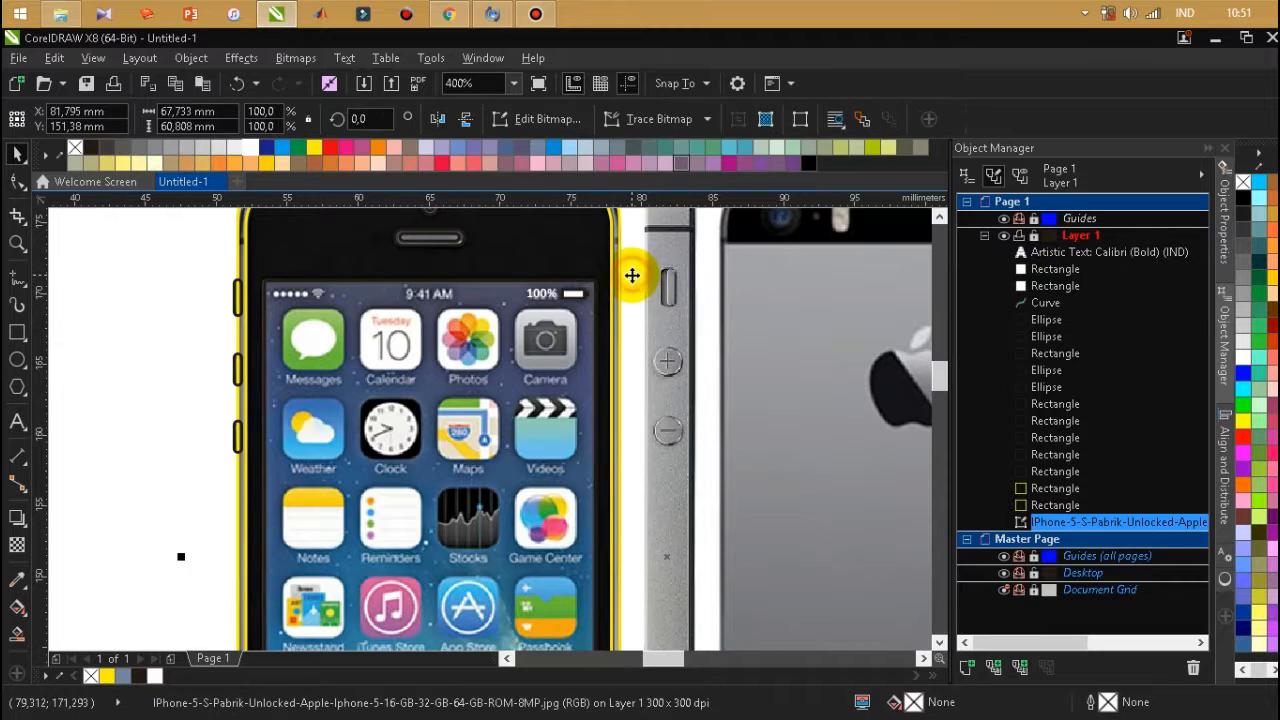
{"action": "scroll", "coordinate": [607, 320], "scroll_direction": "down", "scroll_amount": 2}
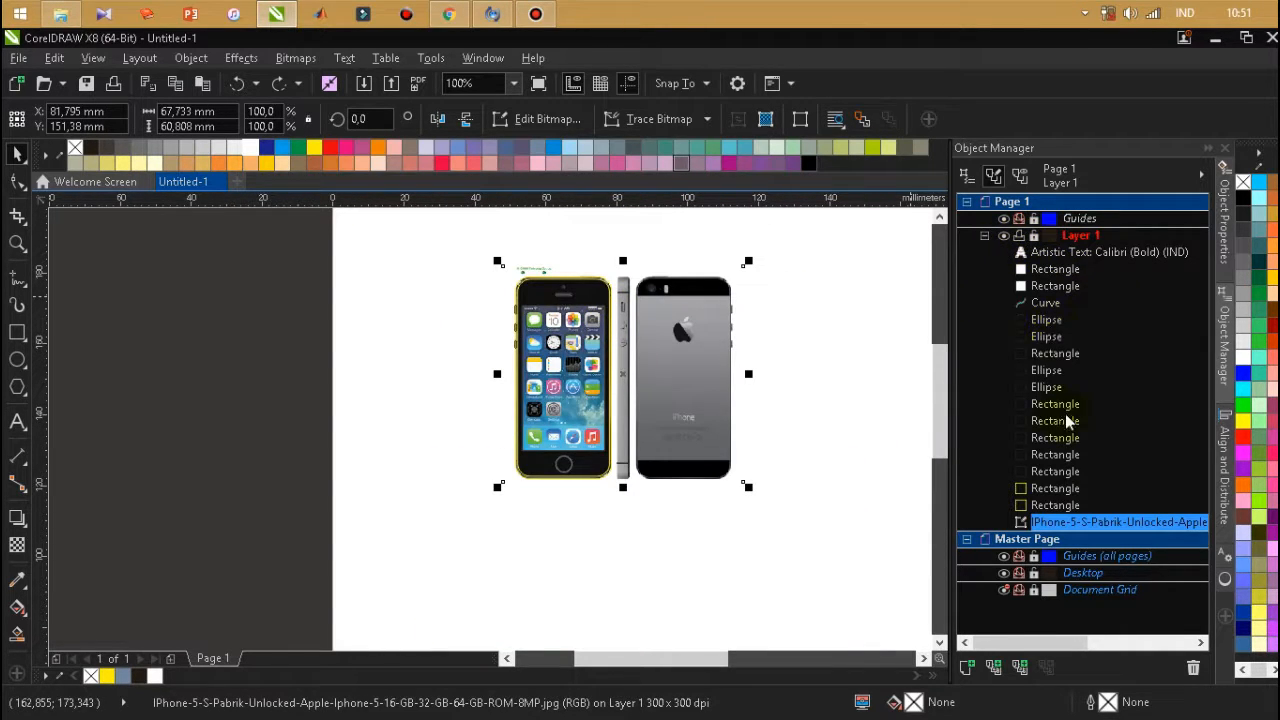
{"action": "key", "text": "Delete"}
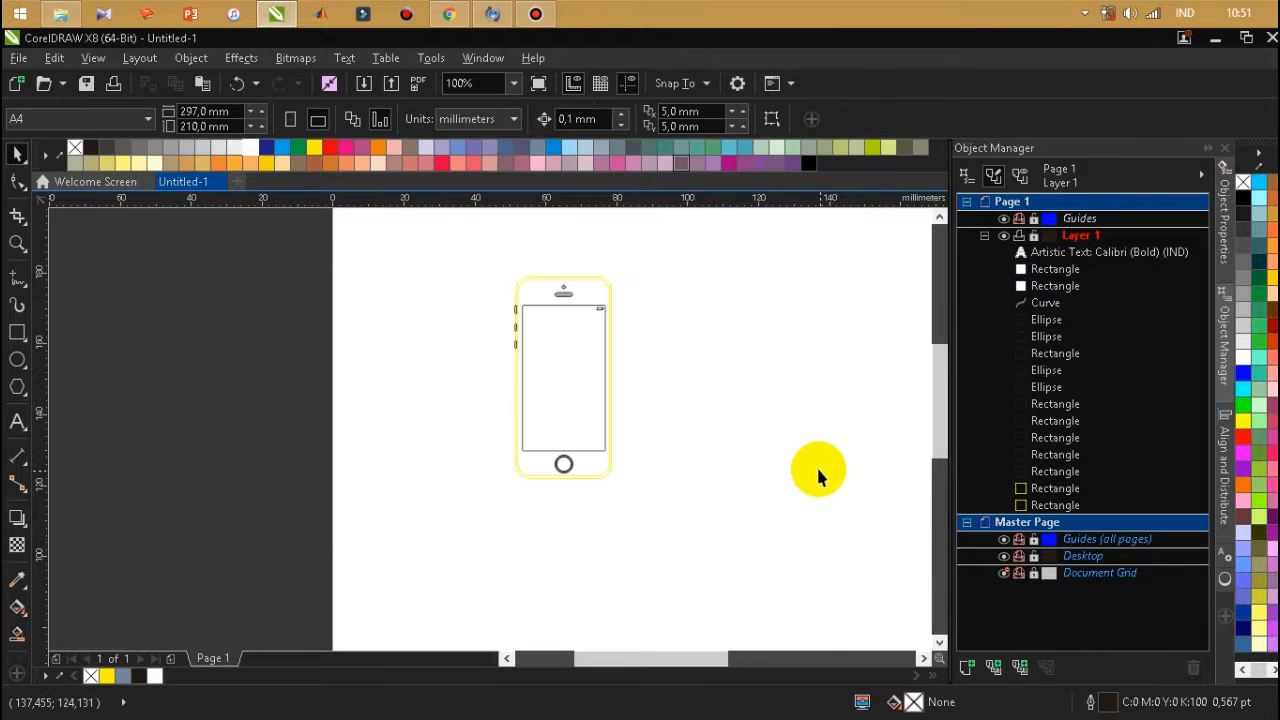
{"action": "key", "text": "ctrl+z"}
Cut the reference photo from Layer 1 and paste it onto a newly created Layer 2.
{"action": "right_click", "coordinate": [695, 335]}
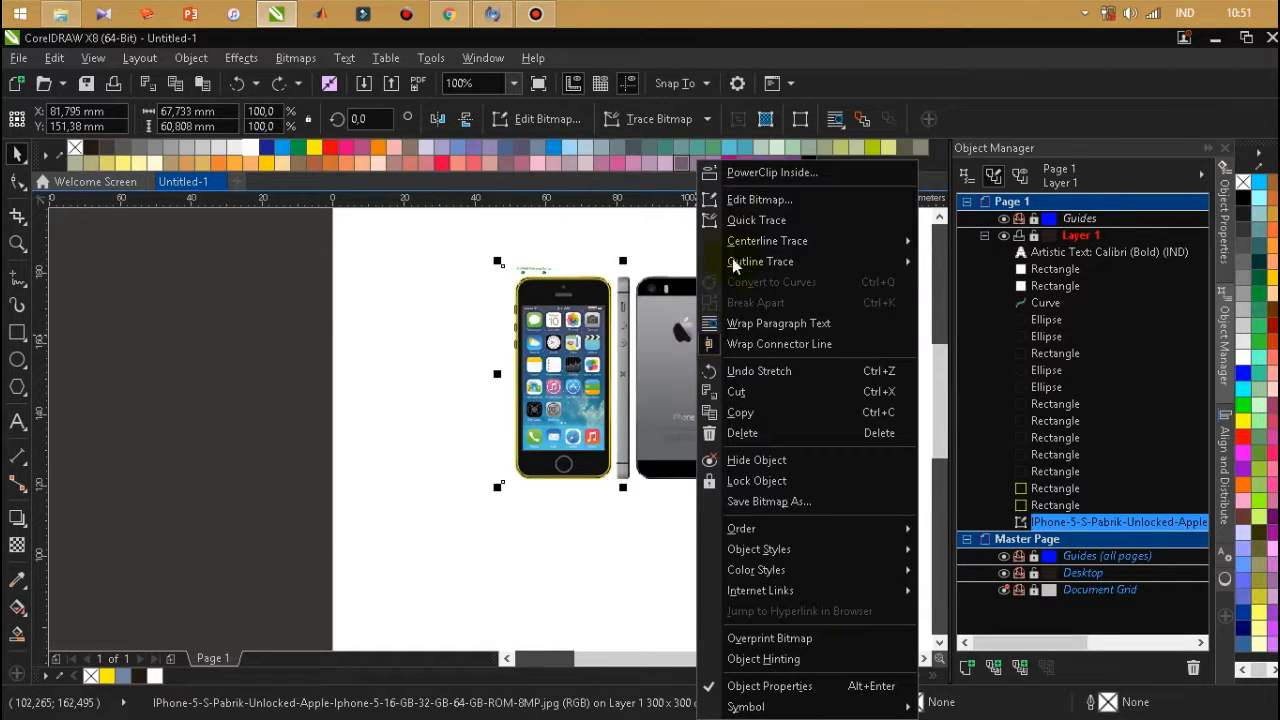
{"action": "left_click", "coordinate": [768, 397]}
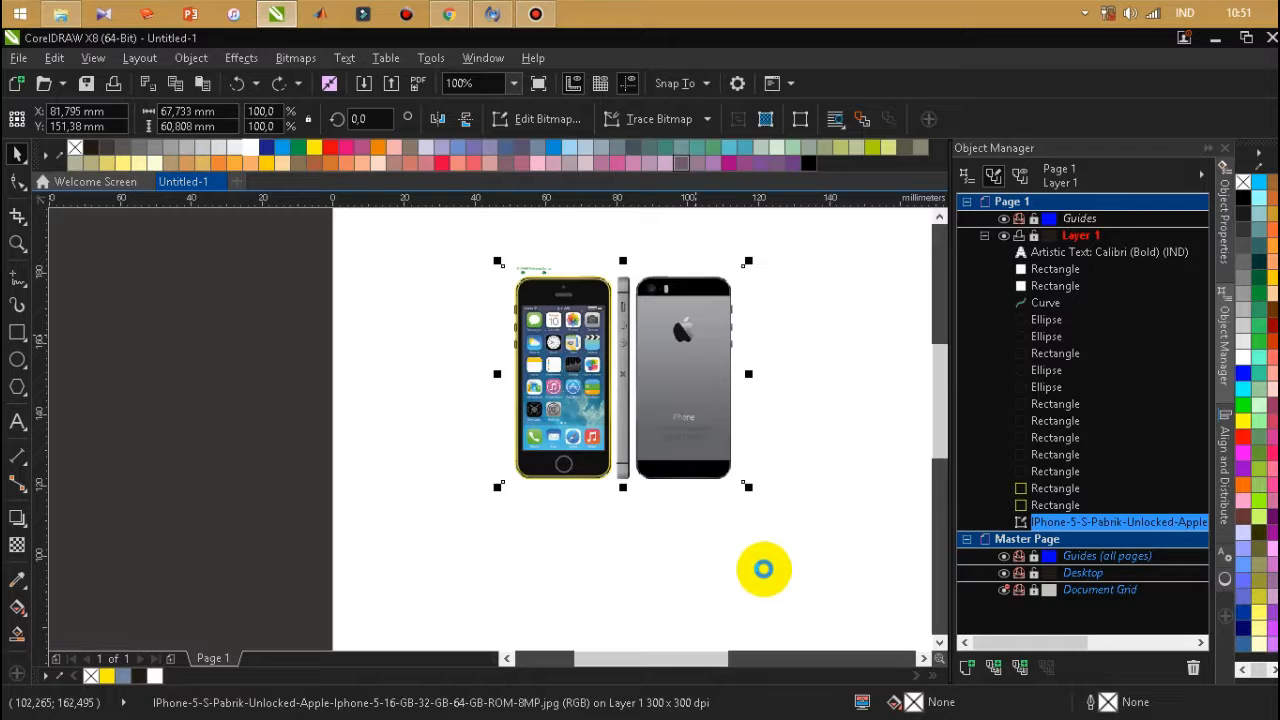
{"action": "left_click", "coordinate": [763, 569]}
{"action": "left_click", "coordinate": [967, 668]}
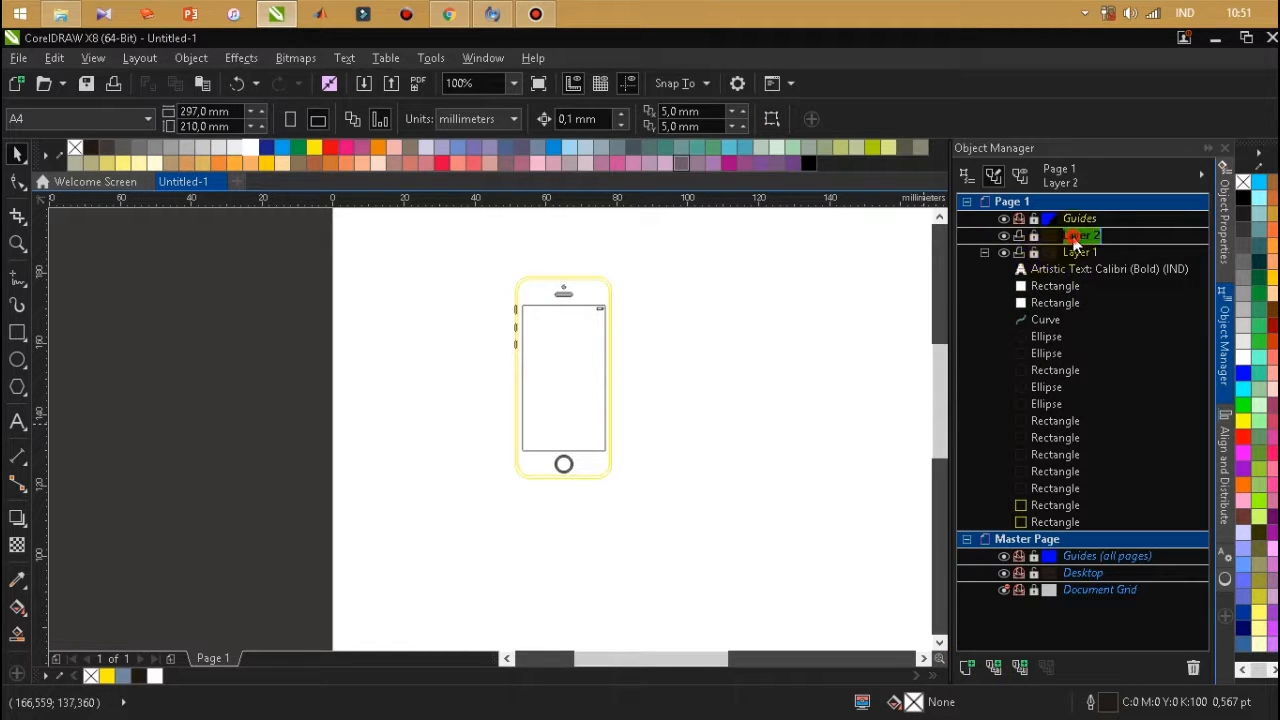
{"action": "key", "text": "ctrl+v"}
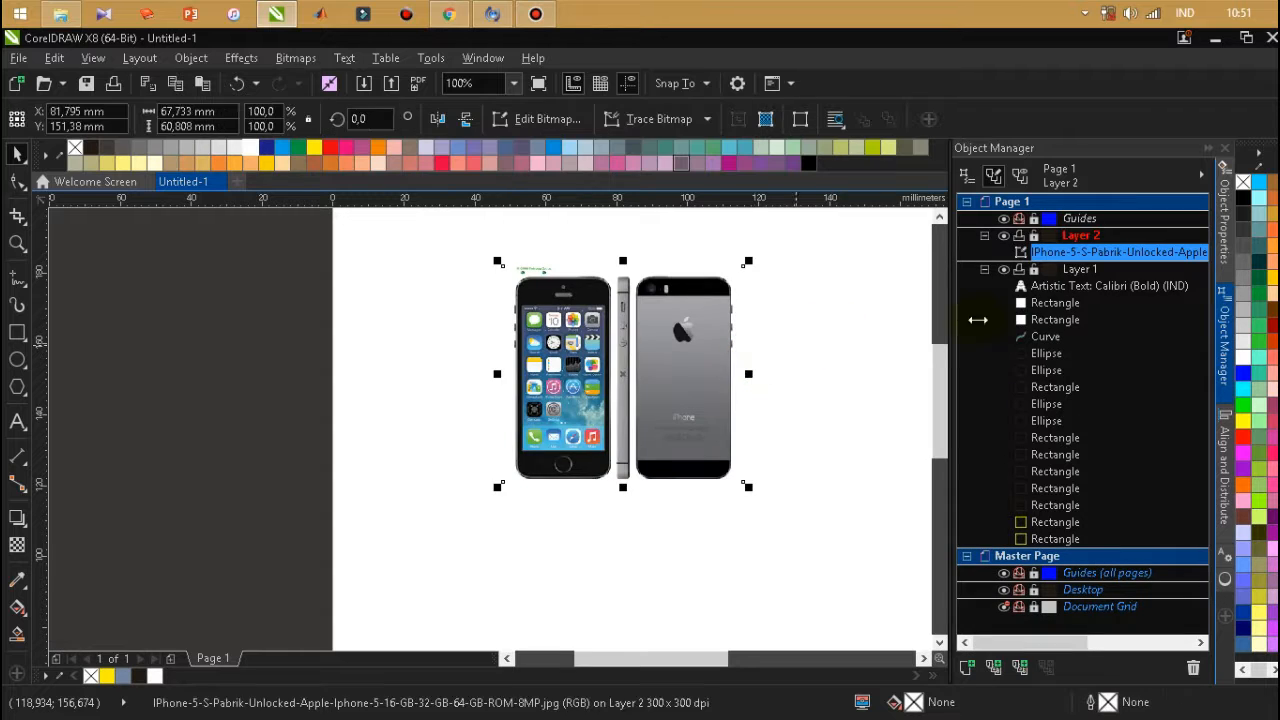
{"action": "left_click", "coordinate": [818, 372]}
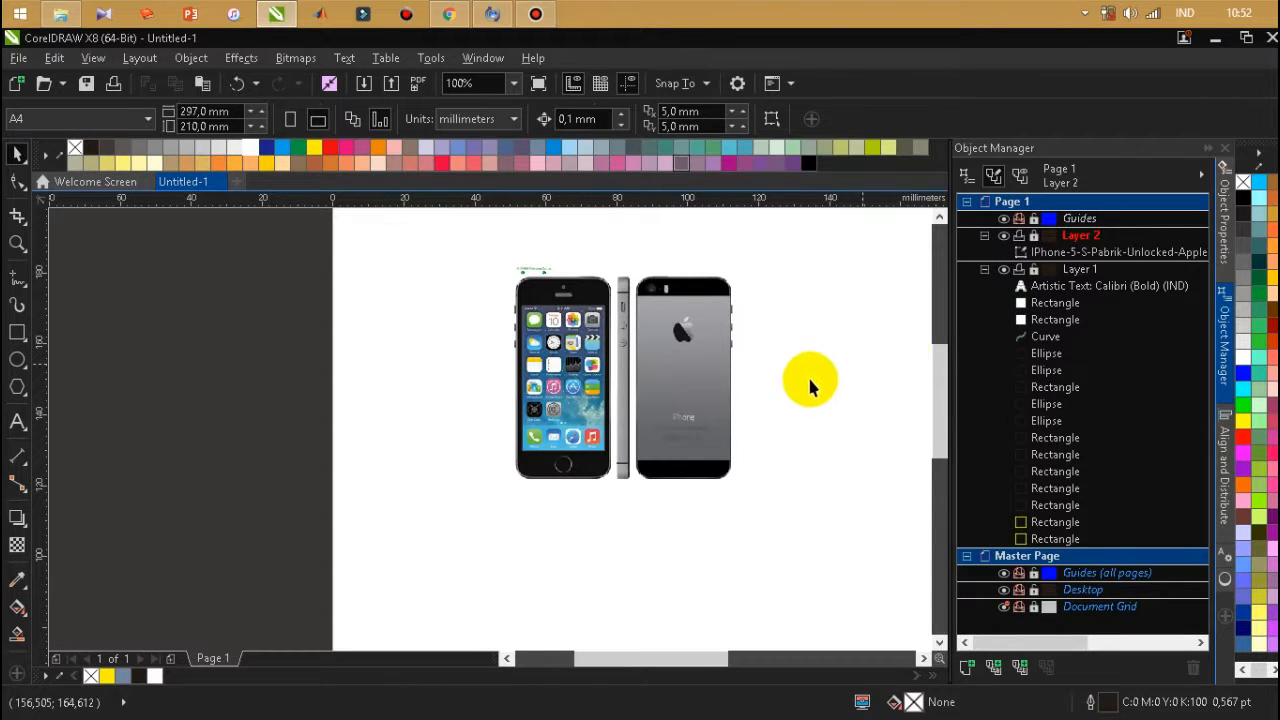
{"action": "scroll", "coordinate": [588, 338], "scroll_direction": "up", "scroll_amount": 1}
{"action": "scroll", "coordinate": [628, 352], "scroll_direction": "down", "scroll_amount": 1}
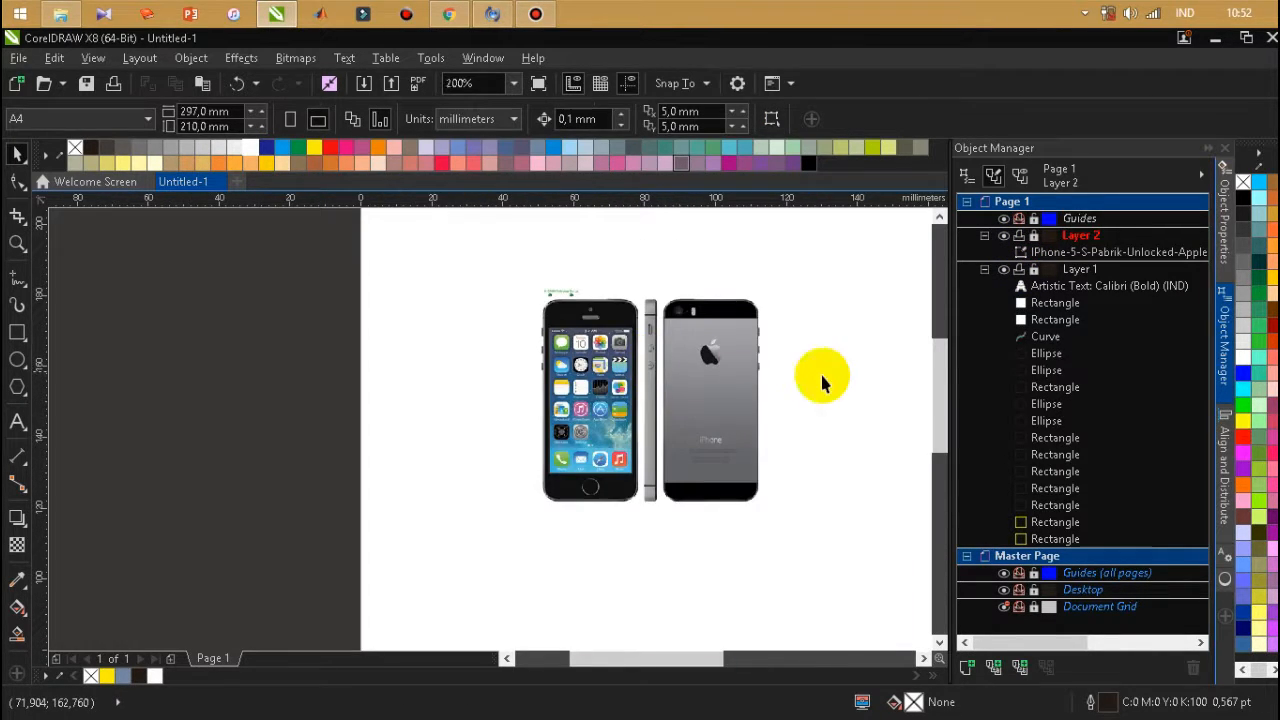
Move Layer 1 above Layer 2 so the traced shapes lie over the reference photo.
{"action": "left_click", "coordinate": [1078, 236]}
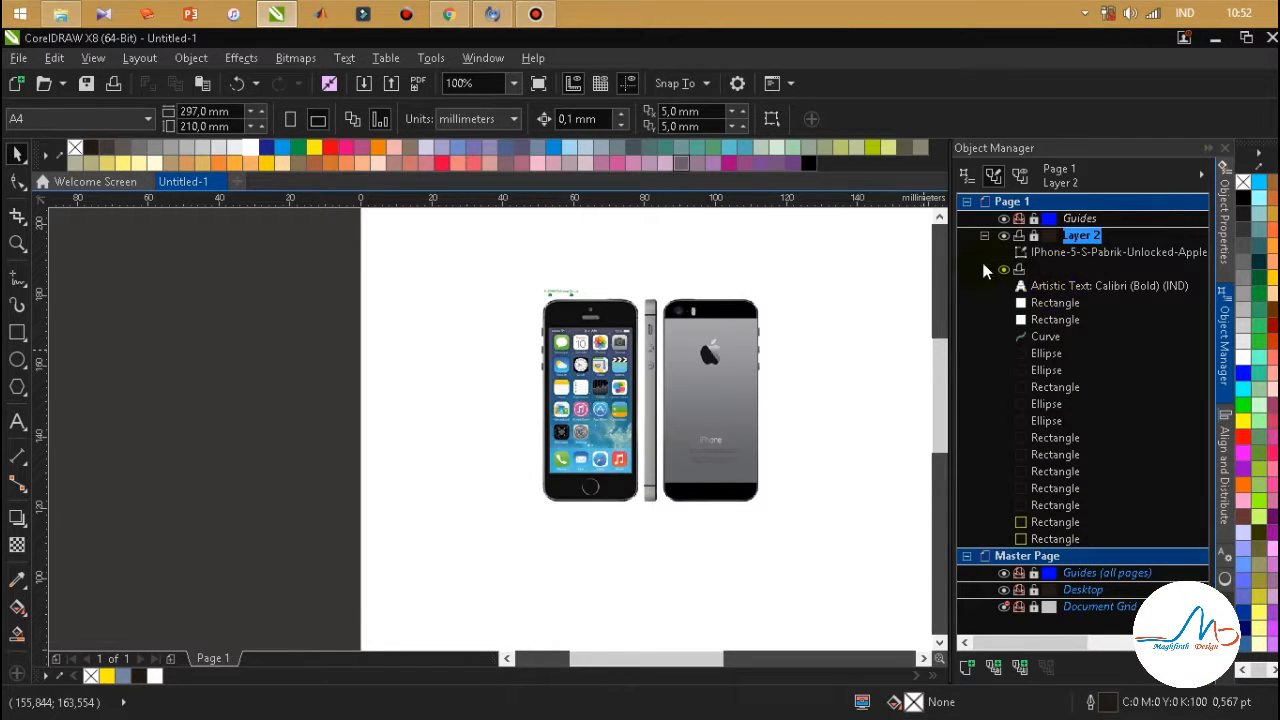
{"action": "left_click", "coordinate": [984, 269]}
{"action": "left_click", "coordinate": [1075, 271]}
{"action": "left_click_drag", "start_coordinate": [1078, 268], "coordinate": [1078, 242]}
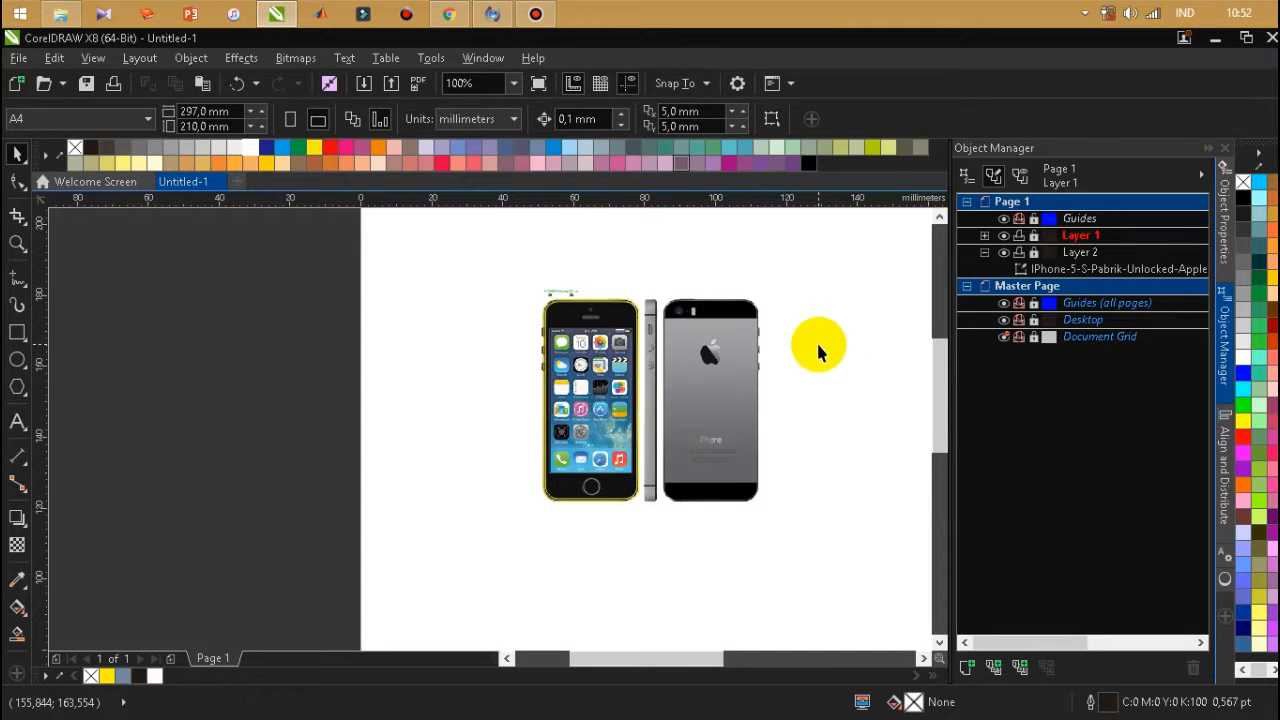
{"action": "scroll", "coordinate": [613, 330], "scroll_direction": "up", "scroll_amount": 2}
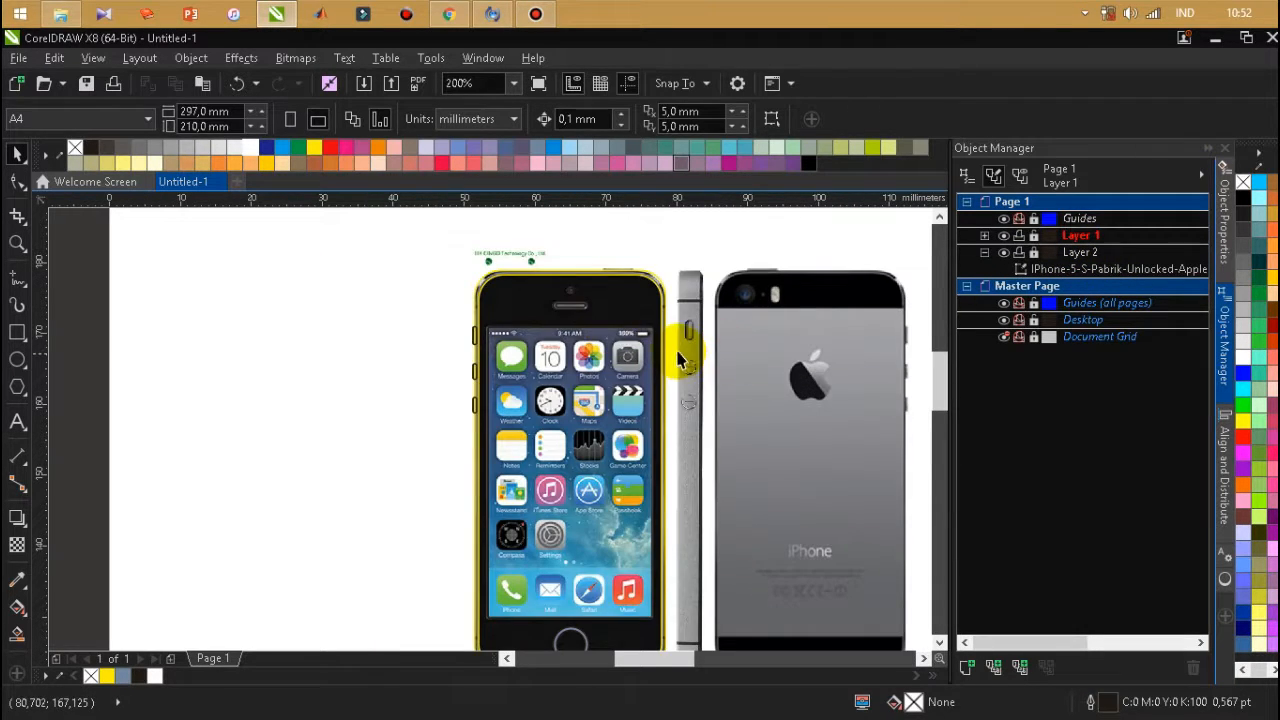
{"action": "scroll", "coordinate": [678, 354], "scroll_direction": "up", "scroll_amount": 1}
{"action": "left_click_drag", "start_coordinate": [675, 287], "coordinate": [573, 358]}
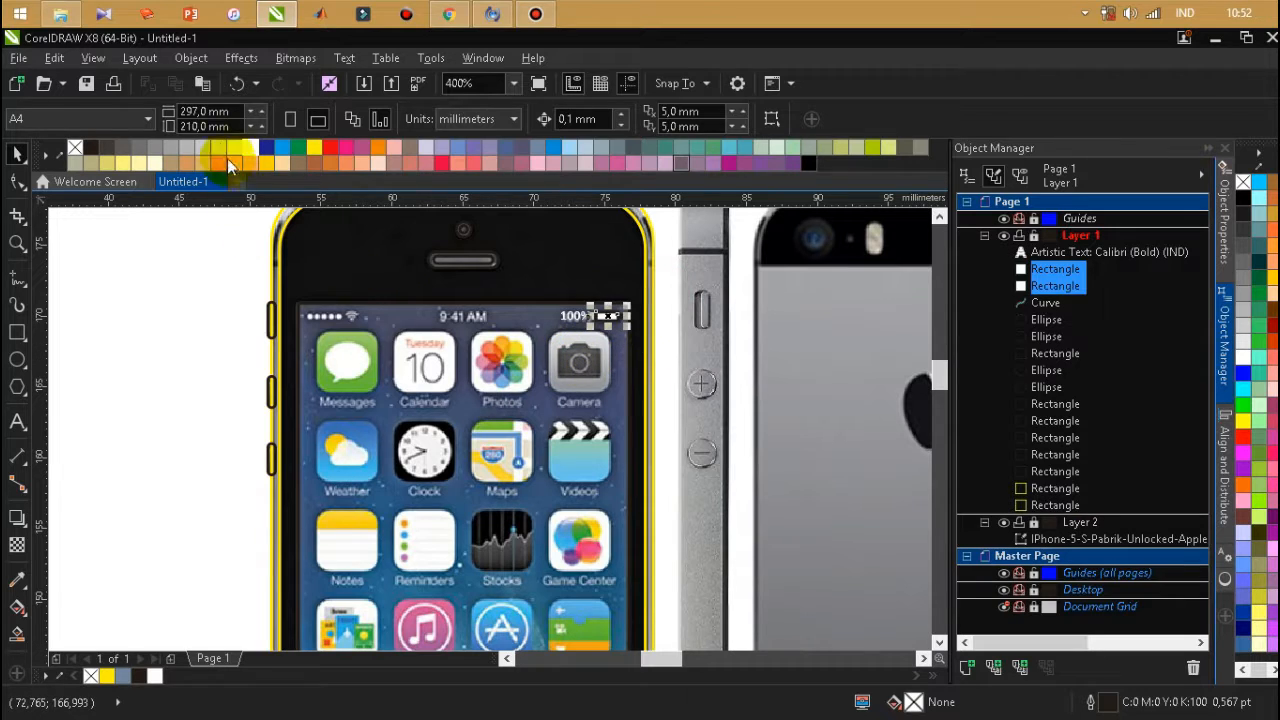
{"action": "left_click", "coordinate": [145, 322]}
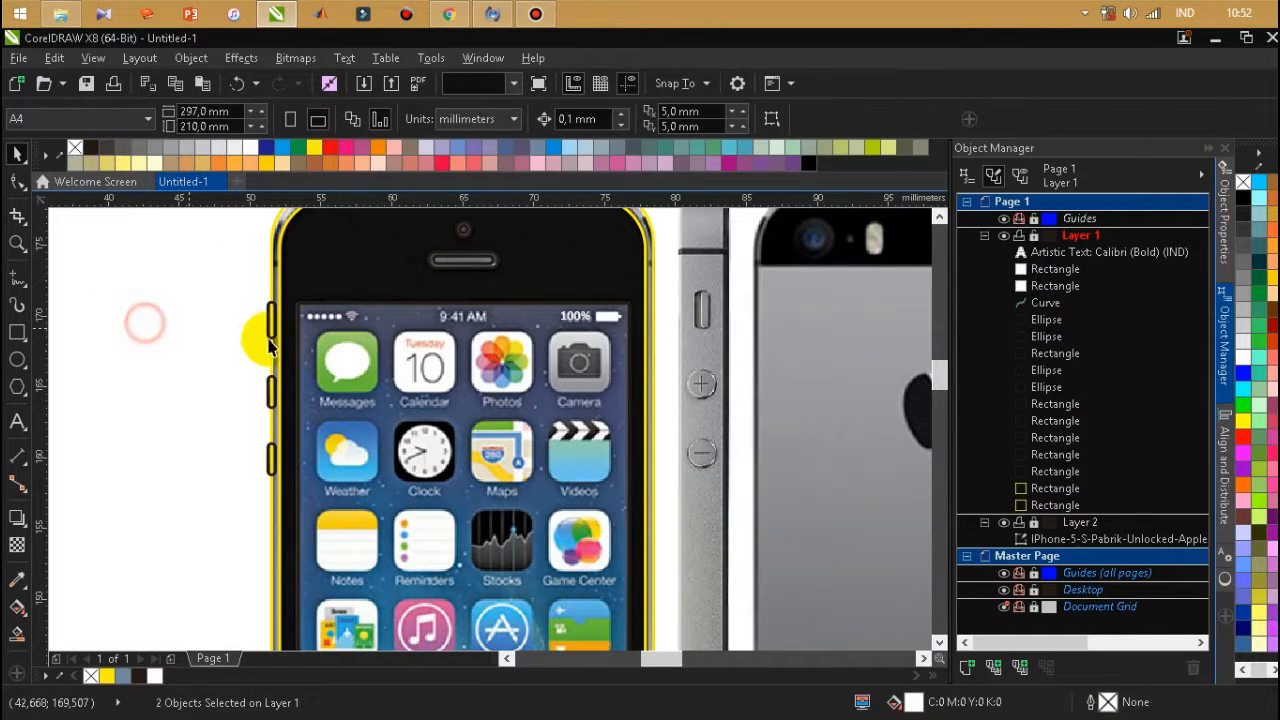
Draw a circle about 0.41 mm wide over the photo's first signal dot, filled white with no outline.
{"action": "left_click", "coordinate": [17, 358]}
{"action": "scroll", "coordinate": [300, 320], "scroll_direction": "up", "scroll_amount": 1}
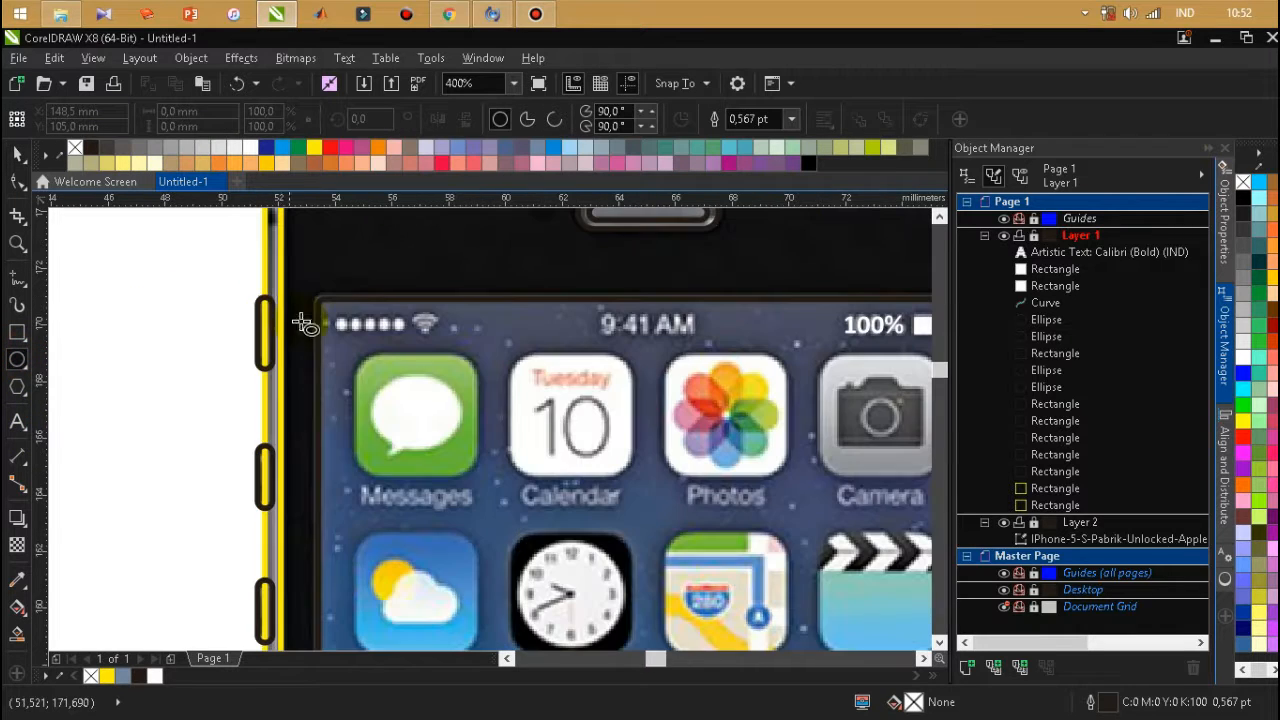
{"action": "scroll", "coordinate": [345, 333], "scroll_direction": "up", "scroll_amount": 2}
{"action": "left_click_drag", "start_coordinate": [337, 330], "coordinate": [370, 376]}
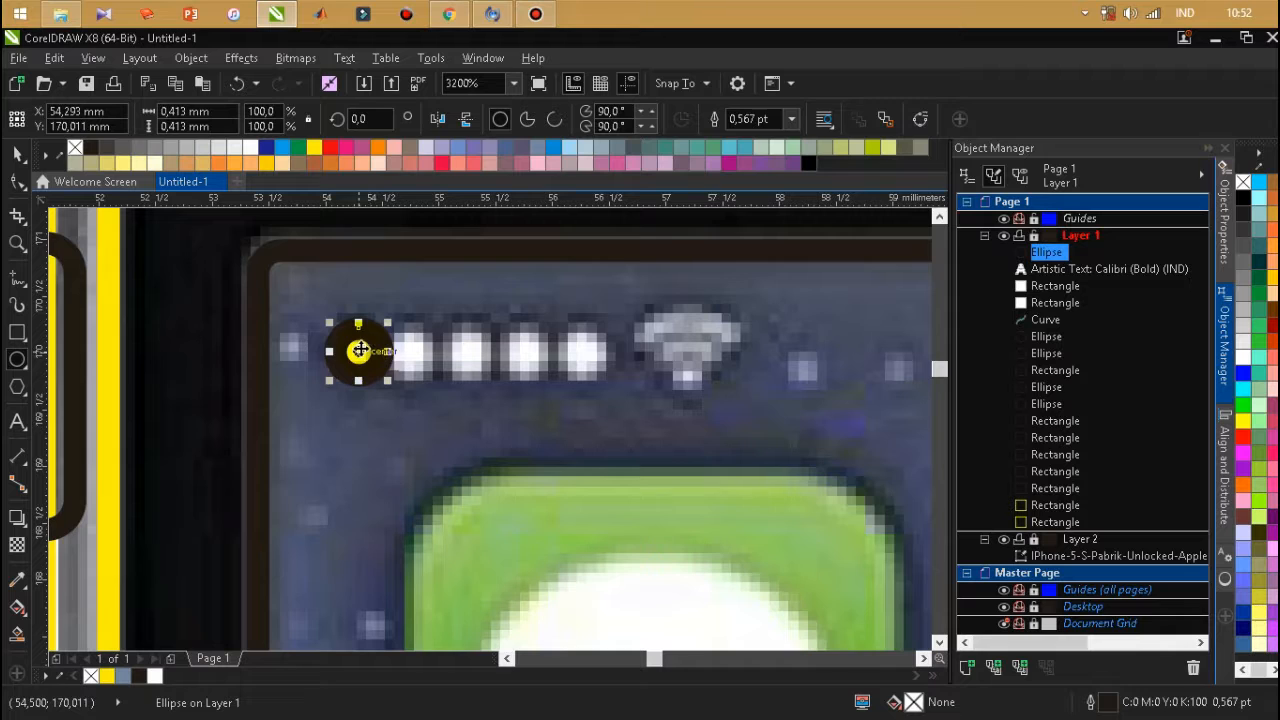
{"action": "right_click", "coordinate": [74, 150]}
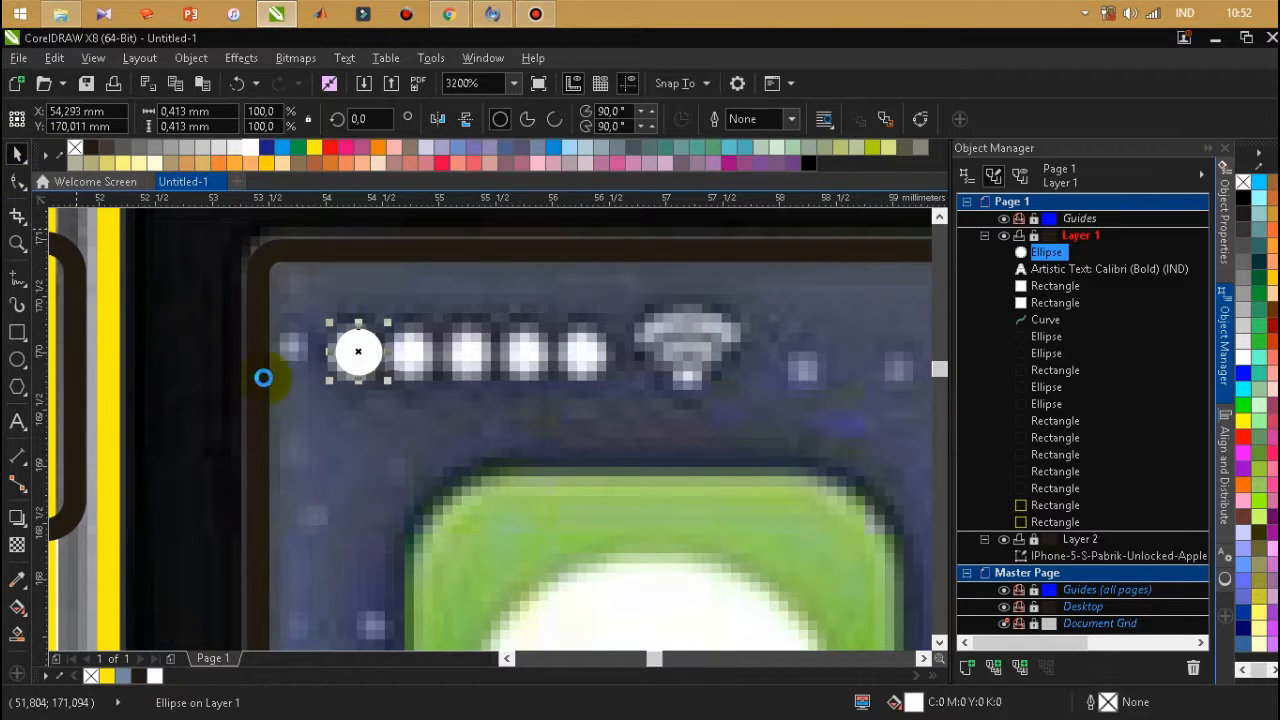
Duplicate the white circle over the second signal dot, and copy that pair over the third and fourth dots.
{"action": "key", "text": "ctrl+v"}
{"action": "left_click_drag", "start_coordinate": [360, 357], "coordinate": [415, 357]}
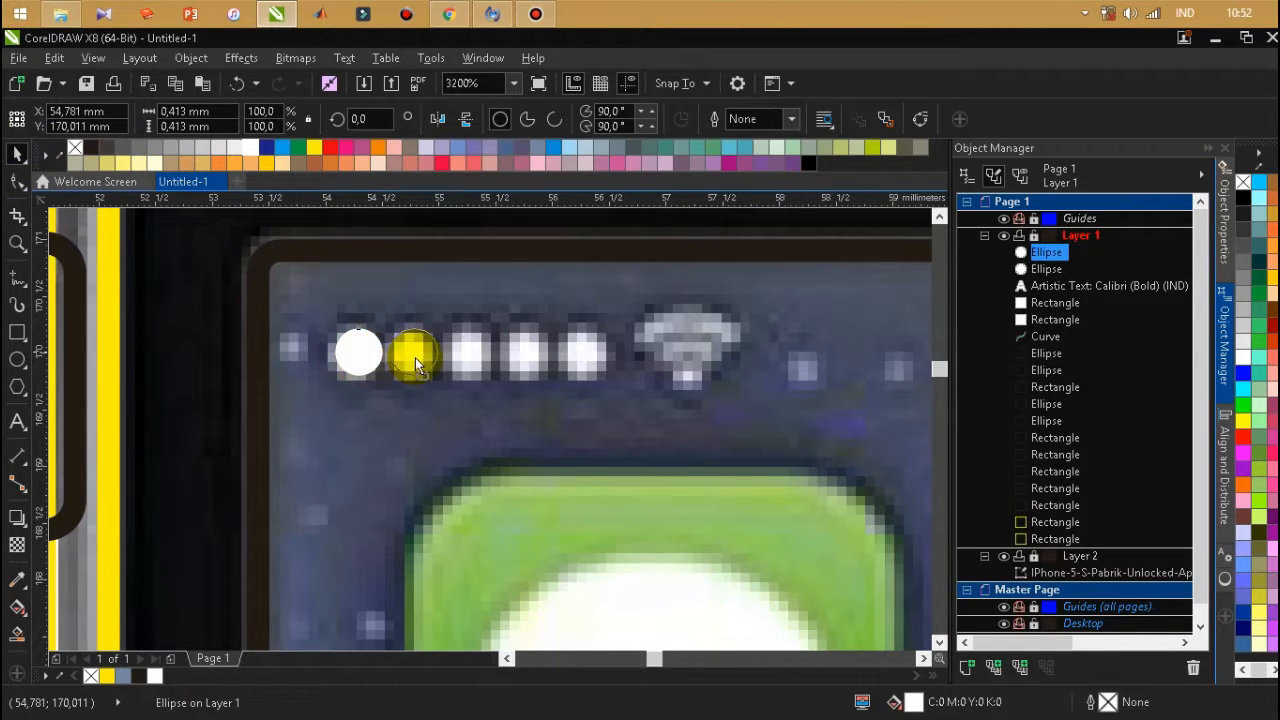
{"action": "left_click", "coordinate": [370, 352], "text": "shift"}
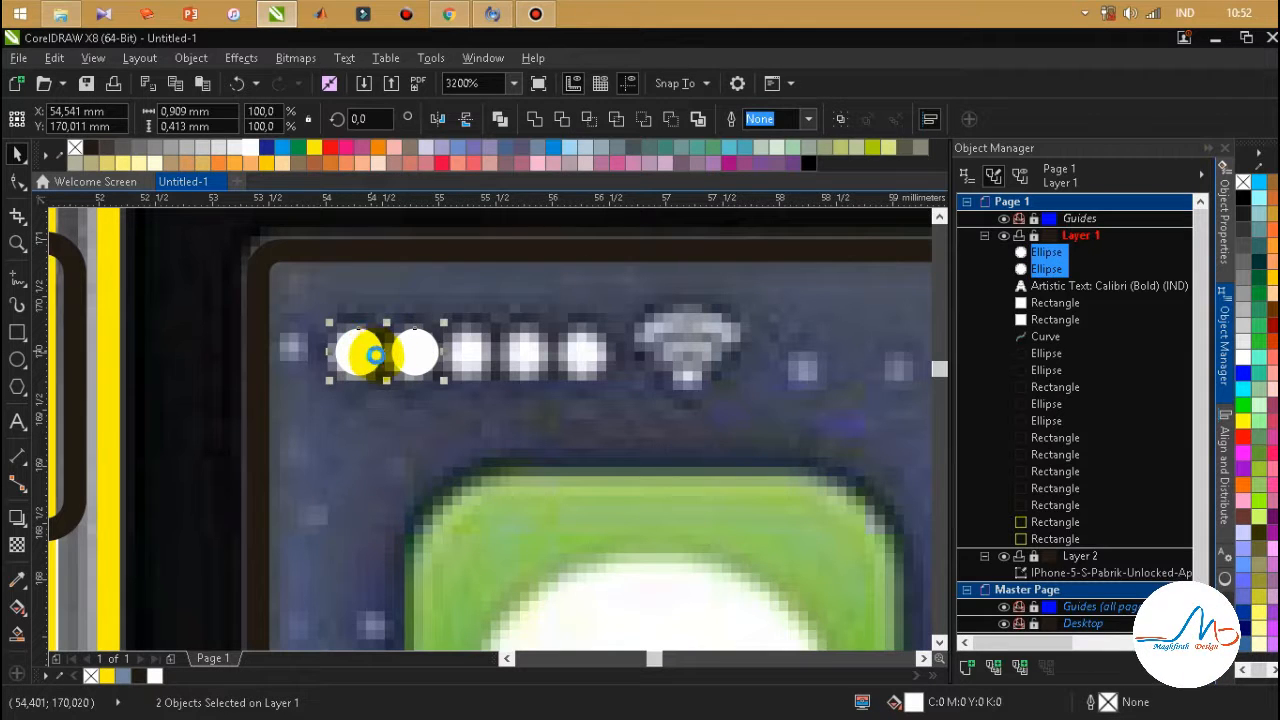
{"action": "key", "text": "ctrl+c"}
{"action": "key", "text": "ctrl+v"}
{"action": "left_click_drag", "start_coordinate": [409, 352], "coordinate": [522, 354]}
{"action": "left_click", "coordinate": [528, 429]}
Copy the fourth white circle over the photo's fifth signal dot.
{"action": "left_click", "coordinate": [522, 349]}
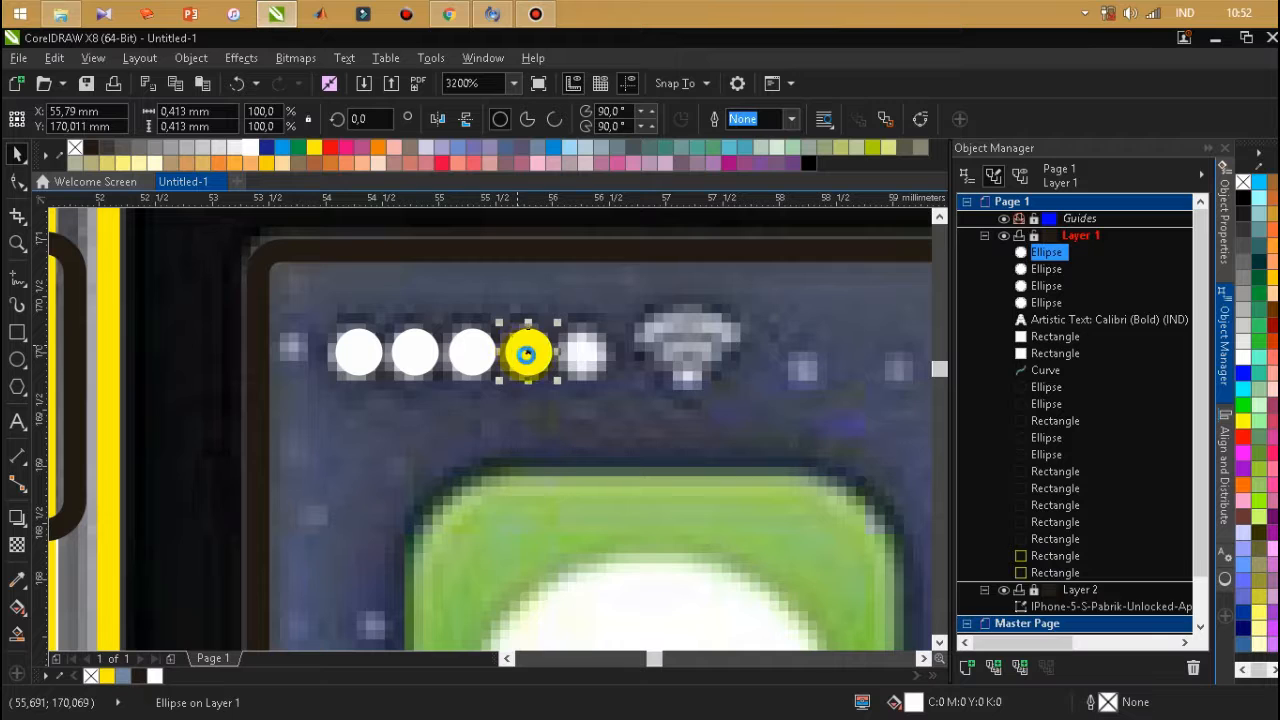
{"action": "key", "text": "ctrl+c"}
{"action": "key", "text": "ctrl+v"}
{"action": "left_click_drag", "start_coordinate": [526, 354], "coordinate": [586, 363]}
{"action": "left_click", "coordinate": [600, 440]}
Examine the row of signal dots against the reference photo's status bar.
{"action": "scroll", "coordinate": [463, 342], "scroll_direction": "down", "scroll_amount": 2}
{"action": "scroll", "coordinate": [527, 346], "scroll_direction": "up", "scroll_amount": 1}
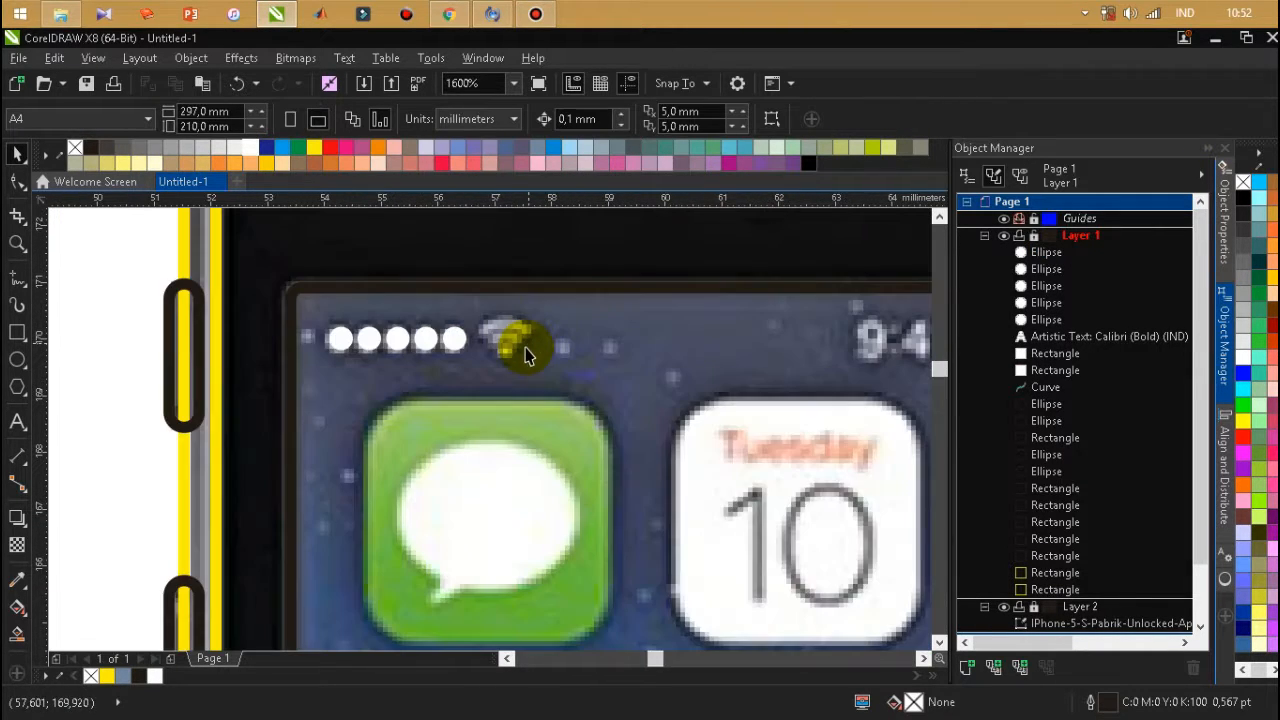
{"action": "scroll", "coordinate": [519, 343], "scroll_direction": "down", "scroll_amount": 1}
{"action": "scroll", "coordinate": [520, 345], "scroll_direction": "up", "scroll_amount": 1}
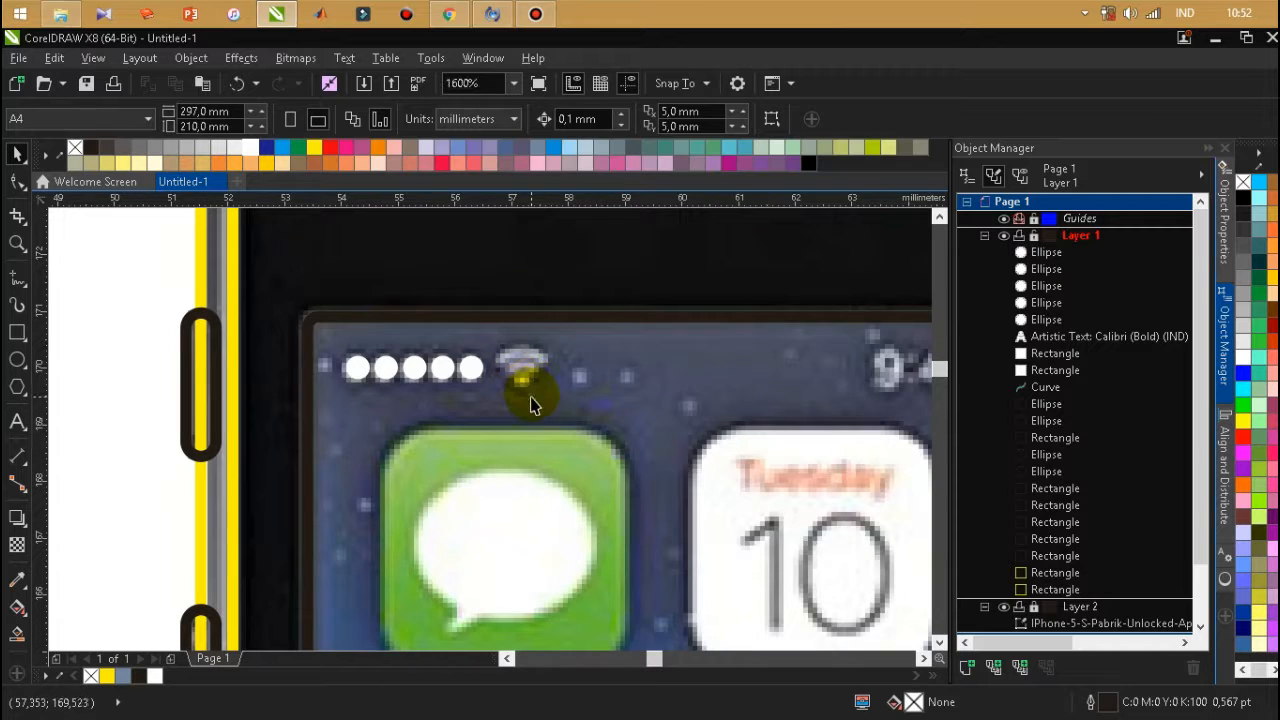
{"action": "scroll", "coordinate": [471, 367], "scroll_direction": "up", "scroll_amount": 1}
{"action": "left_click", "coordinate": [473, 364]}
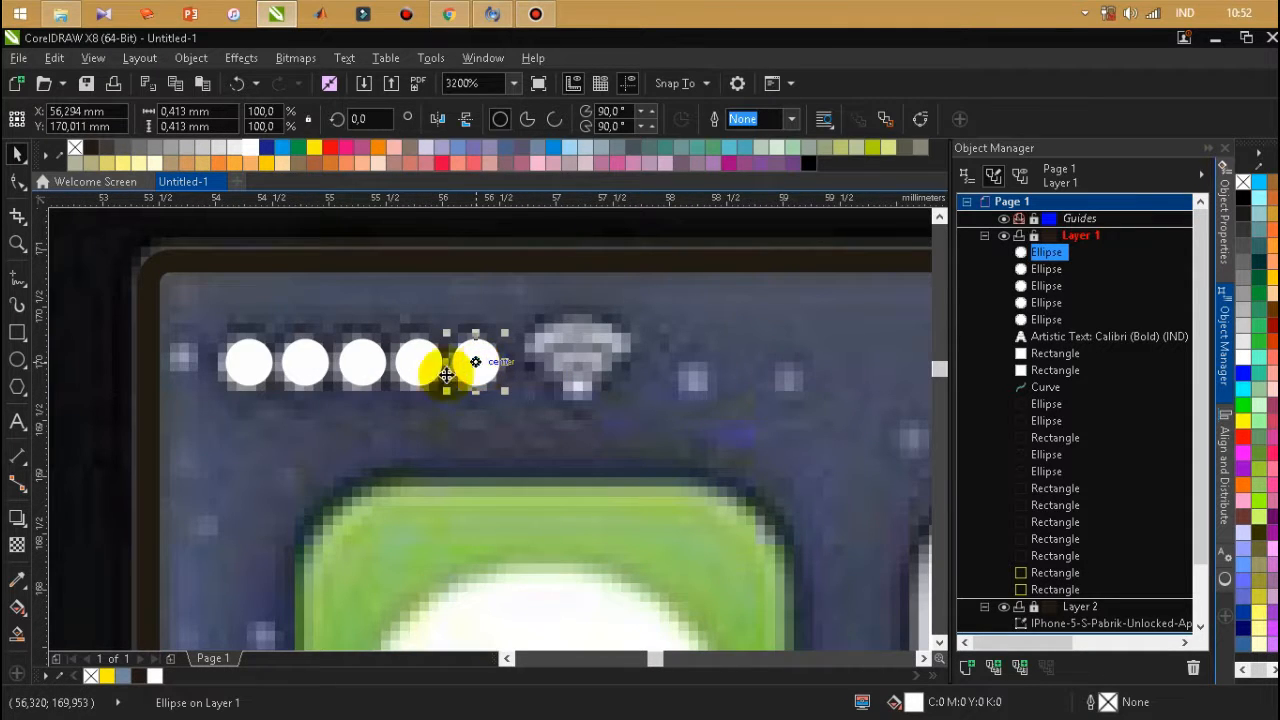
{"action": "scroll", "coordinate": [455, 368], "scroll_direction": "down", "scroll_amount": 2}
{"action": "left_click", "coordinate": [226, 390]}
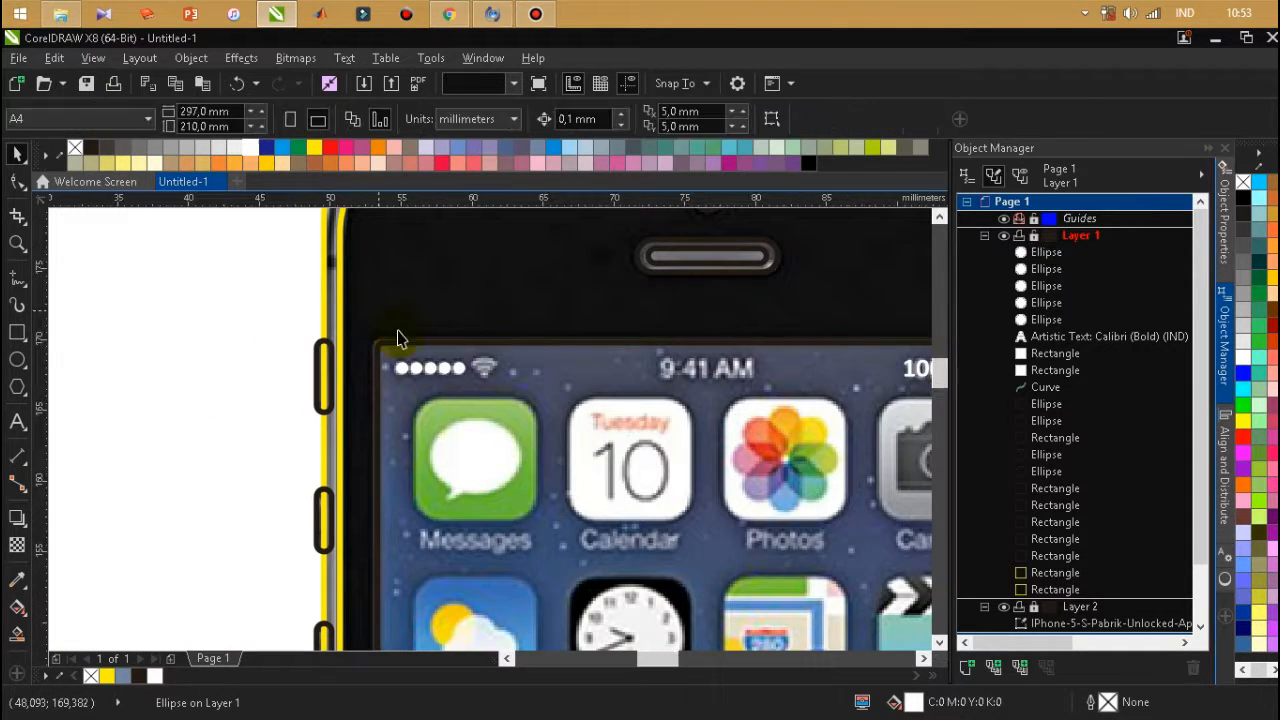
Add the artistic text "9:41 AM" near the photo's clock readout in the status bar.
{"action": "scroll", "coordinate": [480, 310], "scroll_direction": "down", "scroll_amount": 3}
{"action": "scroll", "coordinate": [515, 317], "scroll_direction": "up", "scroll_amount": 1}
{"action": "scroll", "coordinate": [515, 317], "scroll_direction": "up", "scroll_amount": 1}
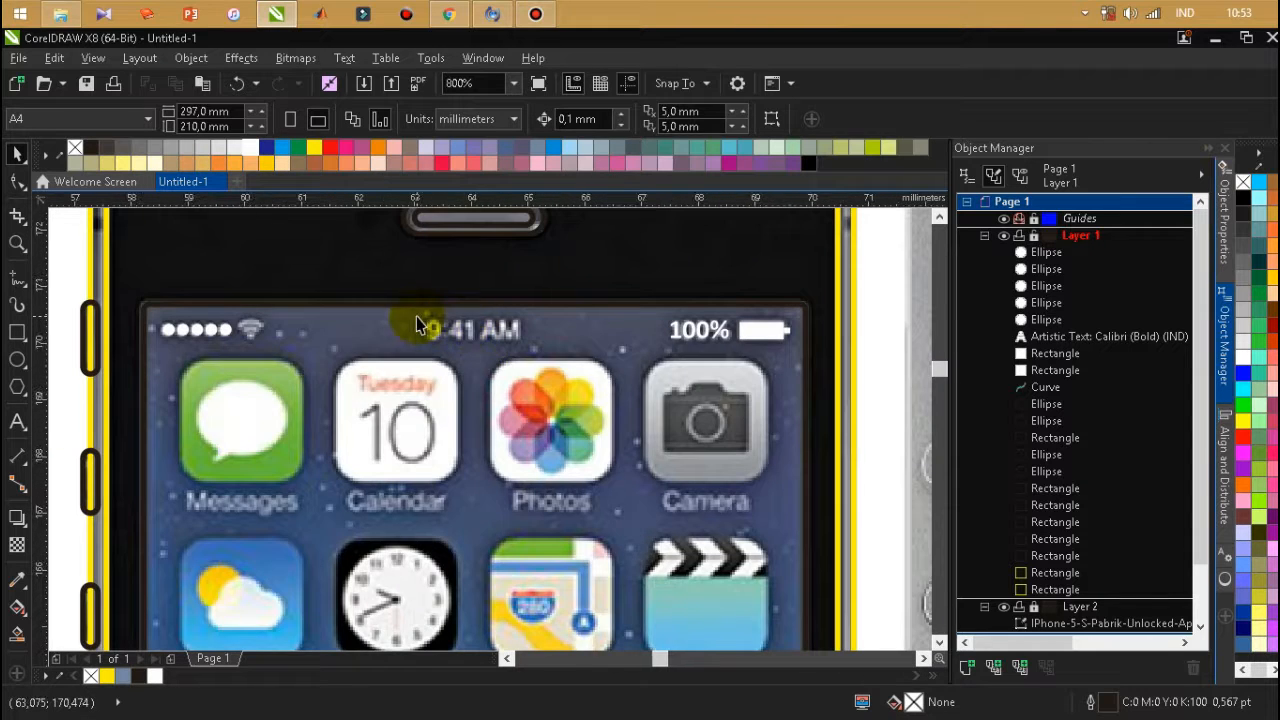
{"action": "scroll", "coordinate": [423, 323], "scroll_direction": "up", "scroll_amount": 2}
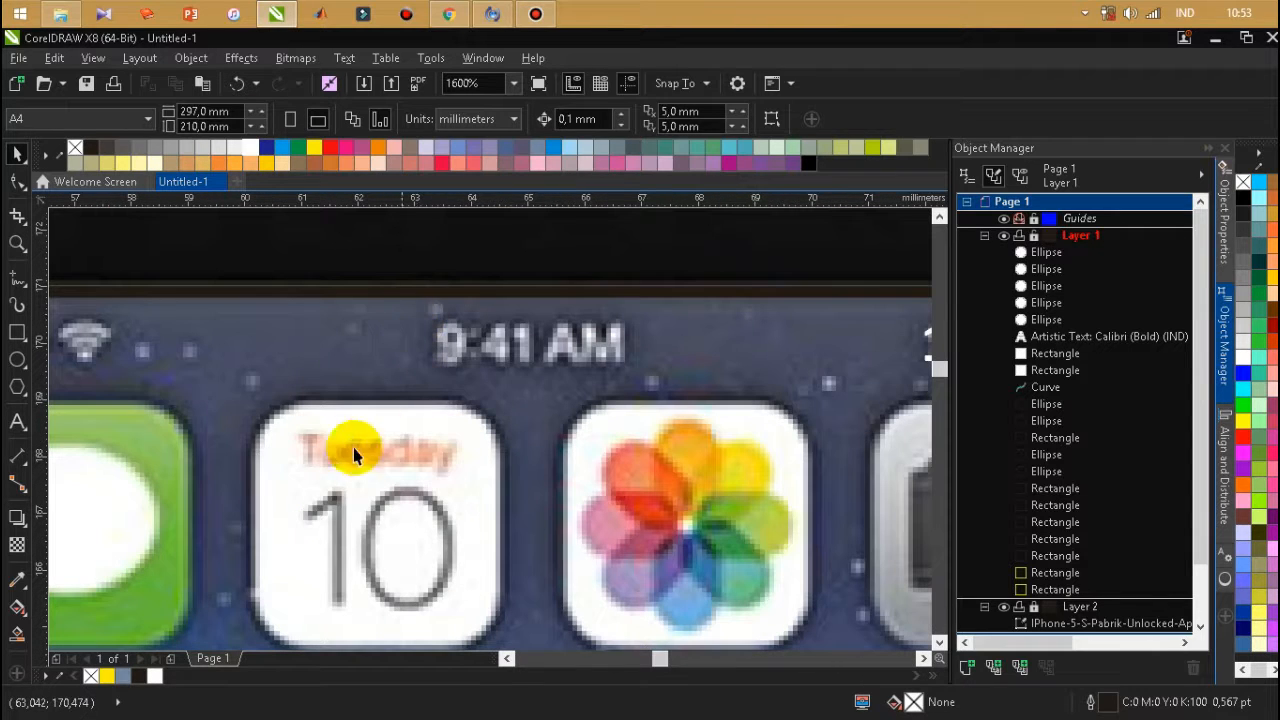
{"action": "left_click", "coordinate": [16, 422]}
{"action": "left_click", "coordinate": [478, 397]}
{"action": "type", "text": "9:"}
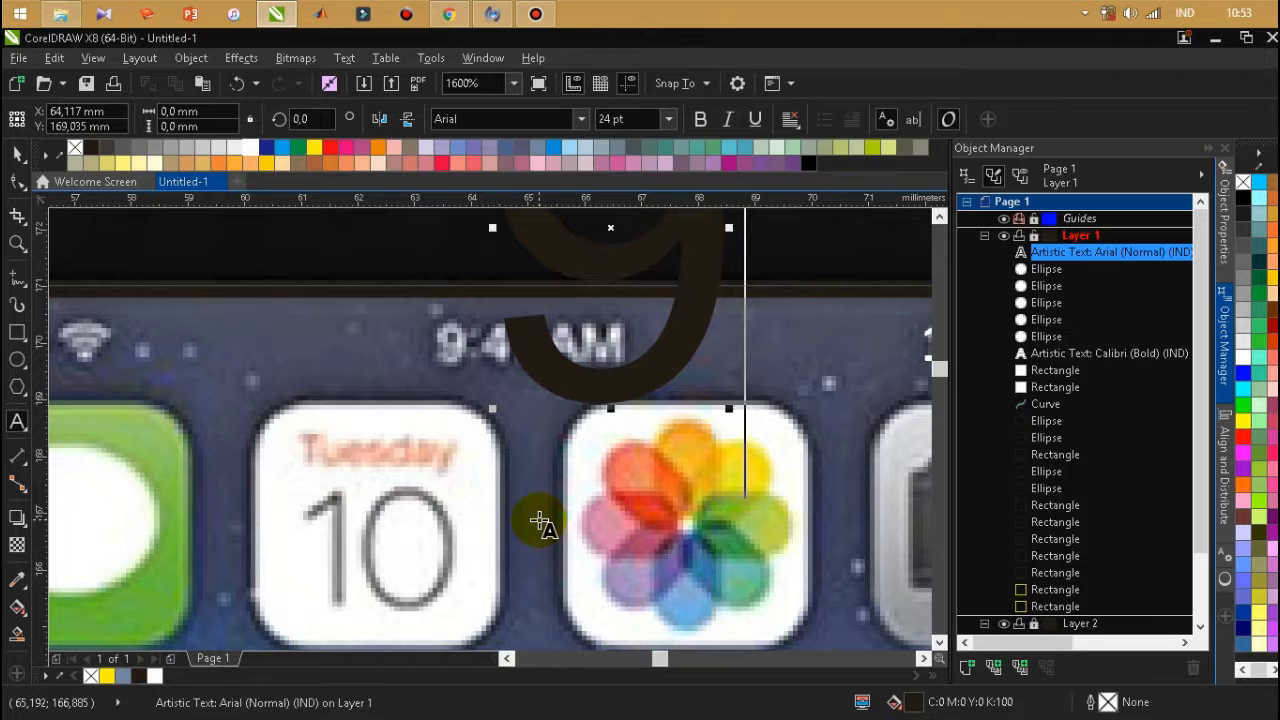
{"action": "scroll", "coordinate": [594, 503], "scroll_direction": "down", "scroll_amount": 1}
{"action": "type", "text": "41 AM"}
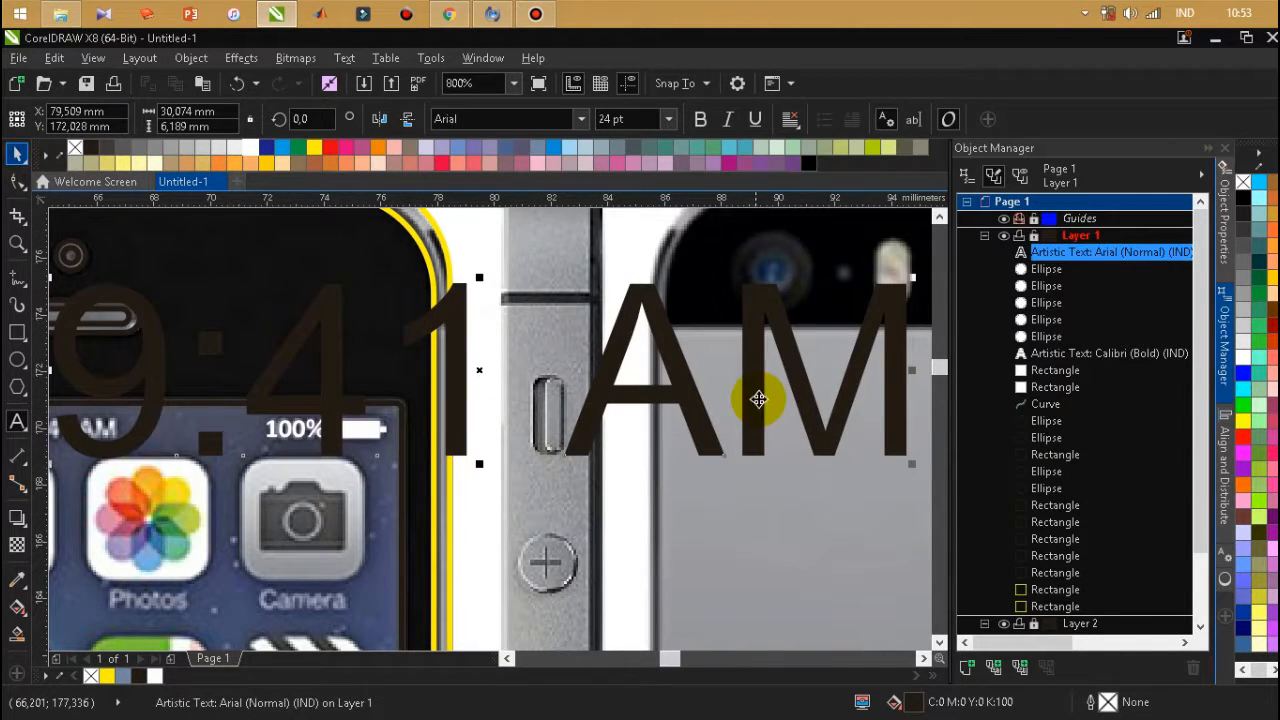
Scale the 9:41 AM text down to about 2.5 pt and position it over the photo's clock readout.
{"action": "scroll", "coordinate": [760, 400], "scroll_direction": "down", "scroll_amount": 1}
{"action": "left_click_drag", "start_coordinate": [840, 332], "coordinate": [451, 390]}
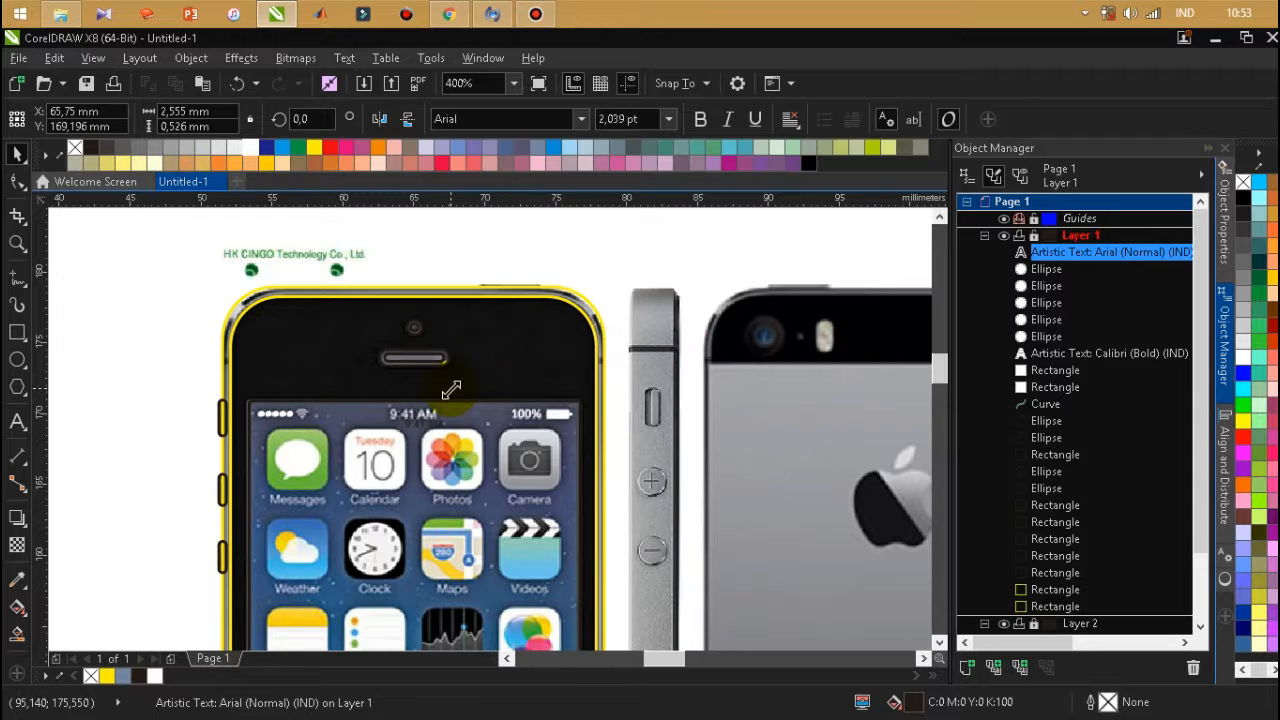
{"action": "scroll", "coordinate": [410, 401], "scroll_direction": "up", "scroll_amount": 1}
{"action": "scroll", "coordinate": [406, 452], "scroll_direction": "up", "scroll_amount": 1}
{"action": "left_click_drag", "start_coordinate": [397, 423], "coordinate": [386, 411]}
{"action": "left_click_drag", "start_coordinate": [463, 446], "coordinate": [425, 399]}
{"action": "left_click_drag", "start_coordinate": [509, 416], "coordinate": [523, 428]}
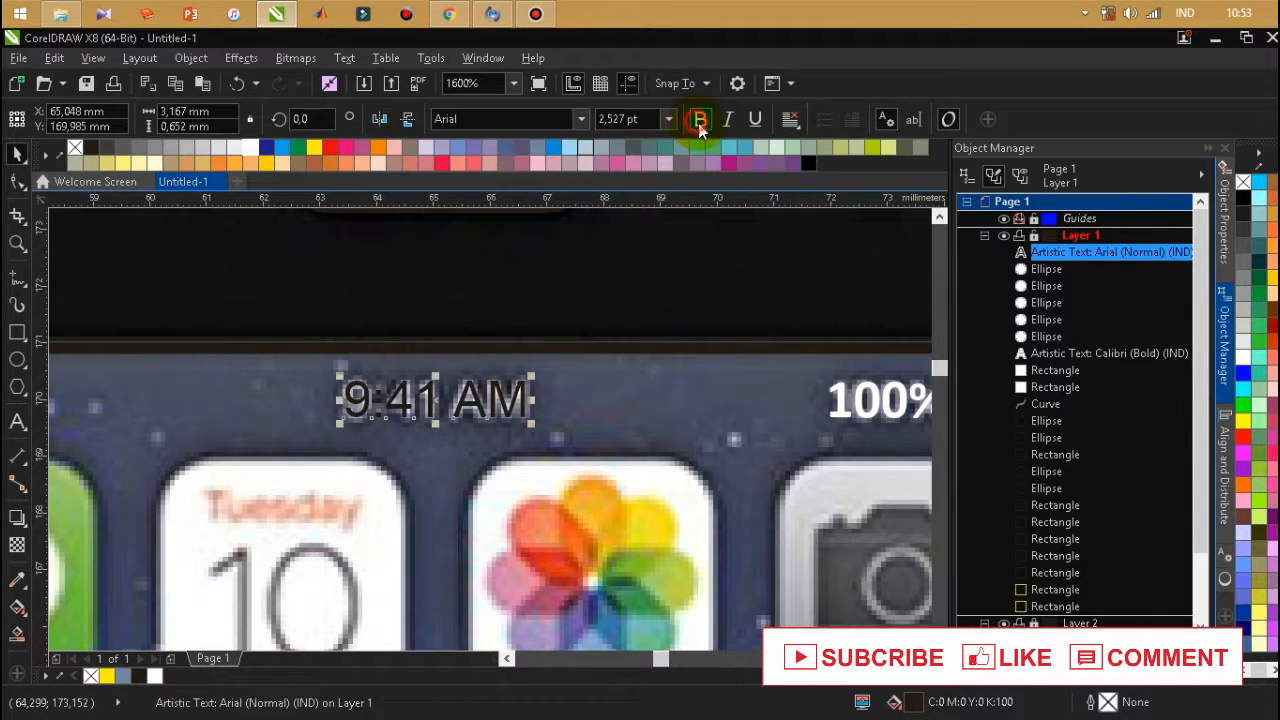
Make the 9:41 AM text bold and white, nudging it slightly left over the photo's clock readout.
{"action": "left_click", "coordinate": [697, 119]}
{"action": "key", "text": "Left"}
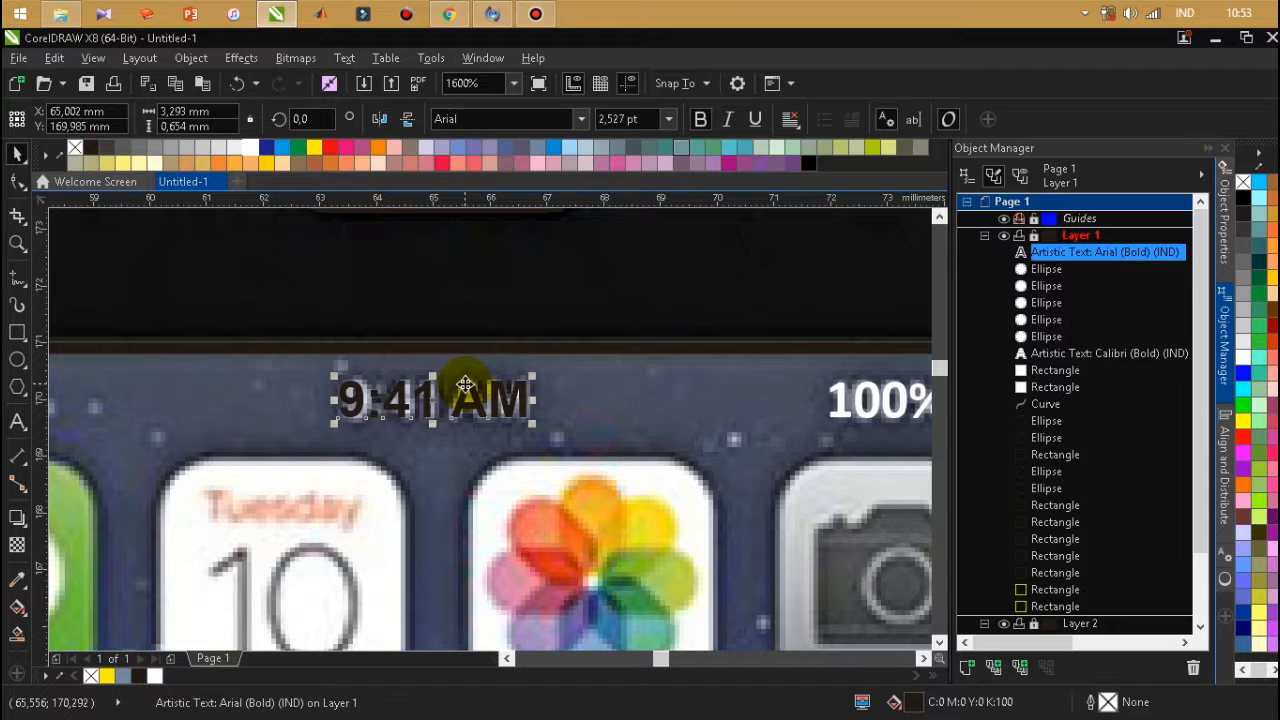
{"action": "scroll", "coordinate": [459, 307], "scroll_direction": "down", "scroll_amount": 2}
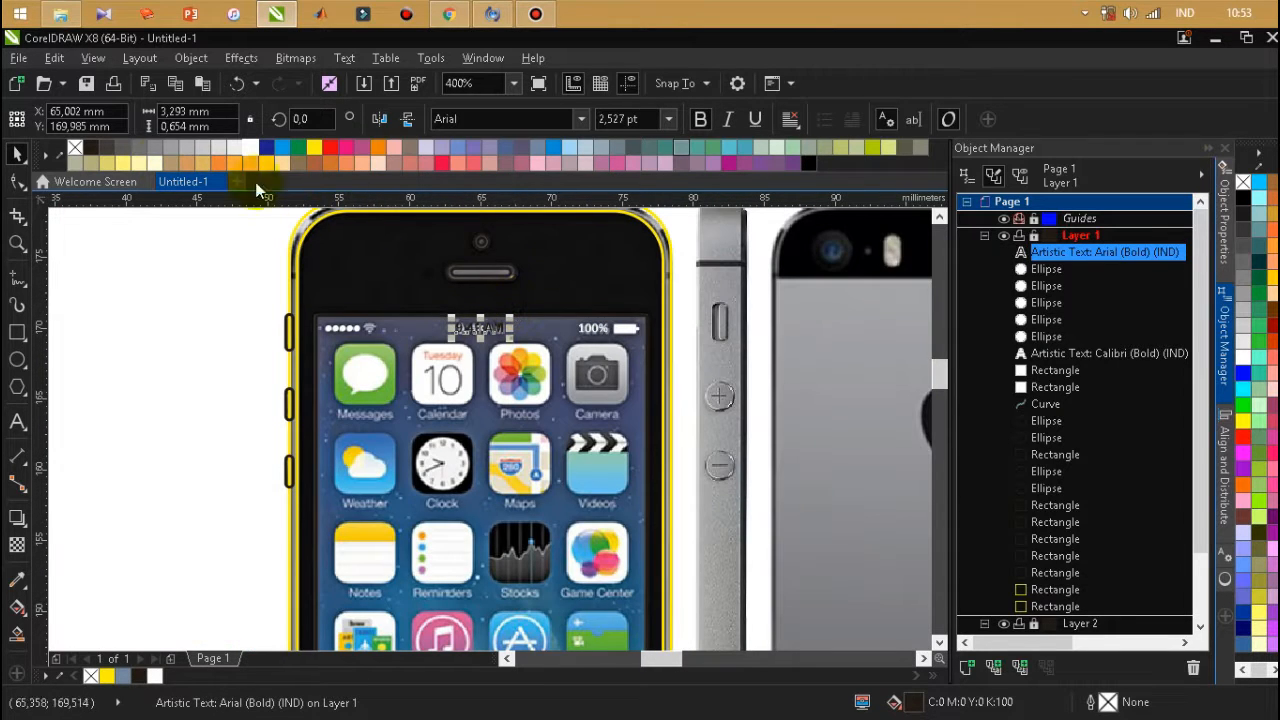
{"action": "left_click", "coordinate": [256, 153]}
{"action": "left_click", "coordinate": [174, 329]}
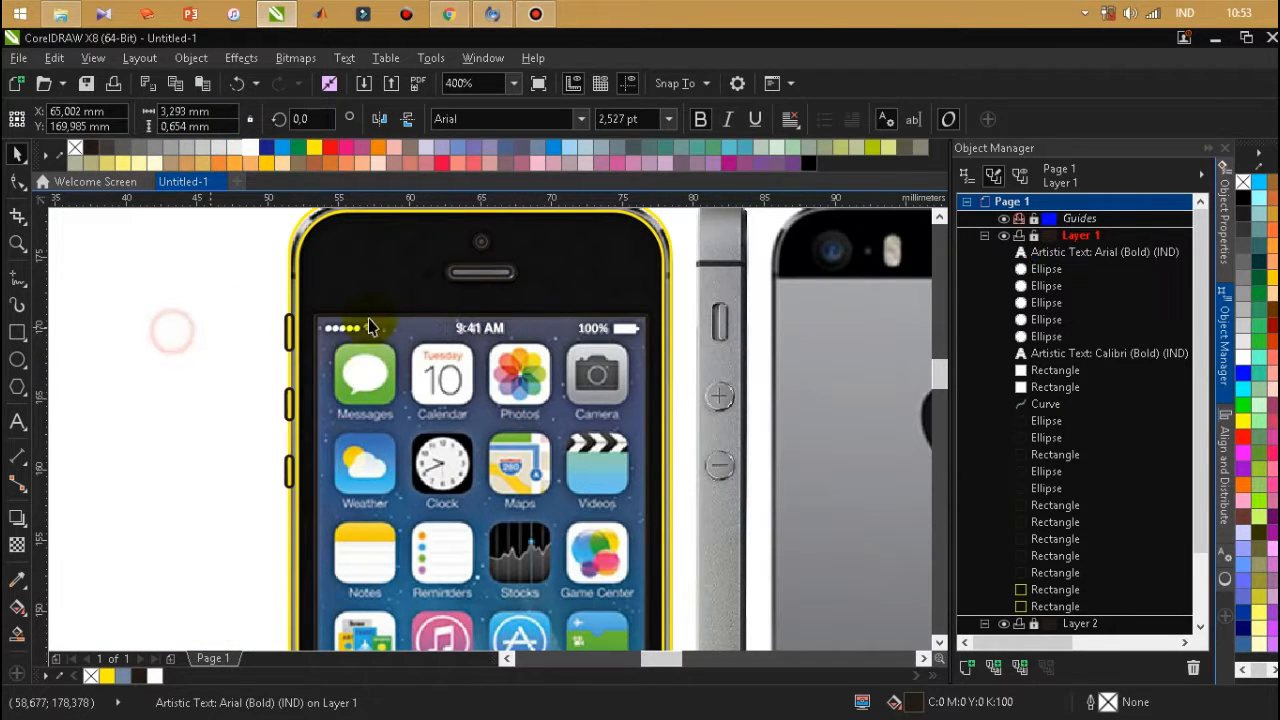
Switch to Chrome and search Google for "LOGO WIFI" in a new tab.
{"action": "scroll", "coordinate": [511, 350], "scroll_direction": "up", "scroll_amount": 1}
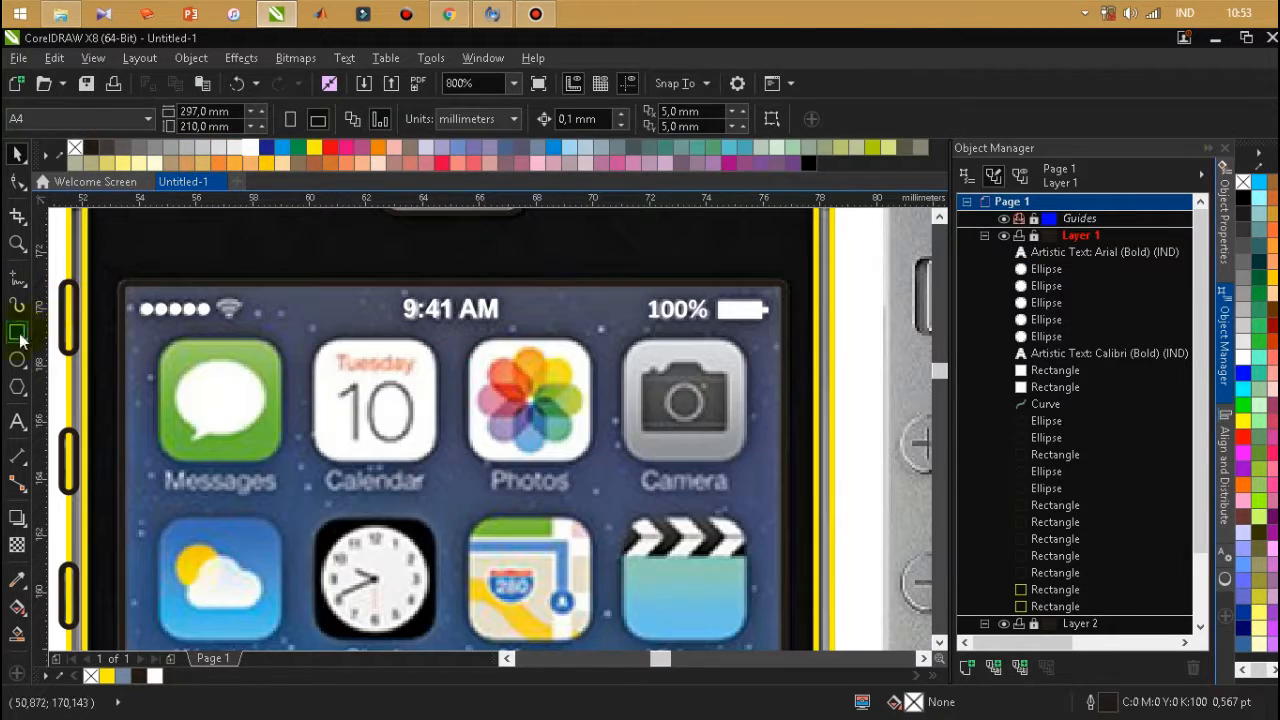
{"action": "left_click", "coordinate": [447, 12]}
{"action": "double_click", "coordinate": [1155, 42]}
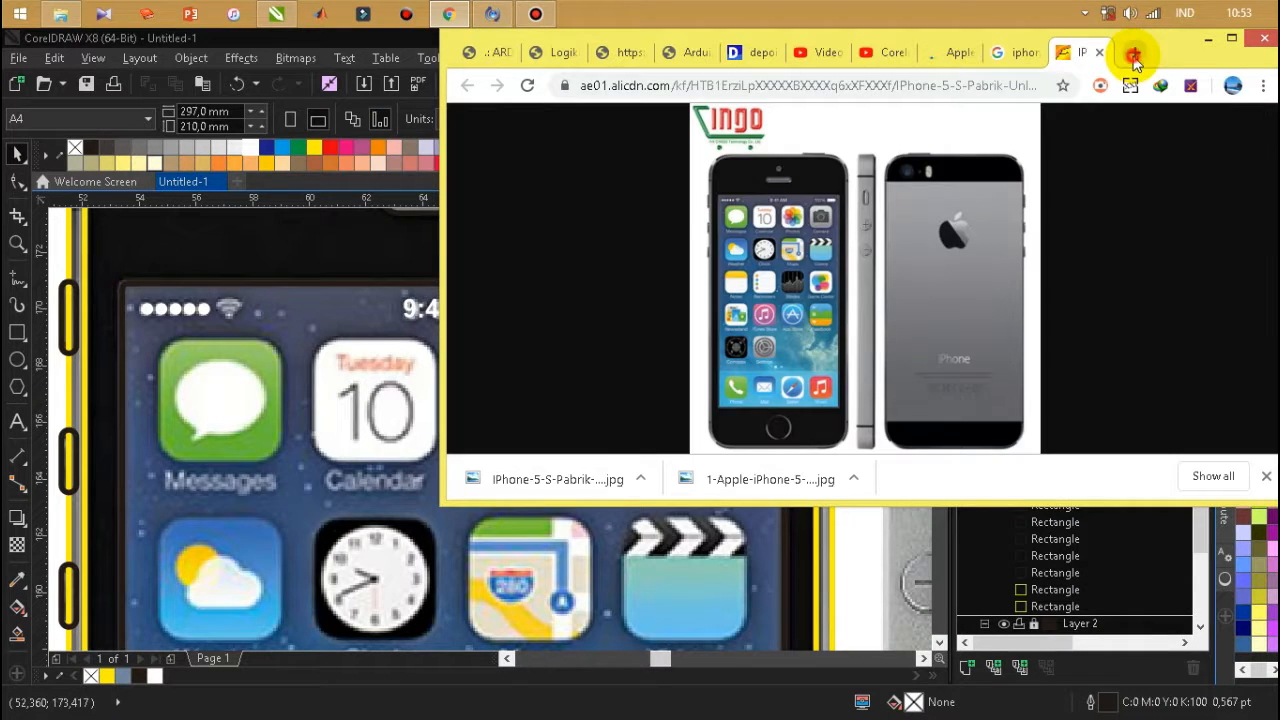
{"action": "left_click", "coordinate": [1131, 52]}
{"action": "left_click", "coordinate": [1232, 38]}
{"action": "type", "text": "LOGO WIF"}
{"action": "key", "text": "BackSpace"}
{"action": "type", "text": "WIFI"}
{"action": "key", "text": "Return"}
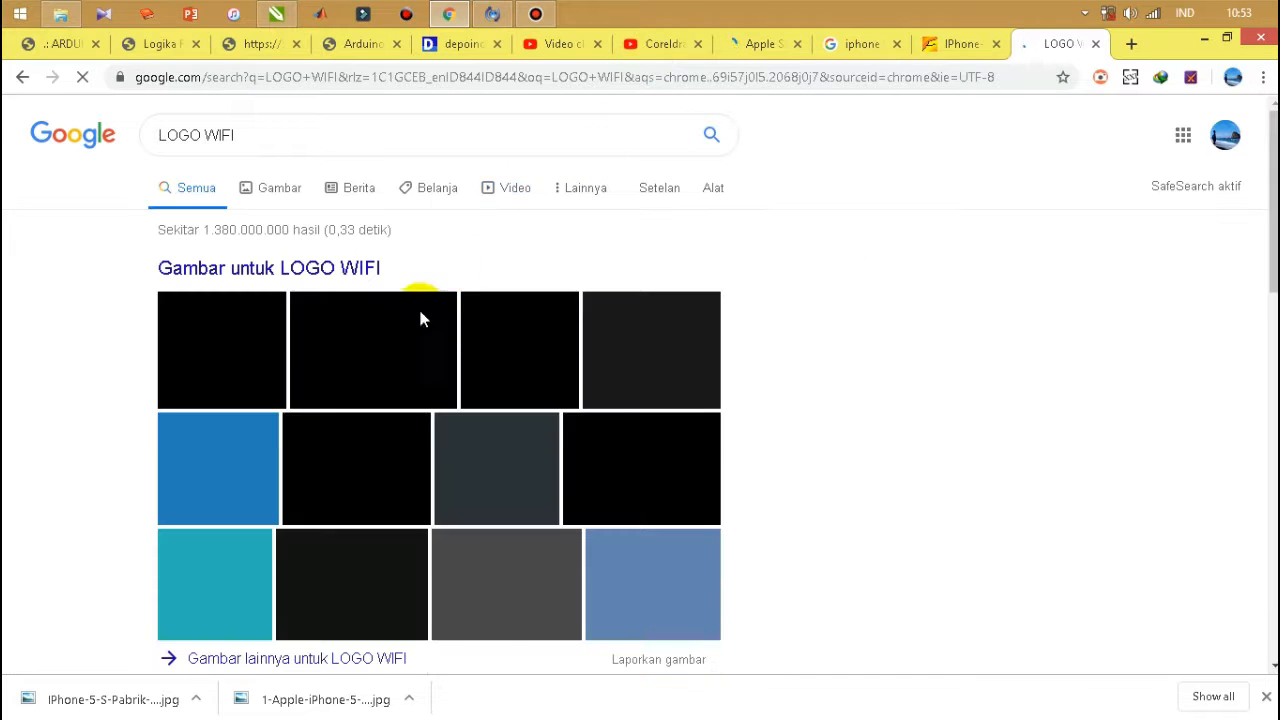
From the image results, save the black Wi-Fi logo picture as logo-wifi_20170705_171753.jpg in the Gambar Iphone 5 folder.
{"action": "left_click", "coordinate": [230, 340]}
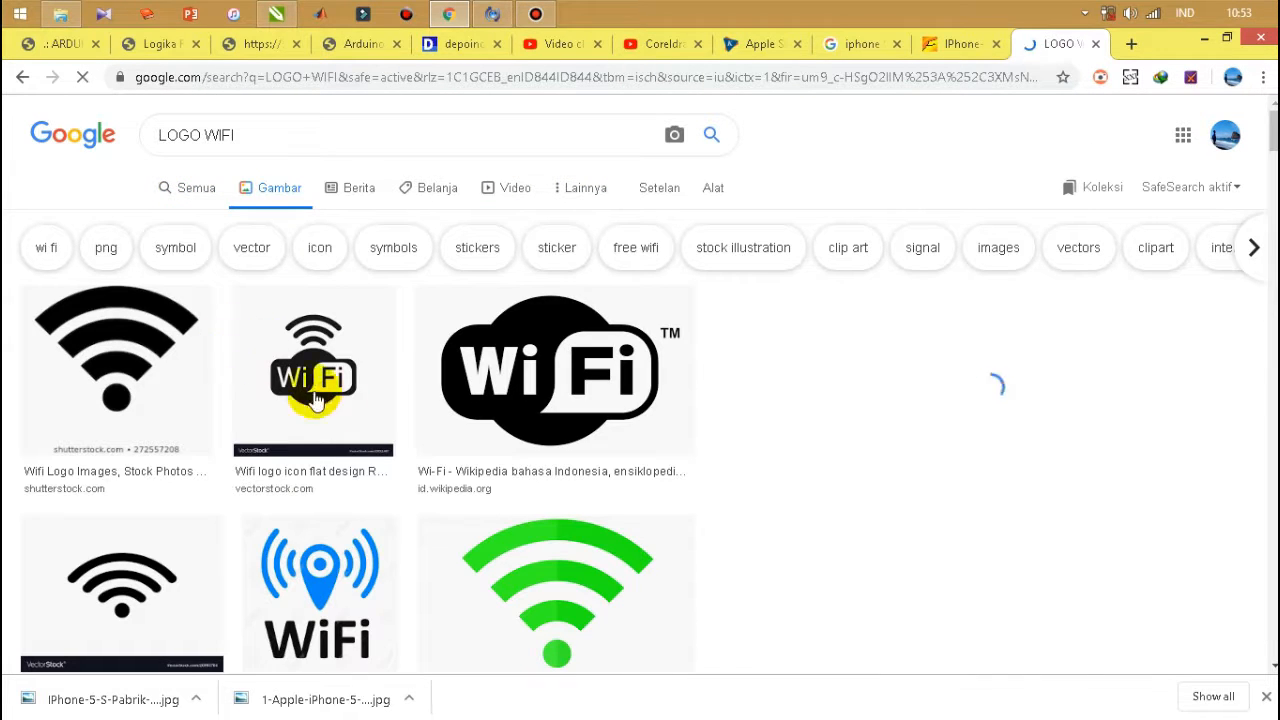
{"action": "left_click", "coordinate": [165, 370]}
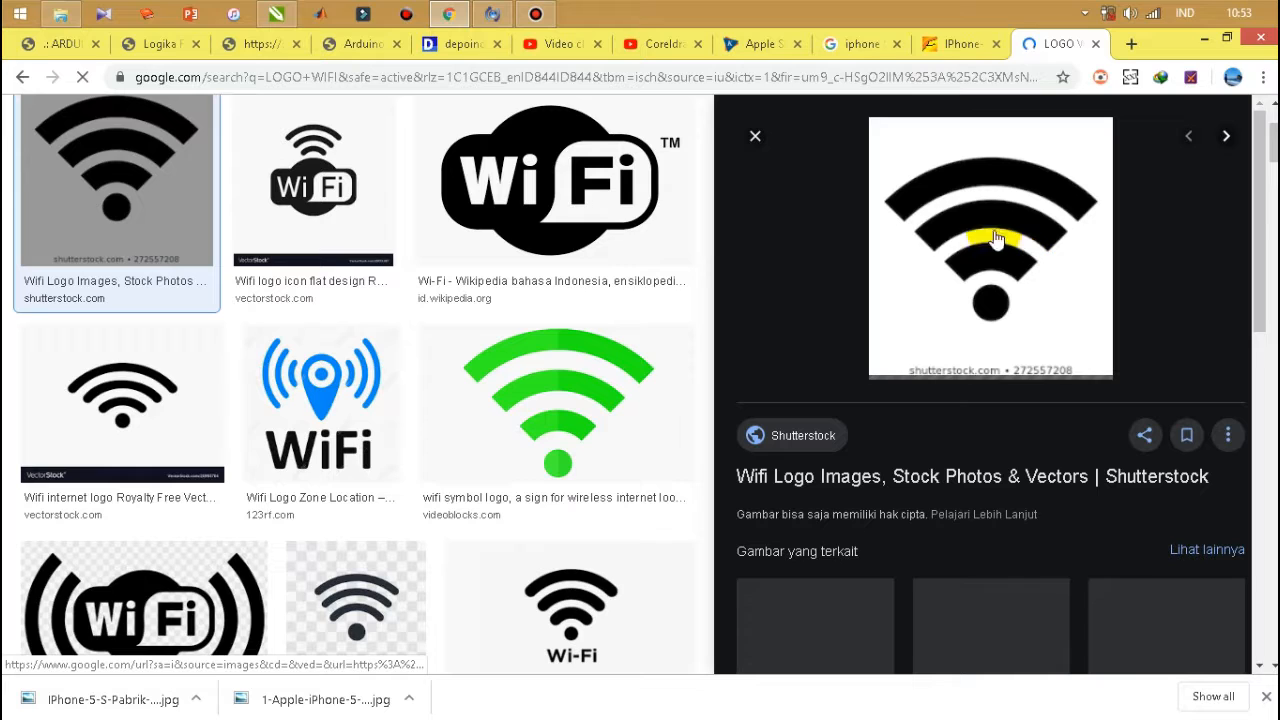
{"action": "scroll", "coordinate": [657, 374], "scroll_direction": "down", "scroll_amount": 1}
{"action": "scroll", "coordinate": [657, 374], "scroll_direction": "down", "scroll_amount": 1}
{"action": "left_click", "coordinate": [588, 500]}
{"action": "right_click", "coordinate": [966, 262]}
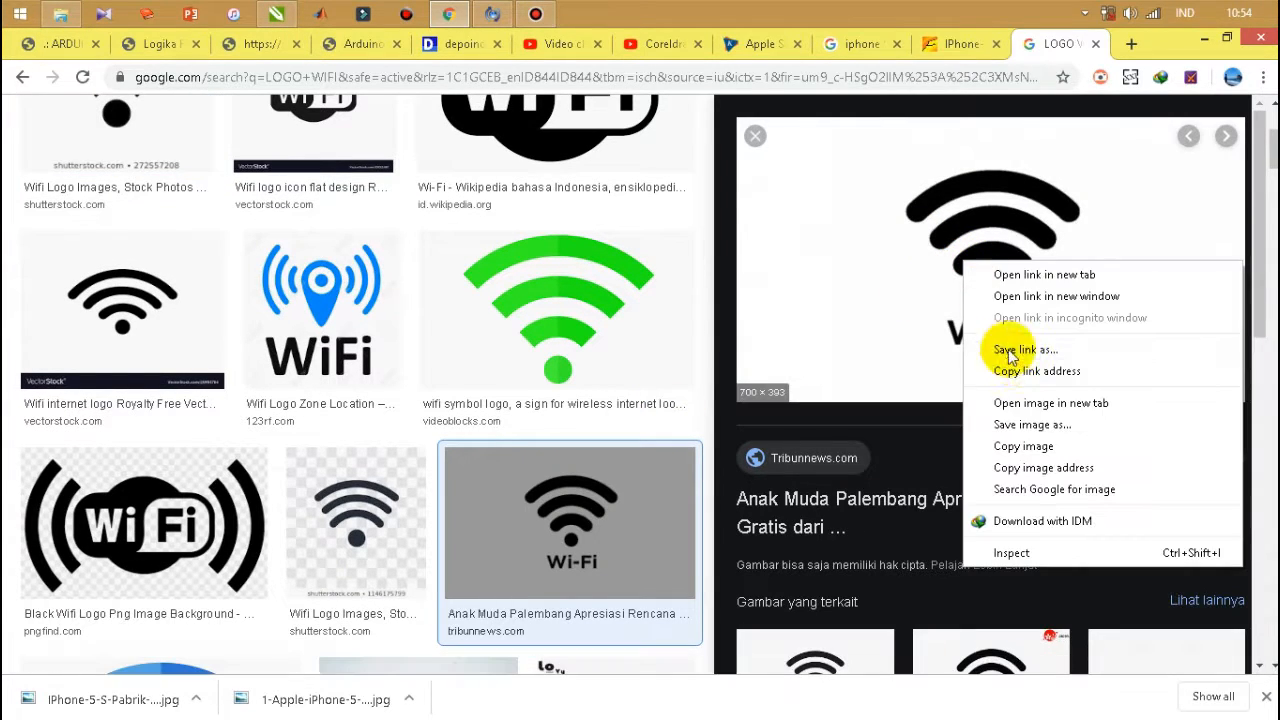
{"action": "left_click", "coordinate": [1030, 424]}
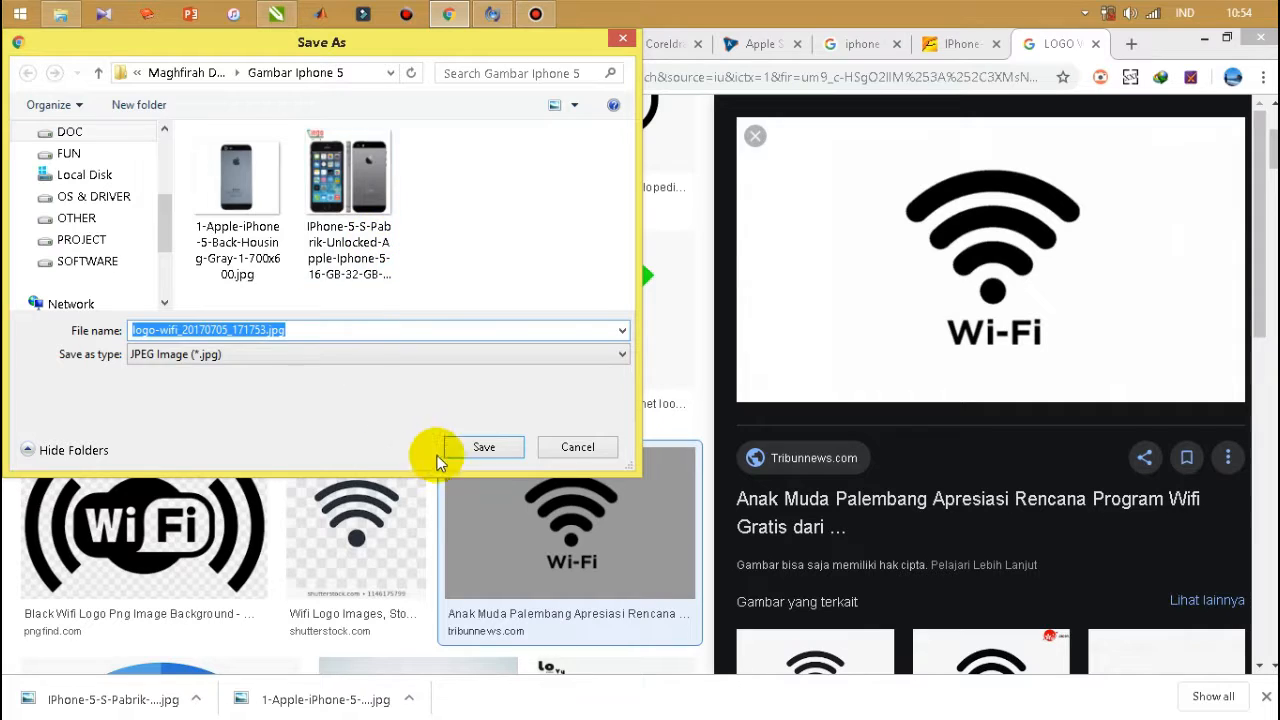
{"action": "left_click", "coordinate": [484, 447]}
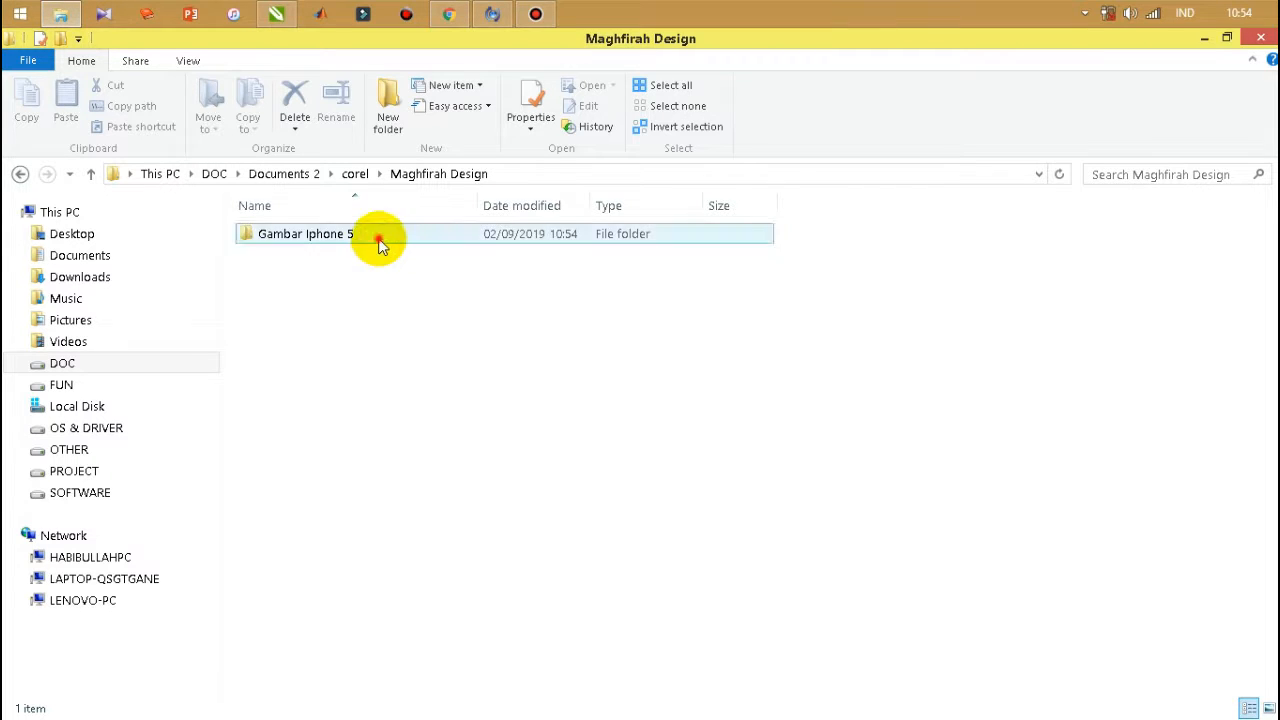
Import the saved Wi-Fi logo image from the Gambar Iphone 5 folder into the CorelDRAW page, beside the phone photo.
{"action": "double_click", "coordinate": [378, 240]}
{"action": "left_click", "coordinate": [491, 268]}
{"action": "left_click", "coordinate": [278, 13]}
{"action": "left_click_drag", "start_coordinate": [282, 8], "coordinate": [560, 372]}
{"action": "scroll", "coordinate": [482, 401], "scroll_direction": "down", "scroll_amount": 3}
{"action": "left_click_drag", "start_coordinate": [481, 382], "coordinate": [776, 410]}
Trace the Wi-Fi logo bitmap with PowerTRACE as an Outline trace, using the Logo image type.
{"action": "right_click", "coordinate": [776, 410]}
{"action": "mouse_move", "coordinate": [851, 262]}
{"action": "left_click", "coordinate": [1004, 285]}
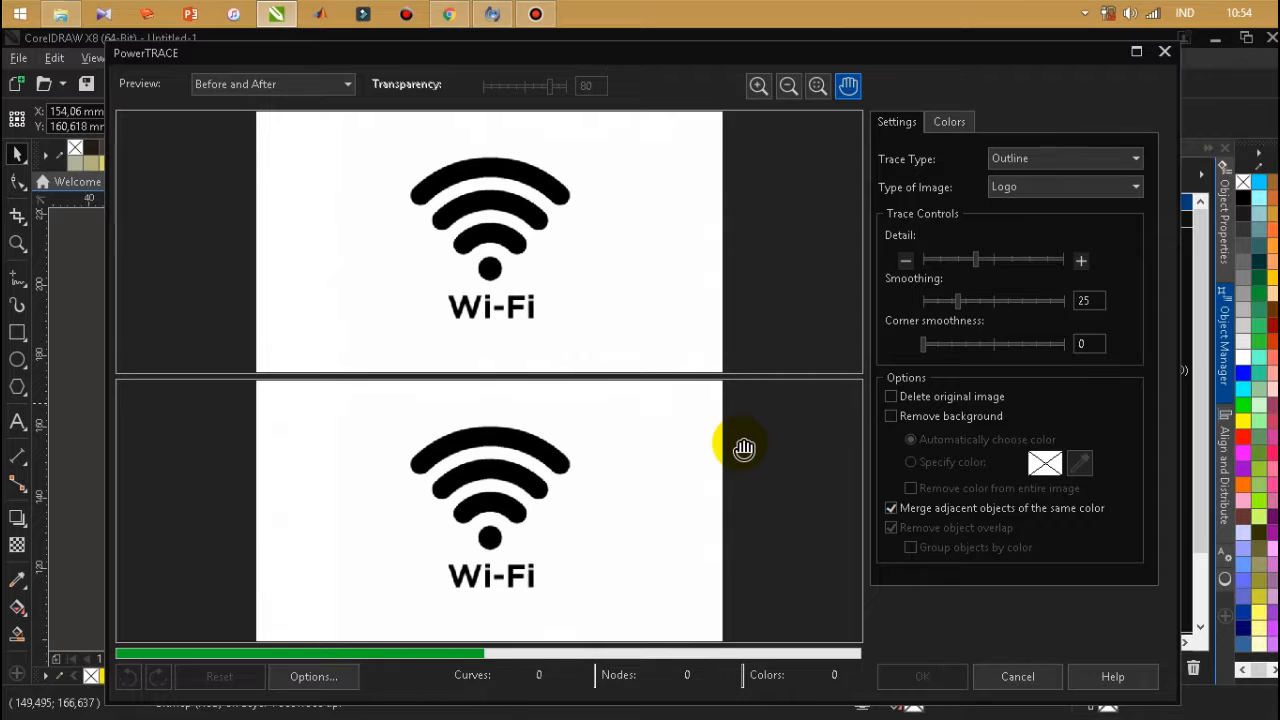
{"action": "left_click", "coordinate": [922, 676]}
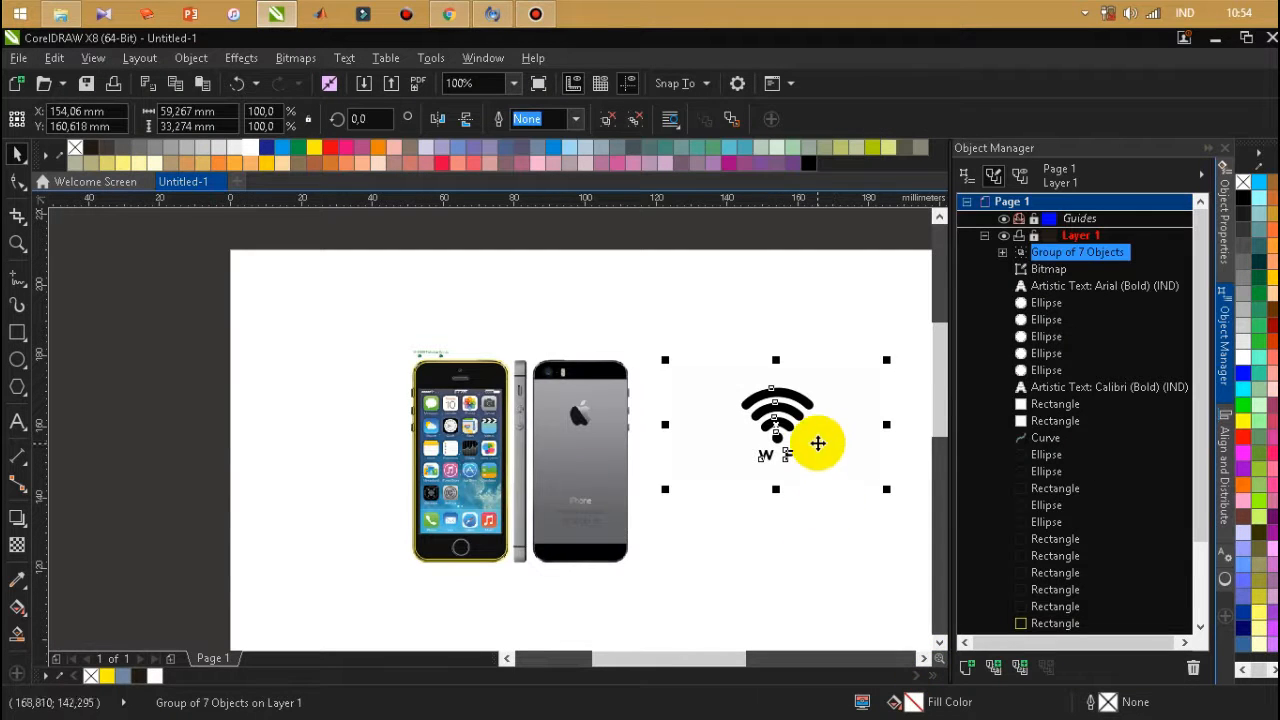
Move the traced Wi-Fi group off the source image and delete the original bitmap.
{"action": "left_click_drag", "start_coordinate": [818, 443], "coordinate": [811, 507]}
{"action": "left_click", "coordinate": [786, 388]}
{"action": "key", "text": "Delete"}
Ungroup the traced Wi-Fi logo and delete its W and F letters.
{"action": "left_click", "coordinate": [798, 494]}
{"action": "scroll", "coordinate": [758, 539], "scroll_direction": "up", "scroll_amount": 1}
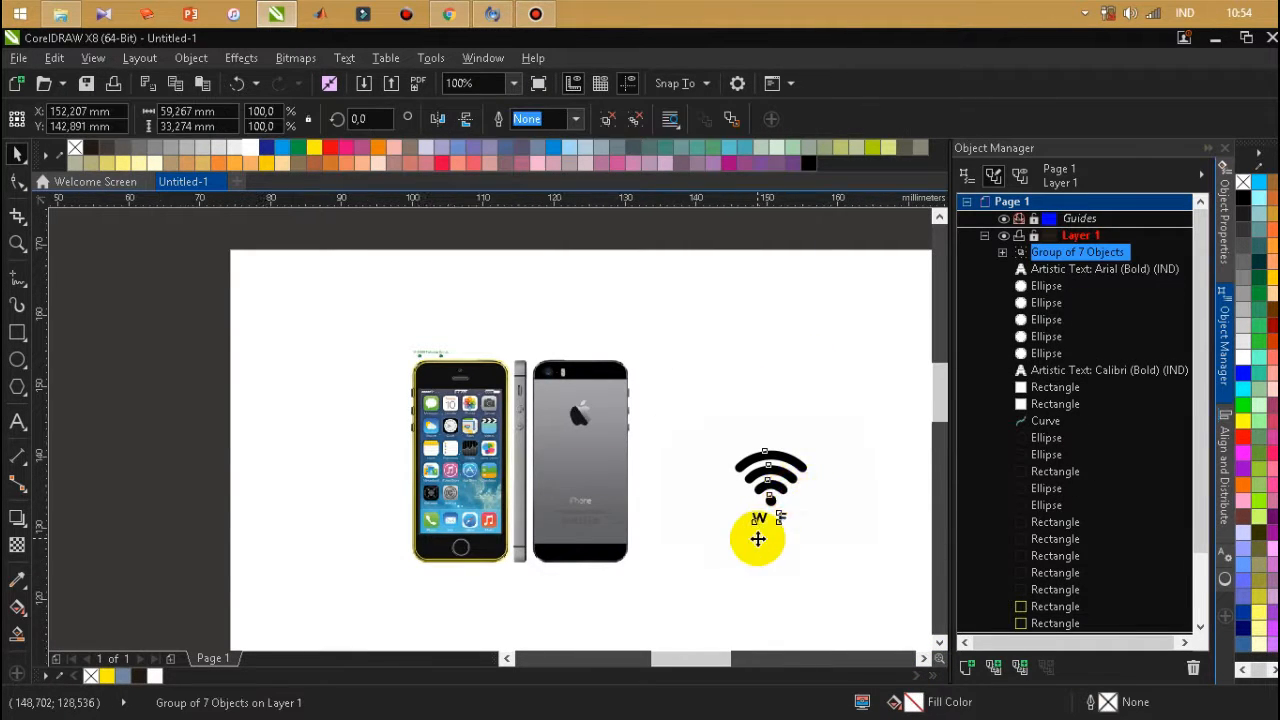
{"action": "right_click", "coordinate": [777, 400]}
{"action": "left_click", "coordinate": [835, 305]}
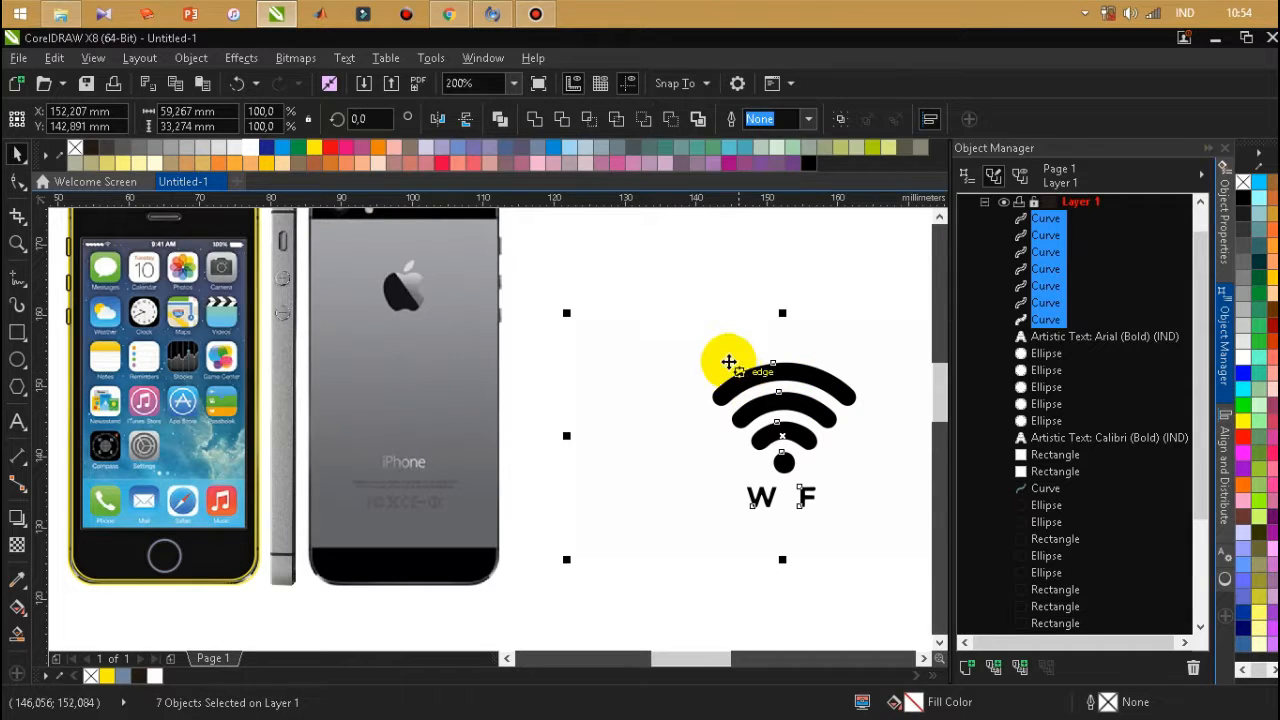
{"action": "left_click", "coordinate": [806, 591]}
{"action": "left_click_drag", "start_coordinate": [843, 570], "coordinate": [669, 483]}
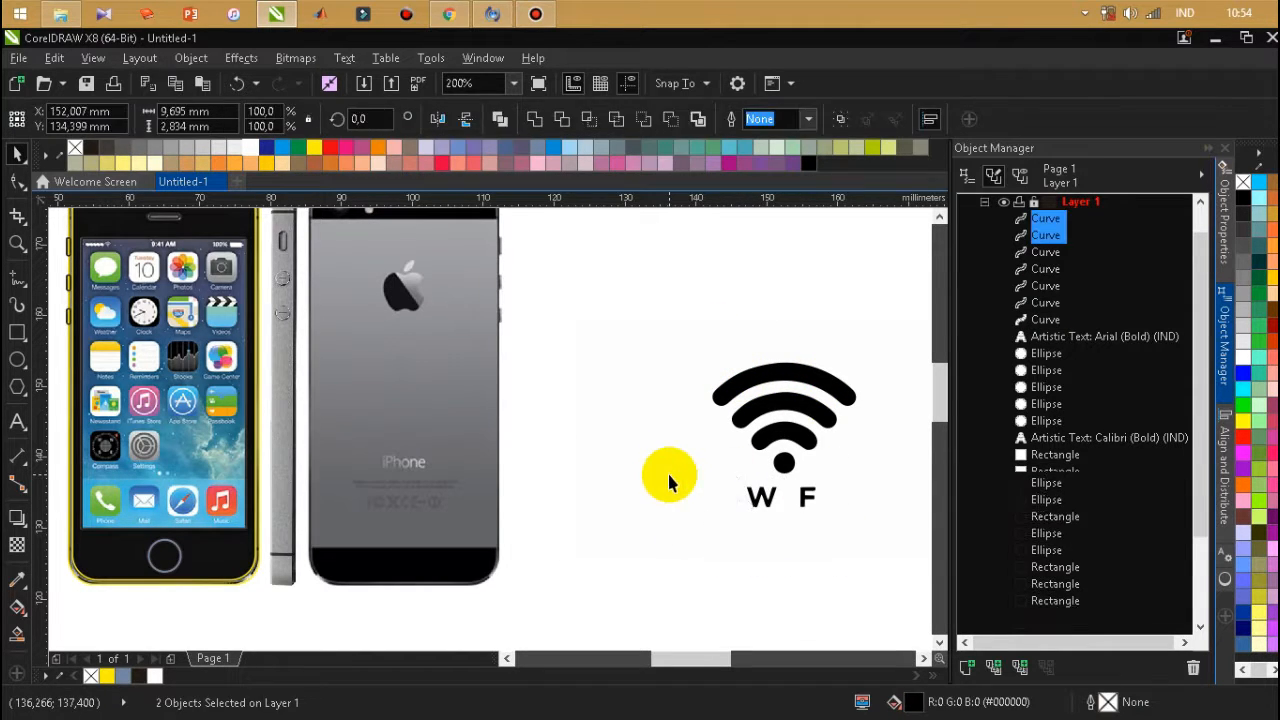
{"action": "key", "text": "Delete"}
Group the Wi-Fi symbol's two inner arcs and dot, and scale the group to about 0.79 mm wide below the photo's Wi-Fi icon.
{"action": "left_click_drag", "start_coordinate": [872, 352], "coordinate": [714, 515]}
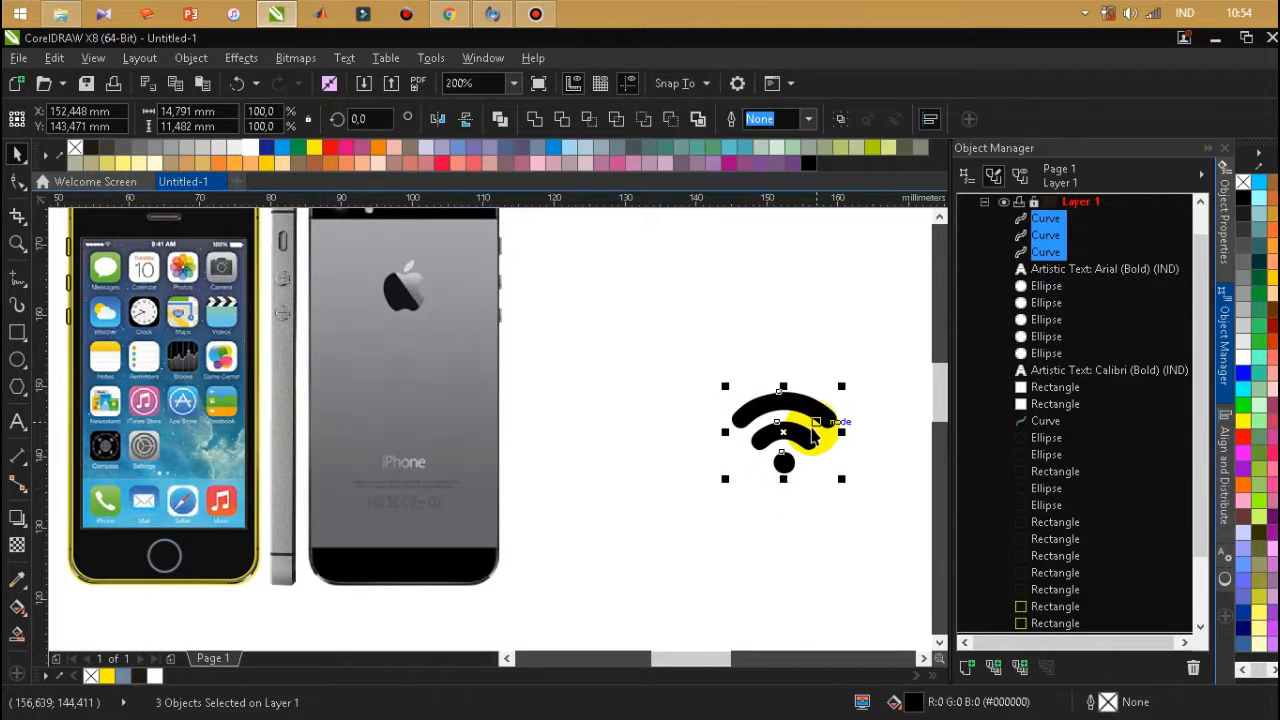
{"action": "key", "text": "ctrl+g"}
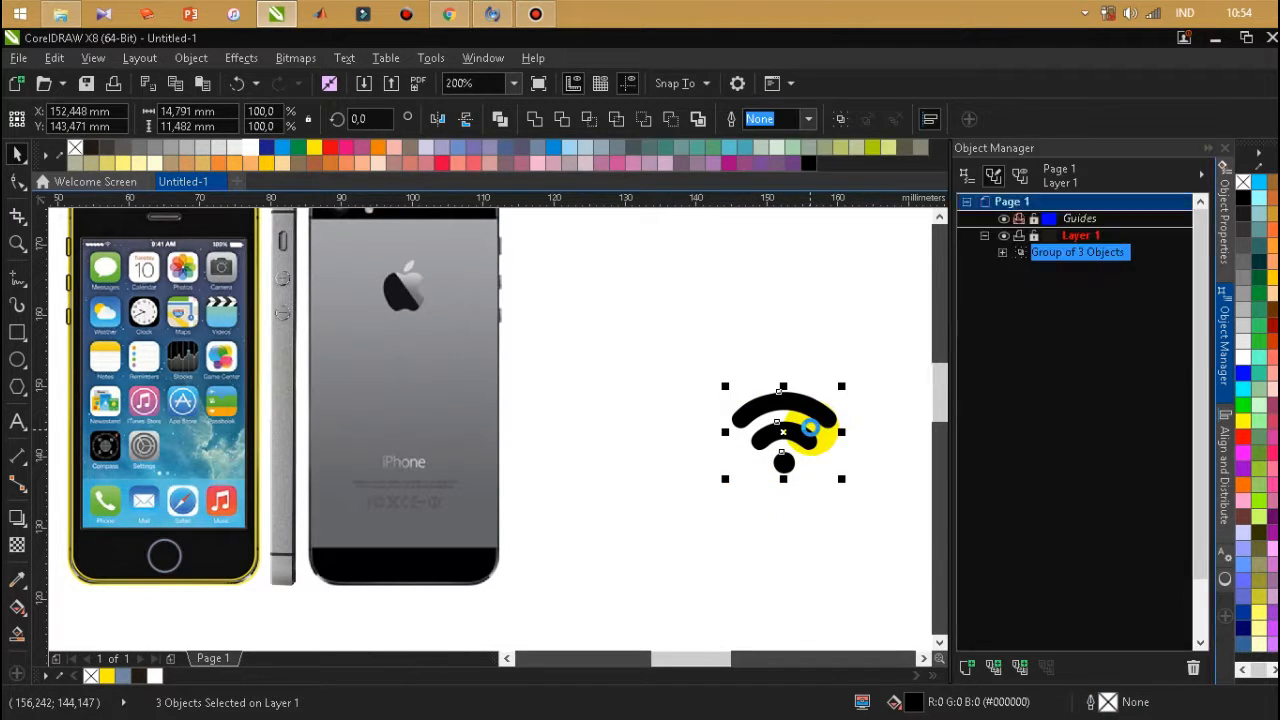
{"action": "left_click_drag", "start_coordinate": [841, 386], "coordinate": [150, 248]}
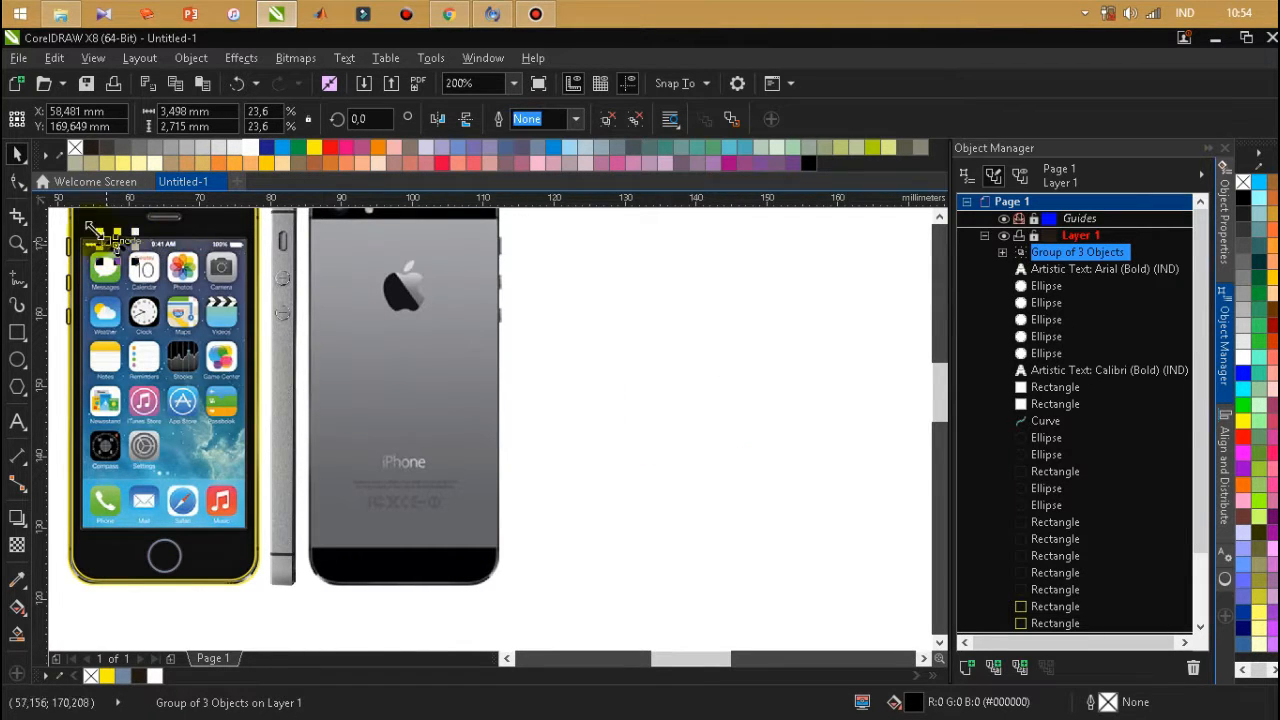
{"action": "key", "text": "shift+F2"}
{"action": "left_click_drag", "start_coordinate": [669, 337], "coordinate": [336, 588]}
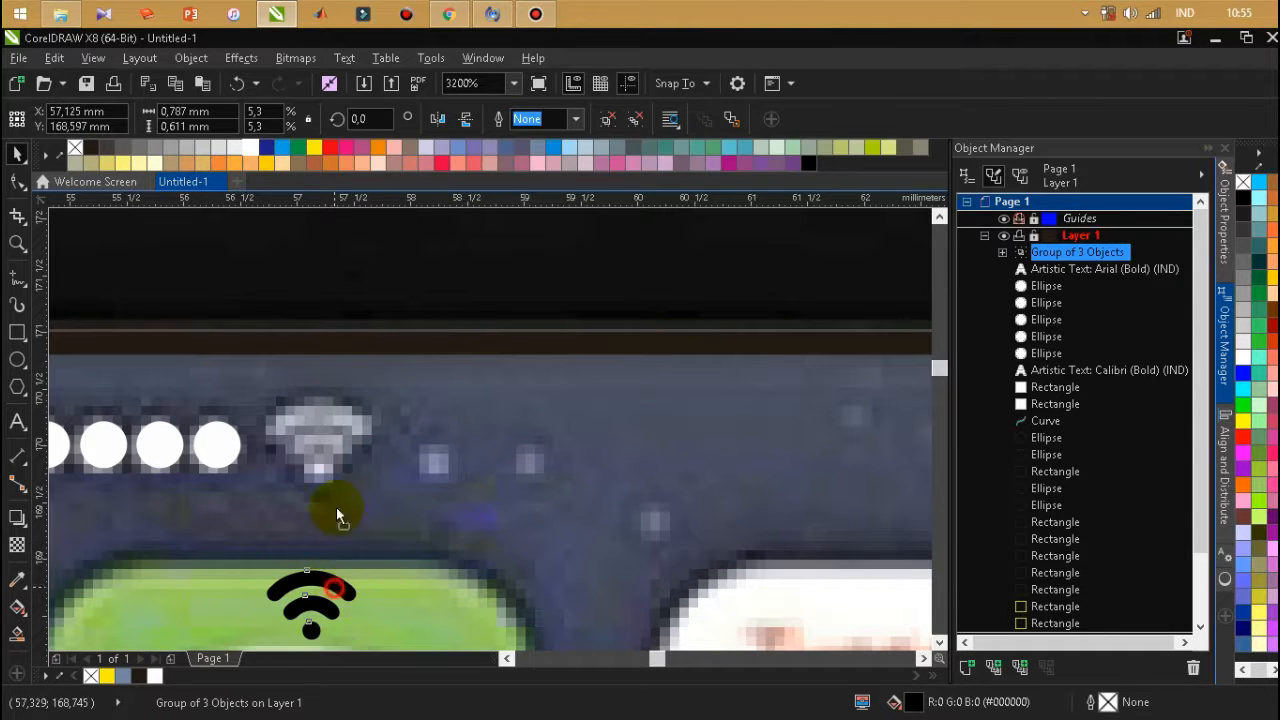
Fit the Wi-Fi symbol over the photo's icon beside the signal dots at about 0.91 mm wide and fill it white.
{"action": "mouse_move", "coordinate": [339, 437]}
{"action": "left_mouse_down"}
{"action": "mouse_move", "coordinate": [337, 425]}
{"action": "mouse_move", "coordinate": [338, 440]}
{"action": "left_mouse_up"}
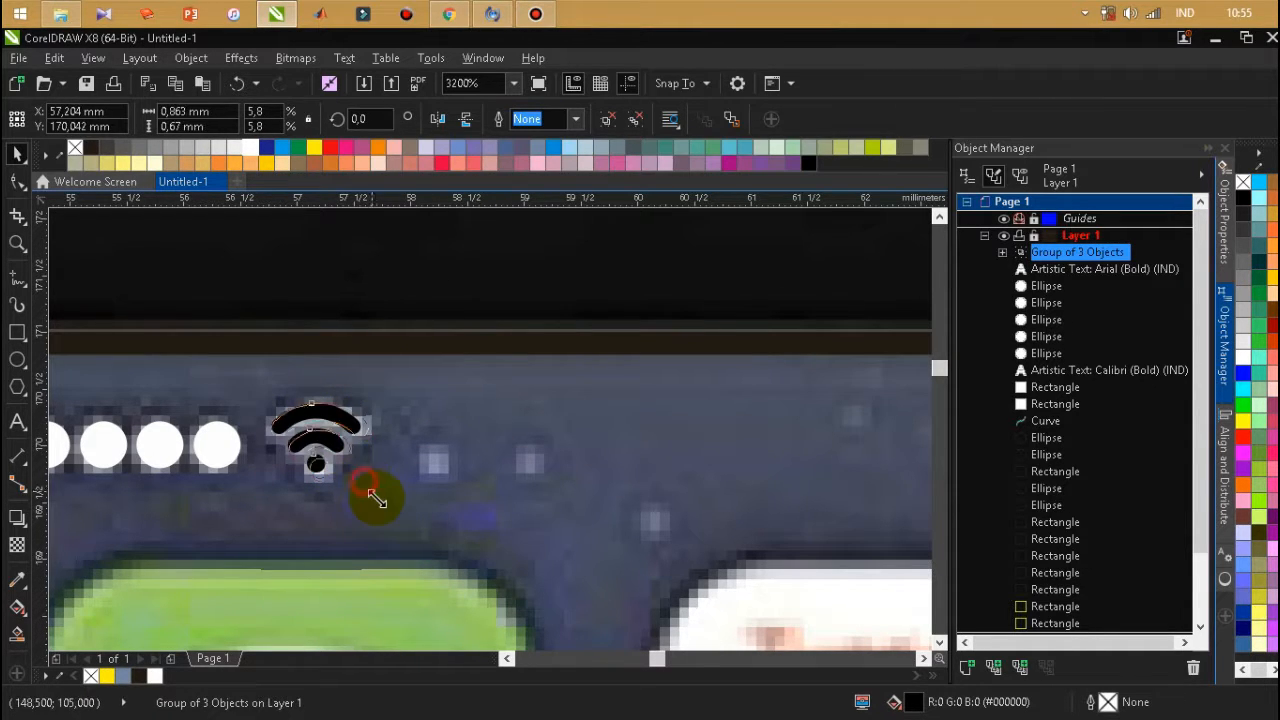
{"action": "left_click_drag", "start_coordinate": [376, 499], "coordinate": [362, 488]}
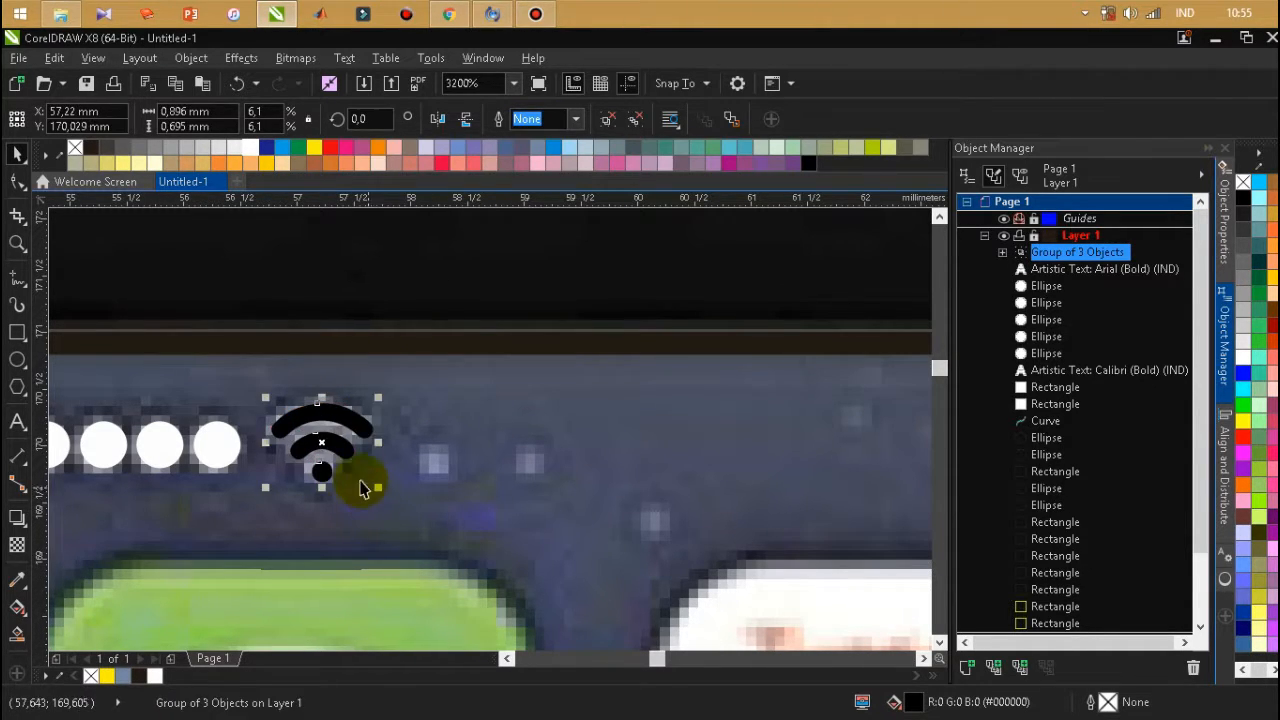
{"action": "left_click", "coordinate": [280, 467]}
{"action": "left_click_drag", "start_coordinate": [266, 400], "coordinate": [255, 405]}
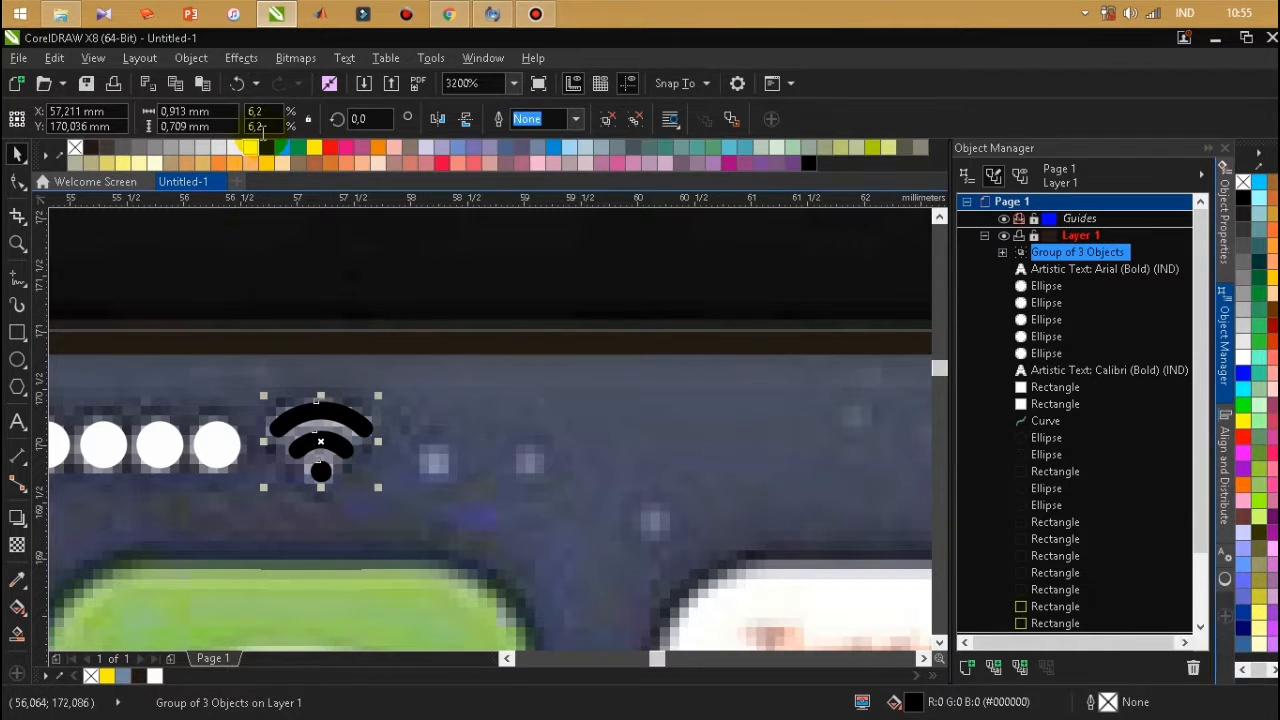
{"action": "scroll", "coordinate": [320, 312], "scroll_direction": "down", "scroll_amount": 2}
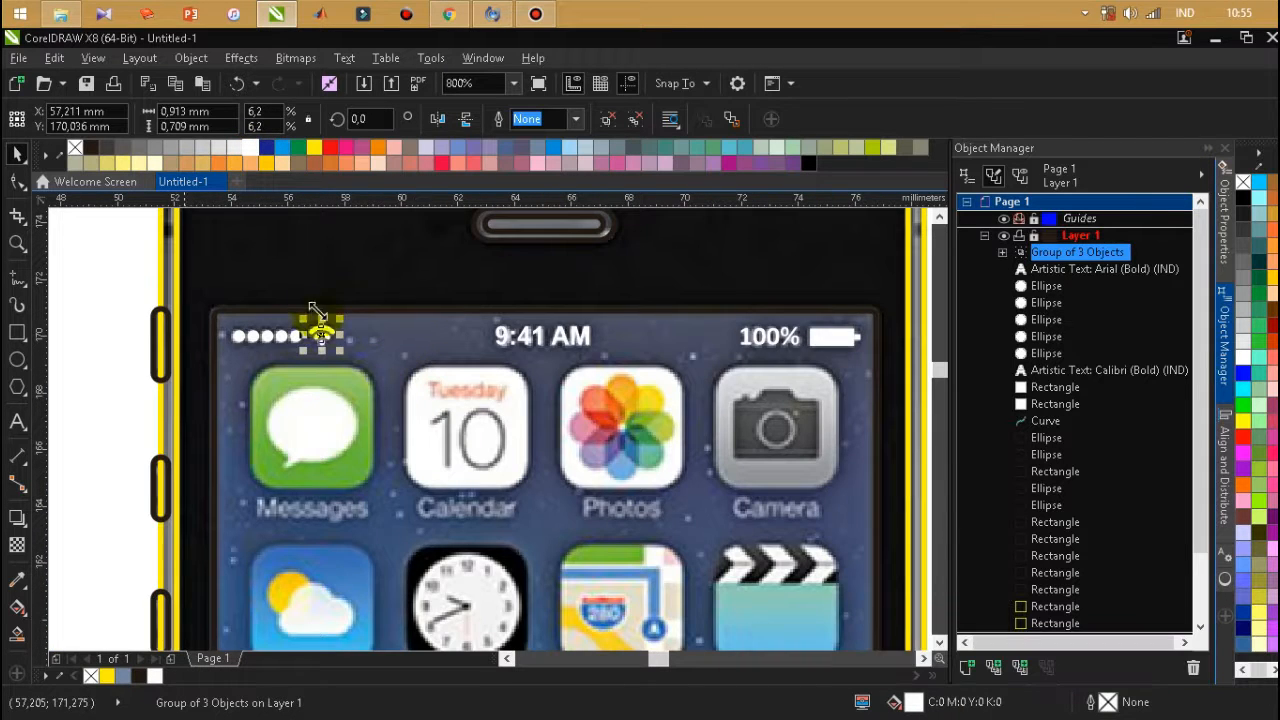
{"action": "scroll", "coordinate": [367, 322], "scroll_direction": "down", "scroll_amount": 1}
{"action": "left_click", "coordinate": [191, 371]}
Sample the grey of the phone's metal side edge from the photo into the document palette.
{"action": "scroll", "coordinate": [362, 272], "scroll_direction": "down", "scroll_amount": 1}
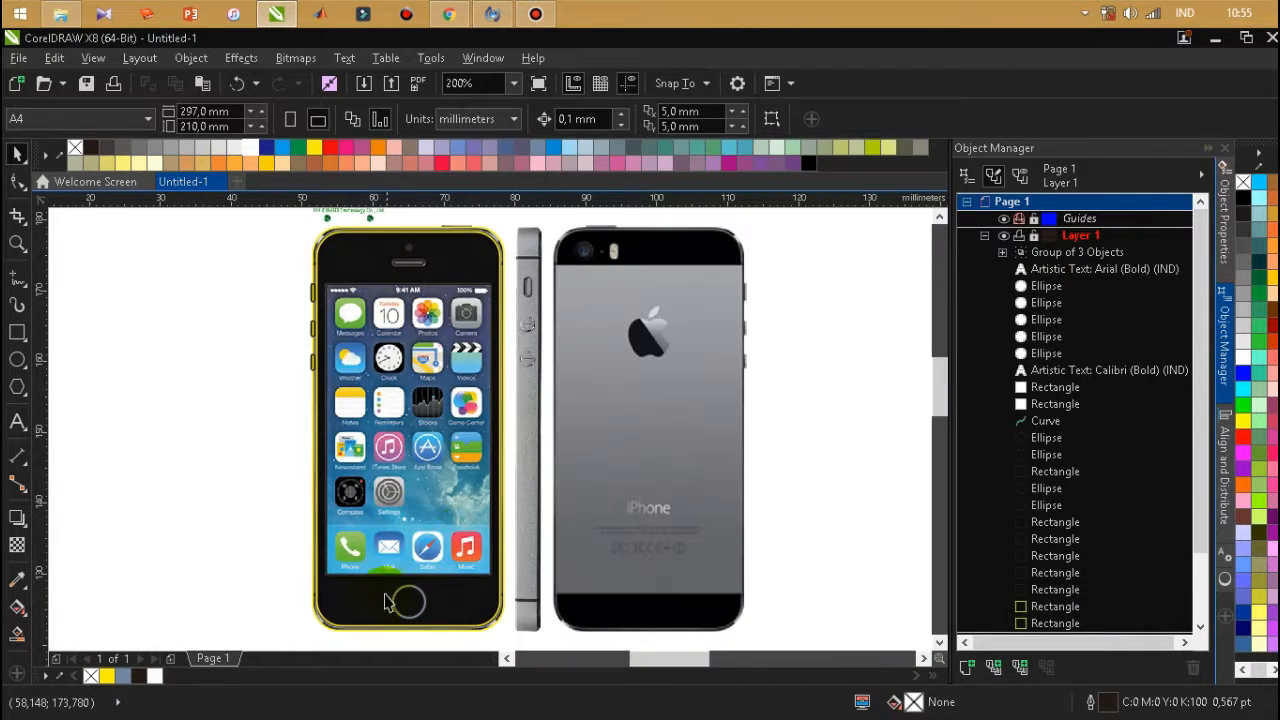
{"action": "scroll", "coordinate": [372, 345], "scroll_direction": "up", "scroll_amount": 2}
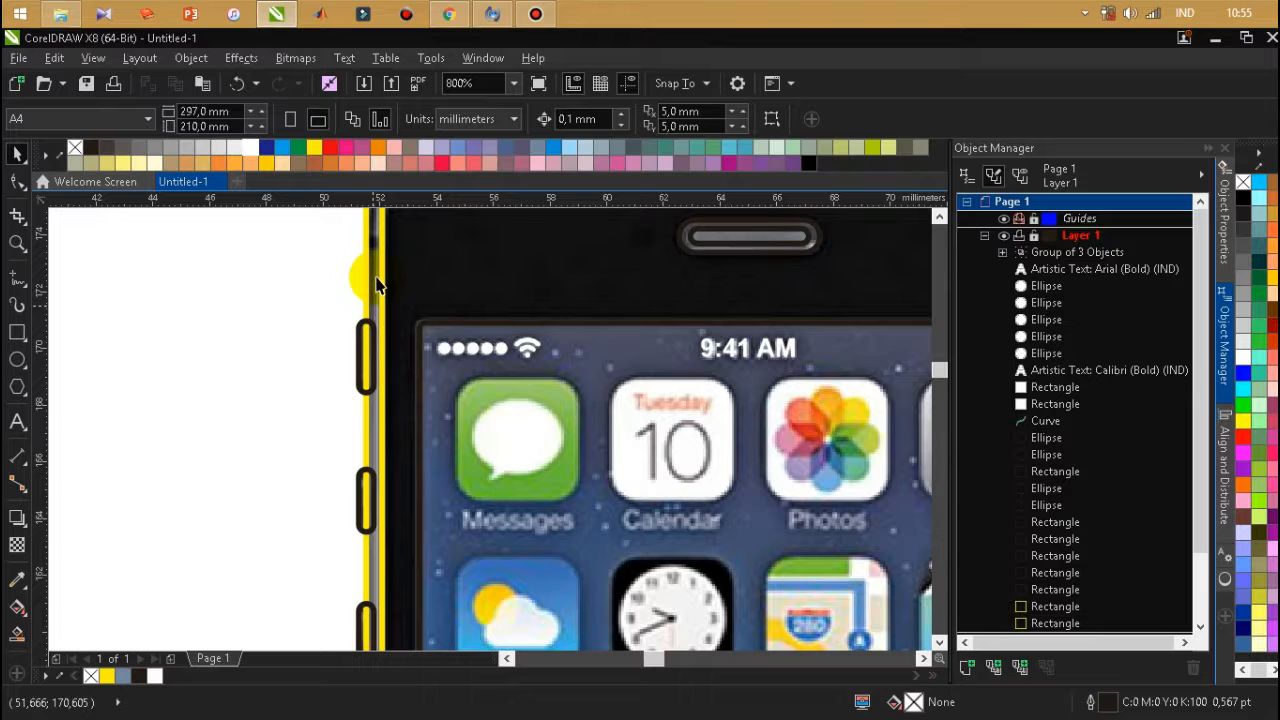
{"action": "scroll", "coordinate": [371, 520], "scroll_direction": "down", "scroll_amount": 2}
{"action": "scroll", "coordinate": [403, 487], "scroll_direction": "up", "scroll_amount": 1}
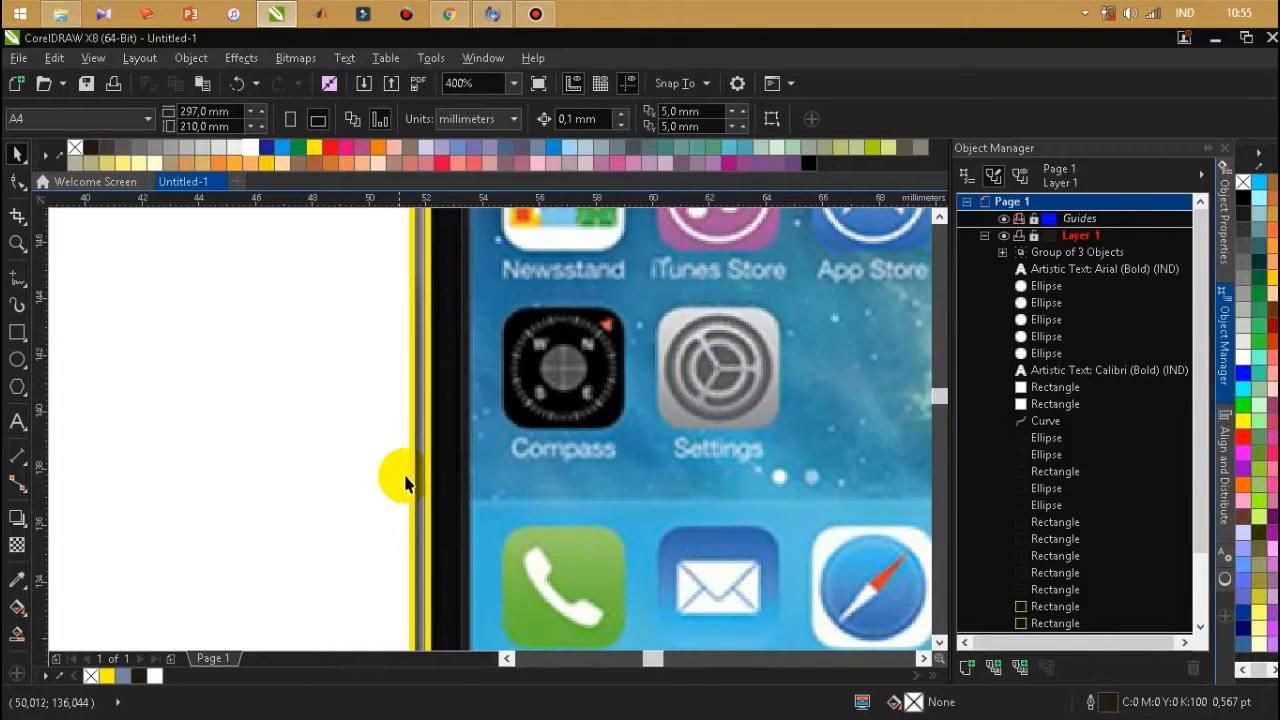
{"action": "scroll", "coordinate": [403, 487], "scroll_direction": "up", "scroll_amount": 2}
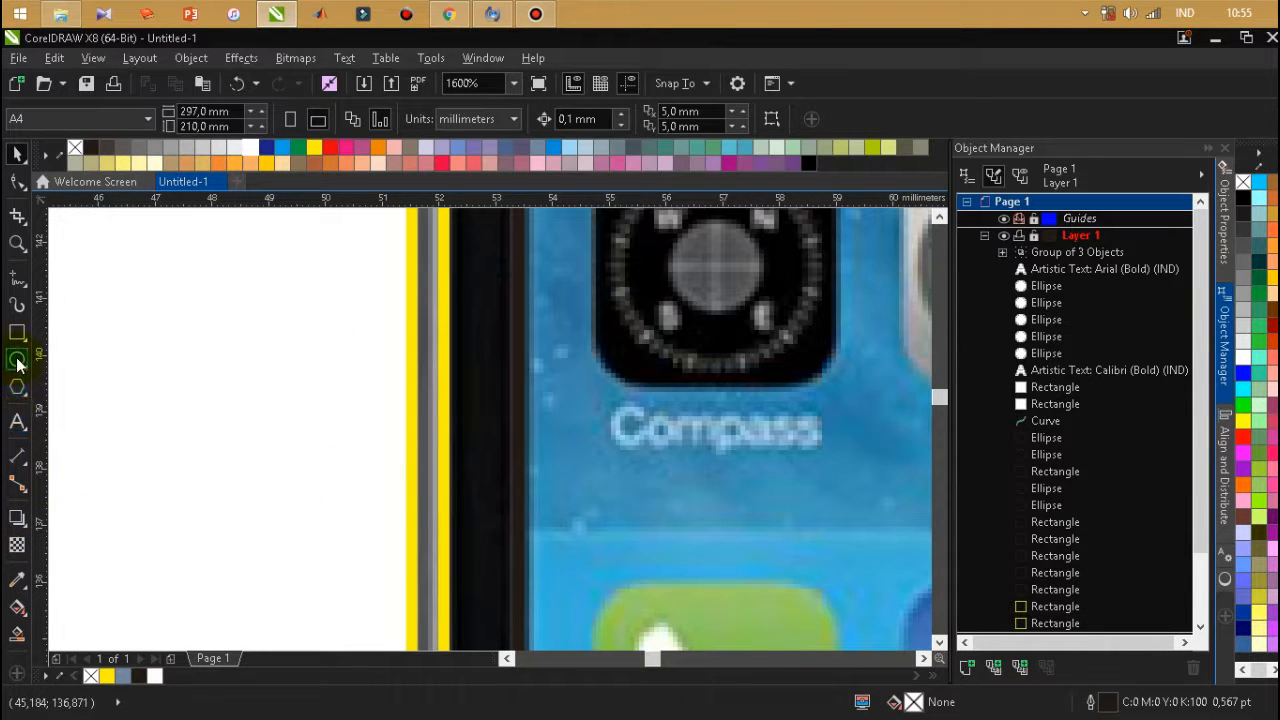
{"action": "left_click", "coordinate": [63, 673]}
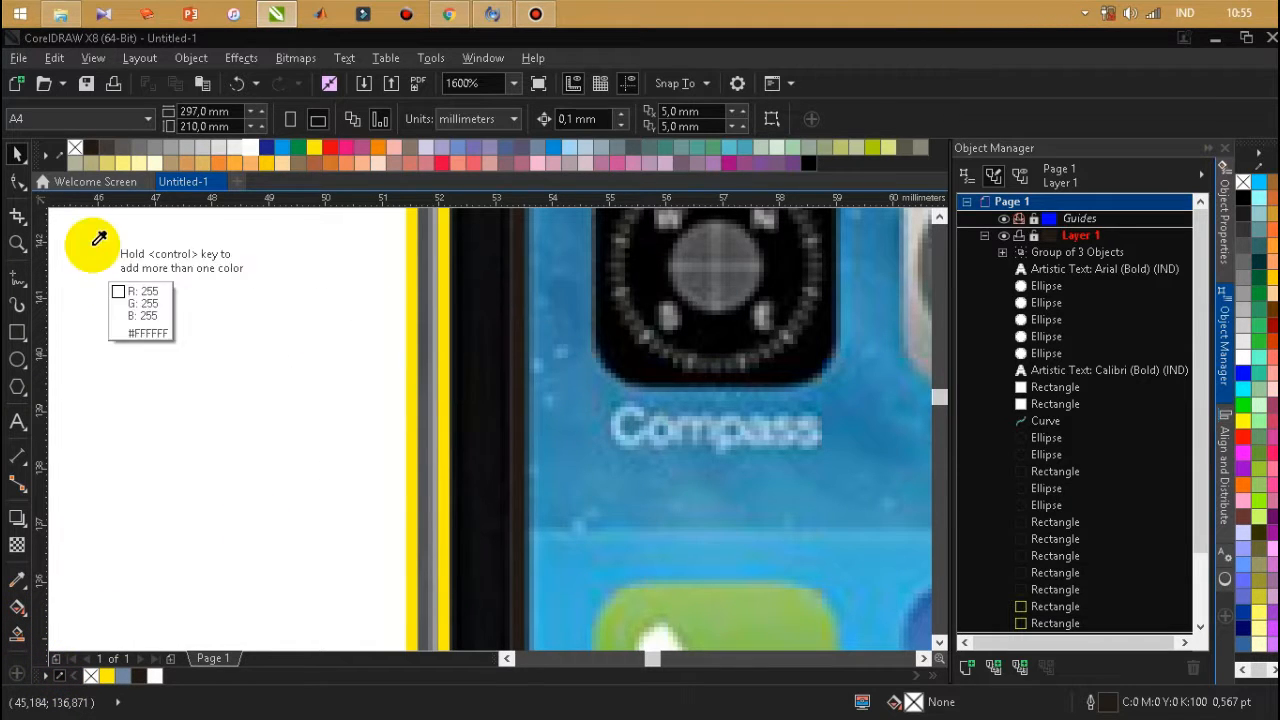
{"action": "left_click", "coordinate": [429, 350]}
{"action": "scroll", "coordinate": [294, 550], "scroll_direction": "down", "scroll_amount": 1}
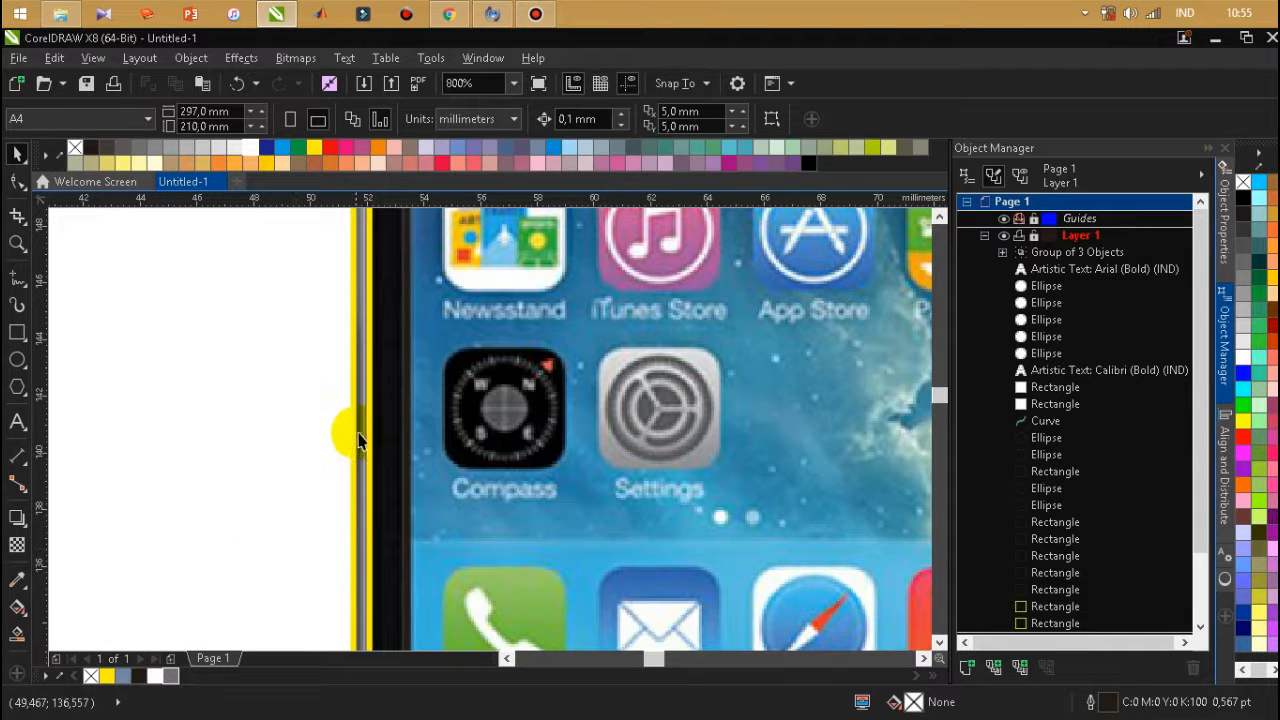
Smart Fill the frame between the two body outlines and colour it with the sampled grey #706F74.
{"action": "left_click", "coordinate": [17, 633]}
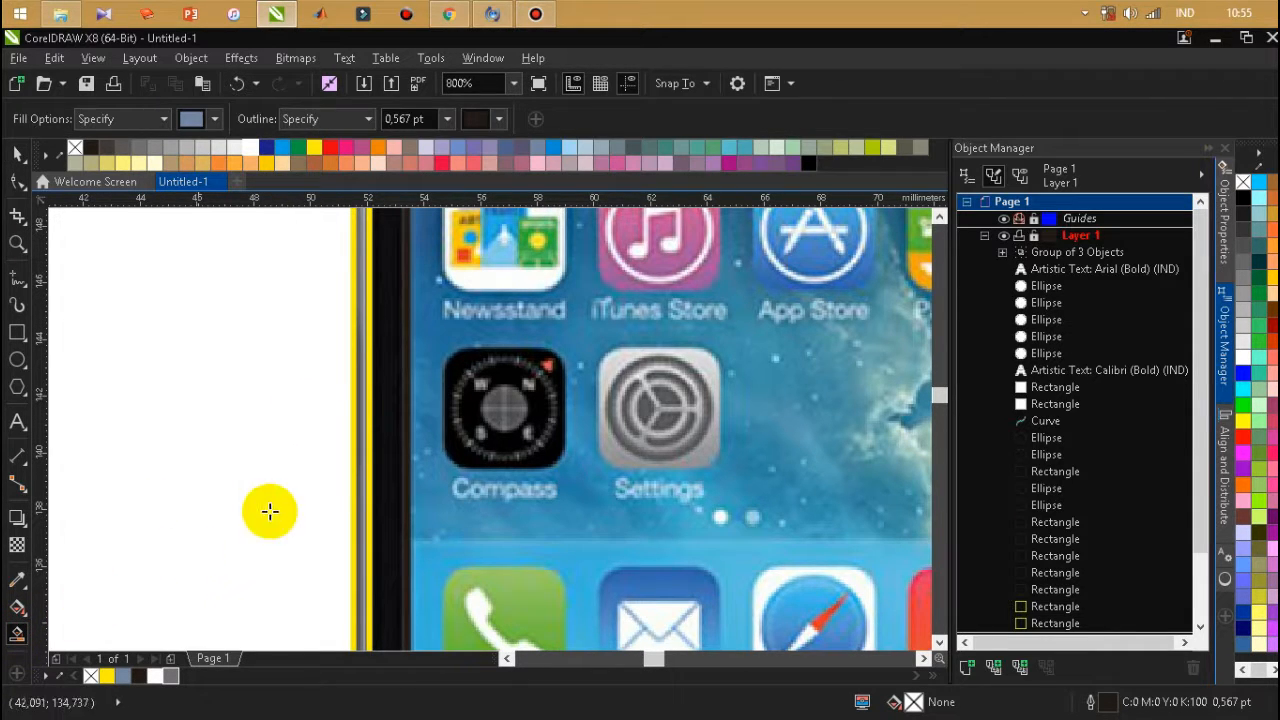
{"action": "left_click", "coordinate": [358, 447]}
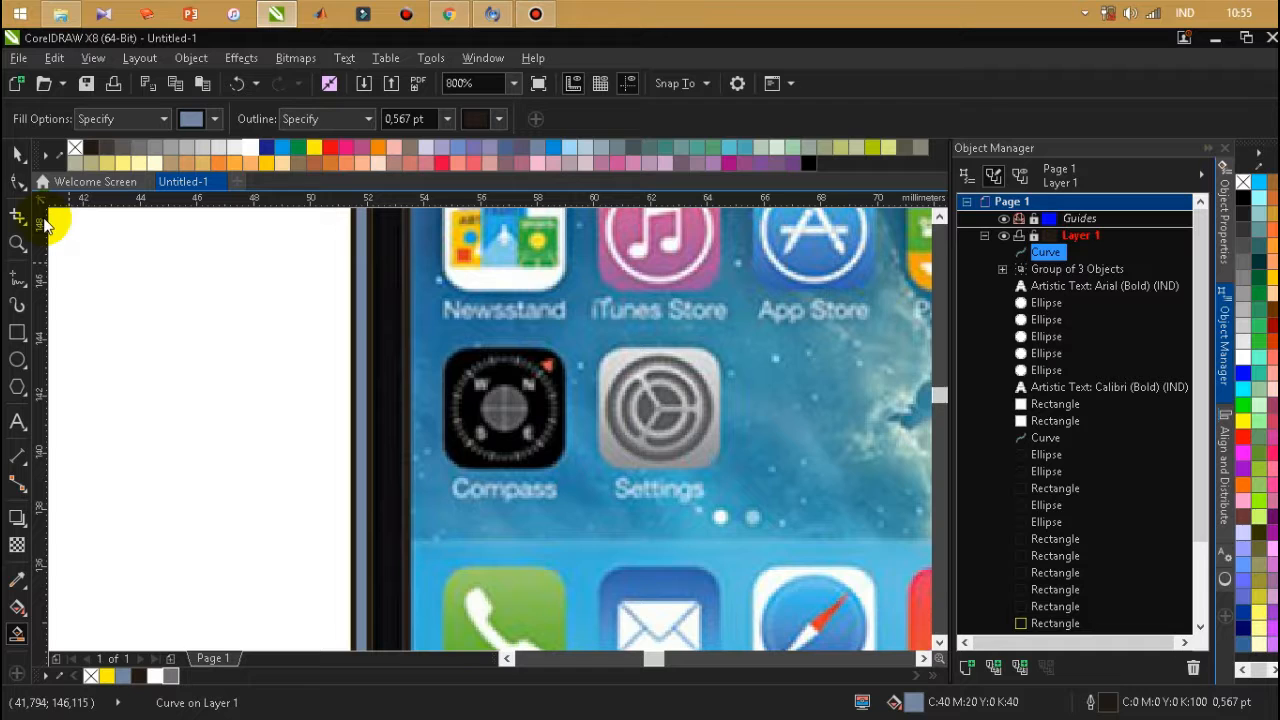
{"action": "left_click", "coordinate": [16, 158]}
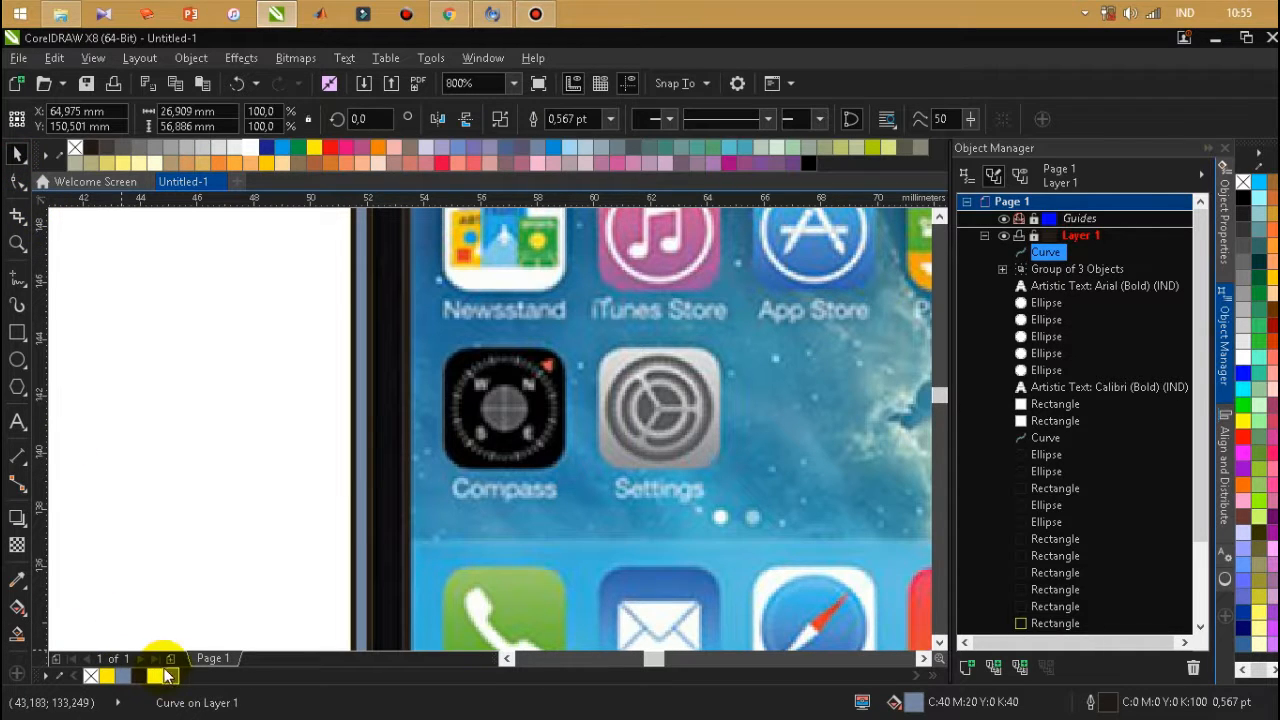
{"action": "left_click", "coordinate": [178, 683]}
Sample the grey #6A6D74 from the photo's earpiece speaker into the document palette.
{"action": "scroll", "coordinate": [277, 428], "scroll_direction": "down", "scroll_amount": 5}
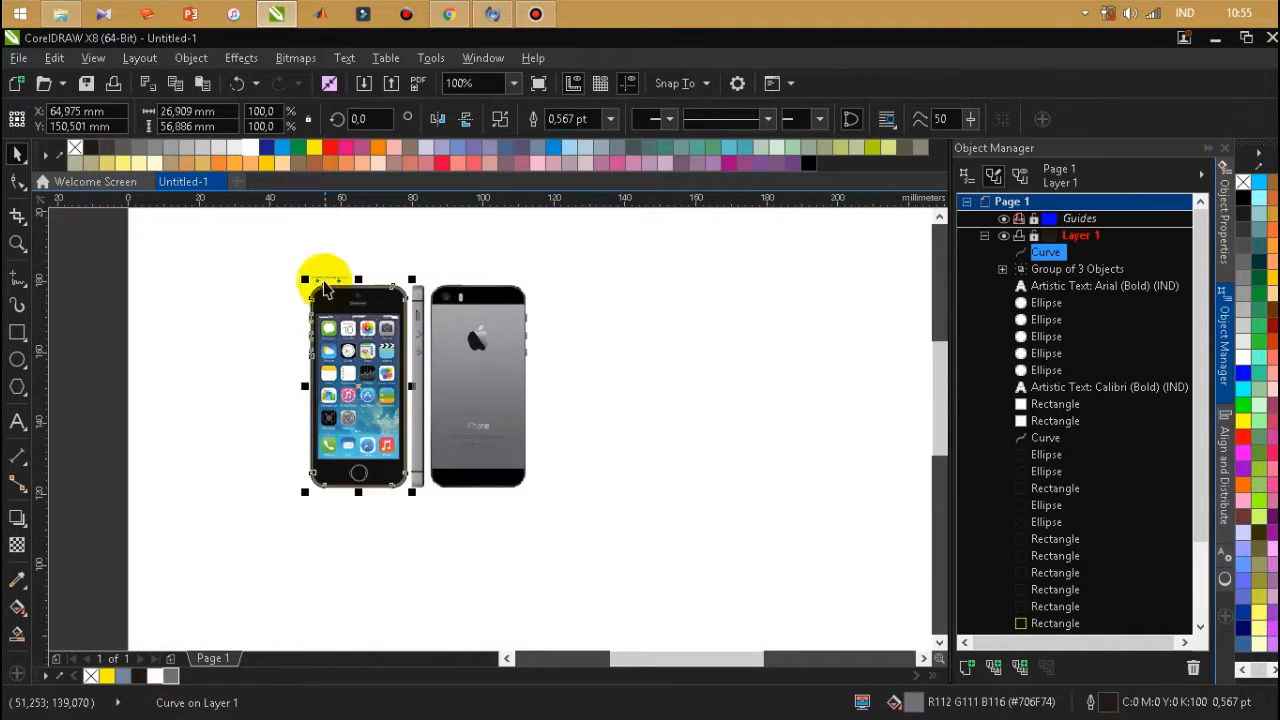
{"action": "scroll", "coordinate": [320, 277], "scroll_direction": "up", "scroll_amount": 4}
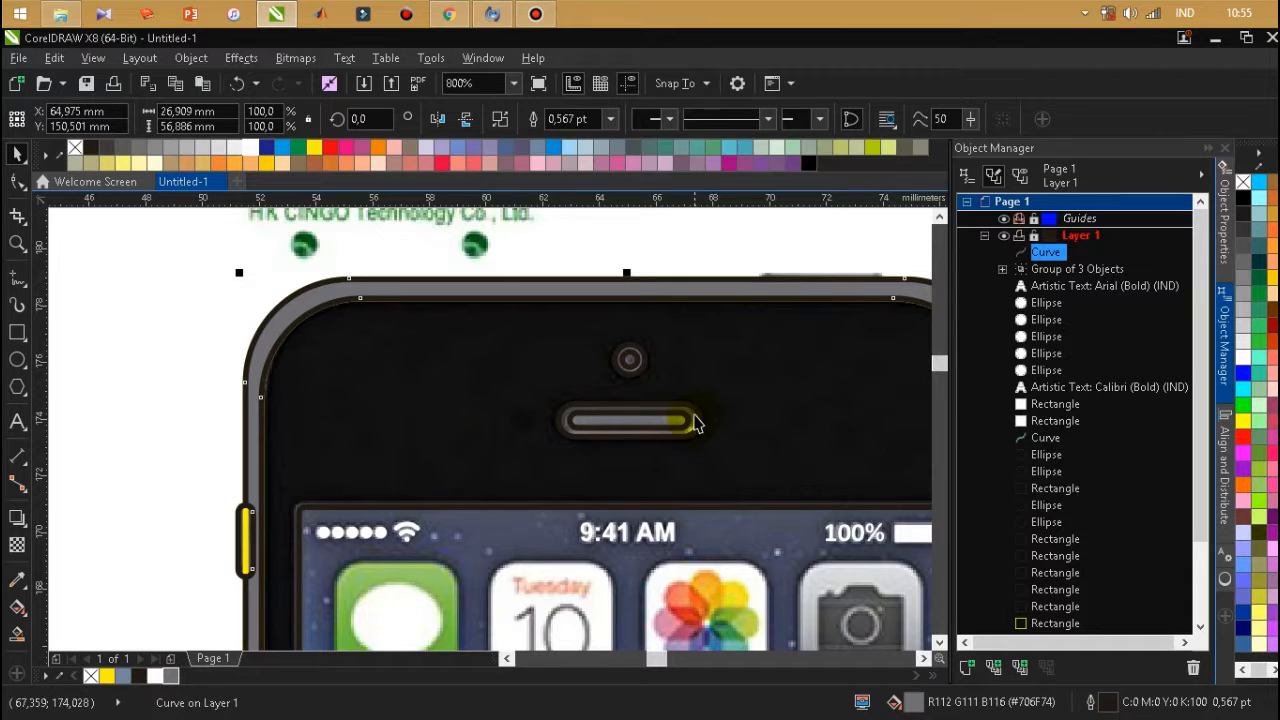
{"action": "scroll", "coordinate": [696, 423], "scroll_direction": "up", "scroll_amount": 2}
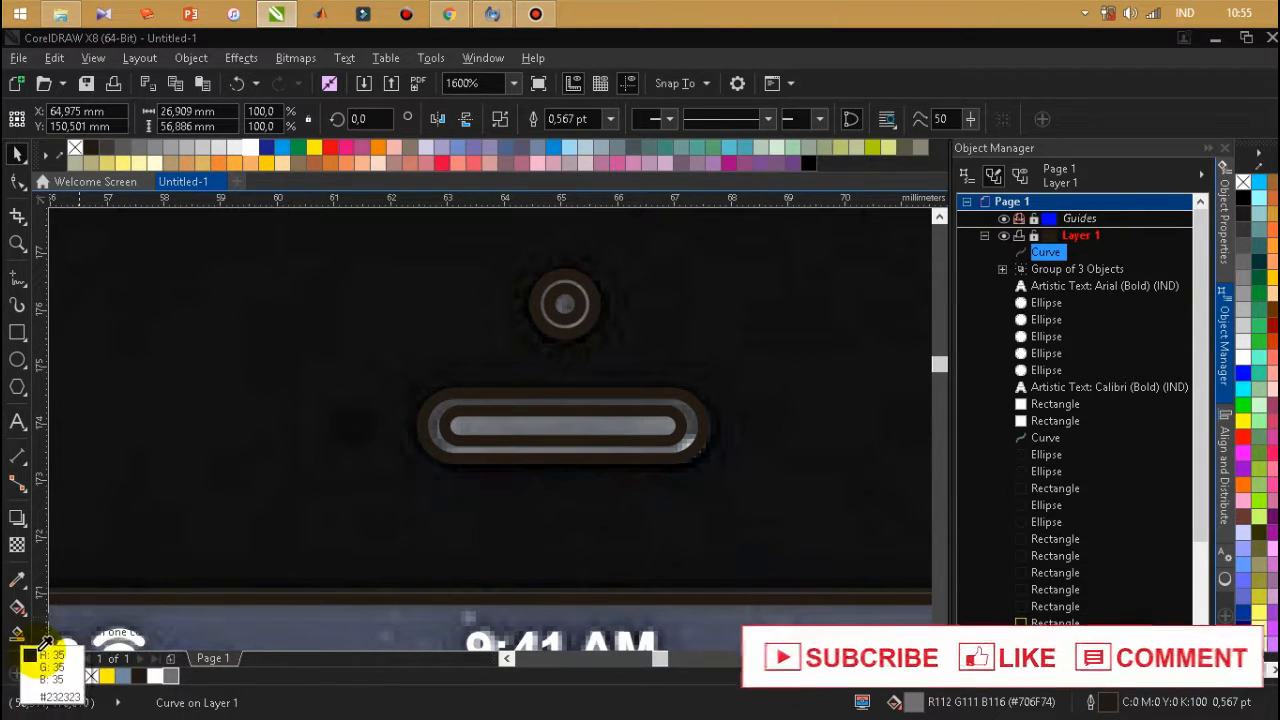
{"action": "left_click", "coordinate": [626, 419]}
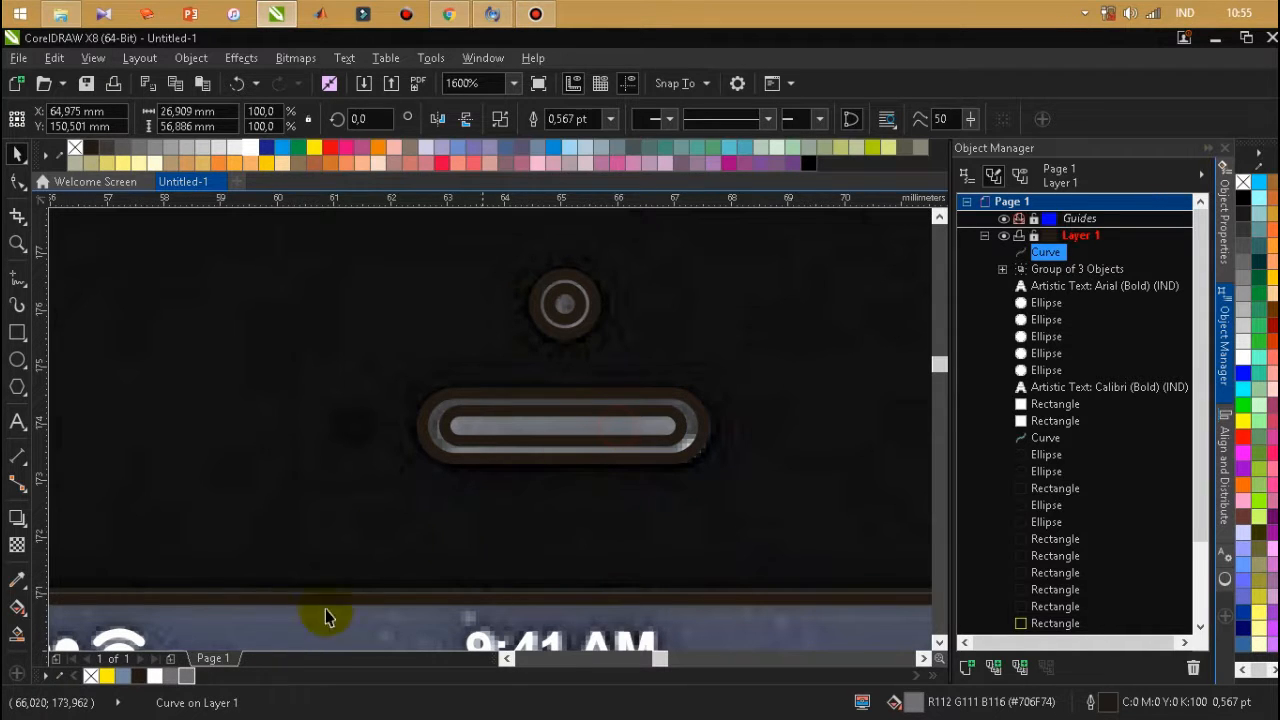
Smart Fill the earpiece speaker's inner slot and the ring surrounding it.
{"action": "left_click", "coordinate": [18, 633]}
{"action": "left_click", "coordinate": [511, 426]}
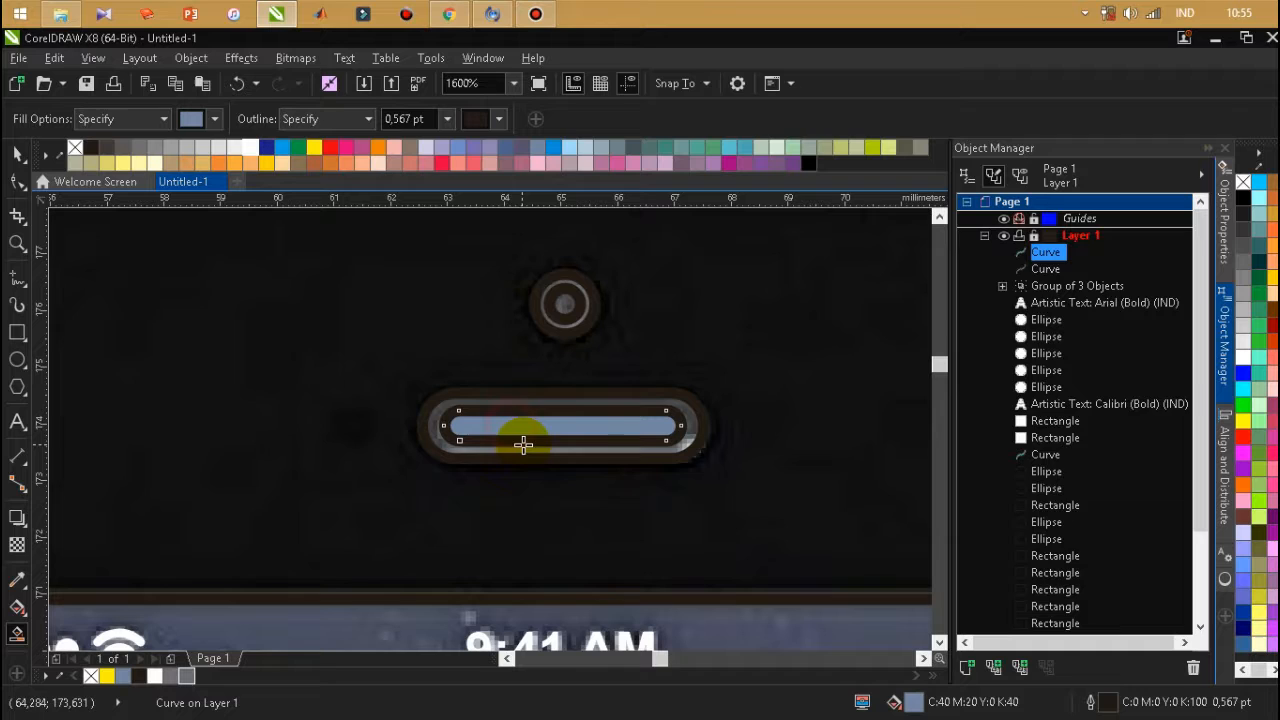
{"action": "left_click", "coordinate": [519, 449]}
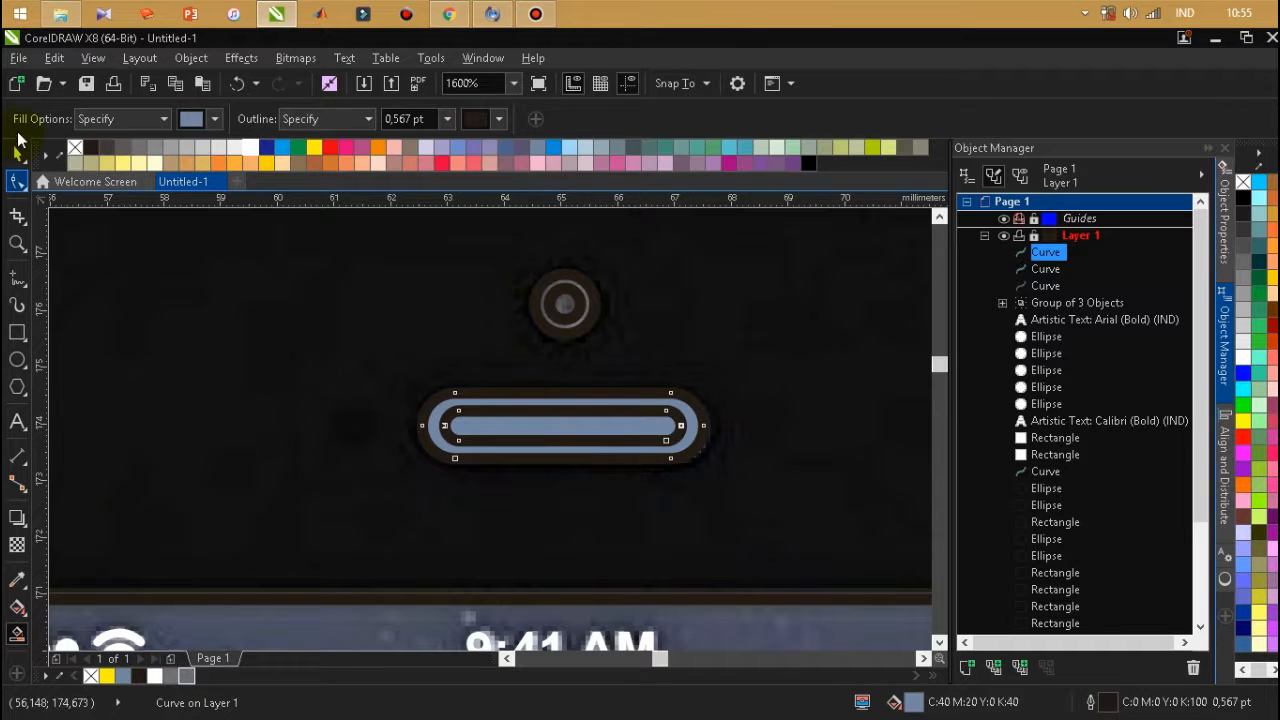
Try to recolour the earpiece speaker's Smart Fill slot with the sampled grey #6A6D74.
{"action": "left_click", "coordinate": [16, 153]}
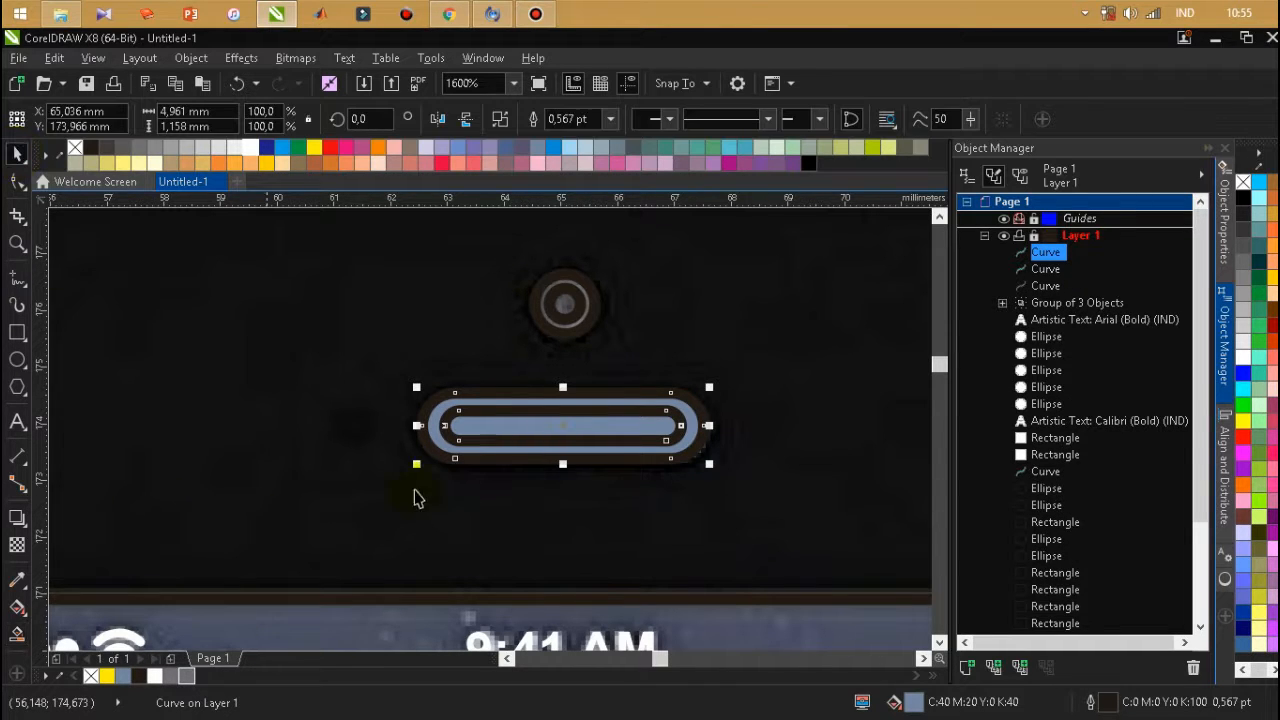
{"action": "left_click", "coordinate": [537, 431]}
{"action": "left_click", "coordinate": [190, 676]}
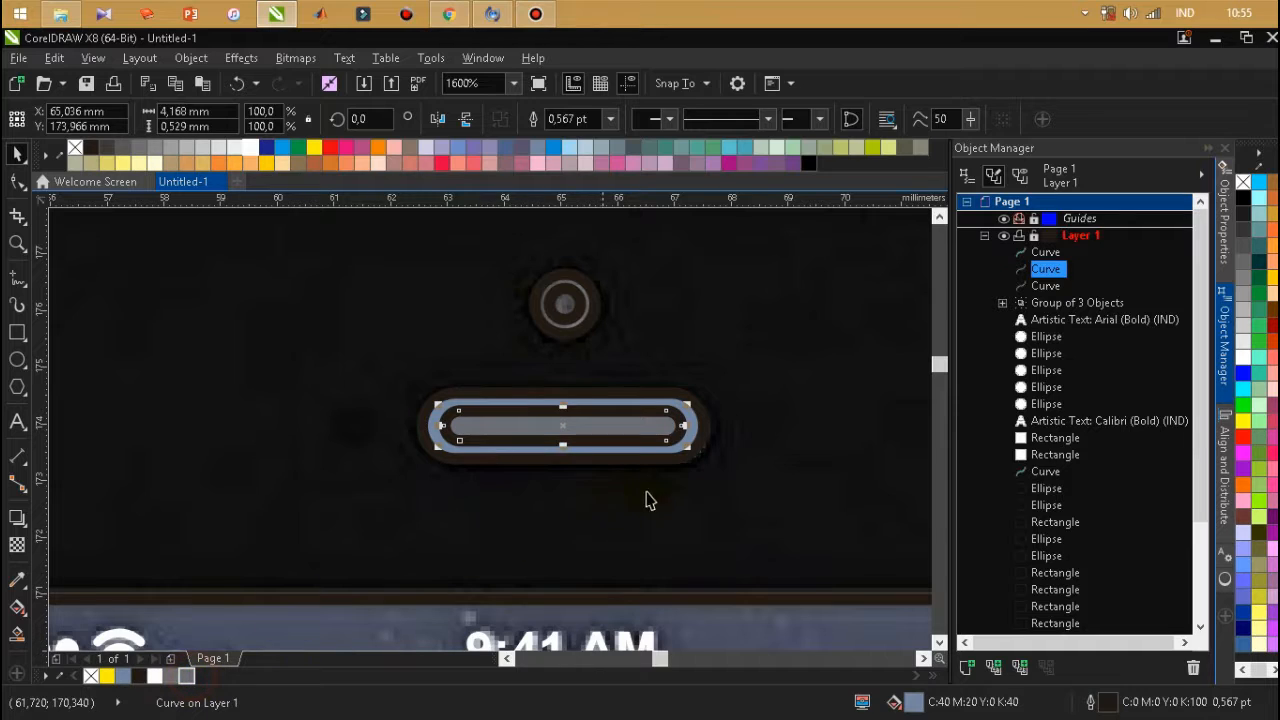
{"action": "left_click", "coordinate": [698, 424]}
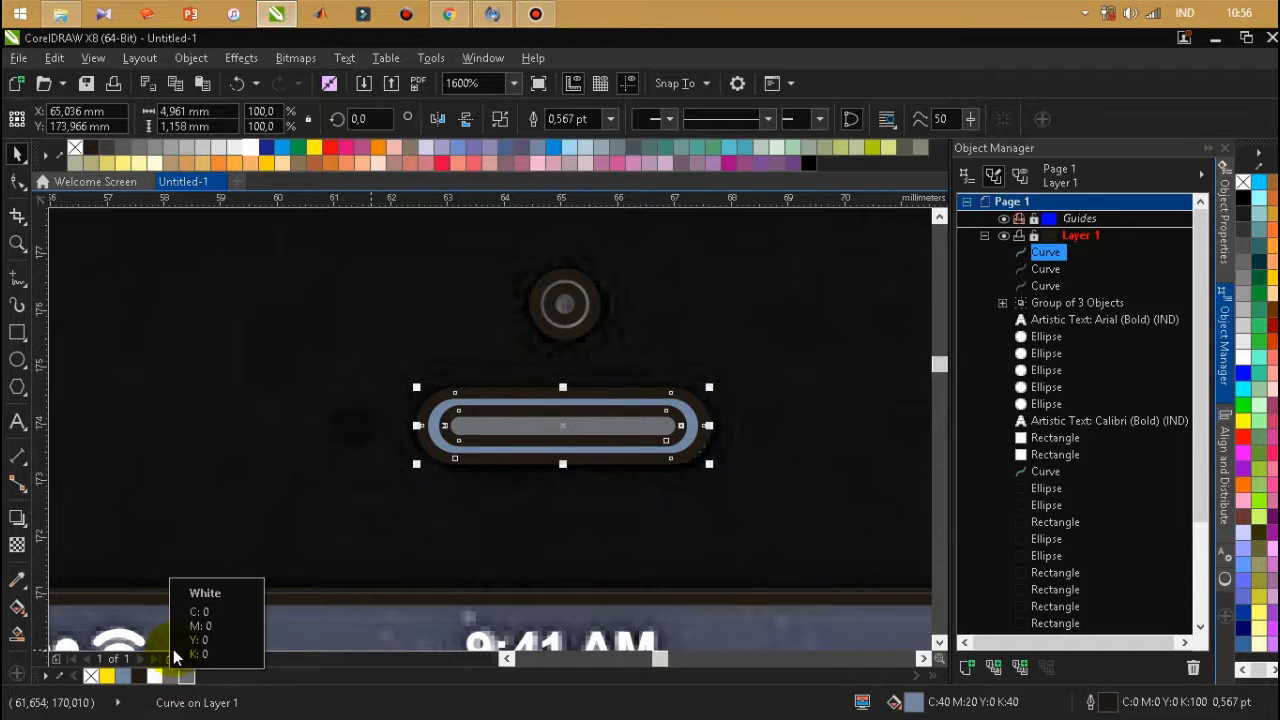
{"action": "key", "text": "Delete"}
Undo the earpiece's Smart Fill shapes and fill its original inner rounded rectangle with grey #6A6D74.
{"action": "key", "text": "ctrl+z"}
{"action": "key", "text": "ctrl+z"}
{"action": "key", "text": "ctrl+z"}
{"action": "key", "text": "ctrl+z"}
{"action": "key", "text": "ctrl+z"}
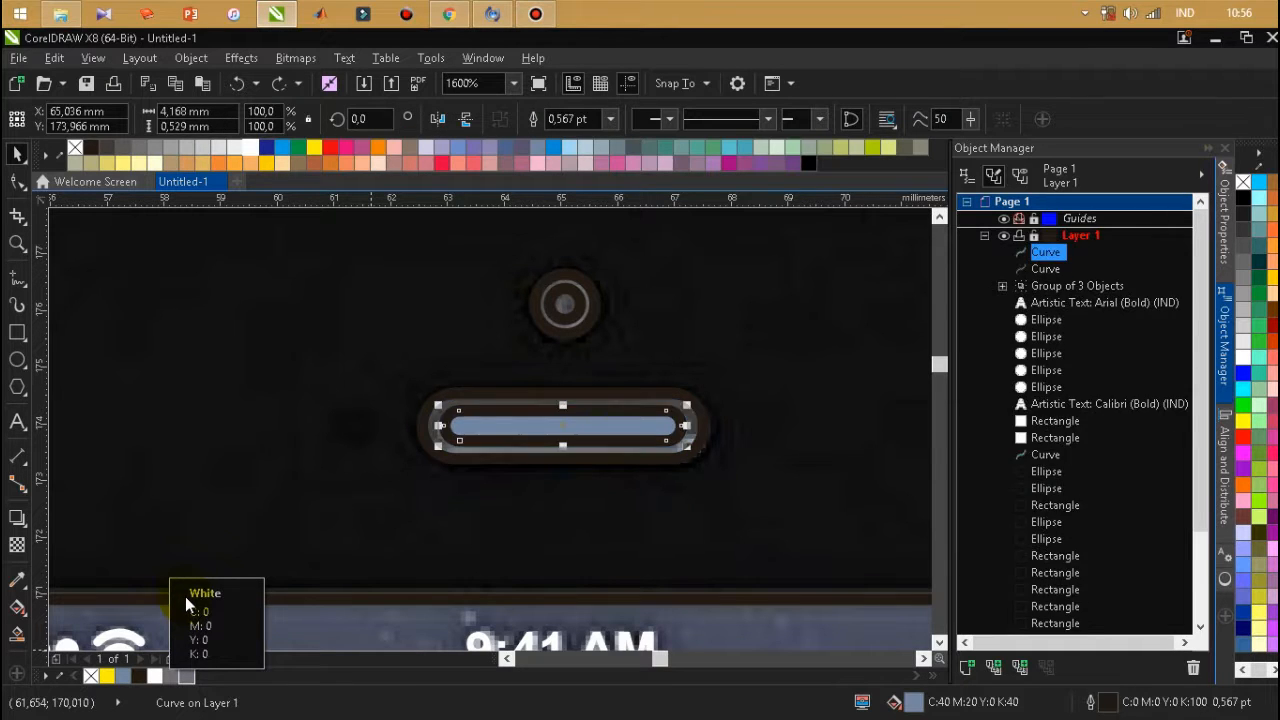
{"action": "left_click", "coordinate": [528, 420]}
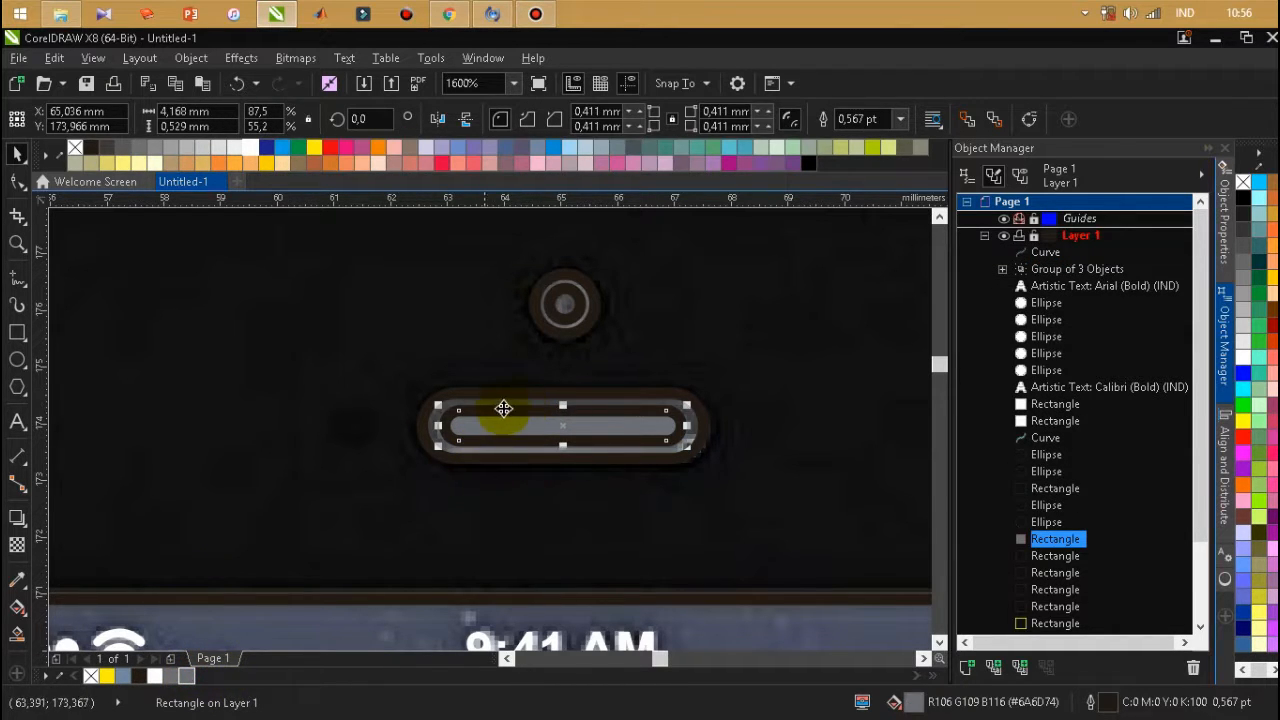
Sample dark grey #373737 from the photo's earpiece ring and fill the earpiece's outer rounded rectangle with it.
{"action": "scroll", "coordinate": [503, 408], "scroll_direction": "up", "scroll_amount": 1}
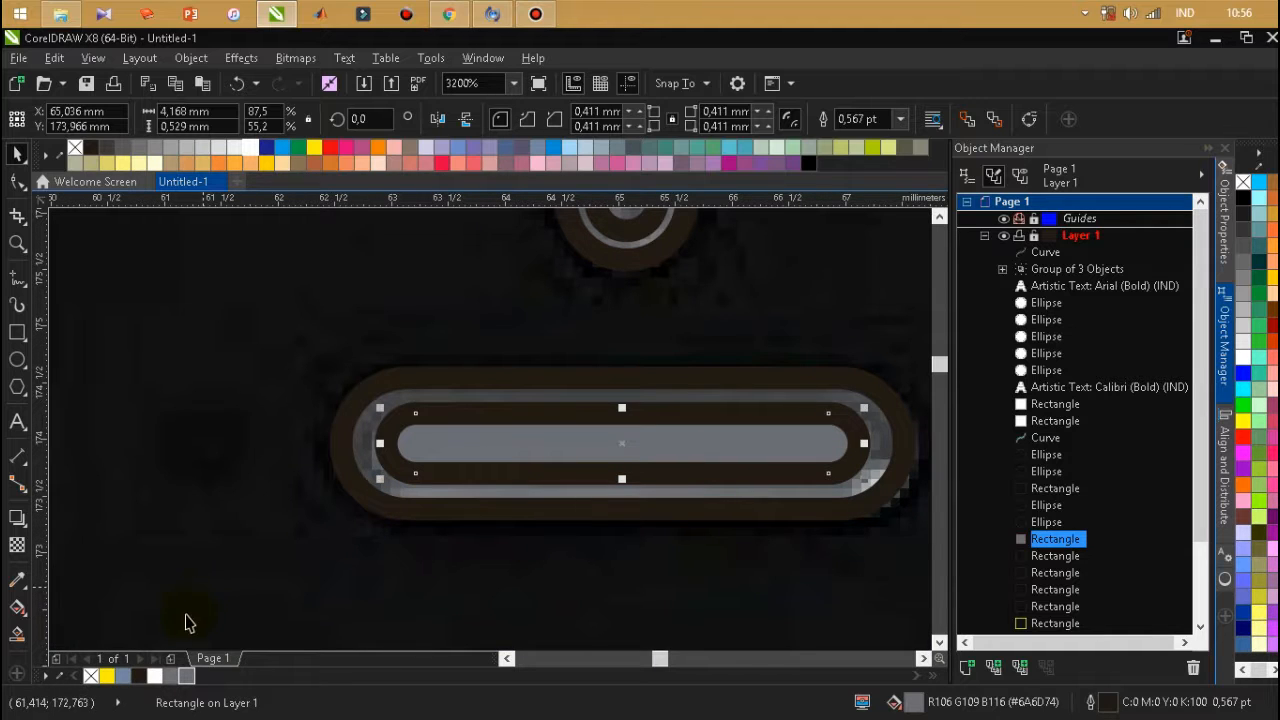
{"action": "left_click", "coordinate": [61, 677]}
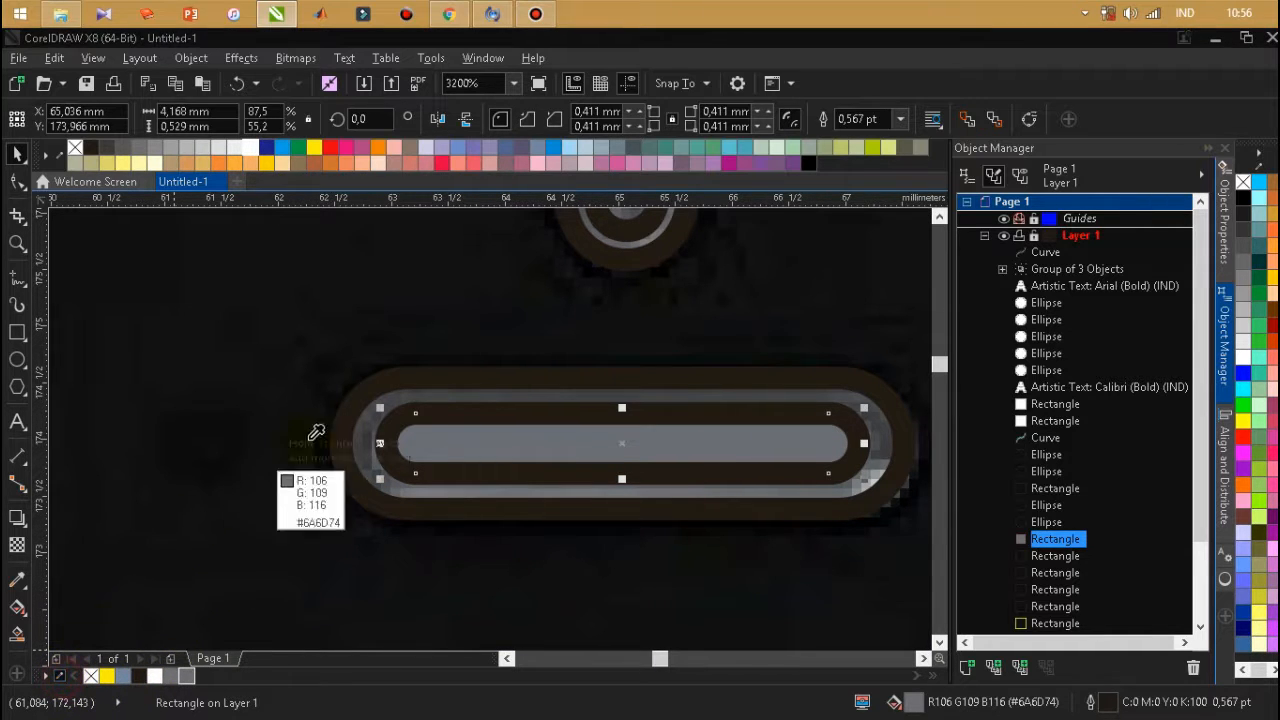
{"action": "left_click", "coordinate": [366, 448]}
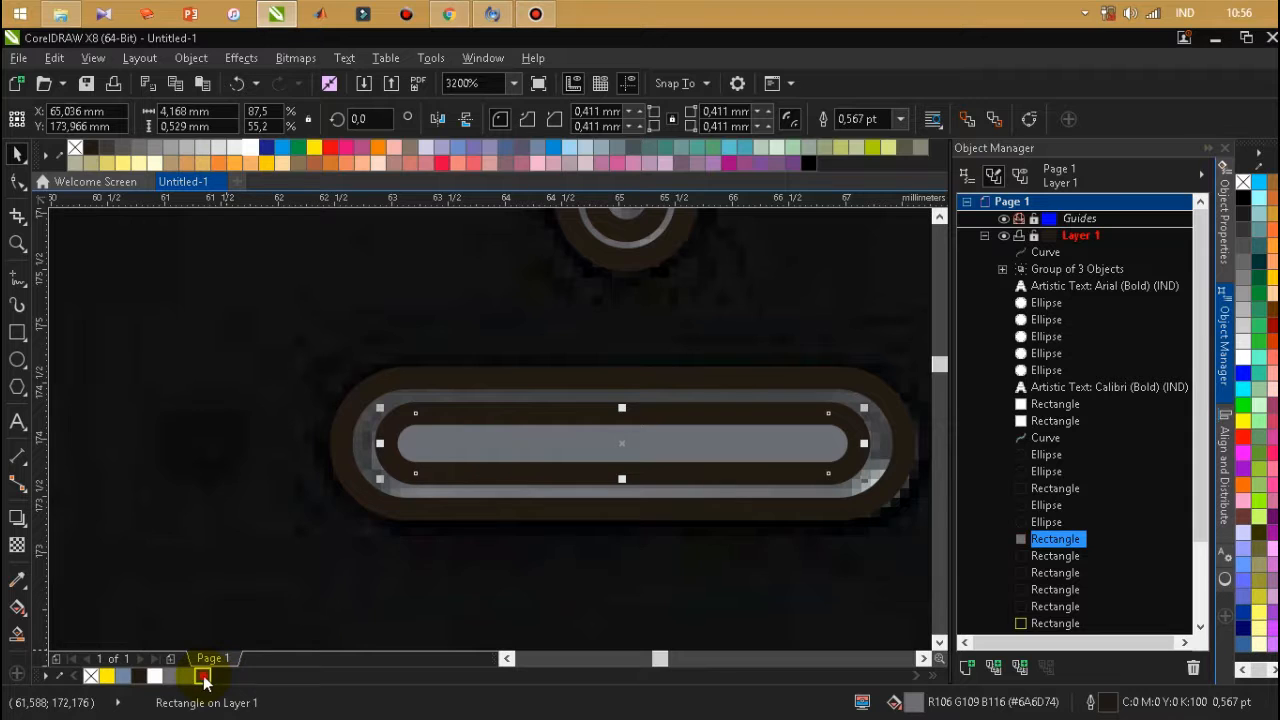
{"action": "left_click", "coordinate": [203, 677]}
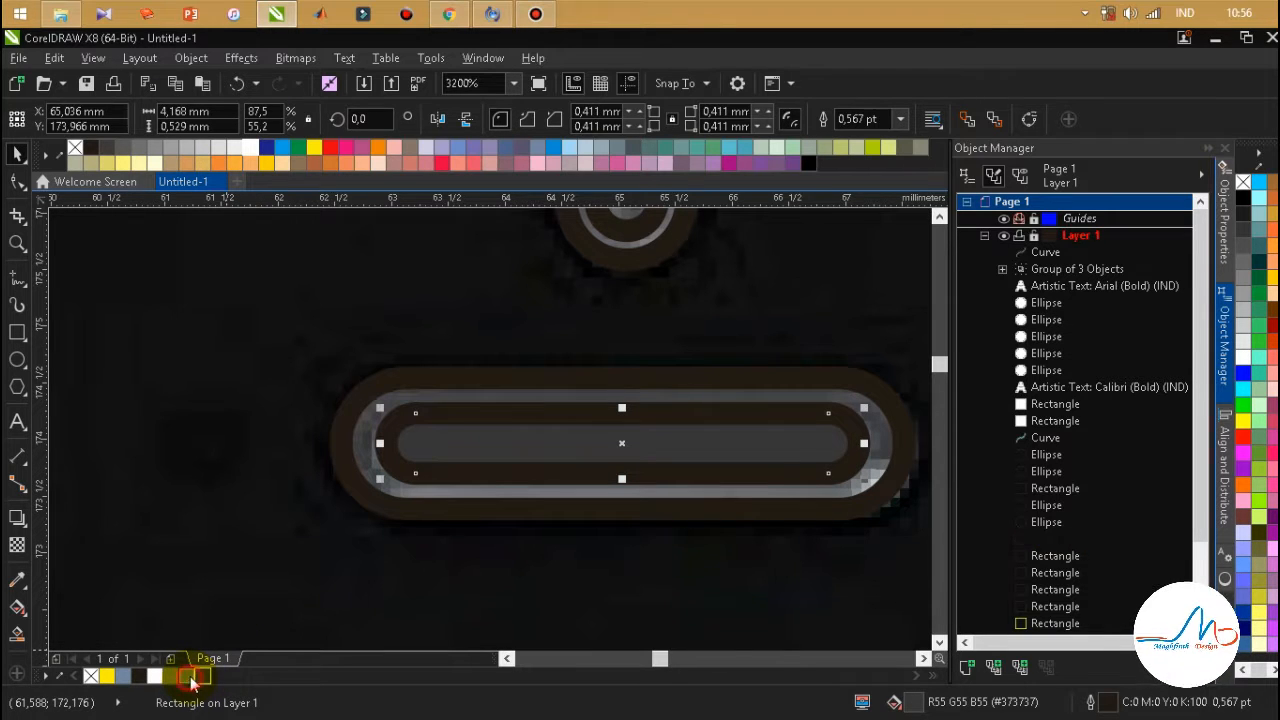
{"action": "left_click", "coordinate": [189, 676]}
{"action": "left_click", "coordinate": [353, 477]}
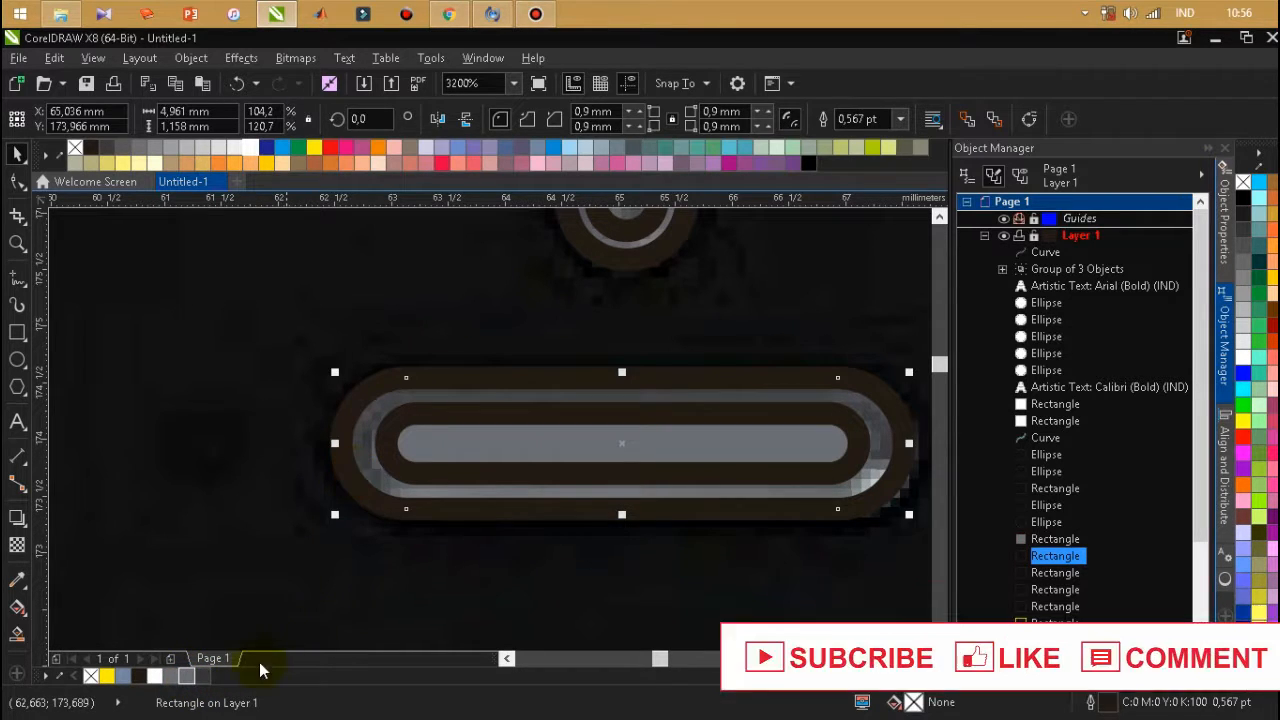
{"action": "left_click", "coordinate": [201, 679]}
Fill the front camera's inner circle with dark grey #373737 and its outer circle with grey #6A6D74.
{"action": "scroll", "coordinate": [477, 307], "scroll_direction": "down", "scroll_amount": 3}
{"action": "scroll", "coordinate": [477, 307], "scroll_direction": "up", "scroll_amount": 3}
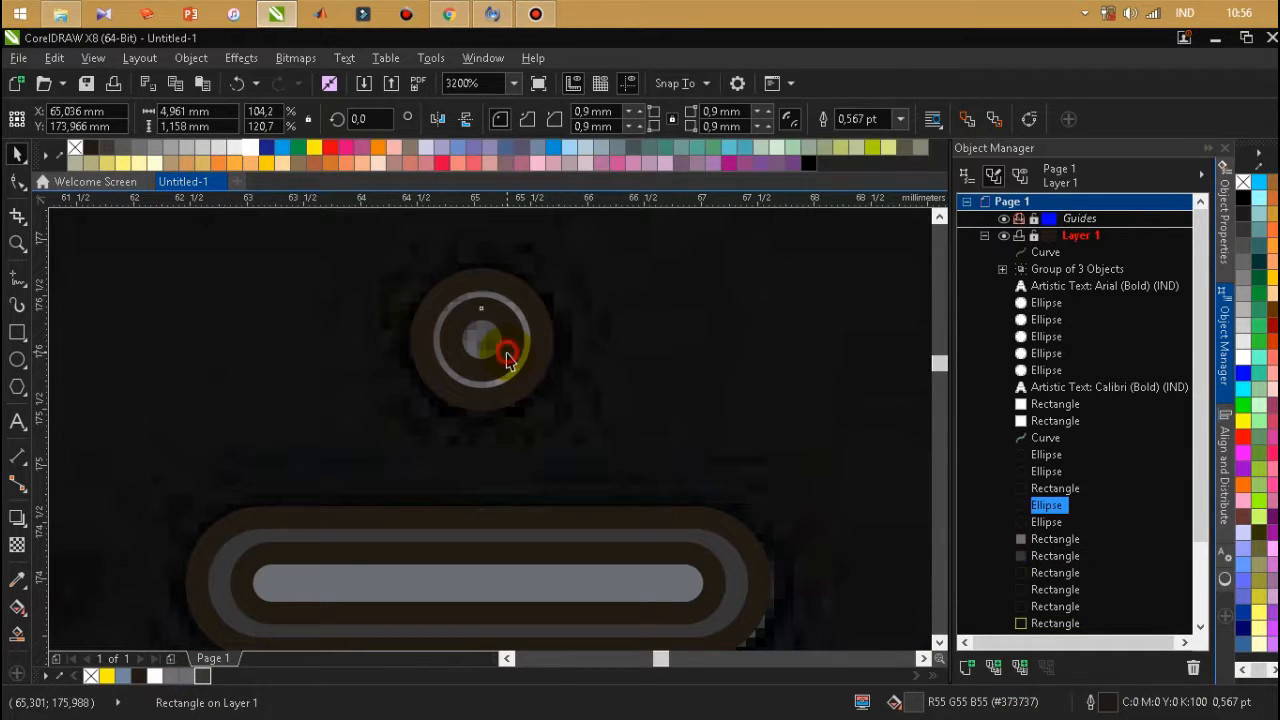
{"action": "left_click", "coordinate": [508, 360]}
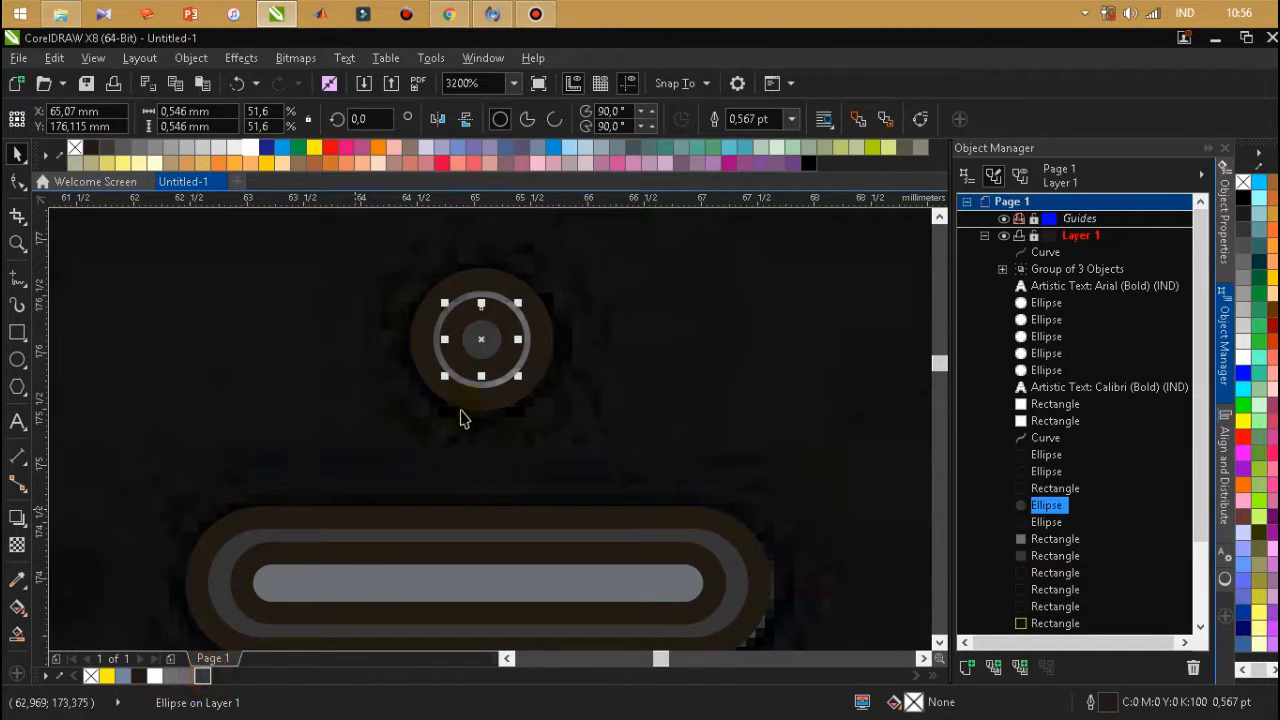
{"action": "left_click", "coordinate": [548, 358]}
{"action": "left_click", "coordinate": [193, 677]}
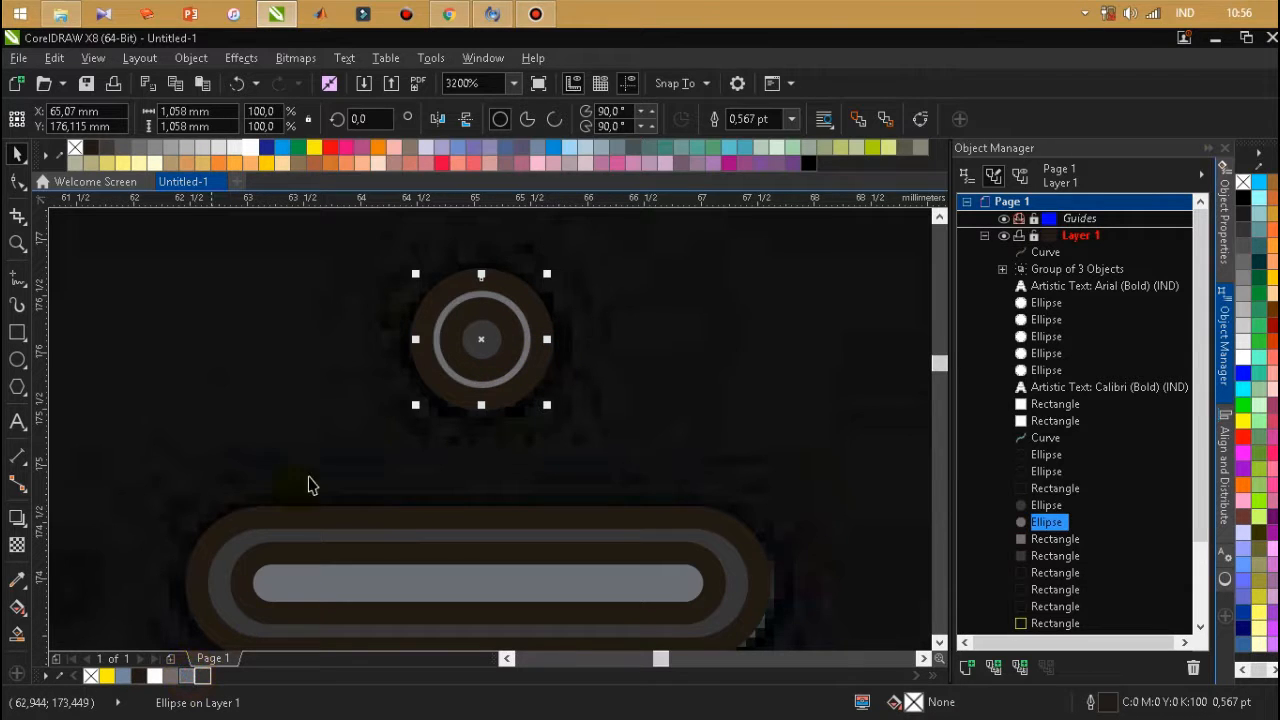
Select the three side-button rectangles on the phone's left edge together and fill them with dark grey #373737.
{"action": "scroll", "coordinate": [466, 377], "scroll_direction": "down", "scroll_amount": 2}
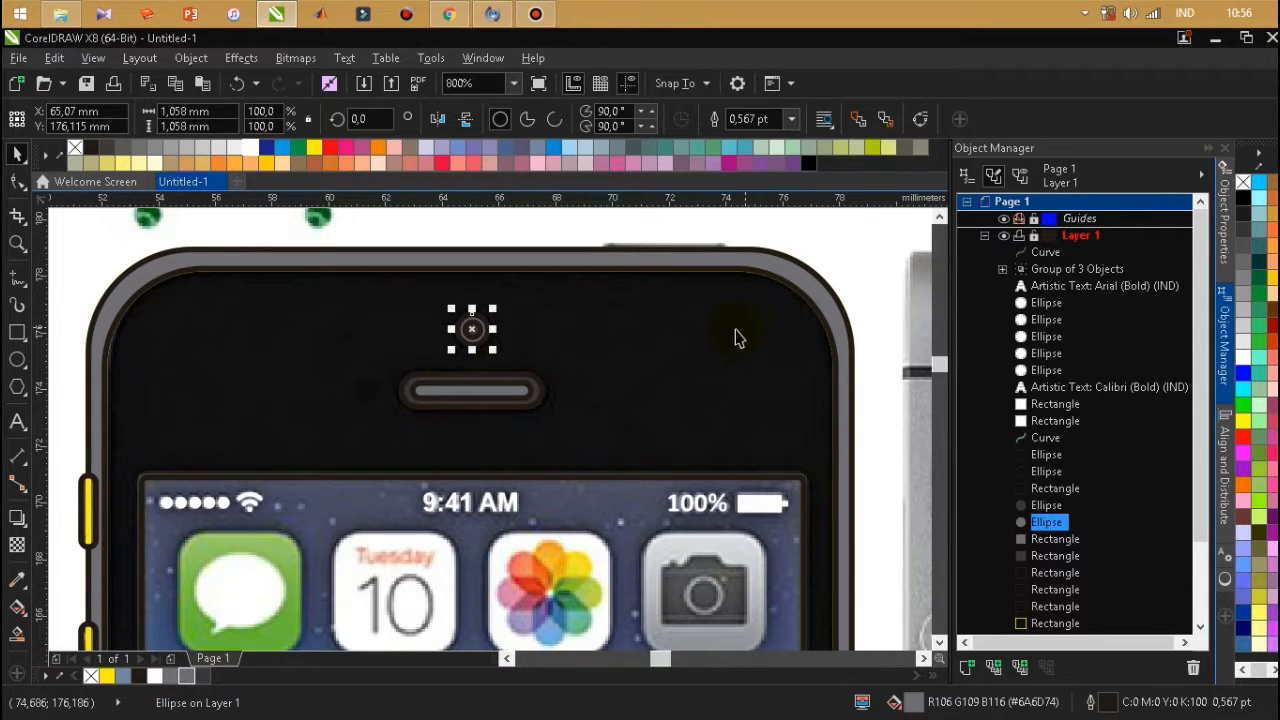
{"action": "scroll", "coordinate": [709, 323], "scroll_direction": "down", "scroll_amount": 1}
{"action": "scroll", "coordinate": [430, 420], "scroll_direction": "up", "scroll_amount": 2}
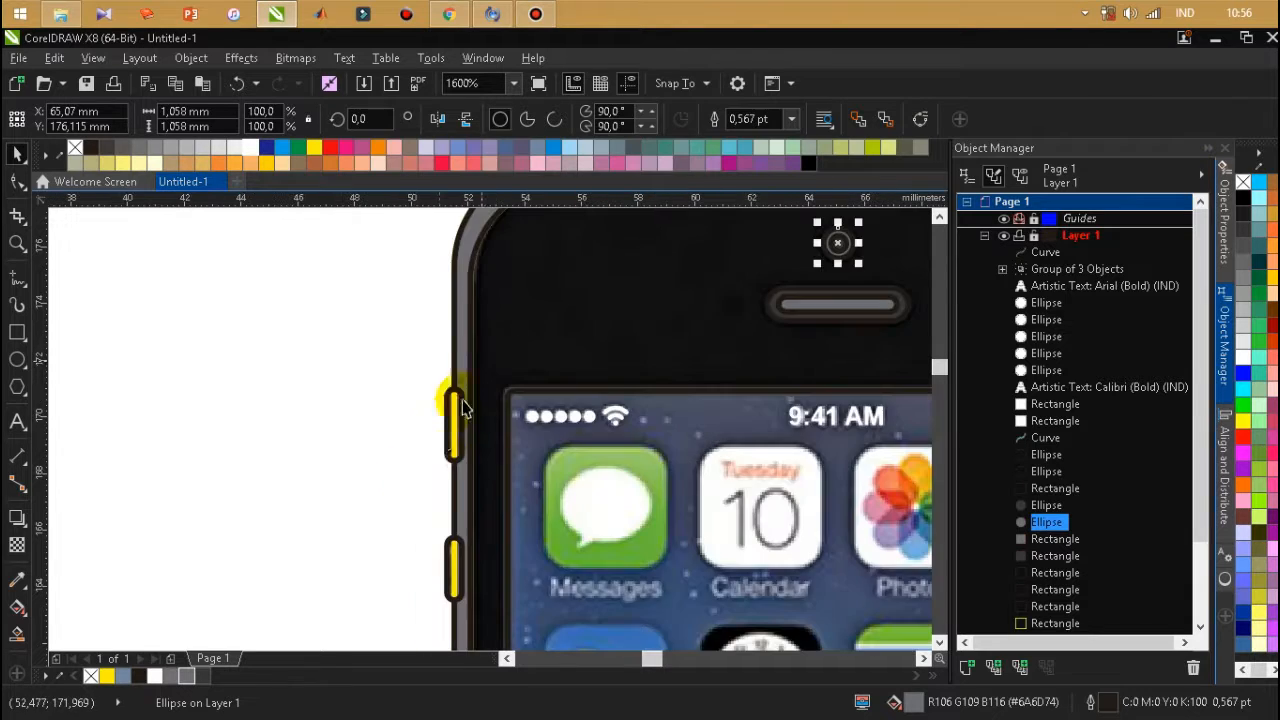
{"action": "scroll", "coordinate": [447, 437], "scroll_direction": "up", "scroll_amount": 1}
{"action": "left_click", "coordinate": [466, 420]}
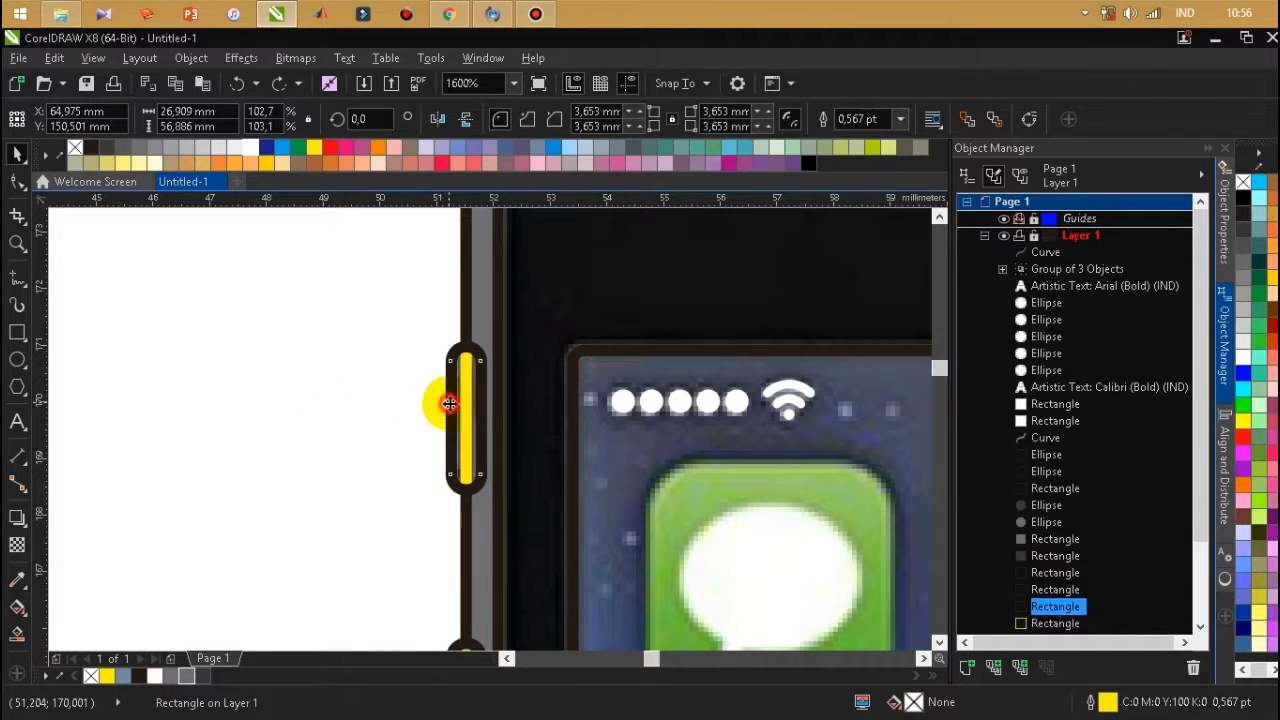
{"action": "scroll", "coordinate": [480, 304], "scroll_direction": "down", "scroll_amount": 1}
{"action": "scroll", "coordinate": [443, 520], "scroll_direction": "up", "scroll_amount": 1}
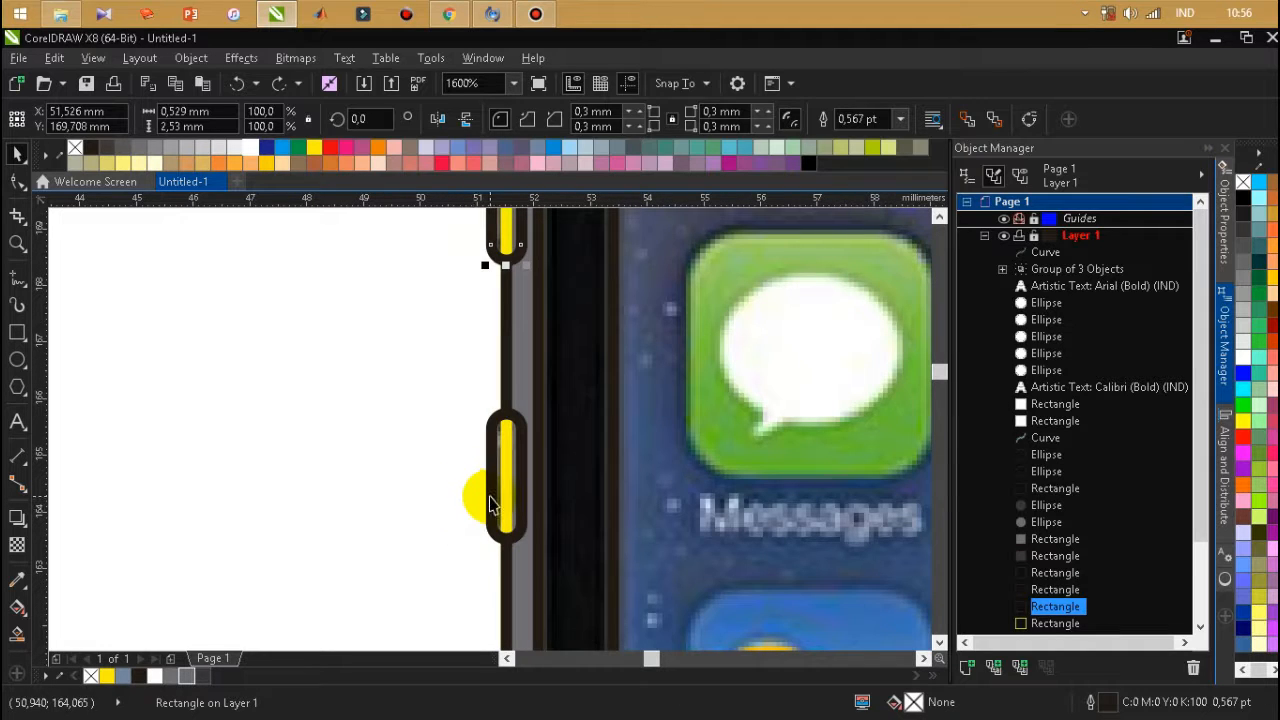
{"action": "left_click", "coordinate": [490, 503], "text": "shift"}
{"action": "scroll", "coordinate": [488, 485], "scroll_direction": "down", "scroll_amount": 1}
{"action": "scroll", "coordinate": [491, 457], "scroll_direction": "up", "scroll_amount": 1}
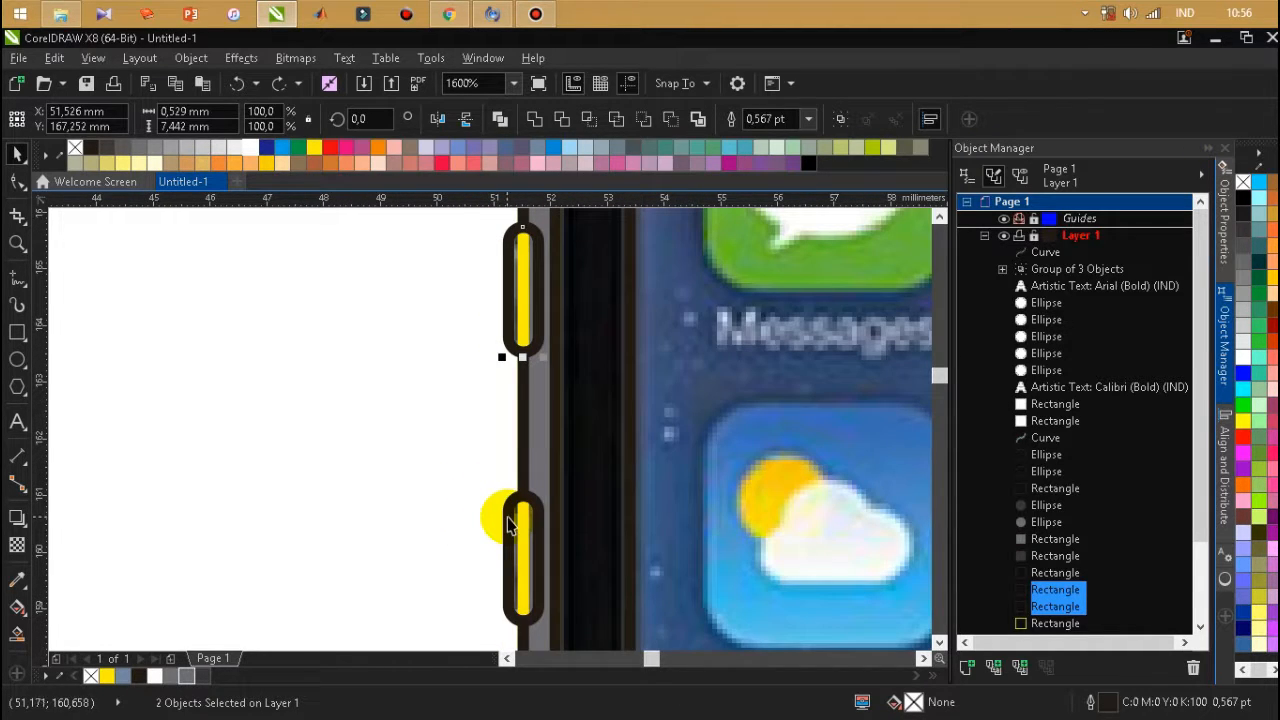
{"action": "left_click", "coordinate": [205, 675]}
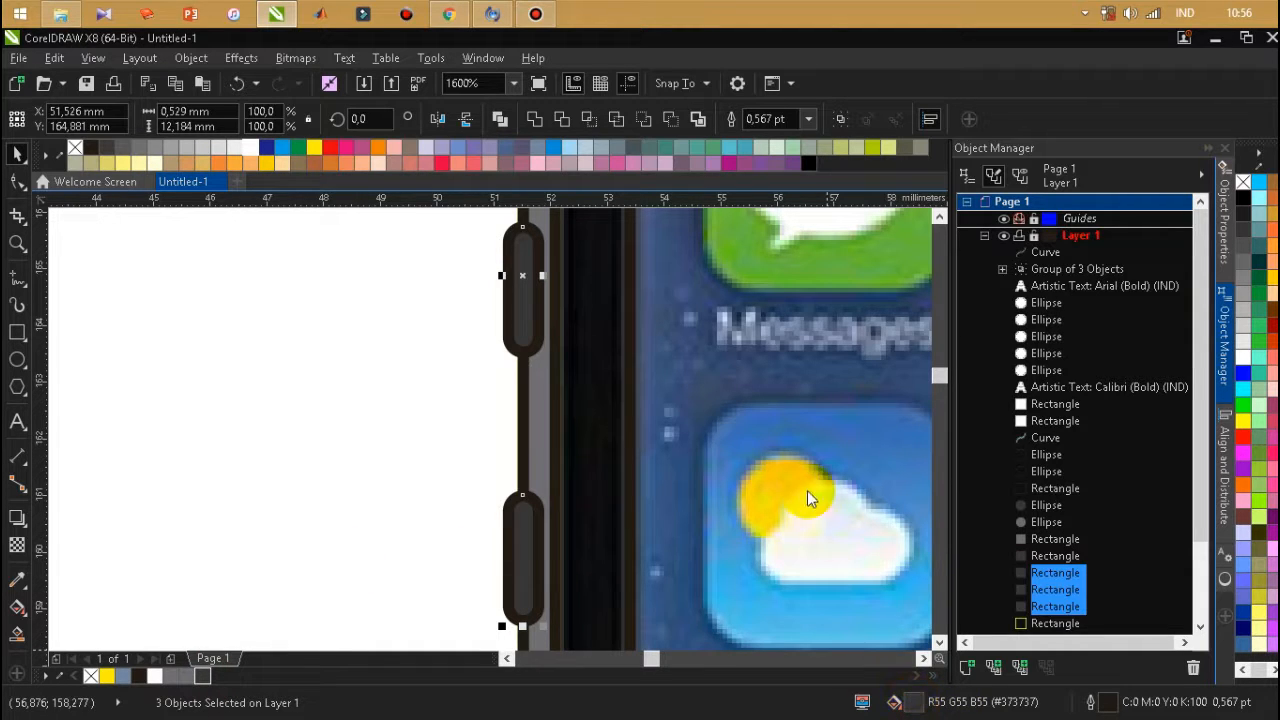
Lighten the fill of the three side buttons to #3B3B3B.
{"action": "key", "text": "shift+F11"}
{"action": "left_click_drag", "start_coordinate": [322, 448], "coordinate": [320, 447]}
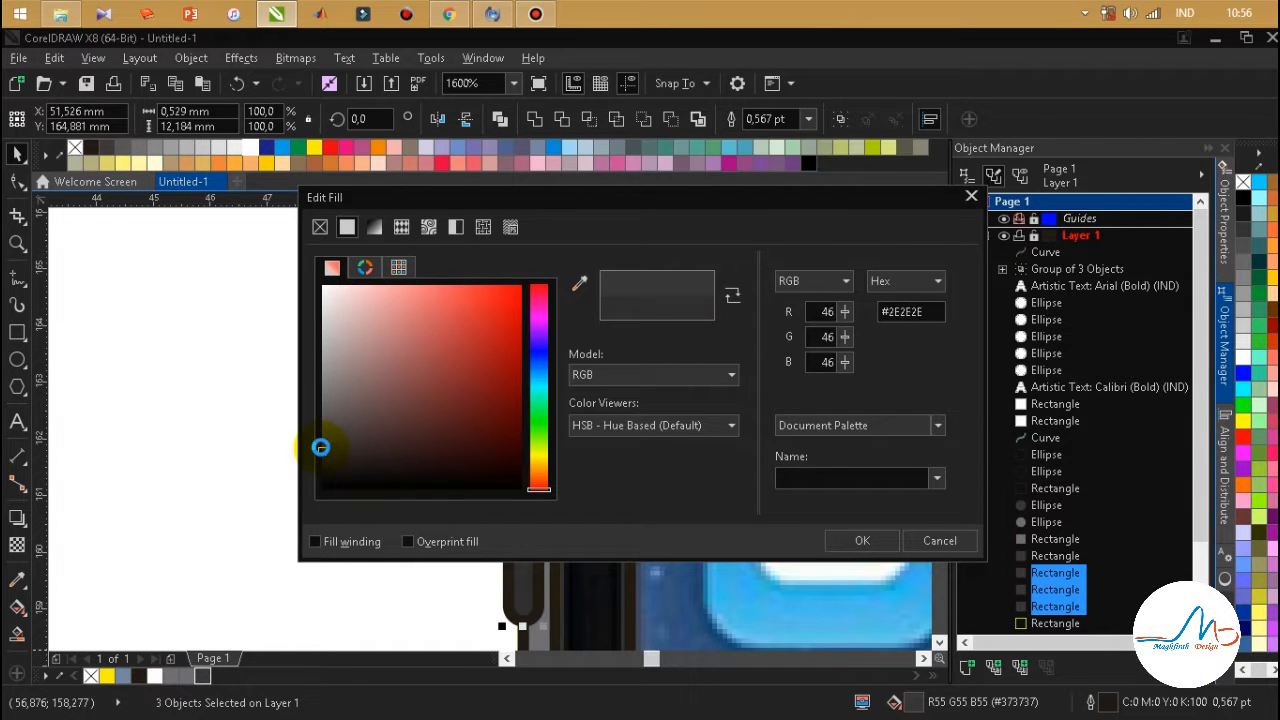
{"action": "left_click", "coordinate": [862, 541]}
Try moving all traced phone shapes to the blank page area beside the photo and removing their outlines.
{"action": "scroll", "coordinate": [331, 451], "scroll_direction": "down", "scroll_amount": 1}
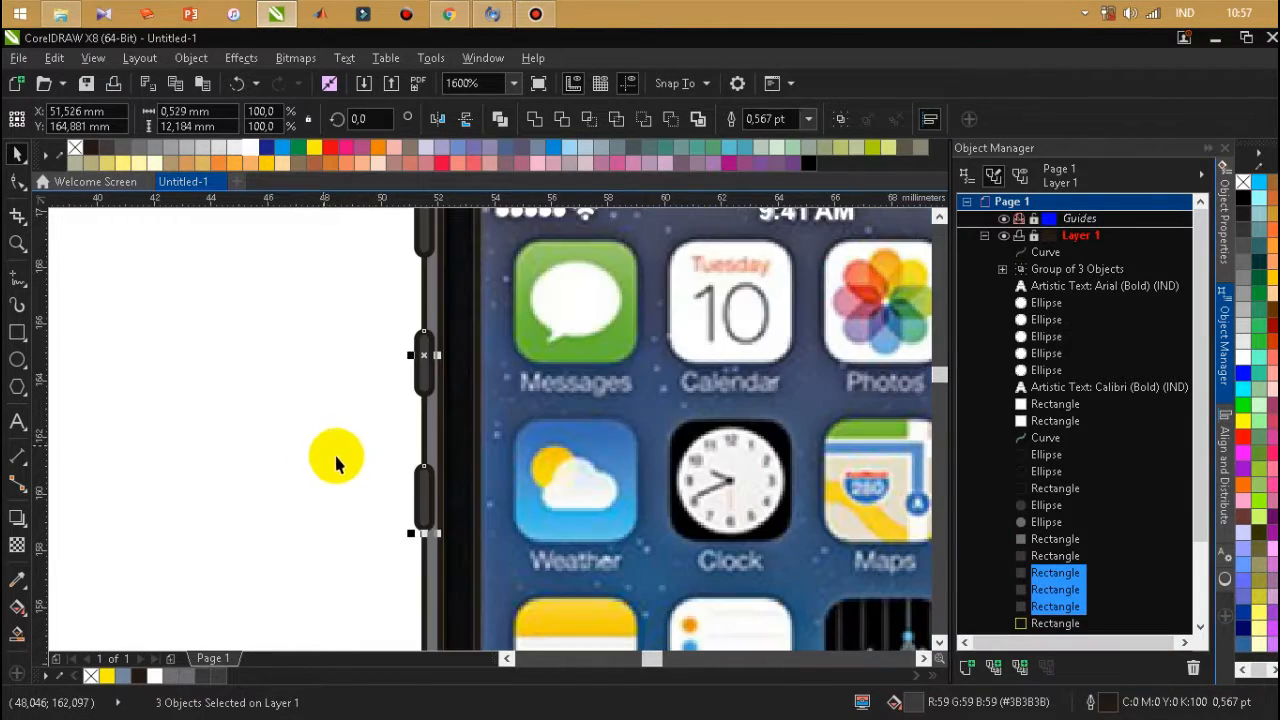
{"action": "scroll", "coordinate": [400, 477], "scroll_direction": "down", "scroll_amount": 1}
{"action": "scroll", "coordinate": [459, 312], "scroll_direction": "down", "scroll_amount": 1}
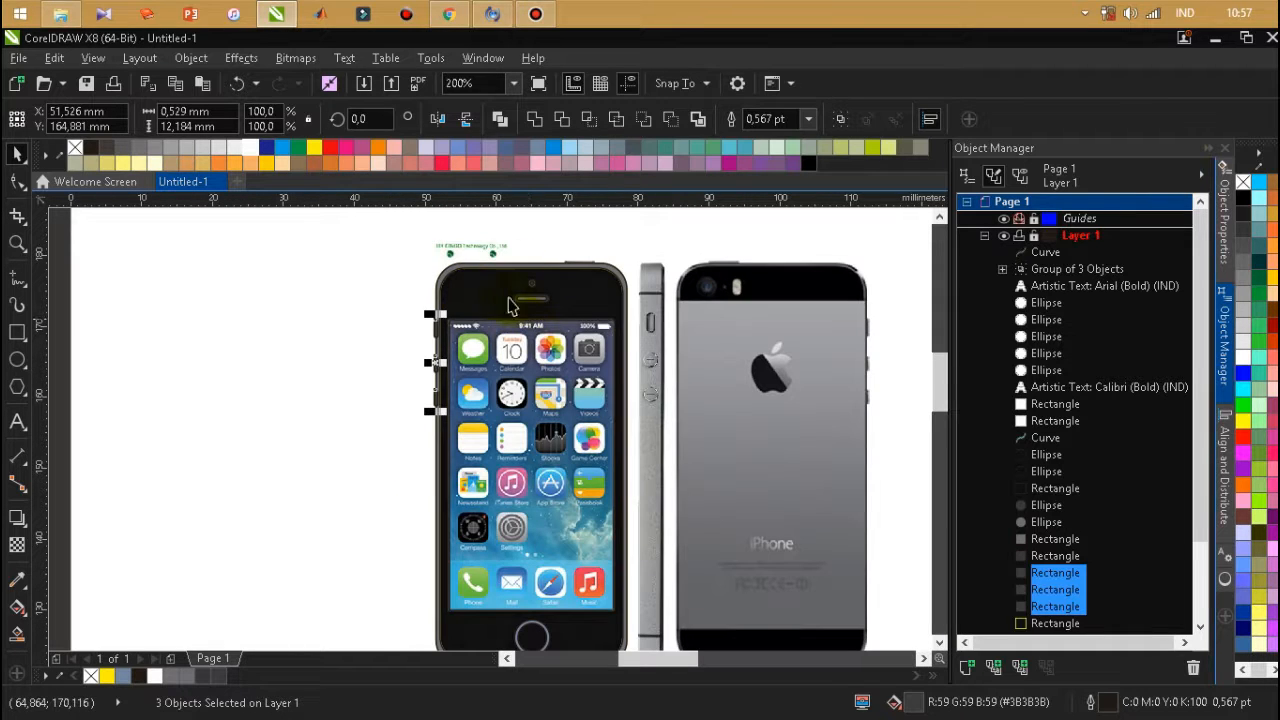
{"action": "scroll", "coordinate": [387, 263], "scroll_direction": "down", "scroll_amount": 1}
{"action": "left_click_drag", "start_coordinate": [457, 237], "coordinate": [630, 560]}
{"action": "left_click_drag", "start_coordinate": [577, 425], "coordinate": [366, 257]}
{"action": "scroll", "coordinate": [366, 257], "scroll_direction": "up", "scroll_amount": 1}
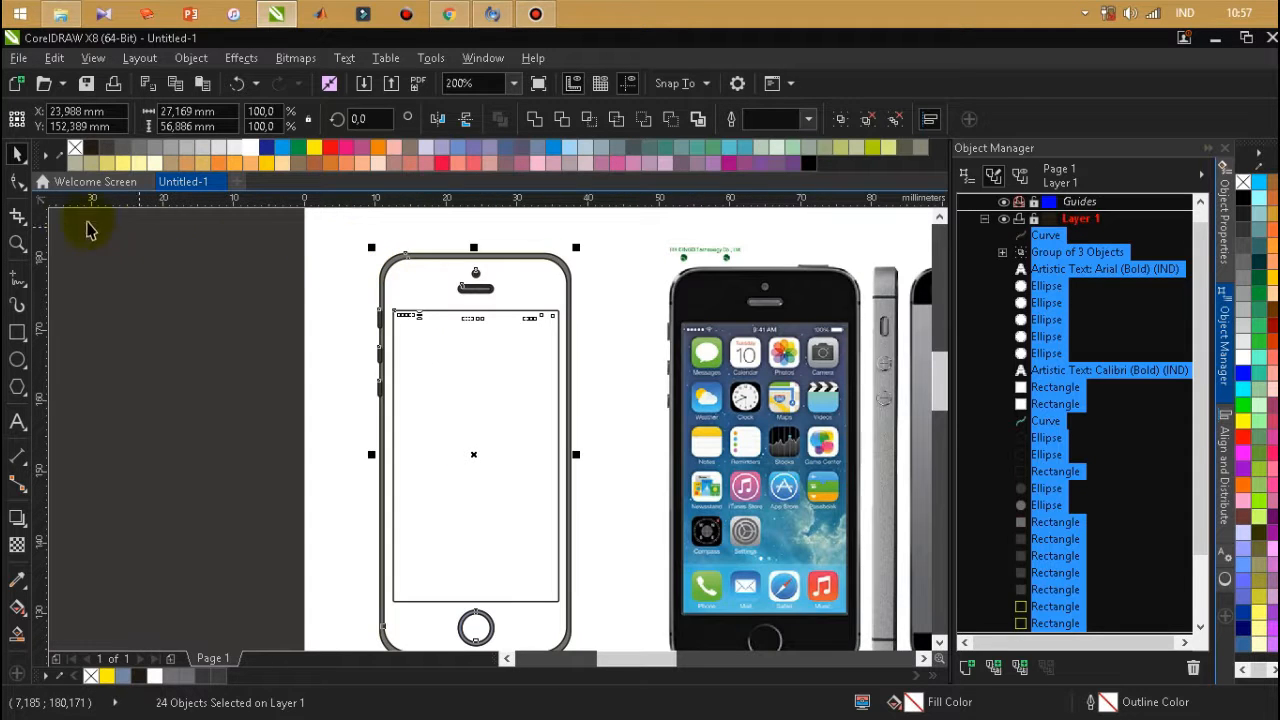
{"action": "right_click", "coordinate": [73, 153]}
{"action": "left_click", "coordinate": [229, 325]}
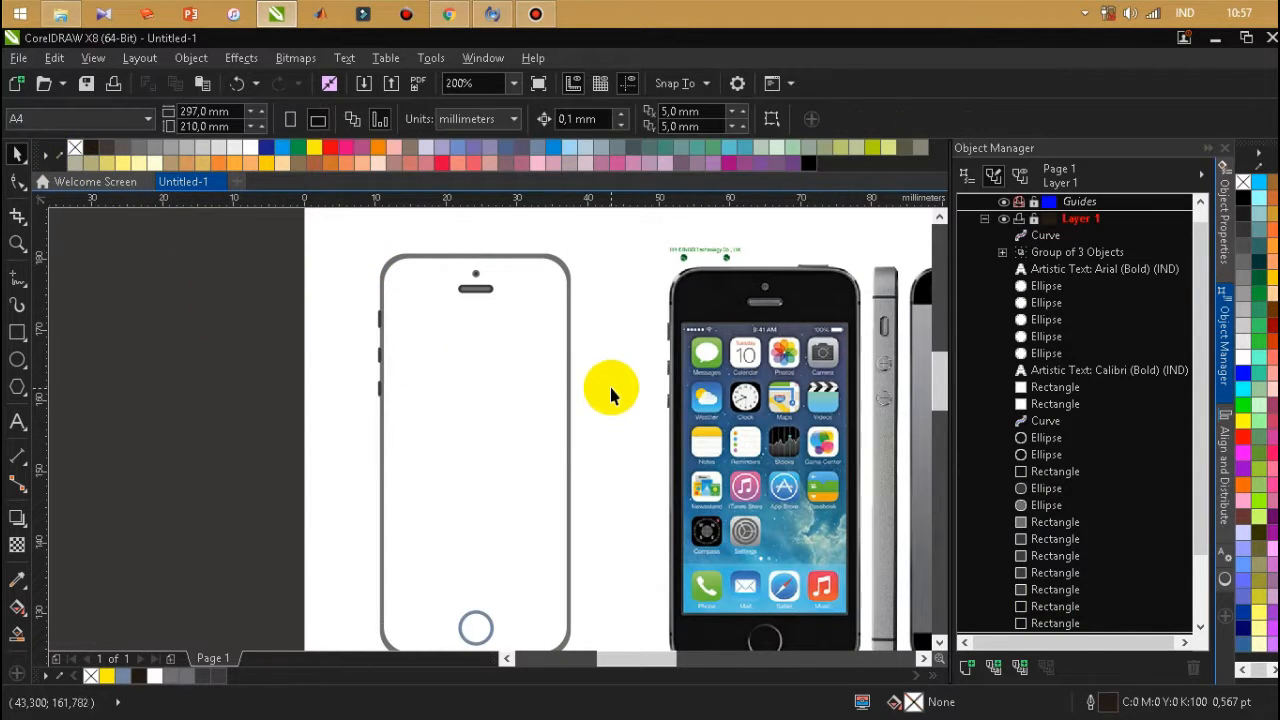
{"action": "key", "text": "ctrl+z"}
{"action": "key", "text": "ctrl+z"}
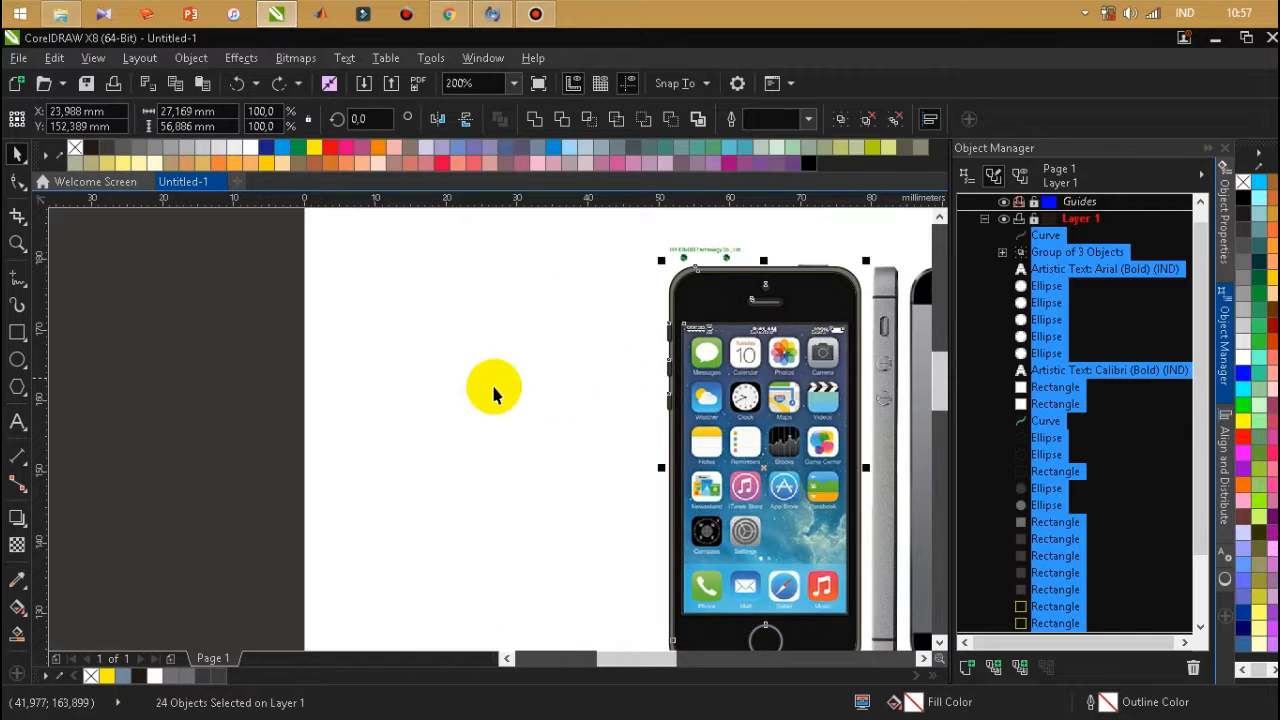
{"action": "left_click", "coordinate": [418, 398]}
Clear the home button ring's blue fill, sample grey #959597 from the photo's ring and fill the shape with it.
{"action": "scroll", "coordinate": [634, 528], "scroll_direction": "up", "scroll_amount": 3}
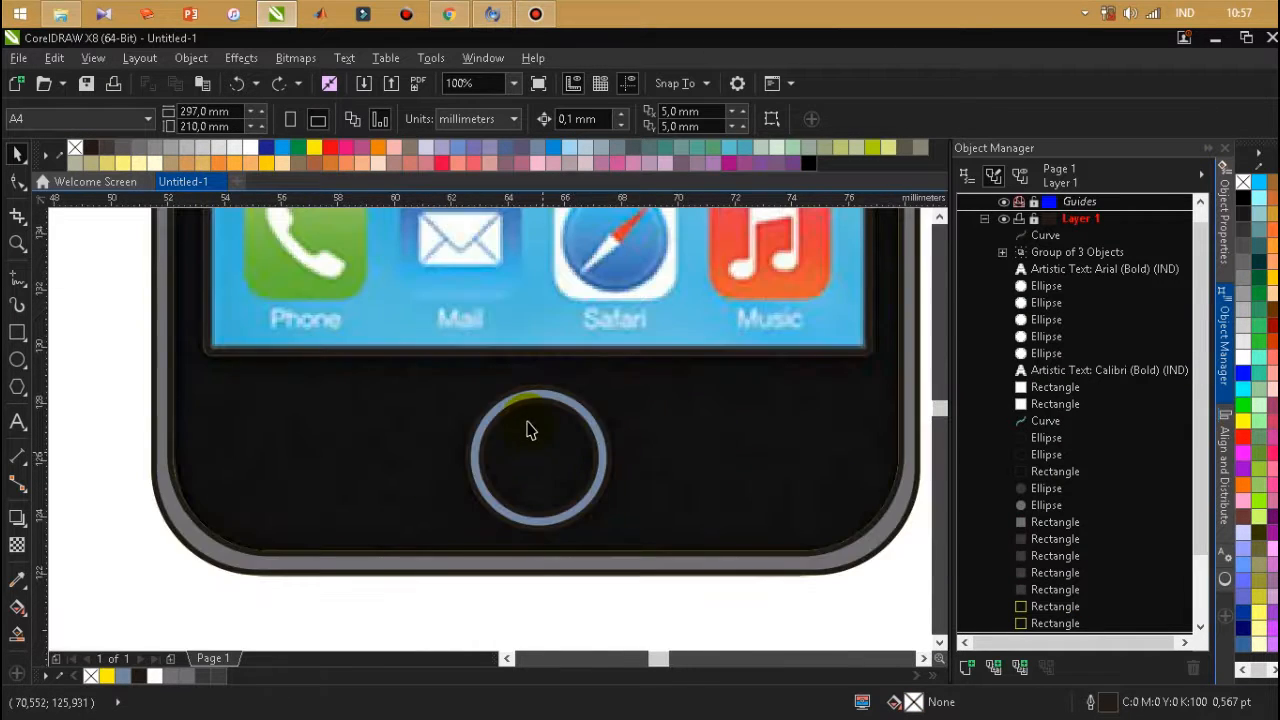
{"action": "left_click", "coordinate": [530, 378]}
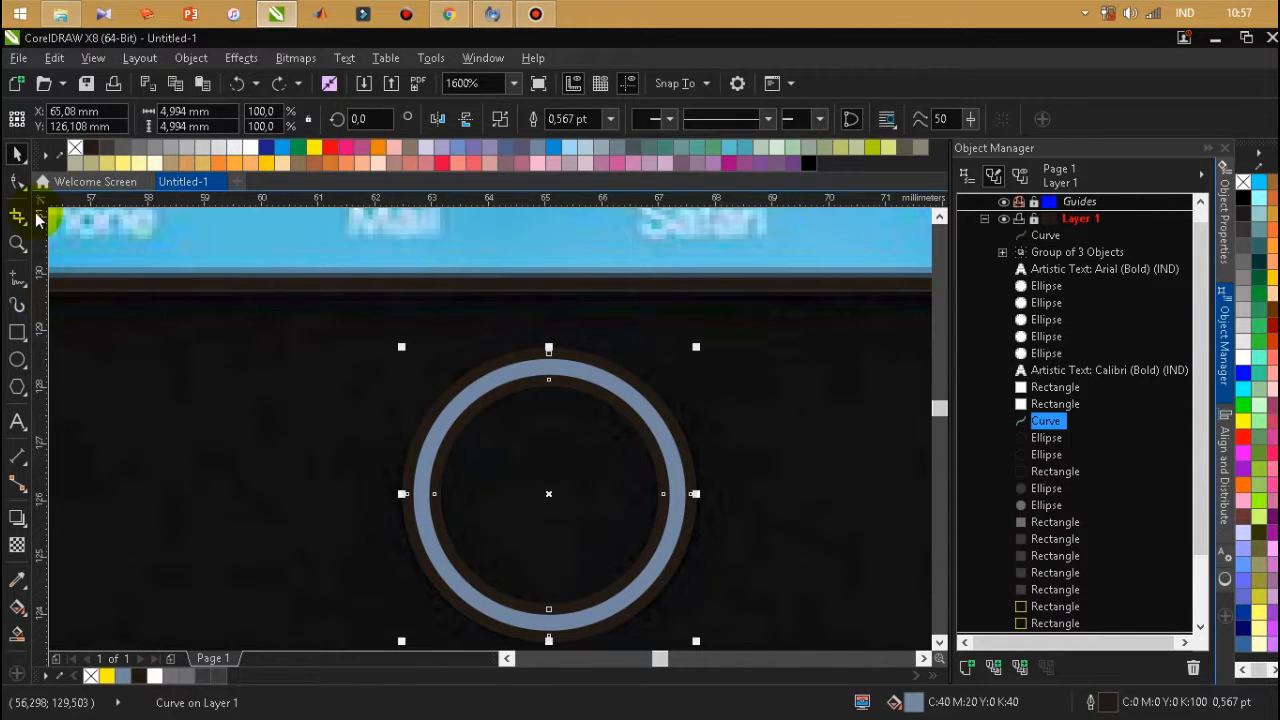
{"action": "left_click", "coordinate": [78, 149]}
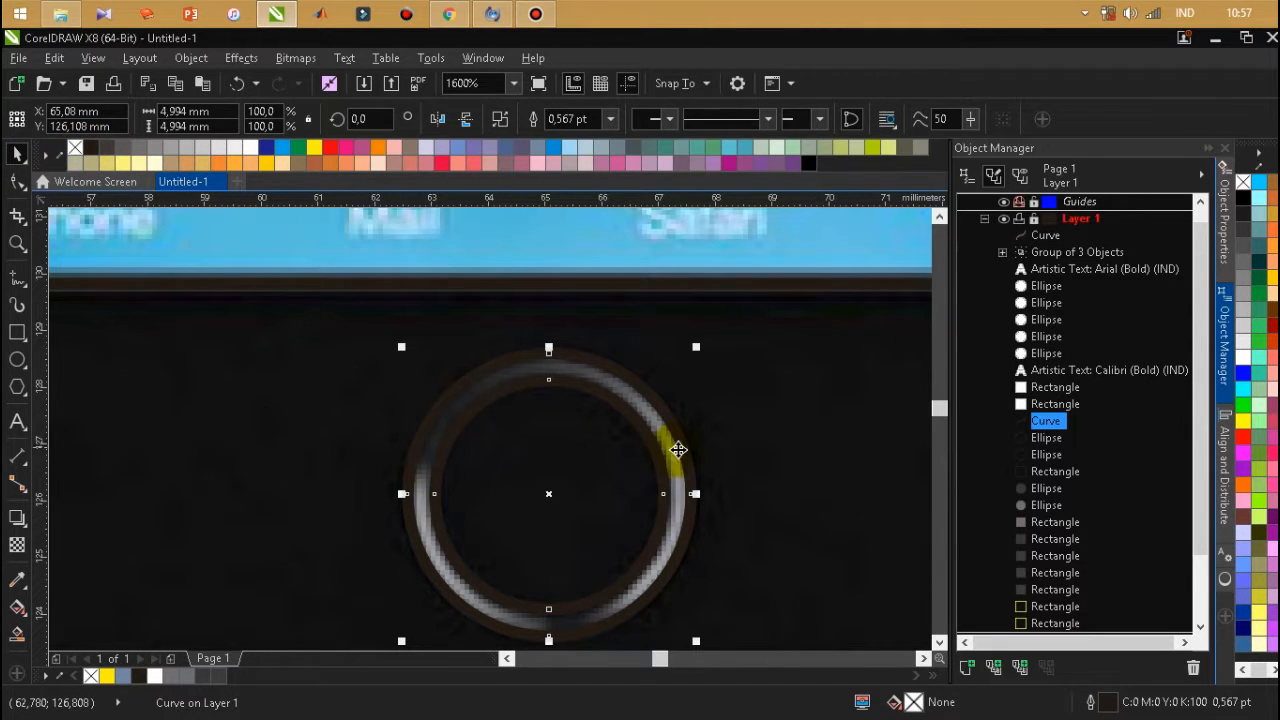
{"action": "left_click", "coordinate": [50, 677]}
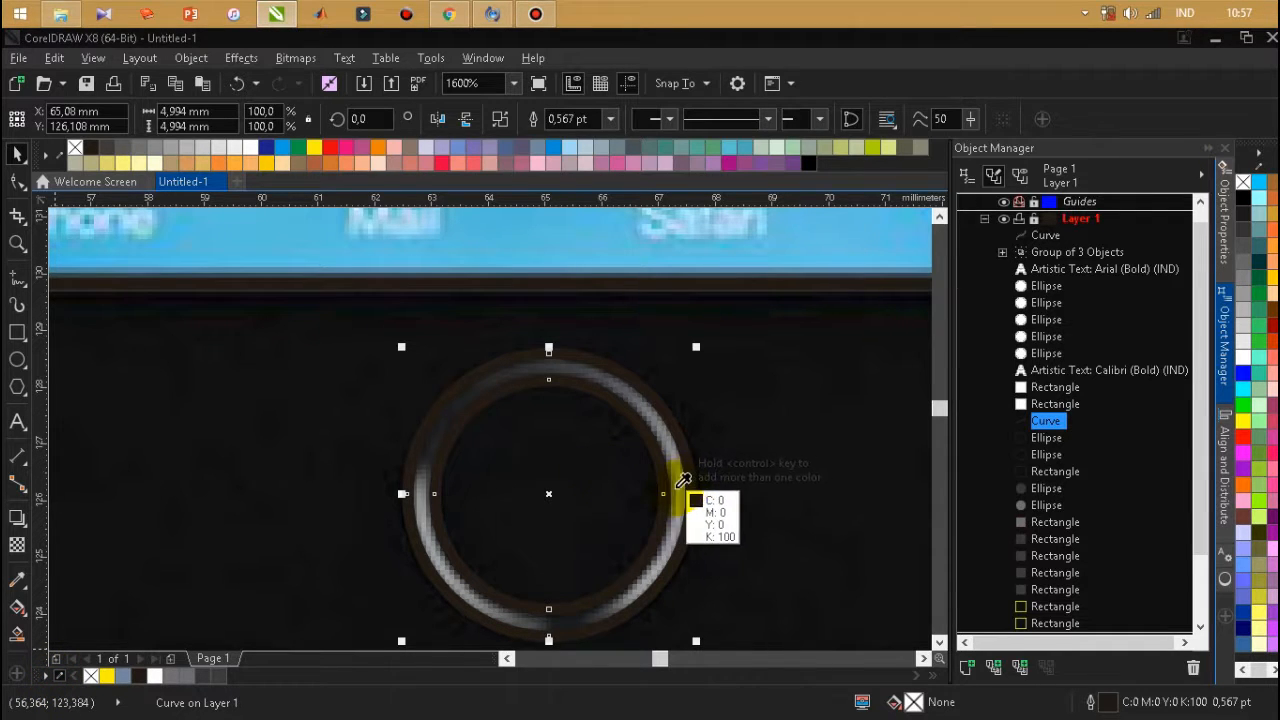
{"action": "left_click", "coordinate": [680, 482]}
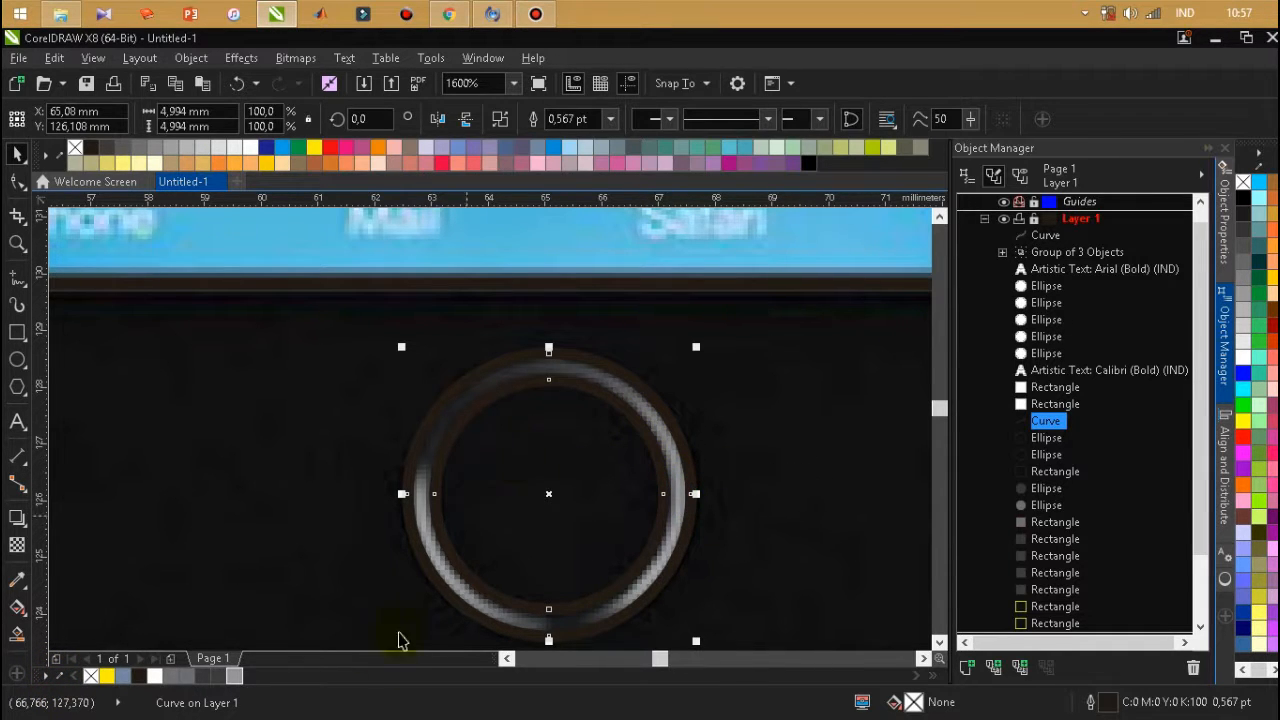
{"action": "left_click", "coordinate": [230, 677]}
Remove the outline from the grey home button ring.
{"action": "left_click", "coordinate": [591, 470]}
{"action": "left_click", "coordinate": [540, 393]}
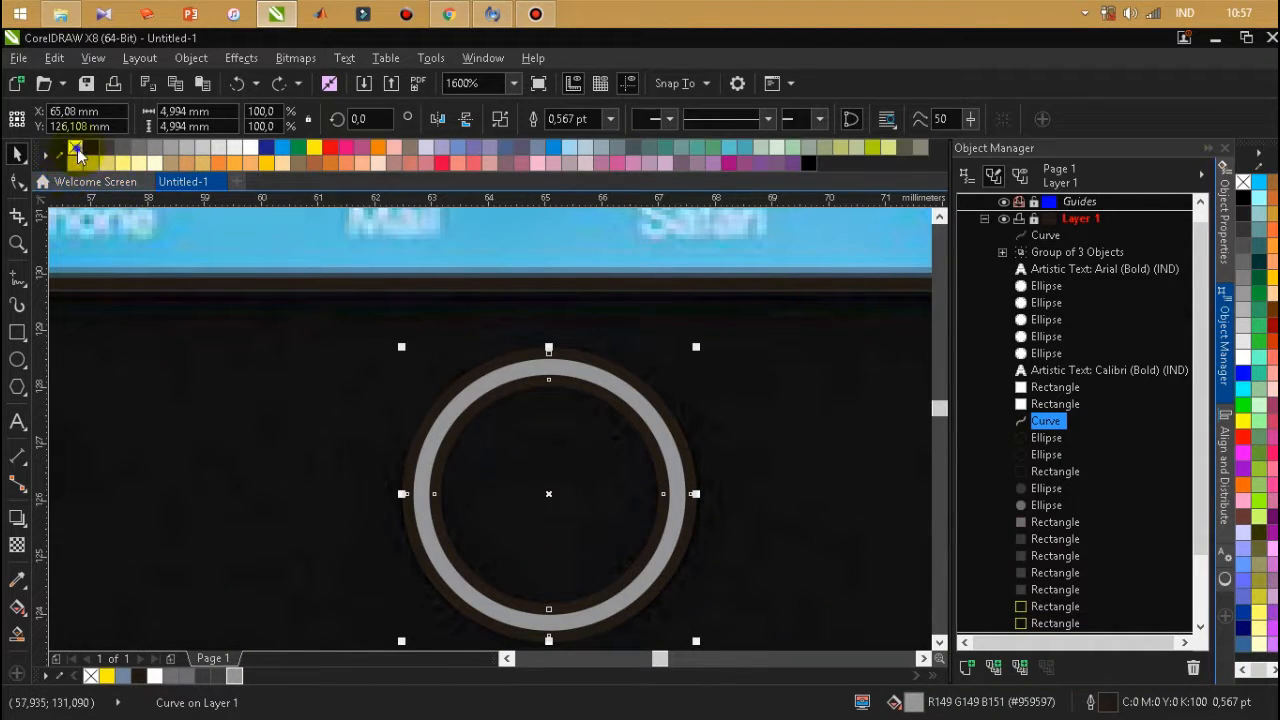
{"action": "right_click", "coordinate": [75, 147]}
{"action": "left_click", "coordinate": [278, 483]}
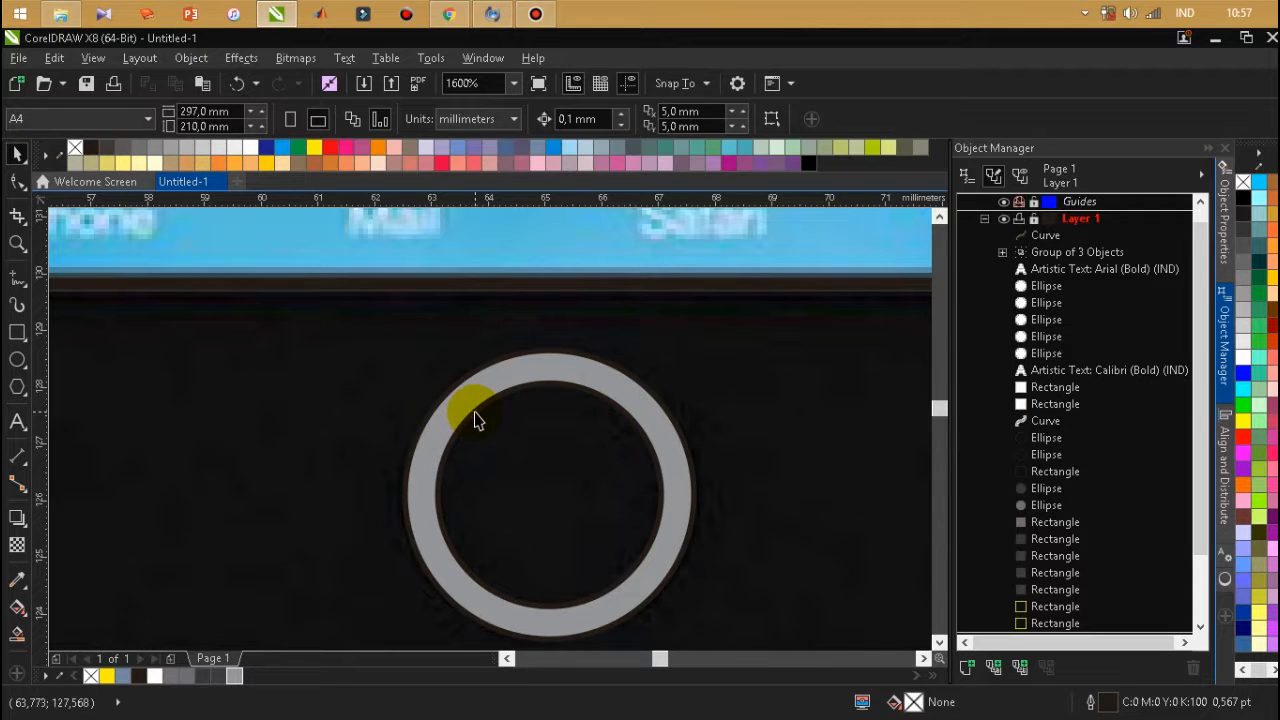
Fill the home button's inner circle with near-black #0F0F0F and delete the leftover unfilled outer circle.
{"action": "left_click", "coordinate": [476, 412]}
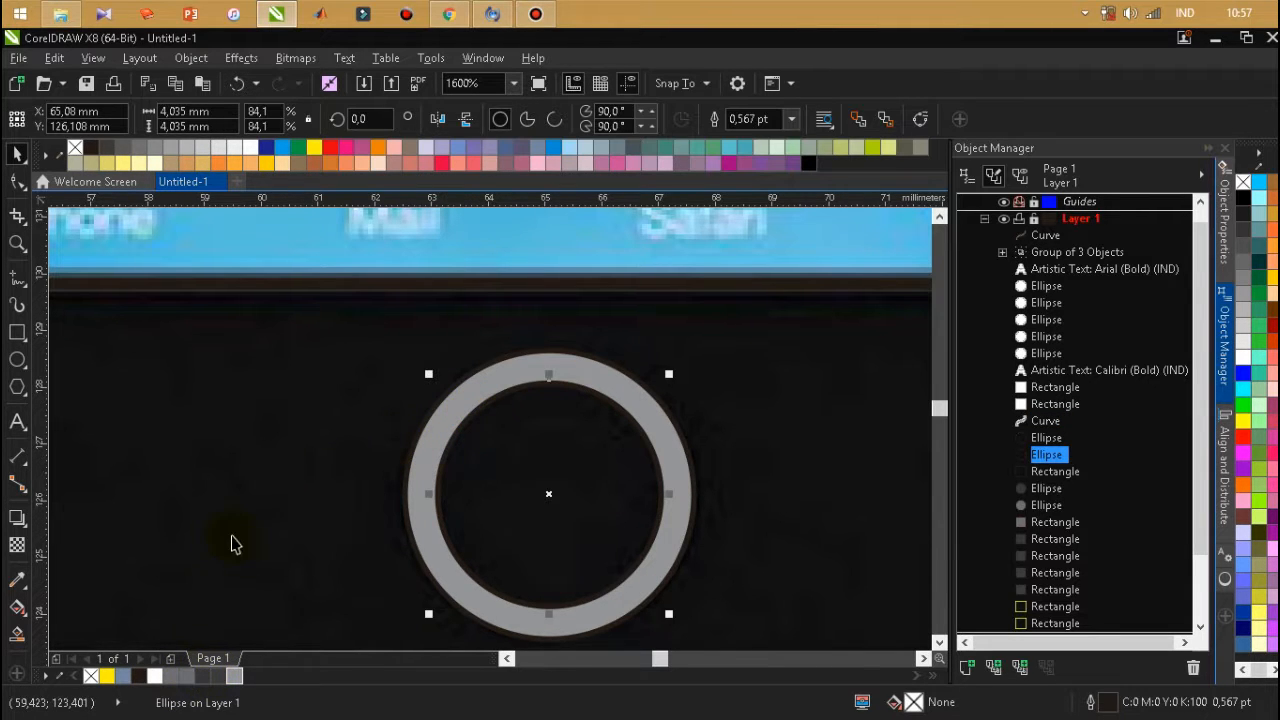
{"action": "left_click", "coordinate": [59, 679]}
{"action": "left_click", "coordinate": [266, 517]}
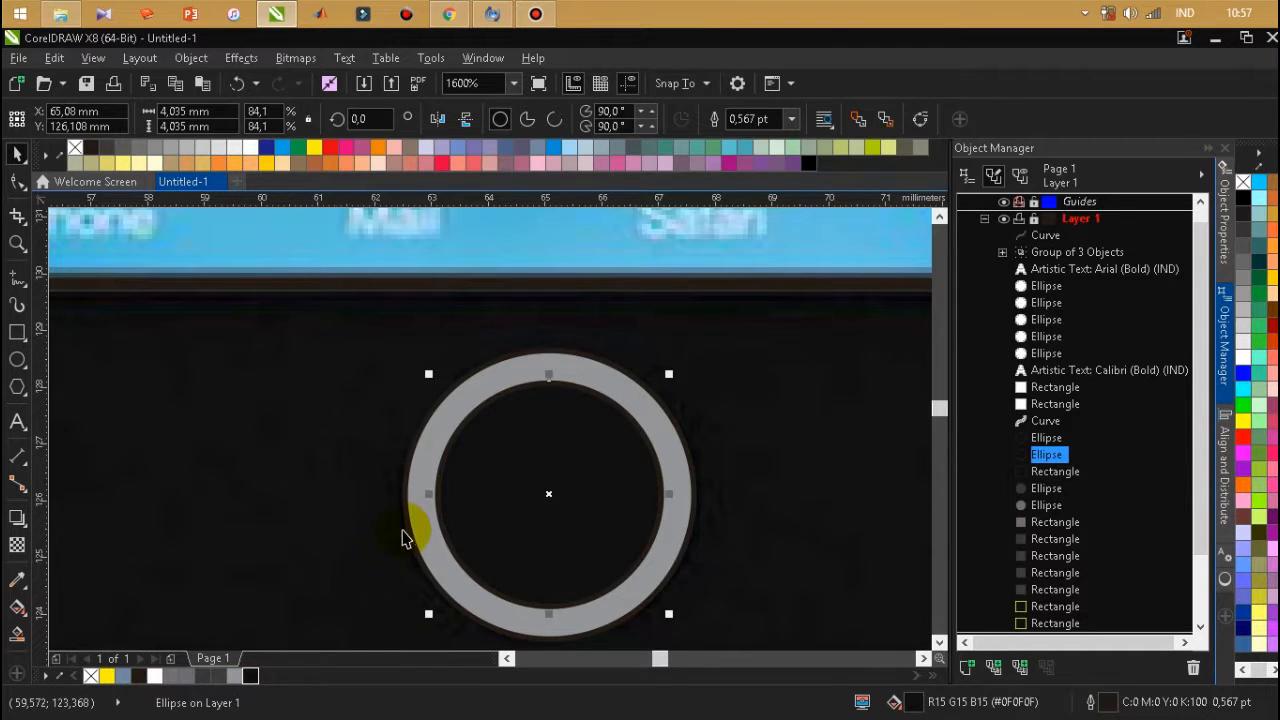
{"action": "key", "text": "Delete"}
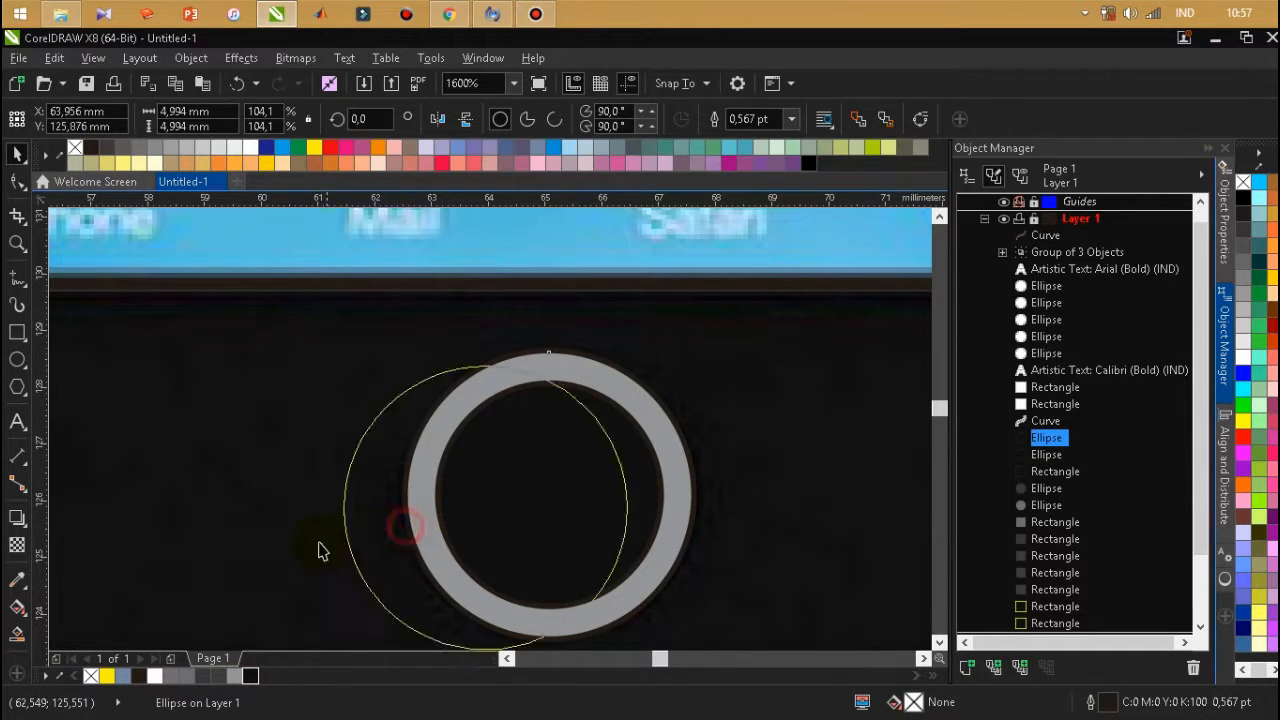
Examine the traced phone against the photo from the home button up to the status bar.
{"action": "scroll", "coordinate": [560, 380], "scroll_direction": "down", "scroll_amount": 4}
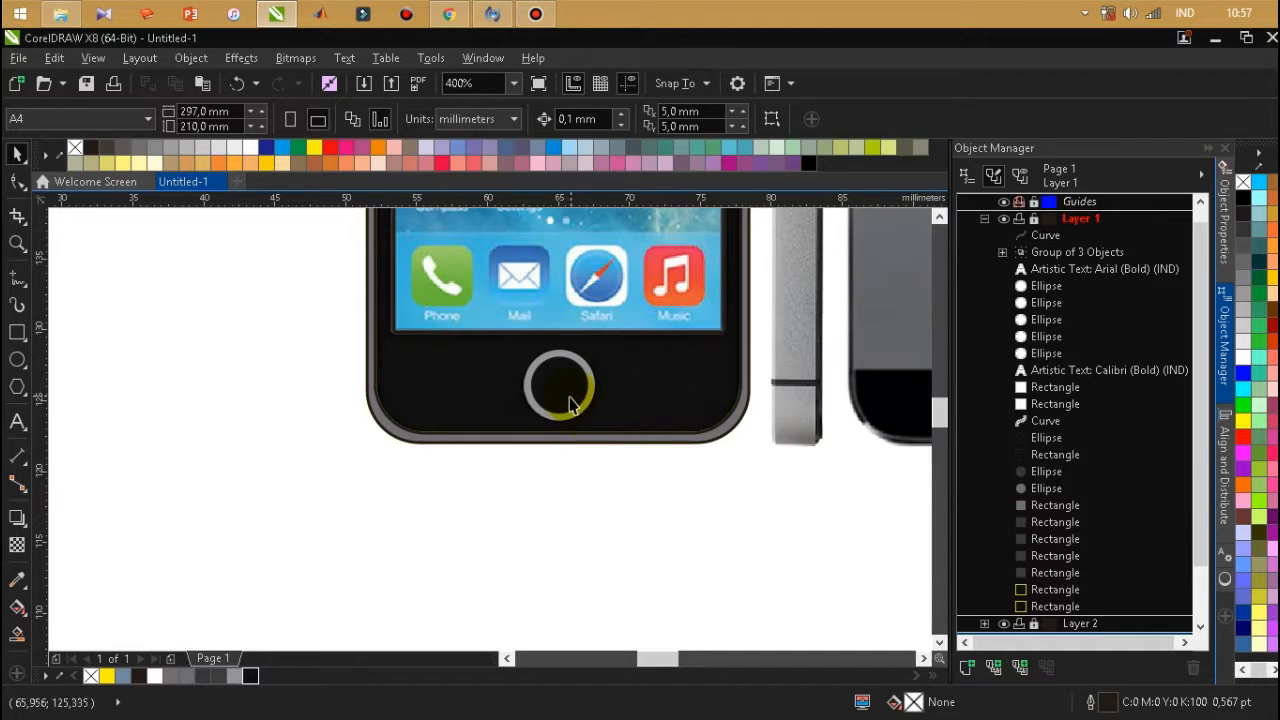
{"action": "scroll", "coordinate": [560, 380], "scroll_direction": "down", "scroll_amount": 1}
{"action": "scroll", "coordinate": [571, 360], "scroll_direction": "up", "scroll_amount": 3}
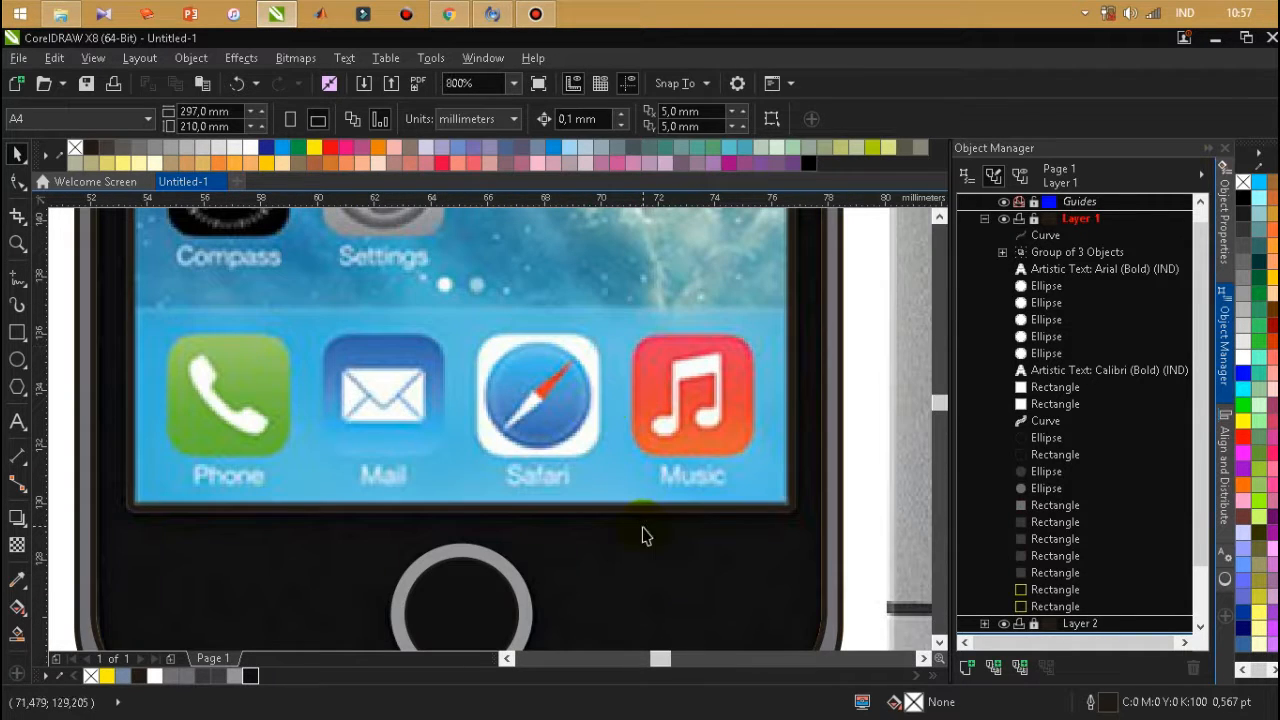
{"action": "scroll", "coordinate": [620, 591], "scroll_direction": "down", "scroll_amount": 4}
{"action": "scroll", "coordinate": [634, 517], "scroll_direction": "up", "scroll_amount": 2}
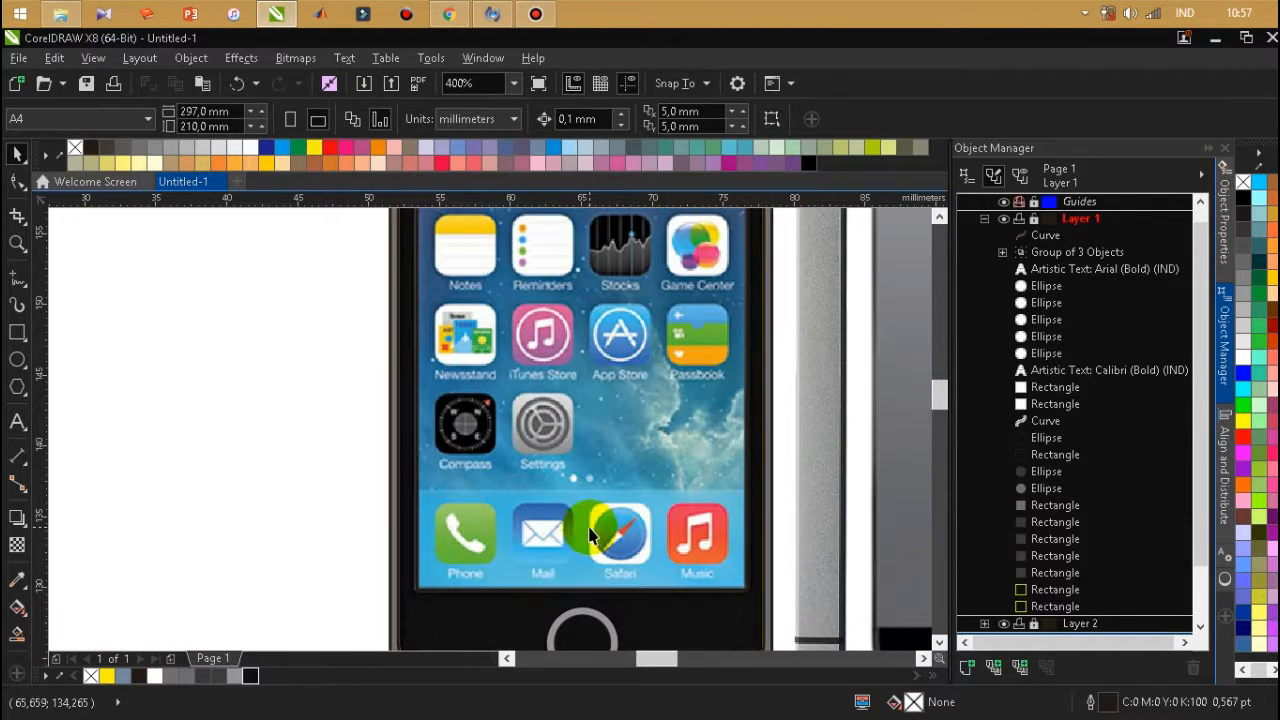
{"action": "scroll", "coordinate": [589, 529], "scroll_direction": "down", "scroll_amount": 2}
{"action": "scroll", "coordinate": [549, 286], "scroll_direction": "up", "scroll_amount": 2}
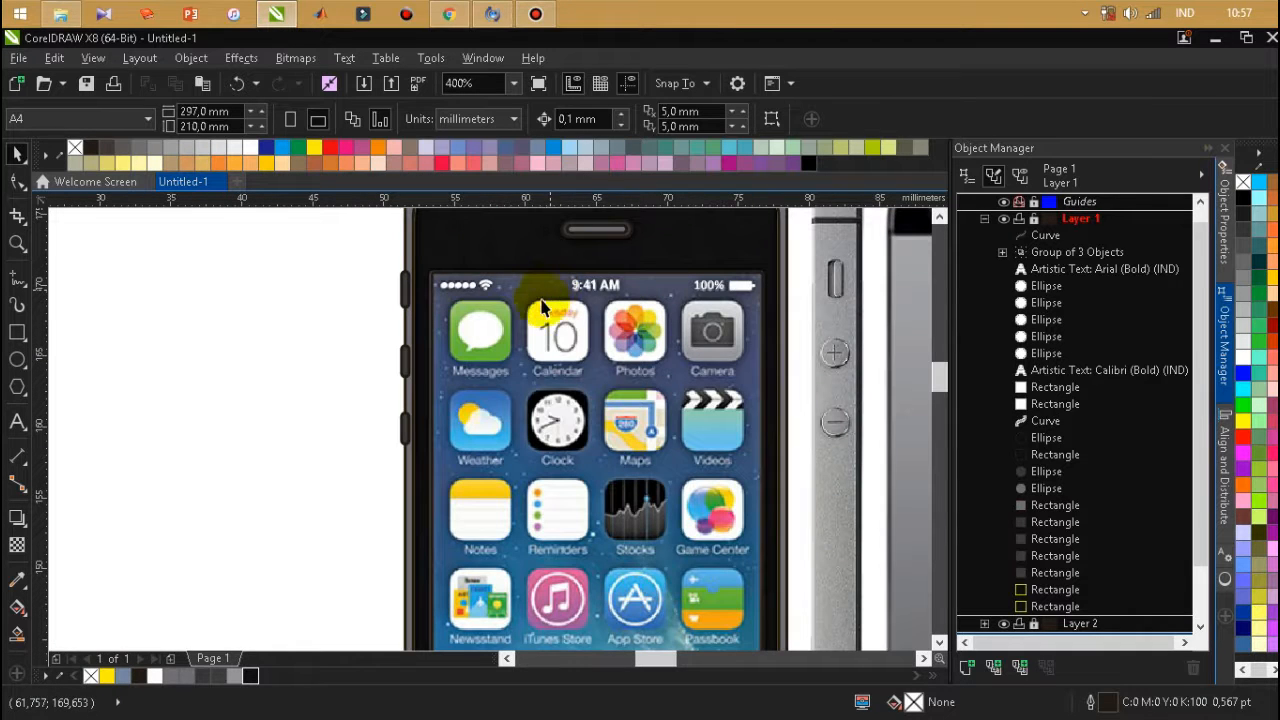
{"action": "scroll", "coordinate": [405, 295], "scroll_direction": "up", "scroll_amount": 2}
{"action": "scroll", "coordinate": [400, 300], "scroll_direction": "down", "scroll_amount": 4}
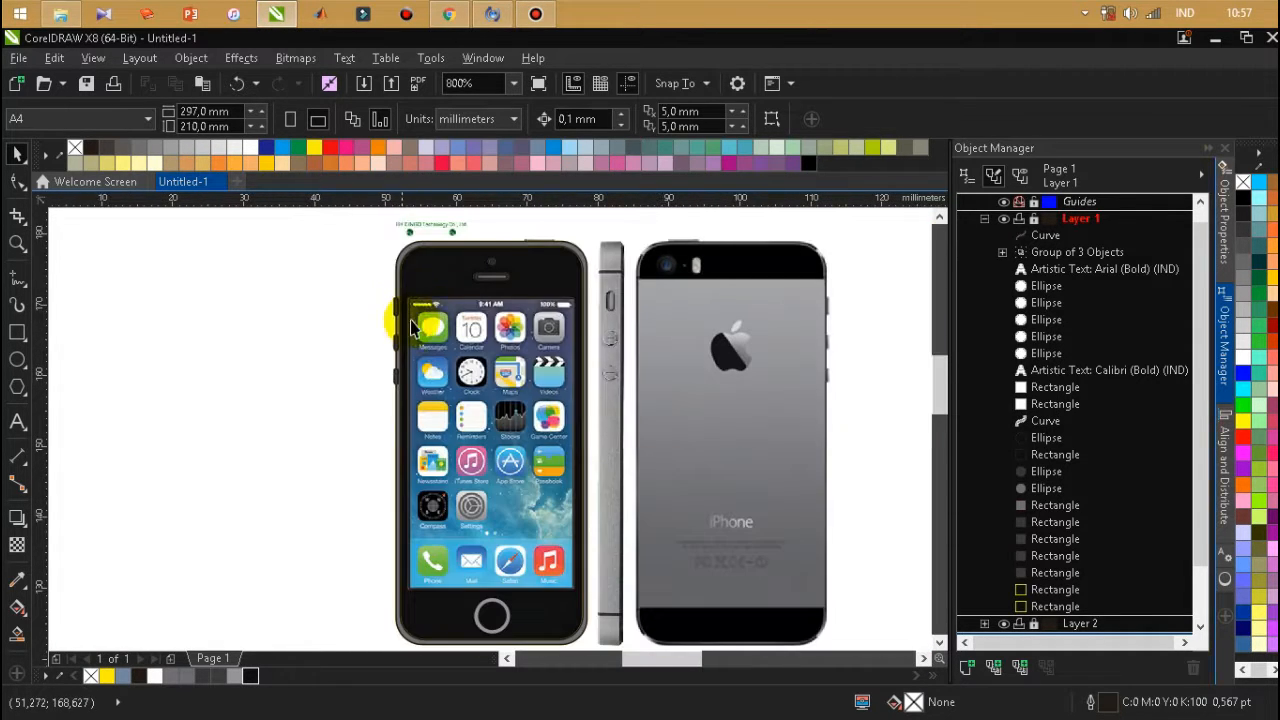
Try moving all traced phone shapes to the blank page area beside the photo without outlines.
{"action": "left_click_drag", "start_coordinate": [373, 237], "coordinate": [634, 609]}
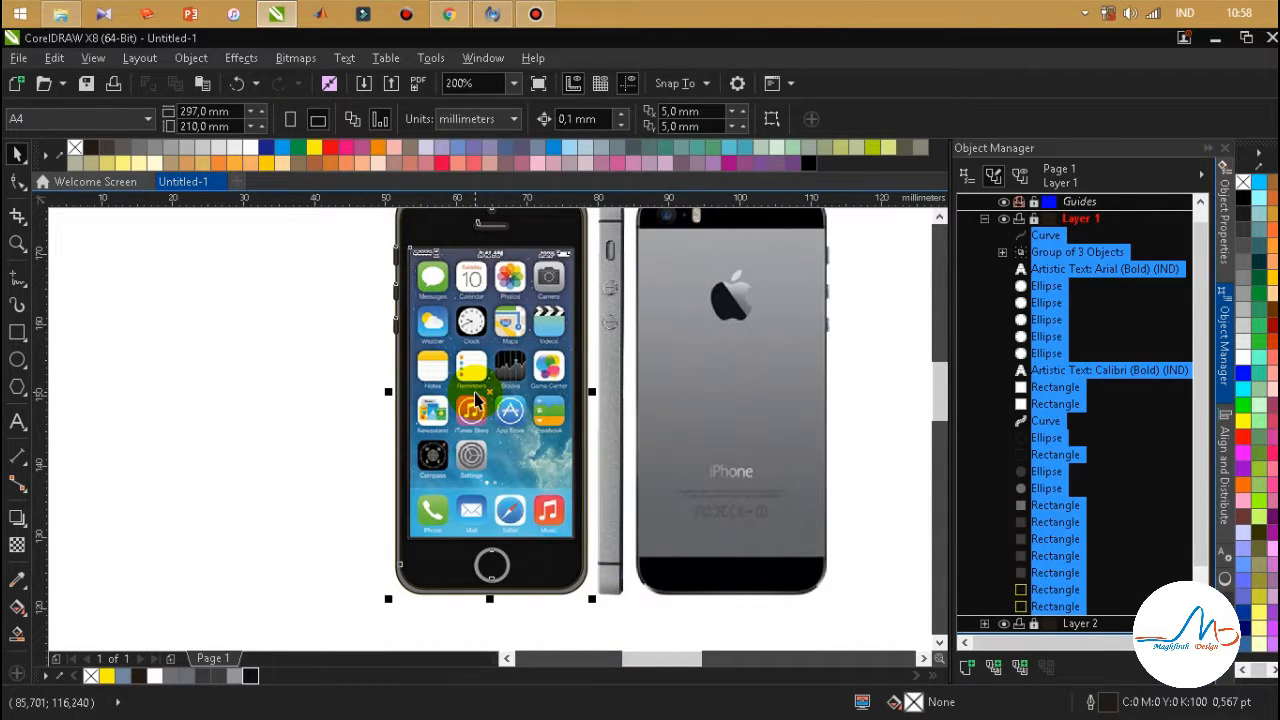
{"action": "left_click_drag", "start_coordinate": [495, 402], "coordinate": [205, 412]}
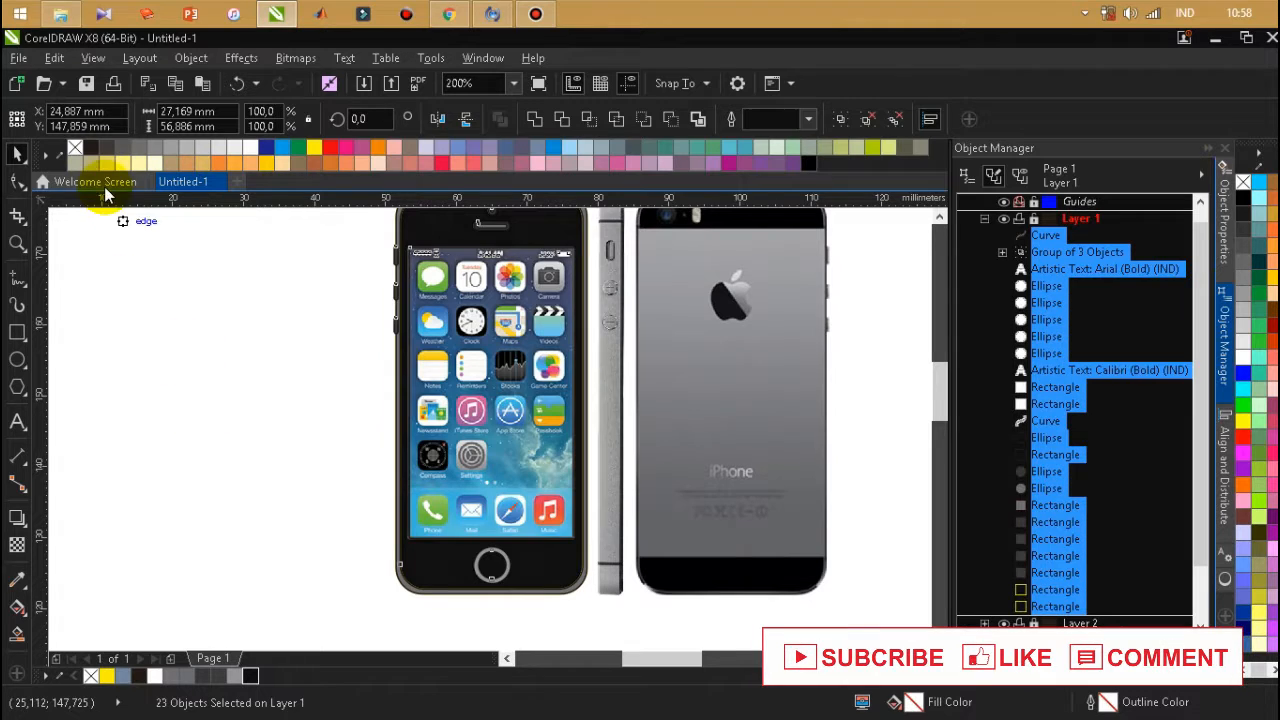
{"action": "left_click", "coordinate": [75, 147]}
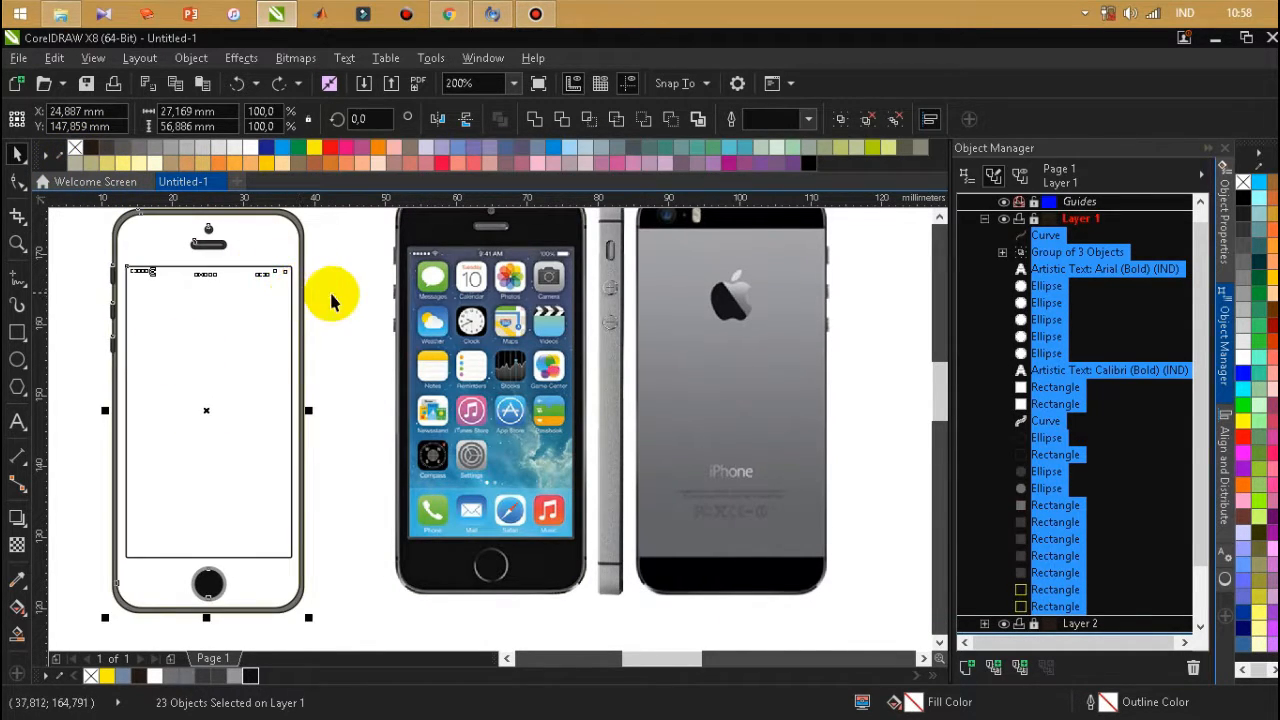
{"action": "key", "text": "ctrl+z"}
{"action": "left_click", "coordinate": [320, 343]}
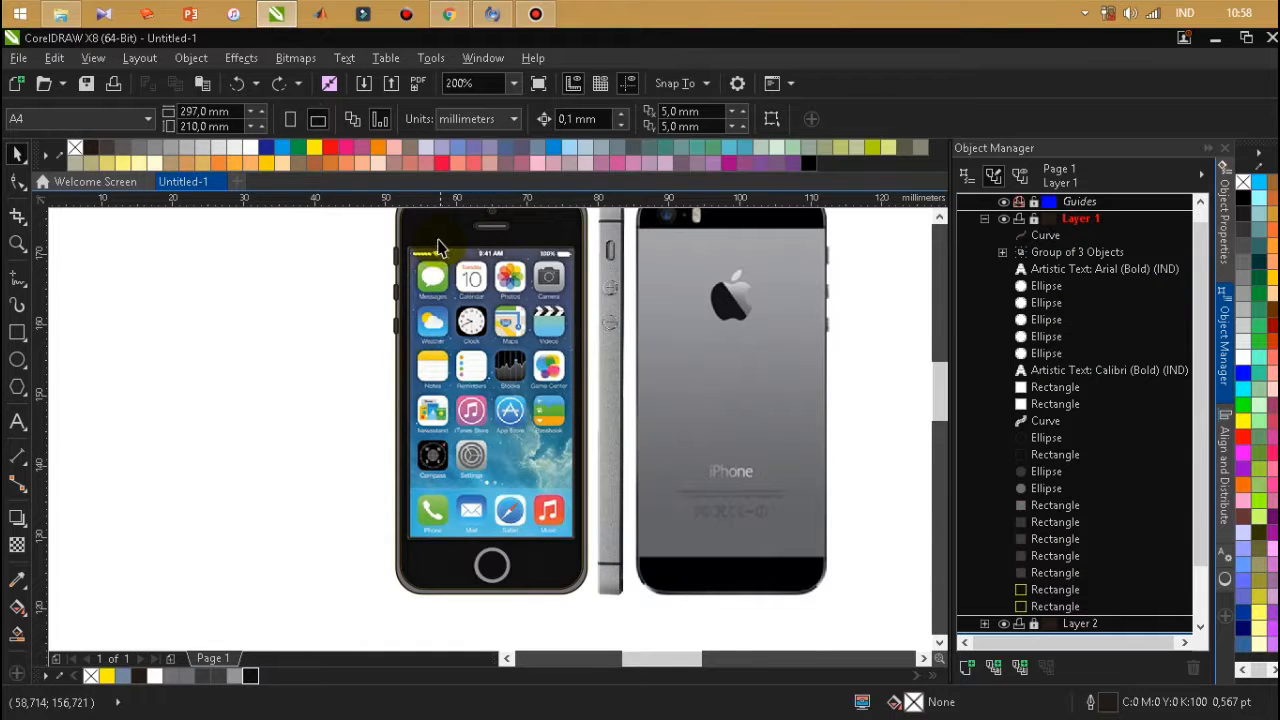
Fill the phone's screen rectangle with cyan (C100 M0 Y0 K0).
{"action": "scroll", "coordinate": [410, 305], "scroll_direction": "up", "scroll_amount": 2}
{"action": "left_click", "coordinate": [334, 341]}
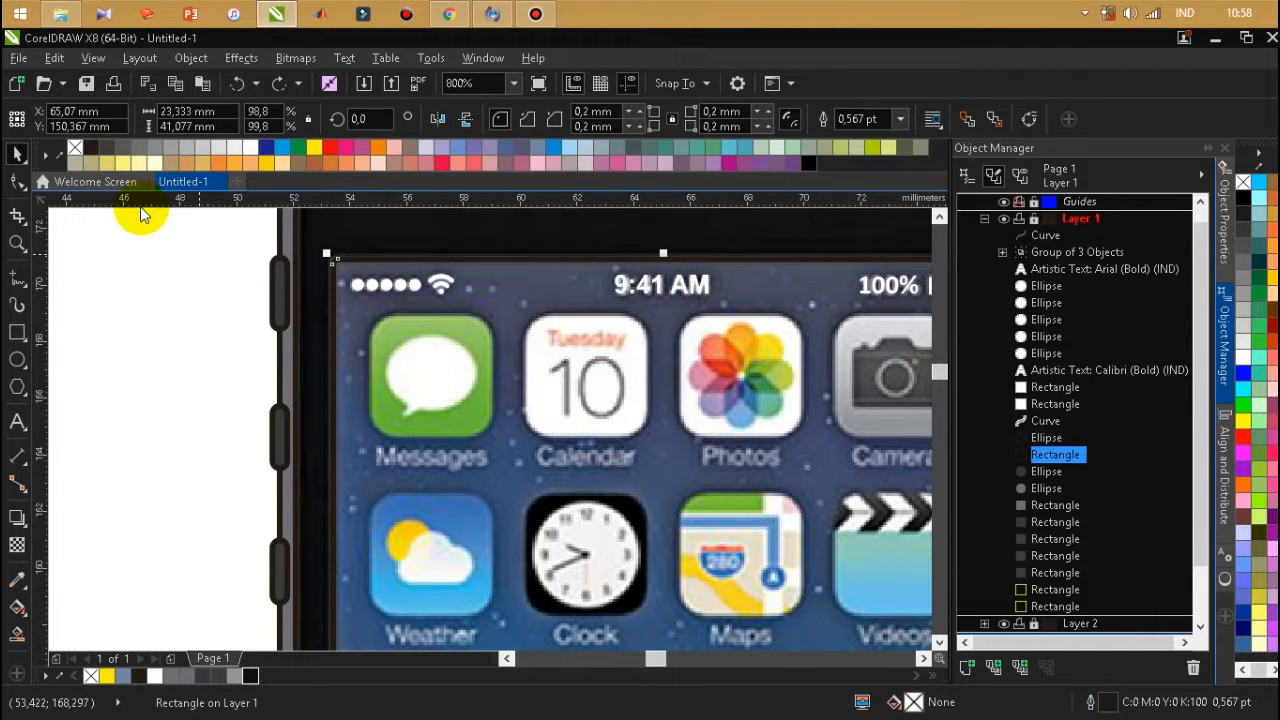
{"action": "left_click", "coordinate": [287, 150]}
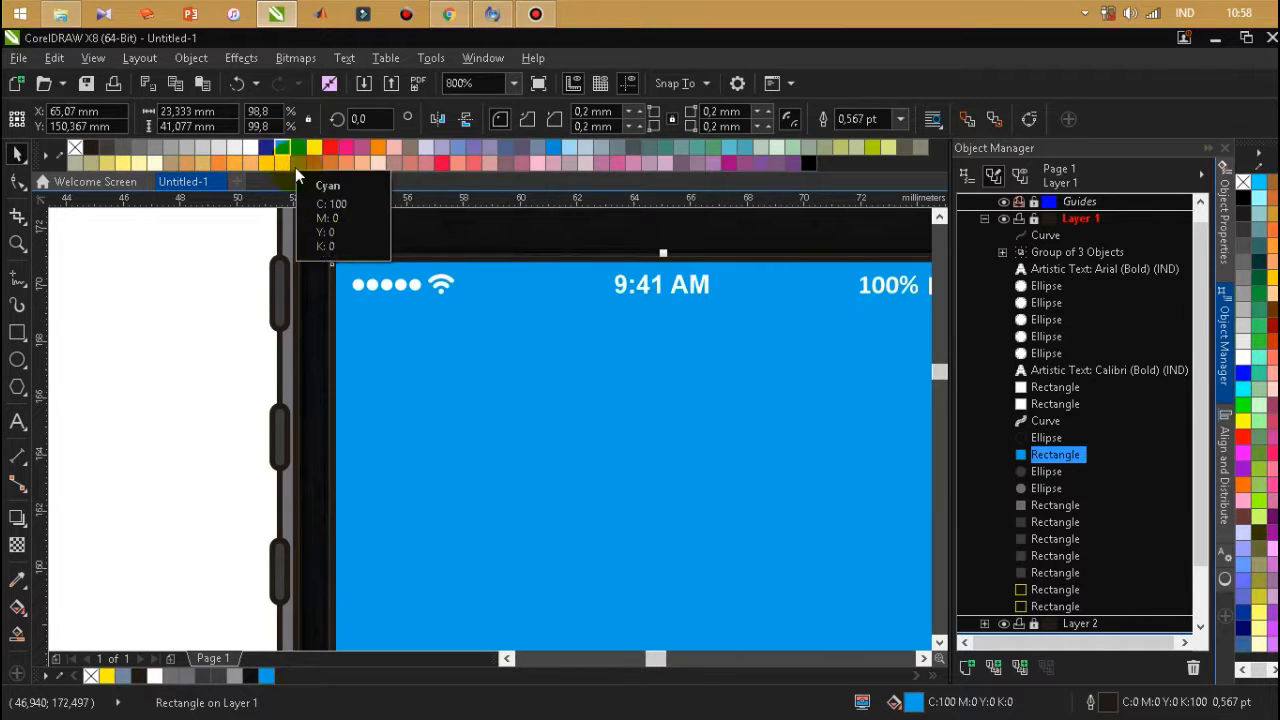
Try moving the traced shapes, including the cyan screen, off the photo and removing their outlines.
{"action": "scroll", "coordinate": [358, 283], "scroll_direction": "down", "scroll_amount": 2}
{"action": "scroll", "coordinate": [534, 391], "scroll_direction": "down", "scroll_amount": 2}
{"action": "scroll", "coordinate": [537, 440], "scroll_direction": "up", "scroll_amount": 2}
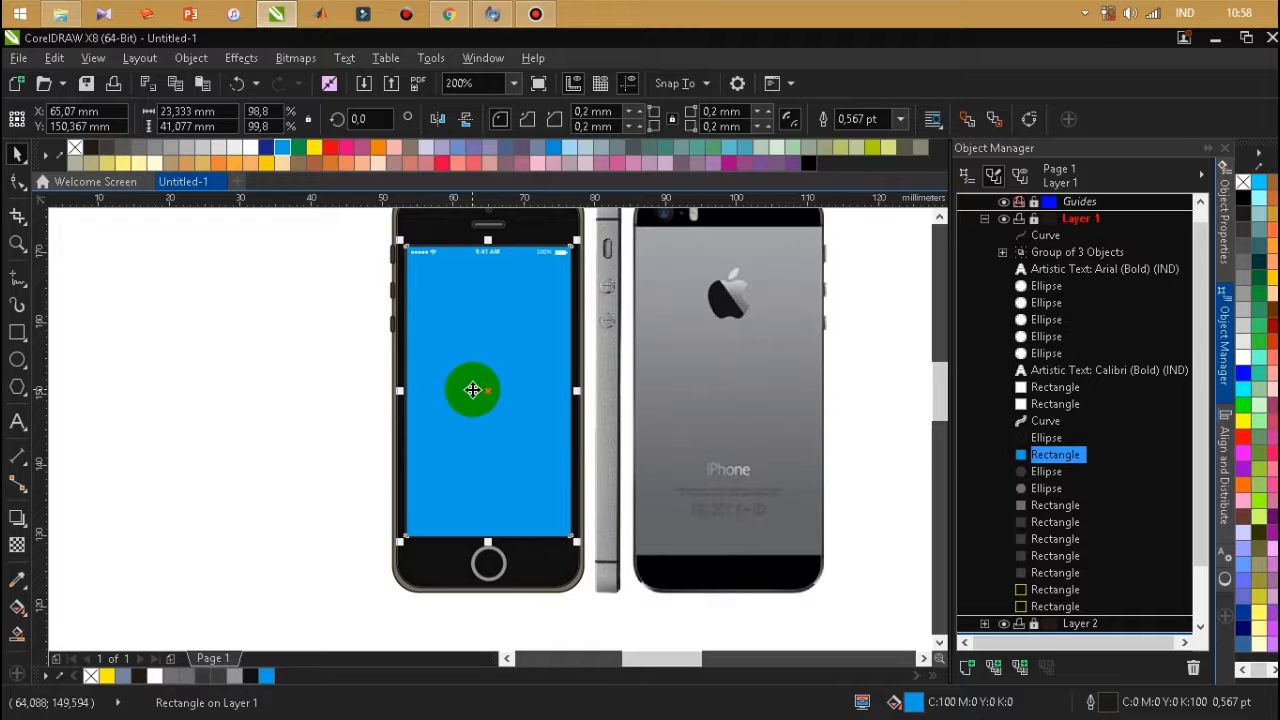
{"action": "scroll", "coordinate": [523, 312], "scroll_direction": "down", "scroll_amount": 2}
{"action": "left_click_drag", "start_coordinate": [408, 236], "coordinate": [570, 518]}
{"action": "left_click_drag", "start_coordinate": [507, 363], "coordinate": [357, 331]}
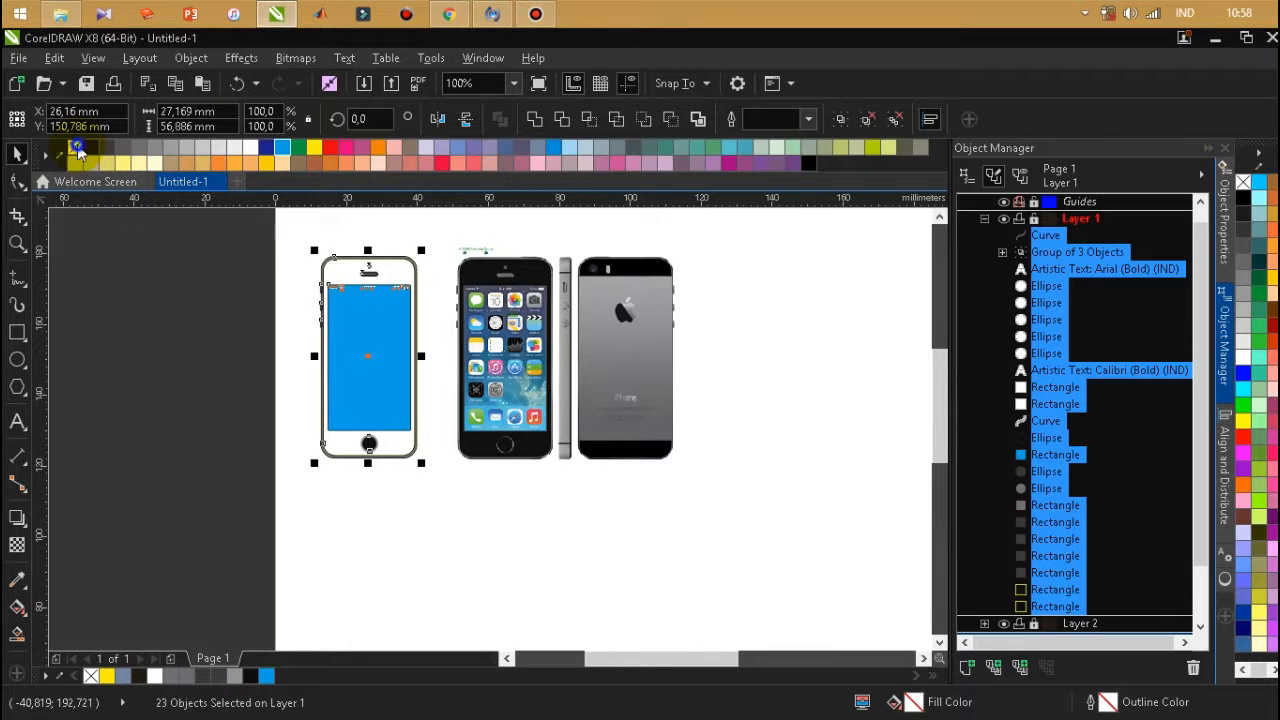
{"action": "scroll", "coordinate": [302, 258], "scroll_direction": "up", "scroll_amount": 2}
{"action": "left_click", "coordinate": [272, 289]}
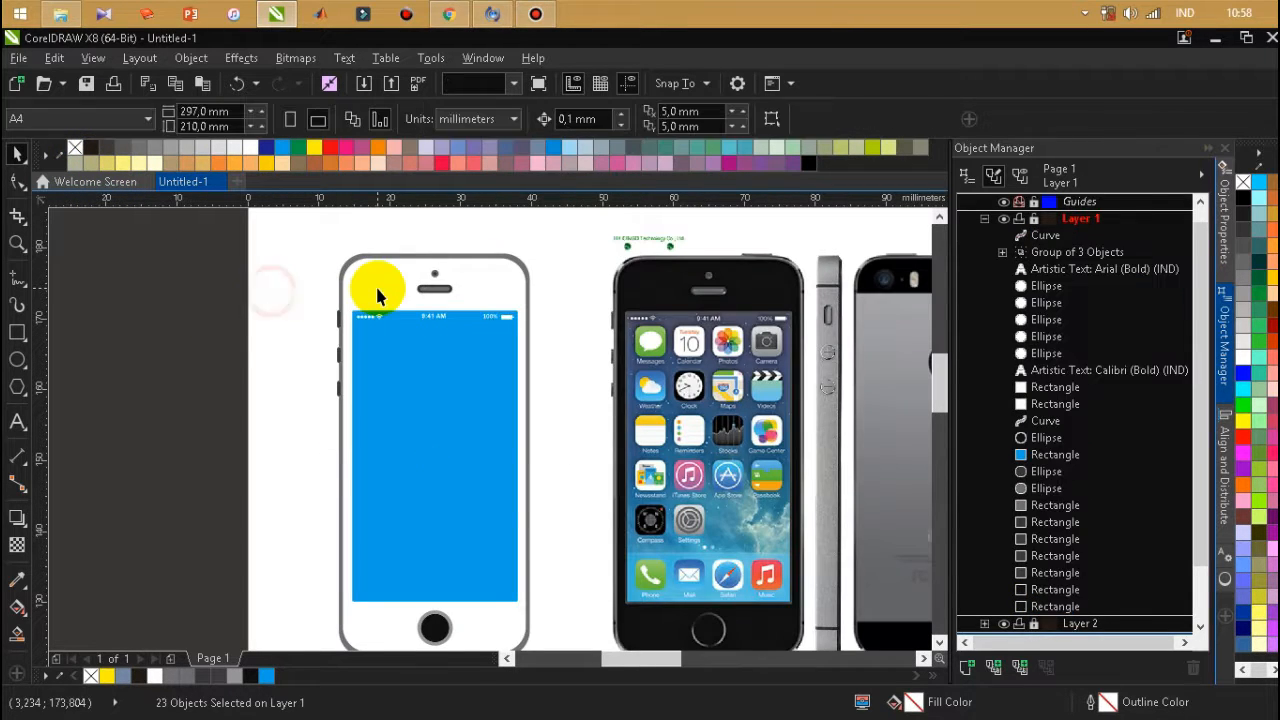
{"action": "left_click", "coordinate": [371, 286]}
{"action": "key", "text": "ctrl+z"}
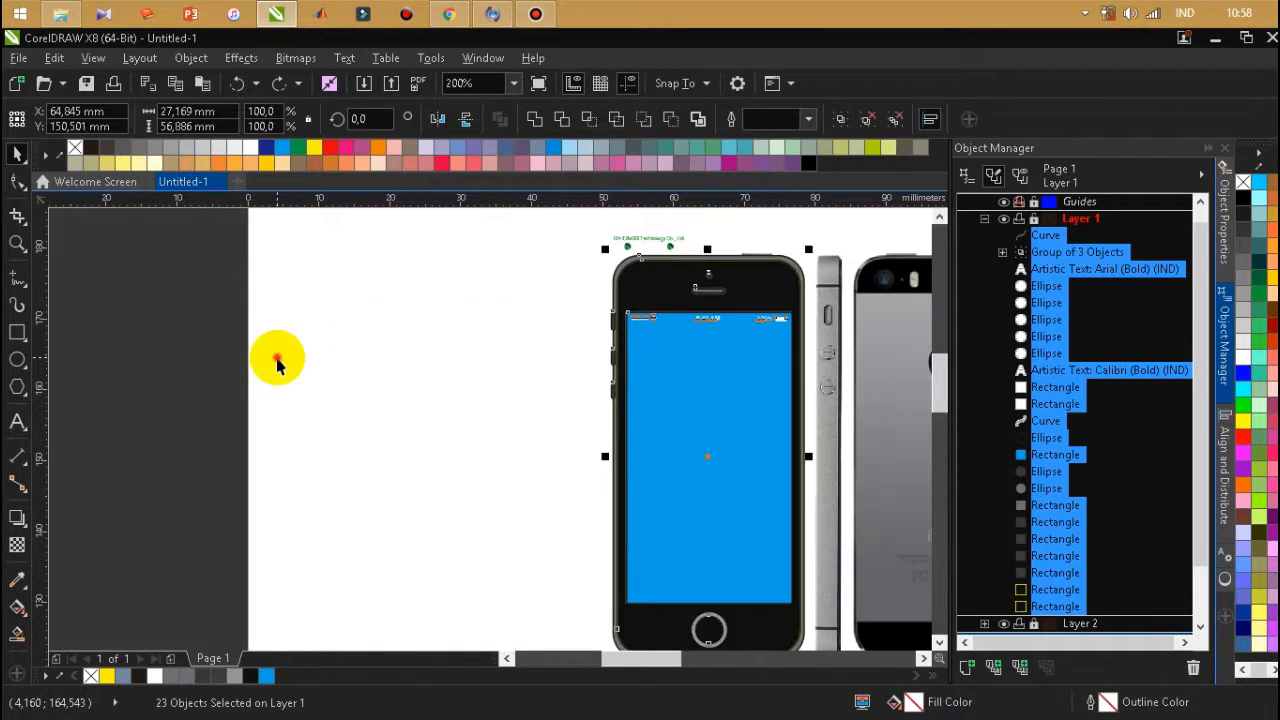
{"action": "left_click", "coordinate": [277, 364]}
Create a front face shape around the camera, speaker and screen with Smart Fill and fill it with near-black #0F0F0F.
{"action": "scroll", "coordinate": [632, 266], "scroll_direction": "up", "scroll_amount": 2}
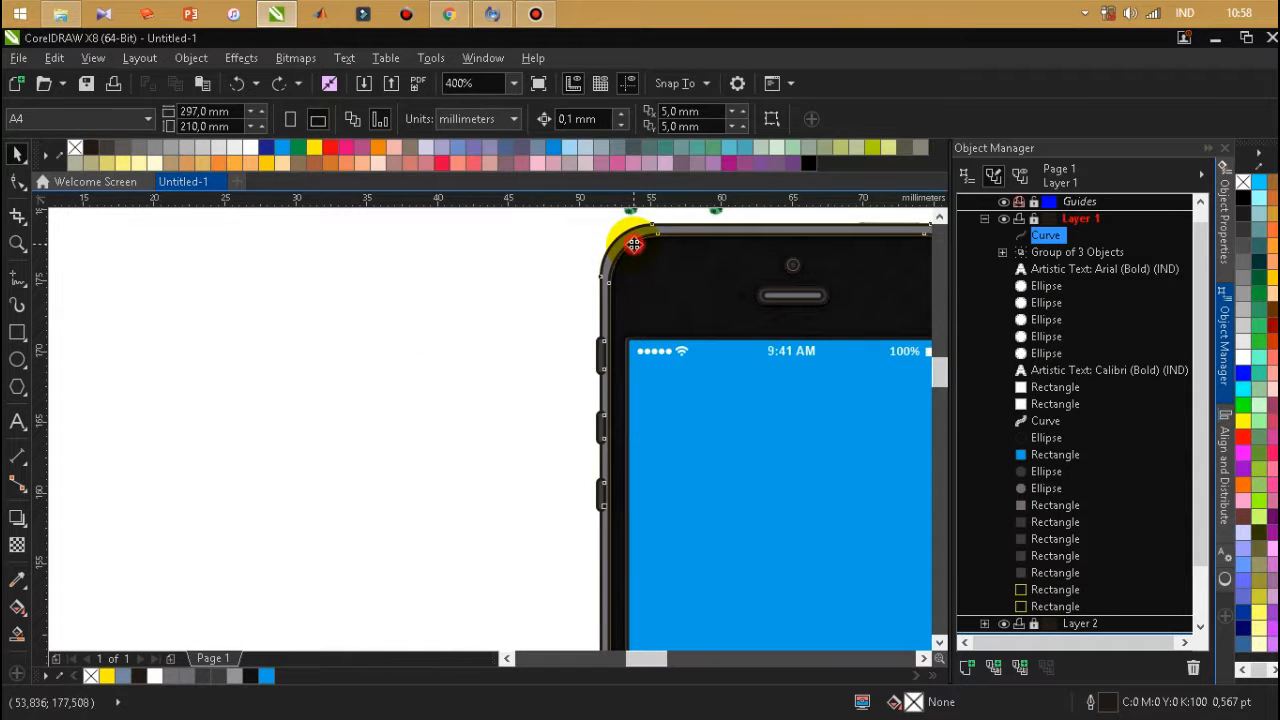
{"action": "left_click", "coordinate": [649, 286]}
{"action": "left_click", "coordinate": [508, 274]}
{"action": "scroll", "coordinate": [508, 274], "scroll_direction": "down", "scroll_amount": 2}
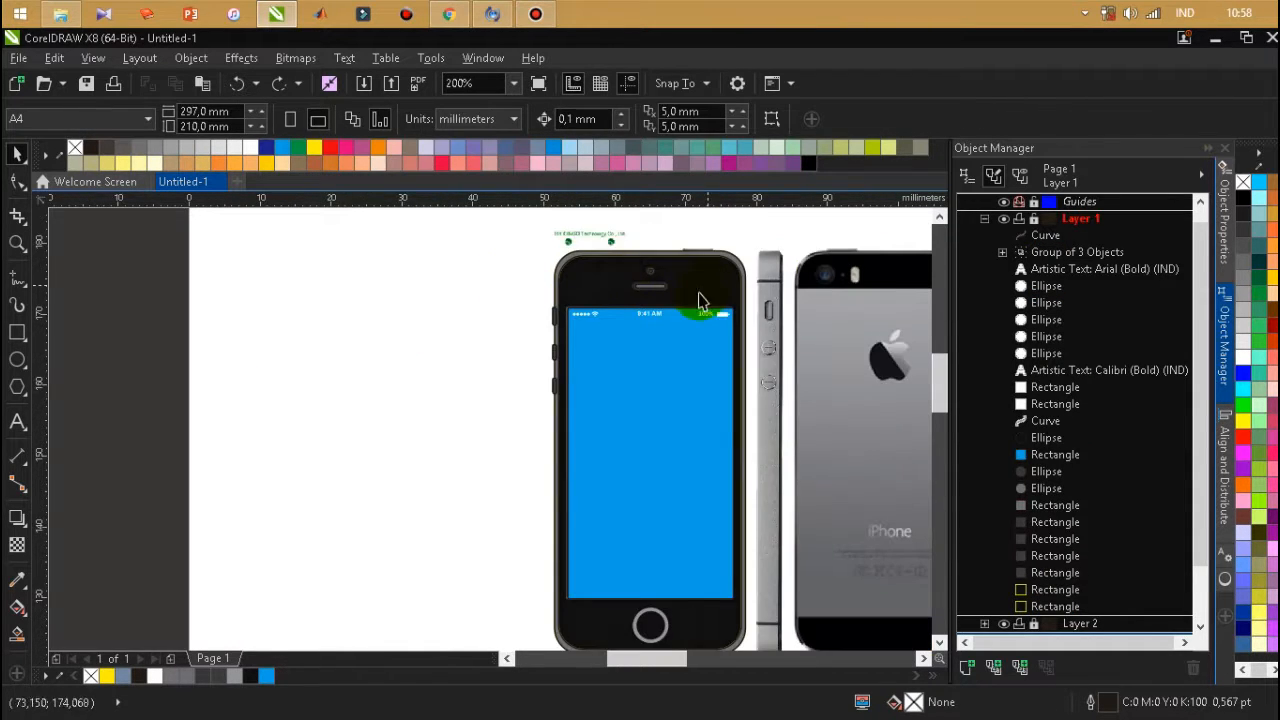
{"action": "scroll", "coordinate": [700, 300], "scroll_direction": "up", "scroll_amount": 2}
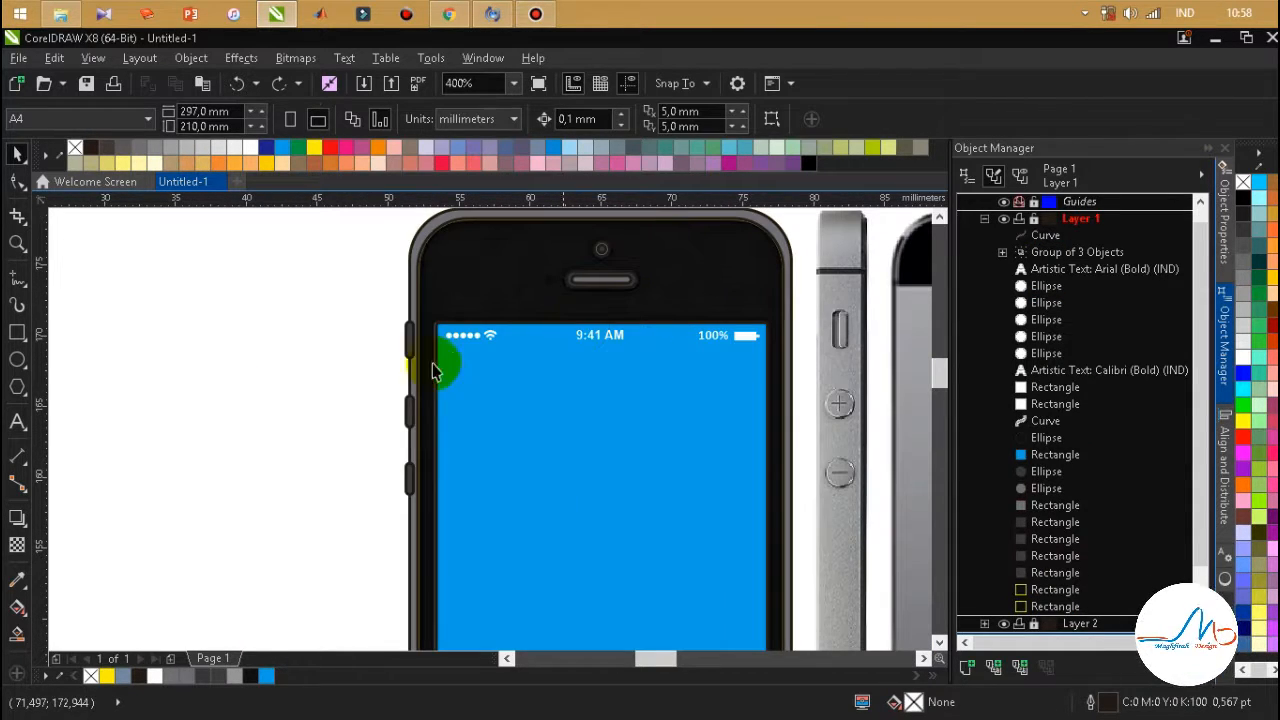
{"action": "left_click", "coordinate": [17, 633]}
{"action": "left_click", "coordinate": [480, 285]}
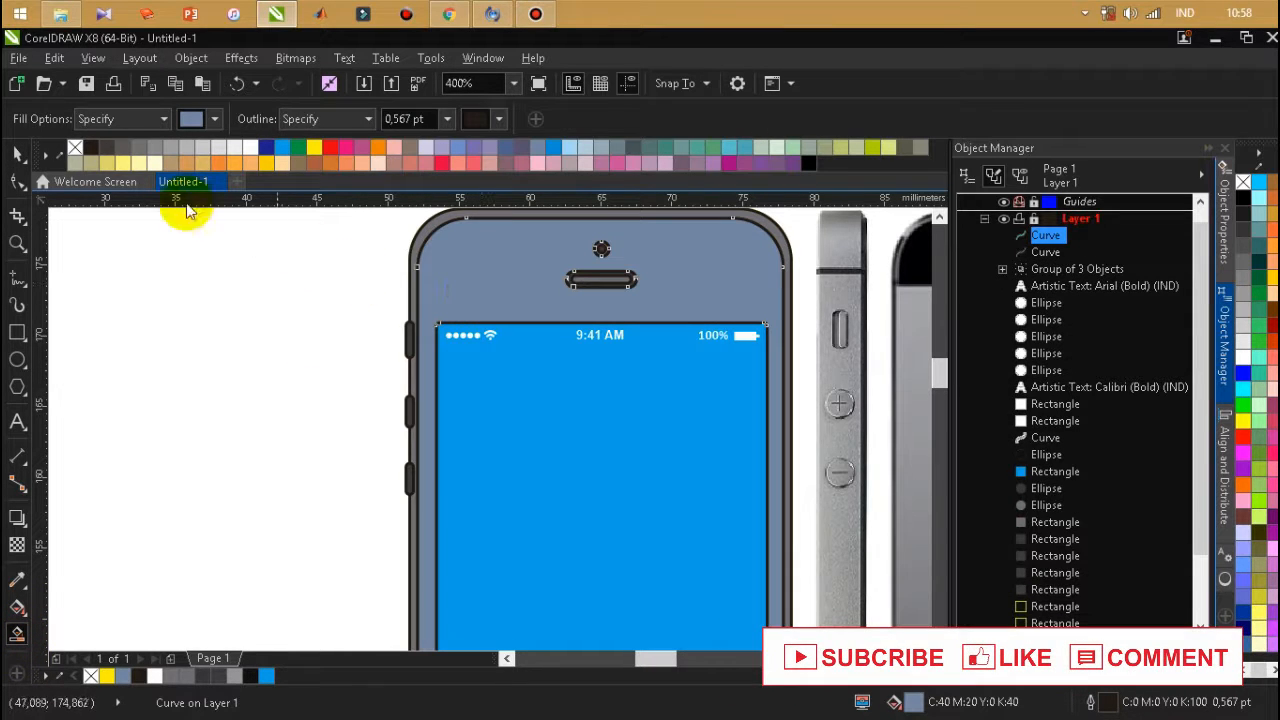
{"action": "left_click", "coordinate": [17, 153]}
{"action": "left_click", "coordinate": [250, 676]}
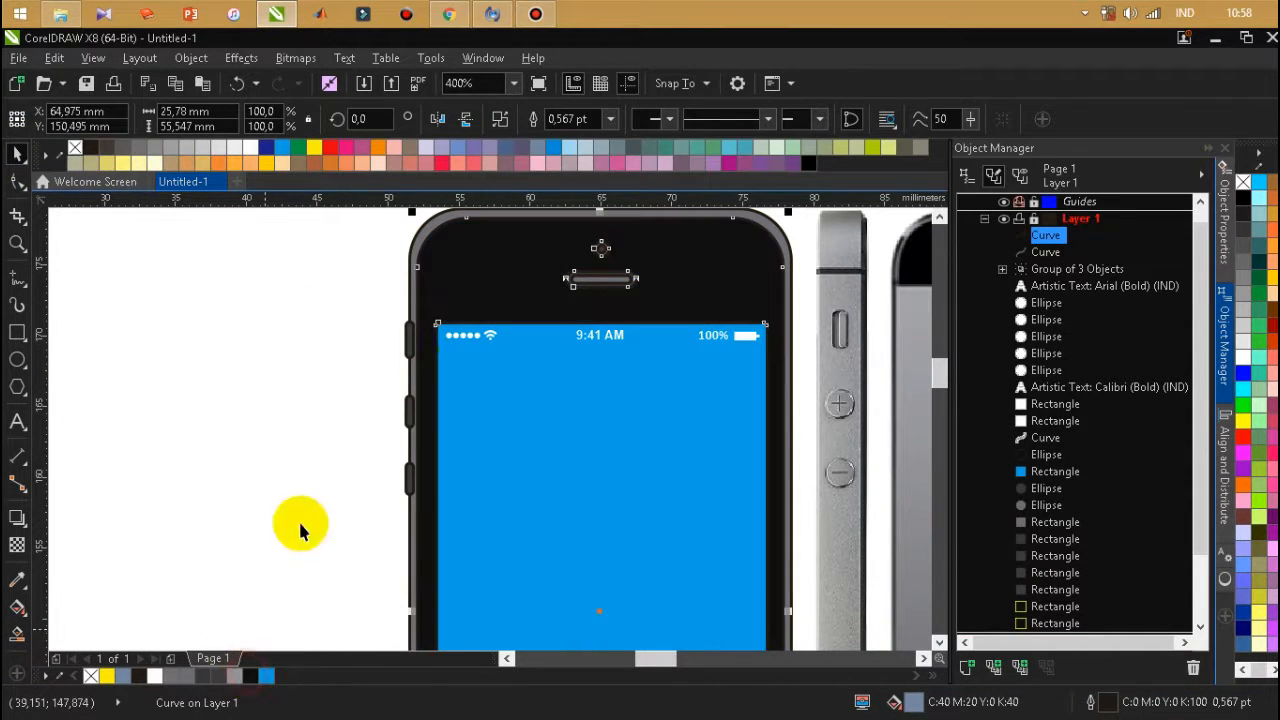
Move all traced phone shapes to the blank page area beside the photo and remove their outlines.
{"action": "scroll", "coordinate": [486, 300], "scroll_direction": "down", "scroll_amount": 1}
{"action": "scroll", "coordinate": [585, 282], "scroll_direction": "down", "scroll_amount": 1}
{"action": "left_click_drag", "start_coordinate": [453, 238], "coordinate": [615, 520]}
{"action": "left_click_drag", "start_coordinate": [577, 371], "coordinate": [440, 375]}
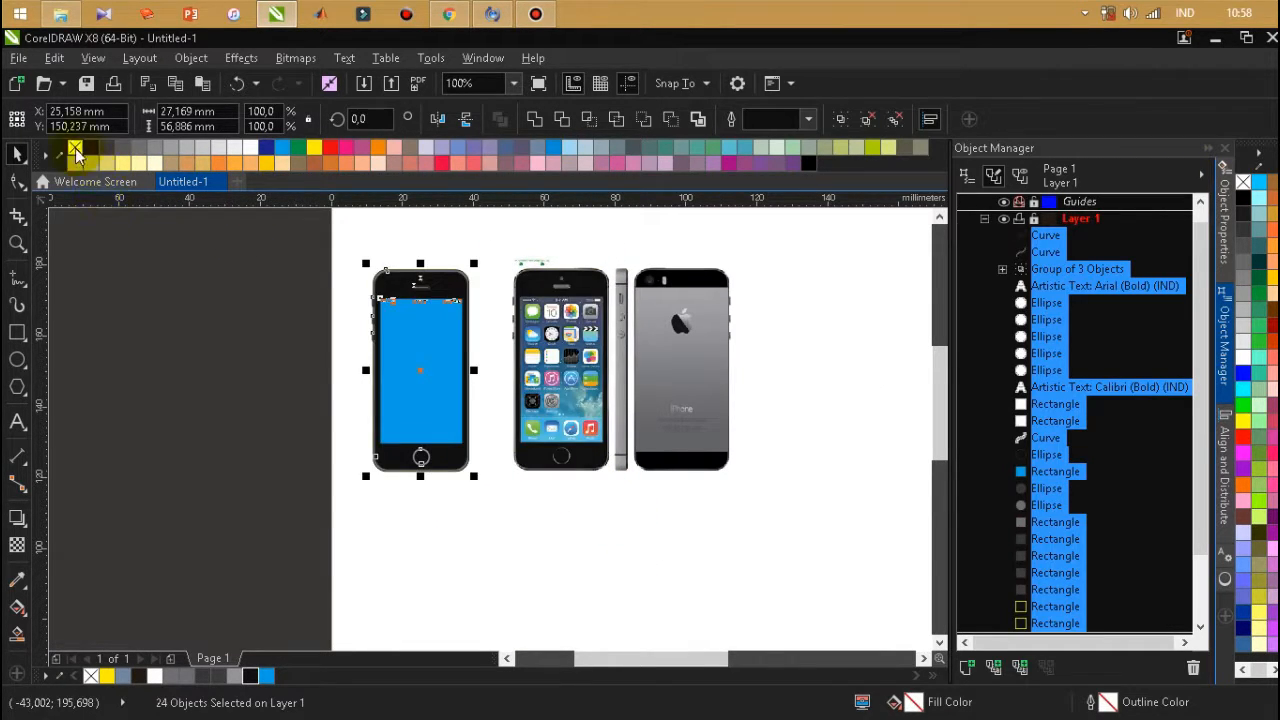
{"action": "left_click", "coordinate": [236, 322]}
{"action": "scroll", "coordinate": [420, 289], "scroll_direction": "up", "scroll_amount": 2}
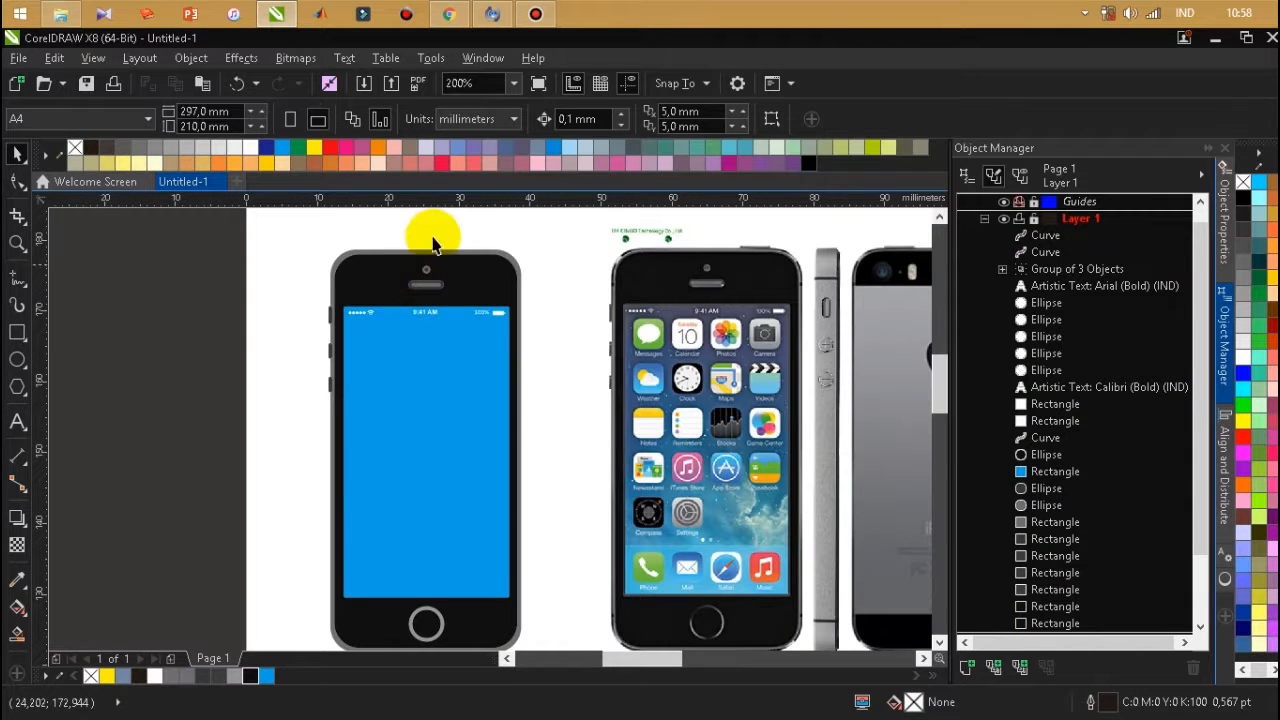
Compare the moved phone drawing with the front view in the reference photo.
{"action": "scroll", "coordinate": [440, 265], "scroll_direction": "down", "scroll_amount": 2}
{"action": "scroll", "coordinate": [446, 300], "scroll_direction": "up", "scroll_amount": 2}
{"action": "scroll", "coordinate": [459, 340], "scroll_direction": "down", "scroll_amount": 2}
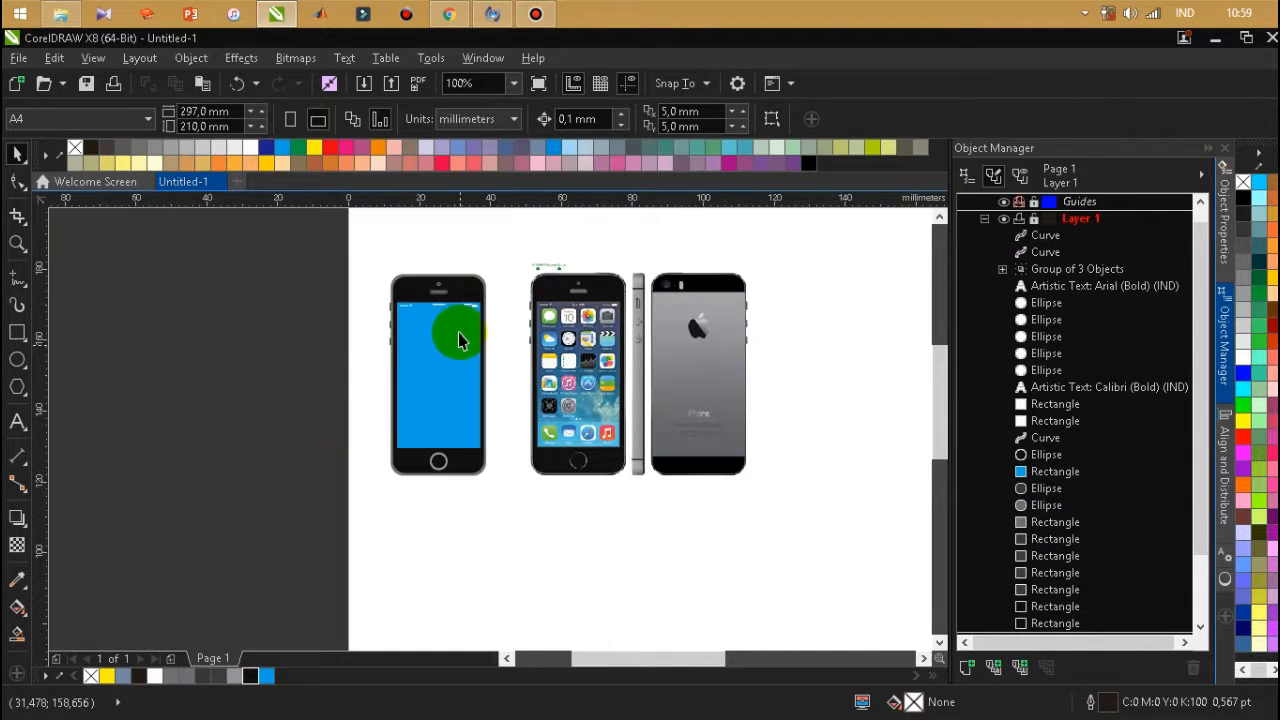
{"action": "scroll", "coordinate": [435, 268], "scroll_direction": "up", "scroll_amount": 2}
{"action": "scroll", "coordinate": [491, 251], "scroll_direction": "down", "scroll_amount": 2}
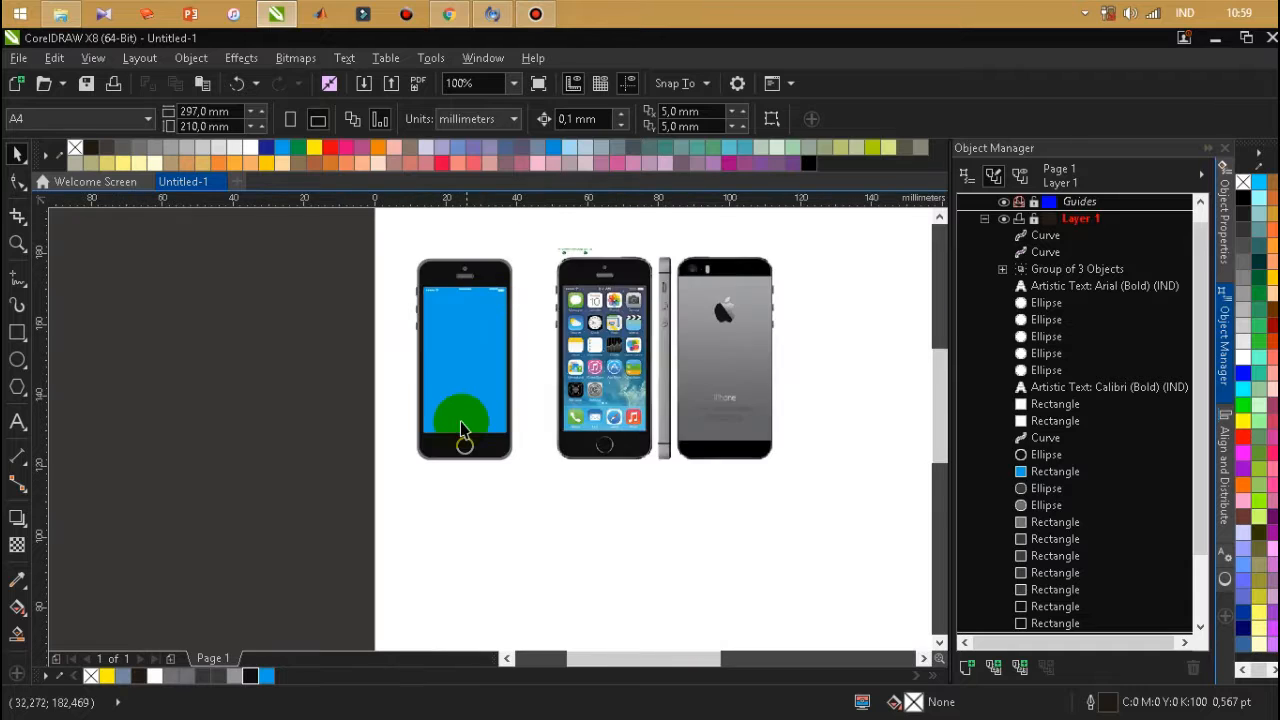
{"action": "scroll", "coordinate": [461, 422], "scroll_direction": "up", "scroll_amount": 1}
{"action": "scroll", "coordinate": [480, 486], "scroll_direction": "down", "scroll_amount": 1}
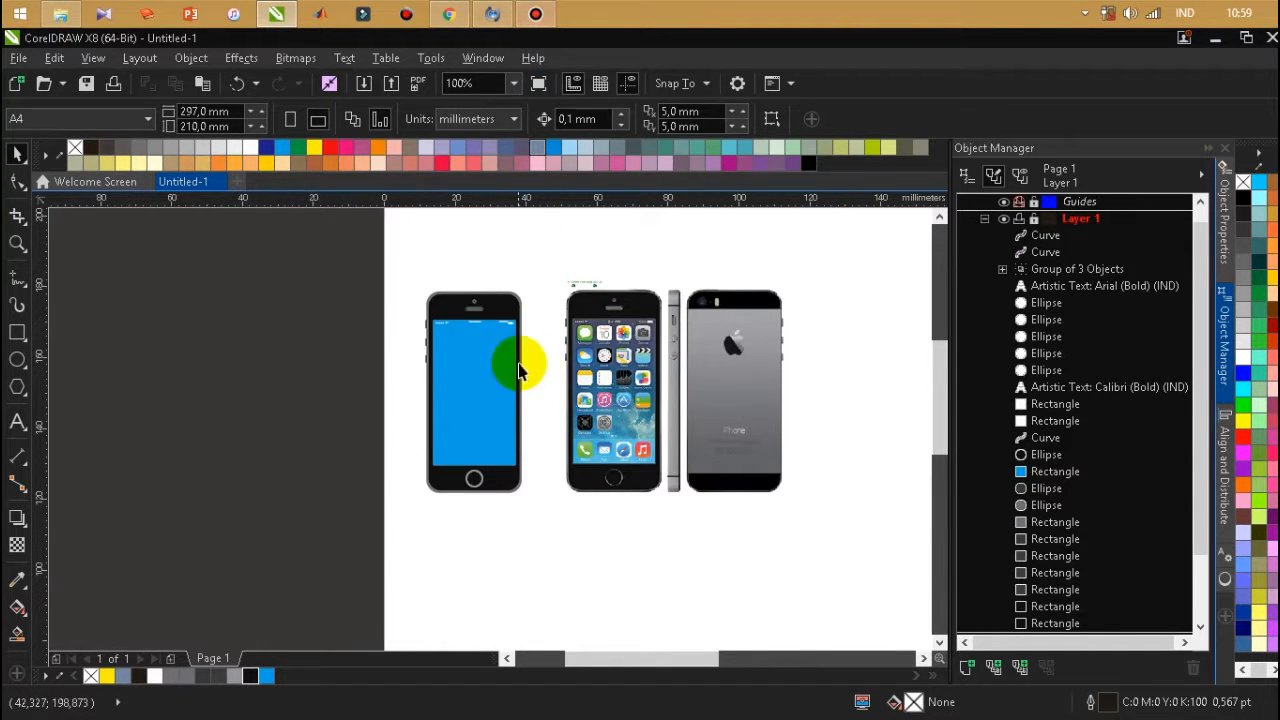
{"action": "scroll", "coordinate": [600, 372], "scroll_direction": "up", "scroll_amount": 1}
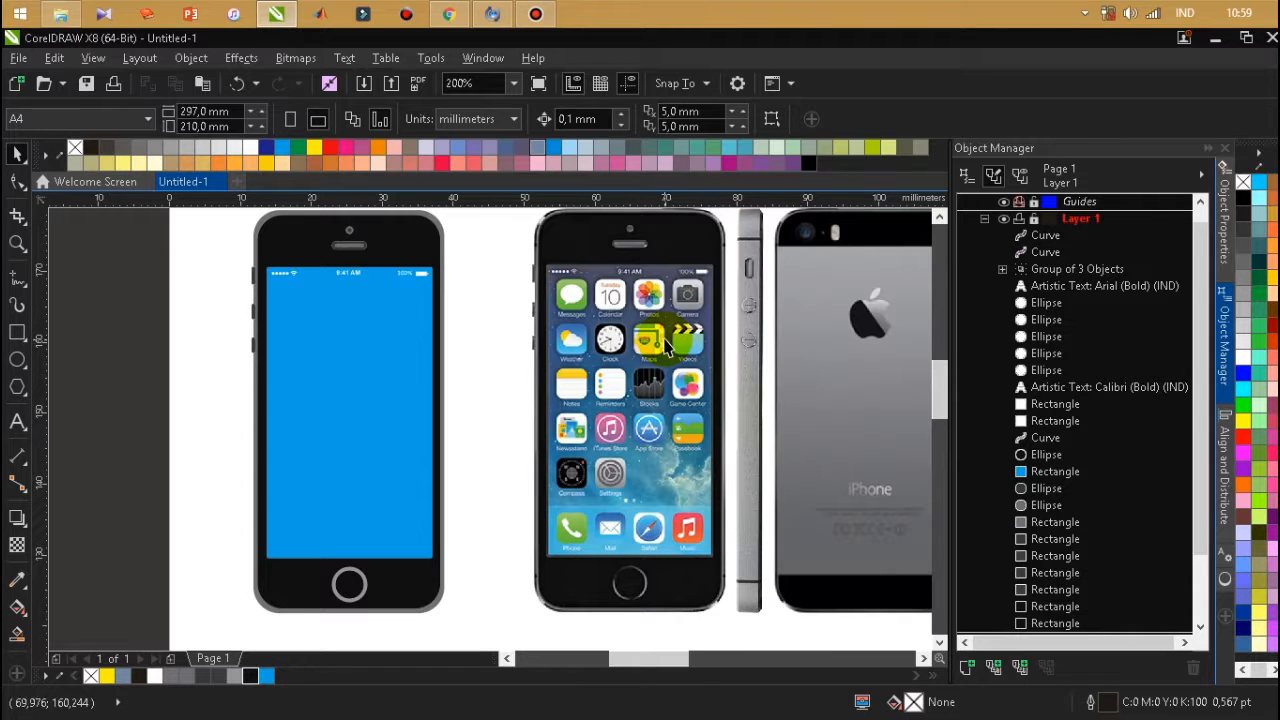
Undo the outline removal on the moved phone shapes and clear the selection.
{"action": "key", "text": "ctrl+a"}
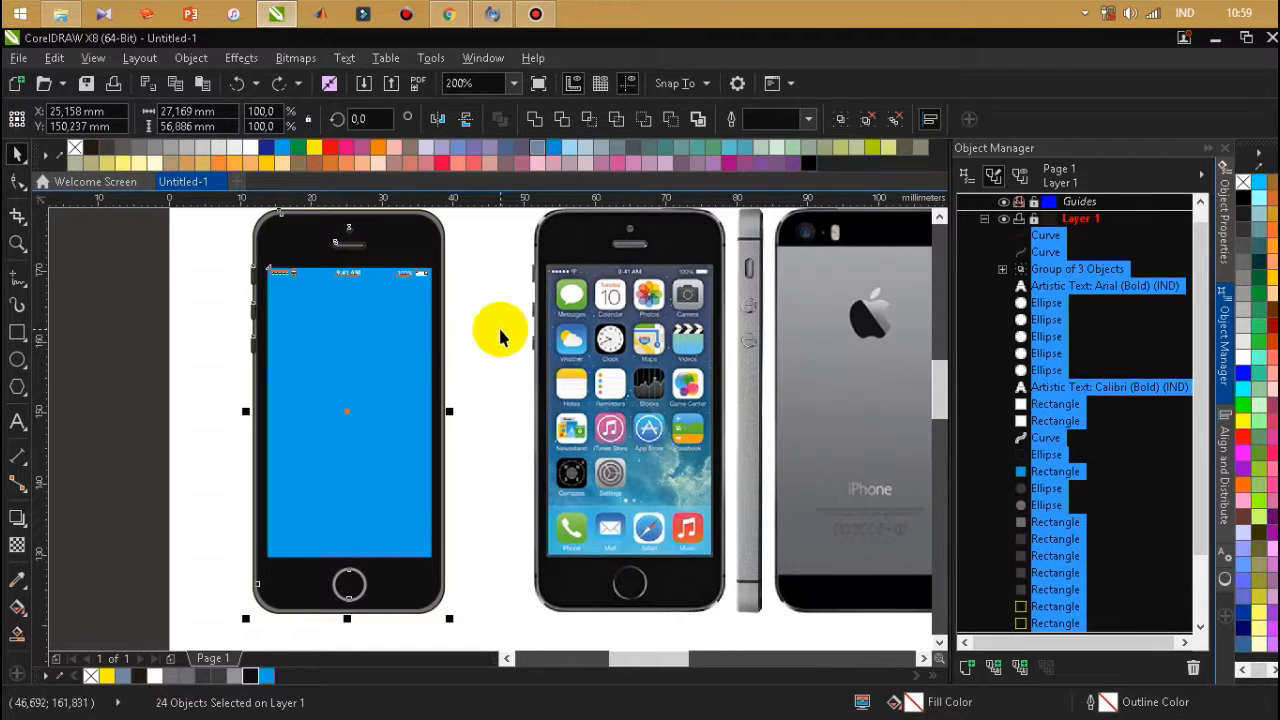
{"action": "left_click", "coordinate": [497, 337]}
{"action": "scroll", "coordinate": [497, 337], "scroll_direction": "down", "scroll_amount": 1}
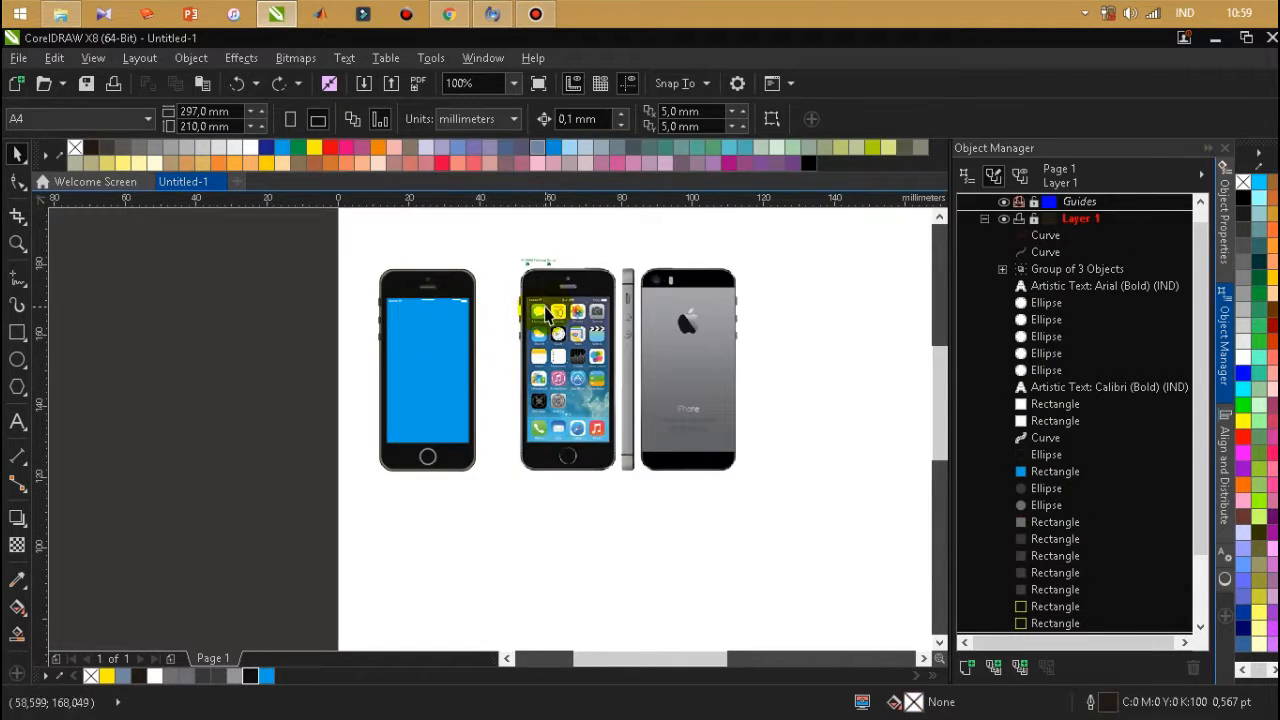
{"action": "scroll", "coordinate": [399, 306], "scroll_direction": "up", "scroll_amount": 1}
{"action": "scroll", "coordinate": [409, 306], "scroll_direction": "down", "scroll_amount": 1}
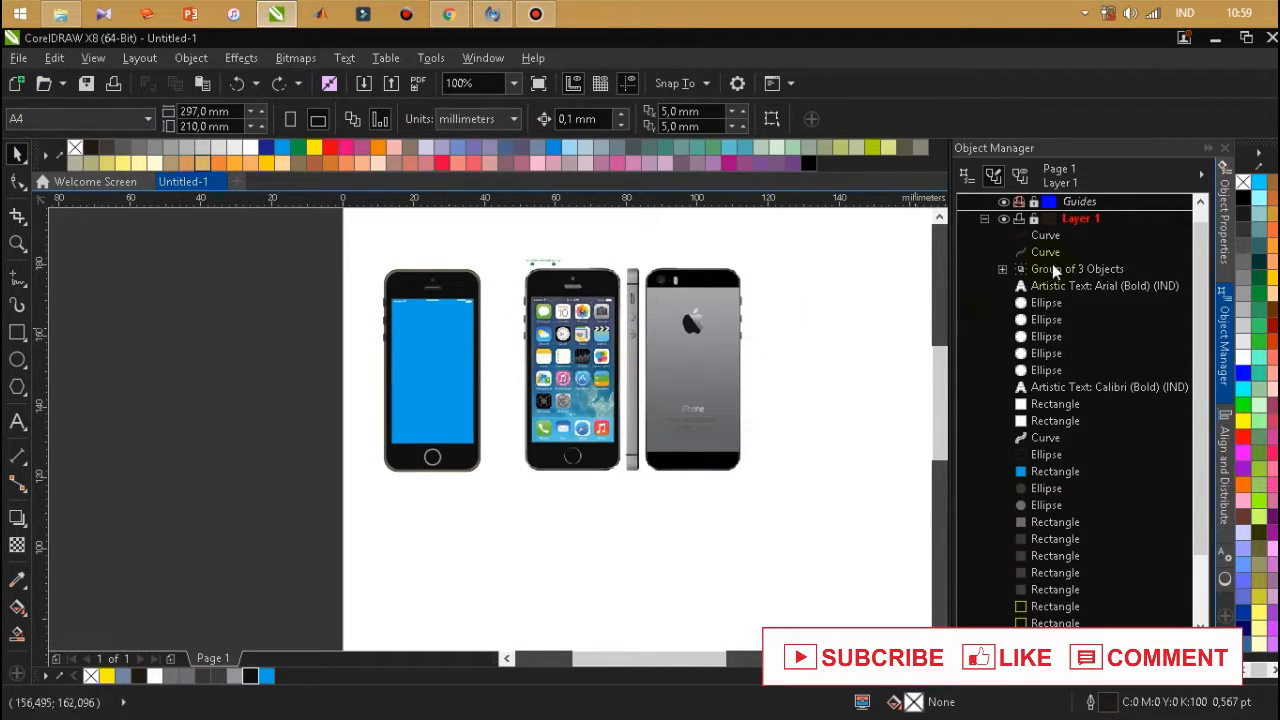
Unlock Layer 2 and crop the reference photo to the front view of the phone, about 32 by 59 mm.
{"action": "left_click", "coordinate": [985, 218]}
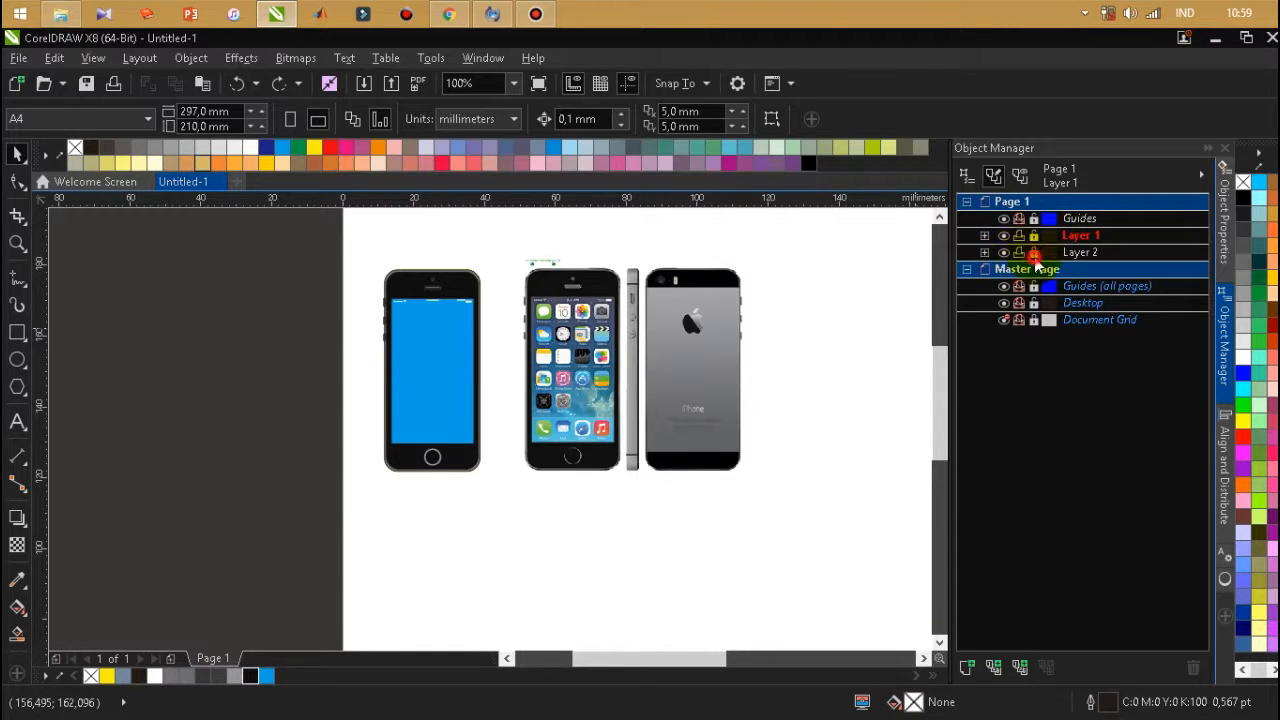
{"action": "left_click", "coordinate": [730, 322]}
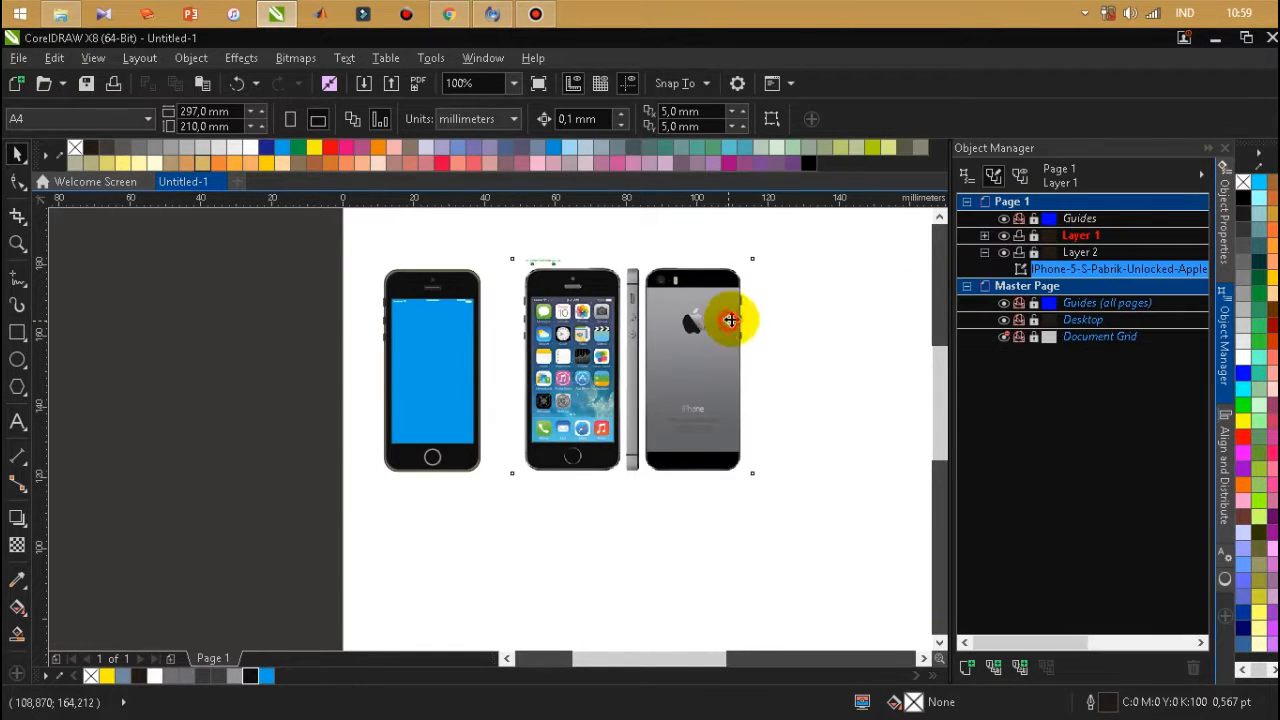
{"action": "left_click", "coordinate": [17, 216]}
{"action": "left_click_drag", "start_coordinate": [512, 473], "coordinate": [624, 267]}
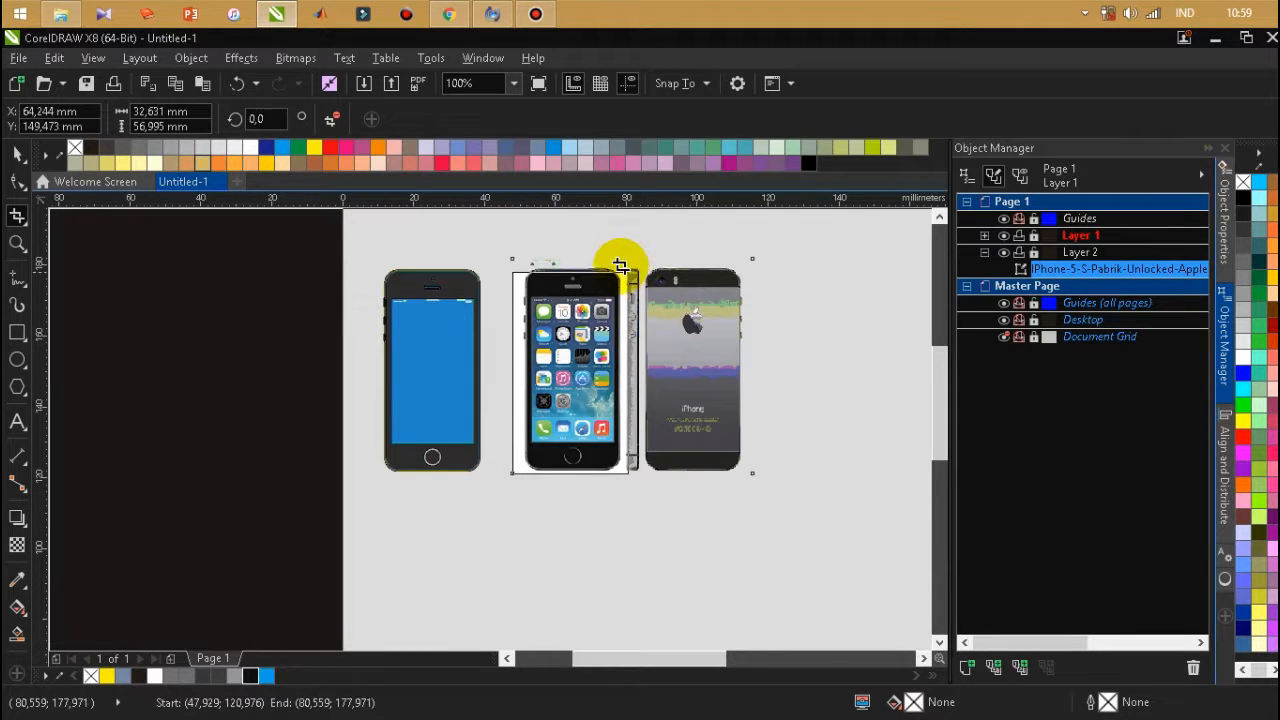
{"action": "key", "text": "Return"}
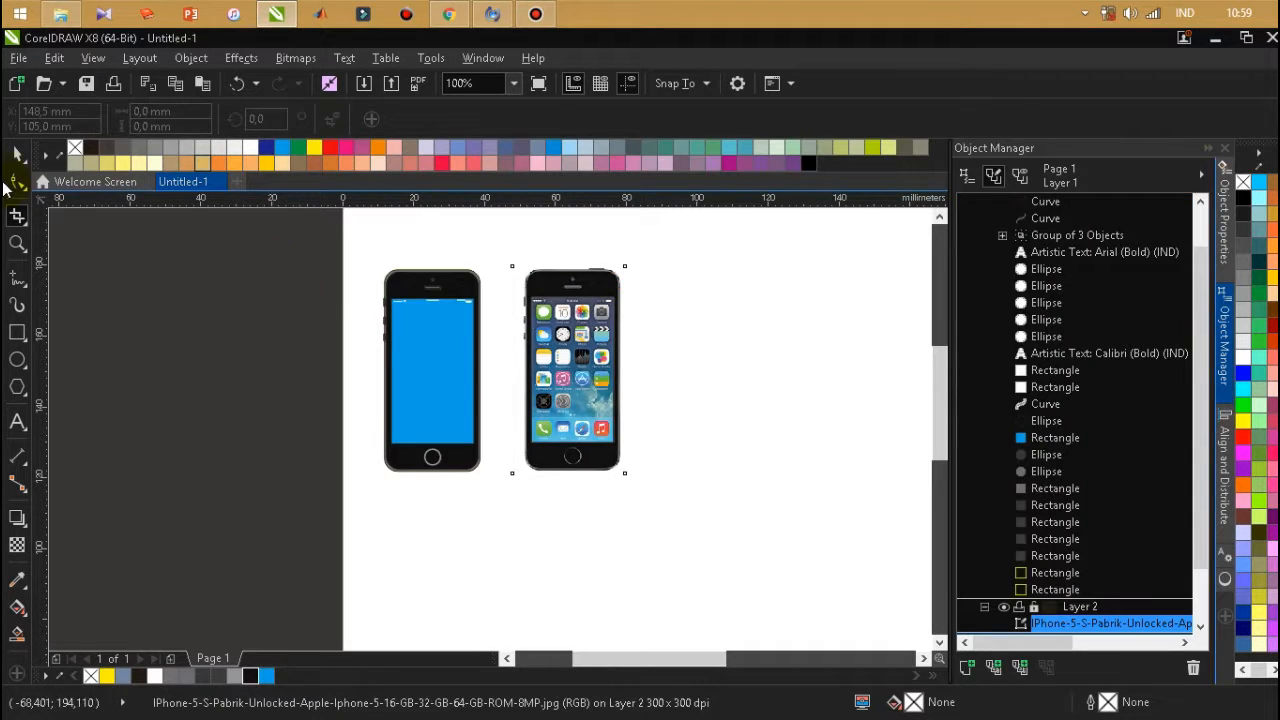
Move the cropped reference photo slightly closer to the phone drawing.
{"action": "left_click", "coordinate": [15, 152]}
{"action": "left_click", "coordinate": [722, 349]}
{"action": "left_click", "coordinate": [578, 345]}
{"action": "left_click_drag", "start_coordinate": [578, 342], "coordinate": [567, 342]}
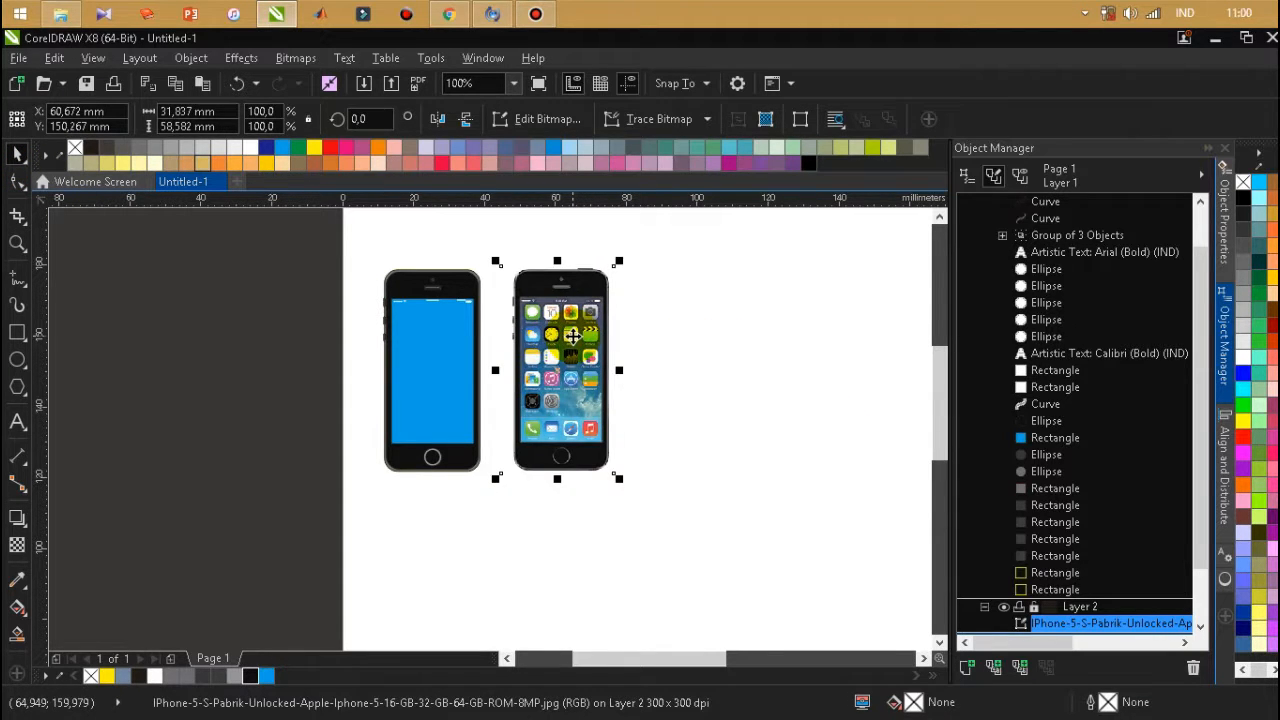
Group all the shapes of the phone drawing on Layer 1.
{"action": "left_click_drag", "start_coordinate": [352, 238], "coordinate": [492, 506]}
{"action": "key", "text": "ctrl+g"}
{"action": "left_click", "coordinate": [506, 543]}
Remove the outlines from the grouped phone drawing and clear the selection.
{"action": "scroll", "coordinate": [436, 370], "scroll_direction": "up", "scroll_amount": 2}
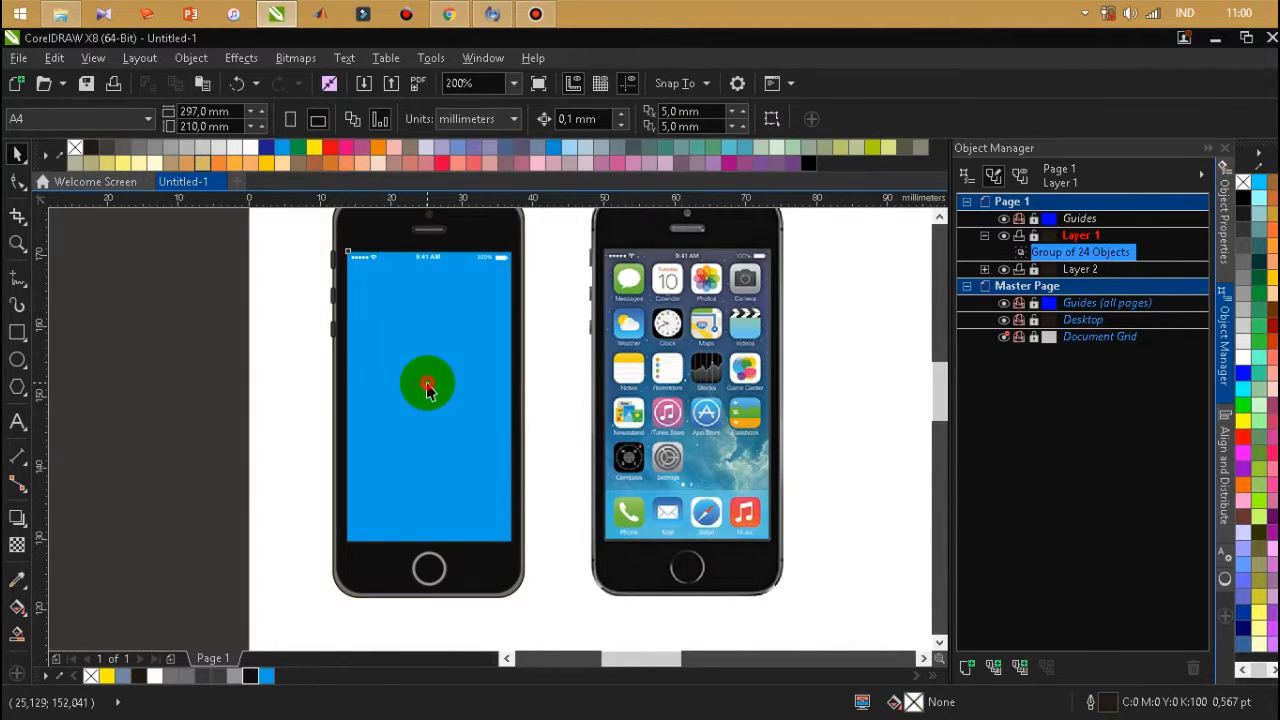
{"action": "left_click", "coordinate": [426, 383]}
{"action": "scroll", "coordinate": [293, 283], "scroll_direction": "up", "scroll_amount": 2}
{"action": "left_click", "coordinate": [331, 258]}
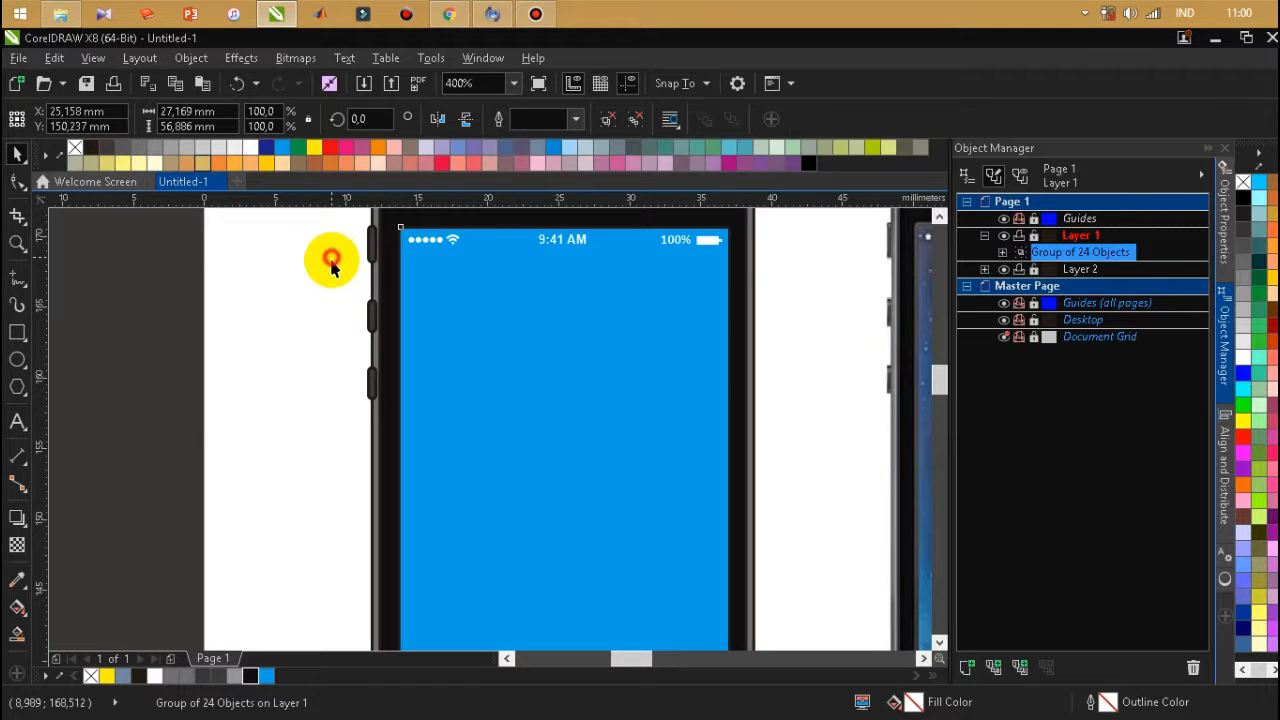
{"action": "scroll", "coordinate": [402, 412], "scroll_direction": "down", "scroll_amount": 1}
{"action": "left_click_drag", "start_coordinate": [355, 238], "coordinate": [606, 634]}
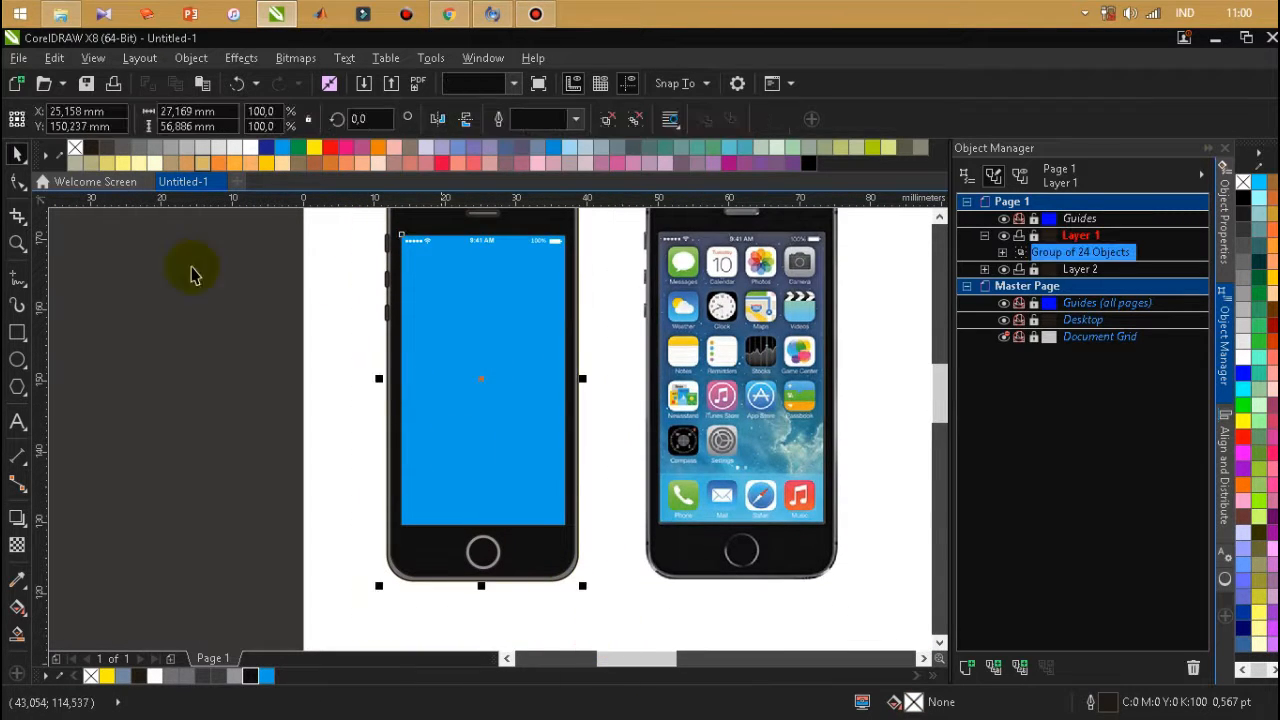
{"action": "right_click", "coordinate": [78, 156]}
{"action": "left_click", "coordinate": [209, 366]}
Examine the finished phone drawing's camera, speaker and status bar, and compare the whole drawing with the cropped photo.
{"action": "scroll", "coordinate": [472, 411], "scroll_direction": "down", "scroll_amount": 1}
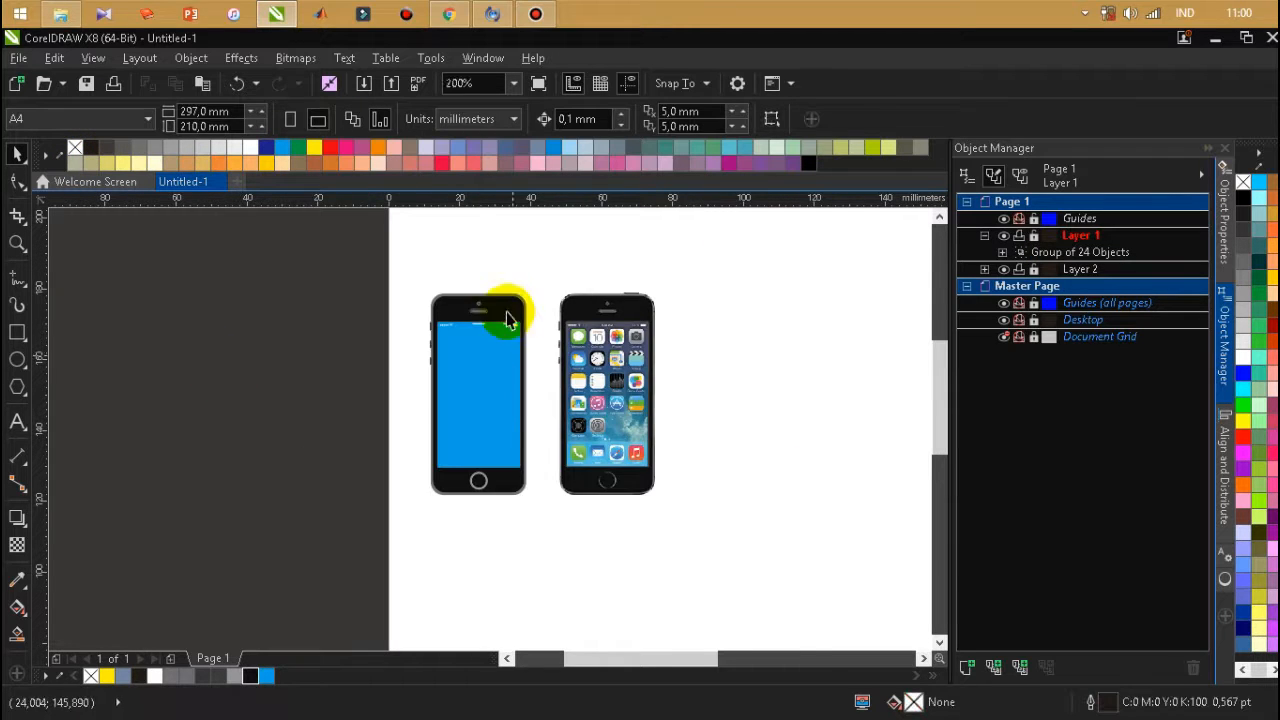
{"action": "scroll", "coordinate": [493, 277], "scroll_direction": "up", "scroll_amount": 1}
{"action": "left_click", "coordinate": [471, 471]}
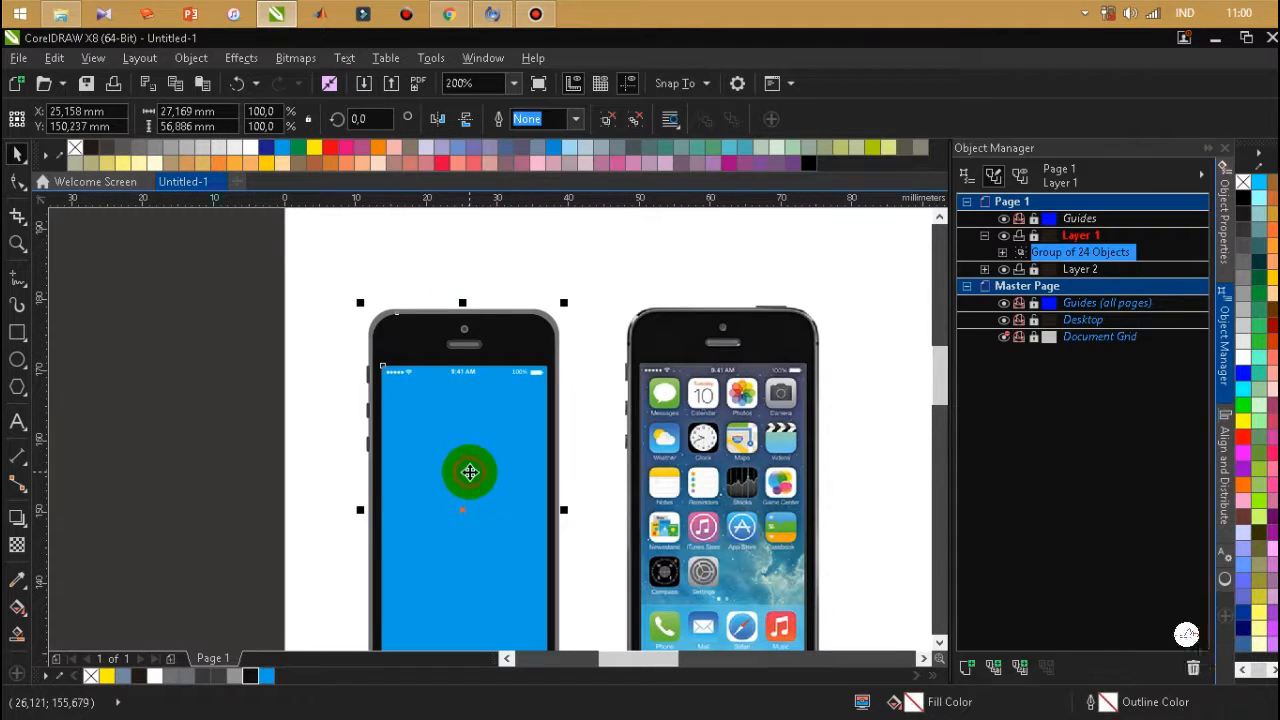
{"action": "left_click_drag", "start_coordinate": [427, 384], "coordinate": [419, 362]}
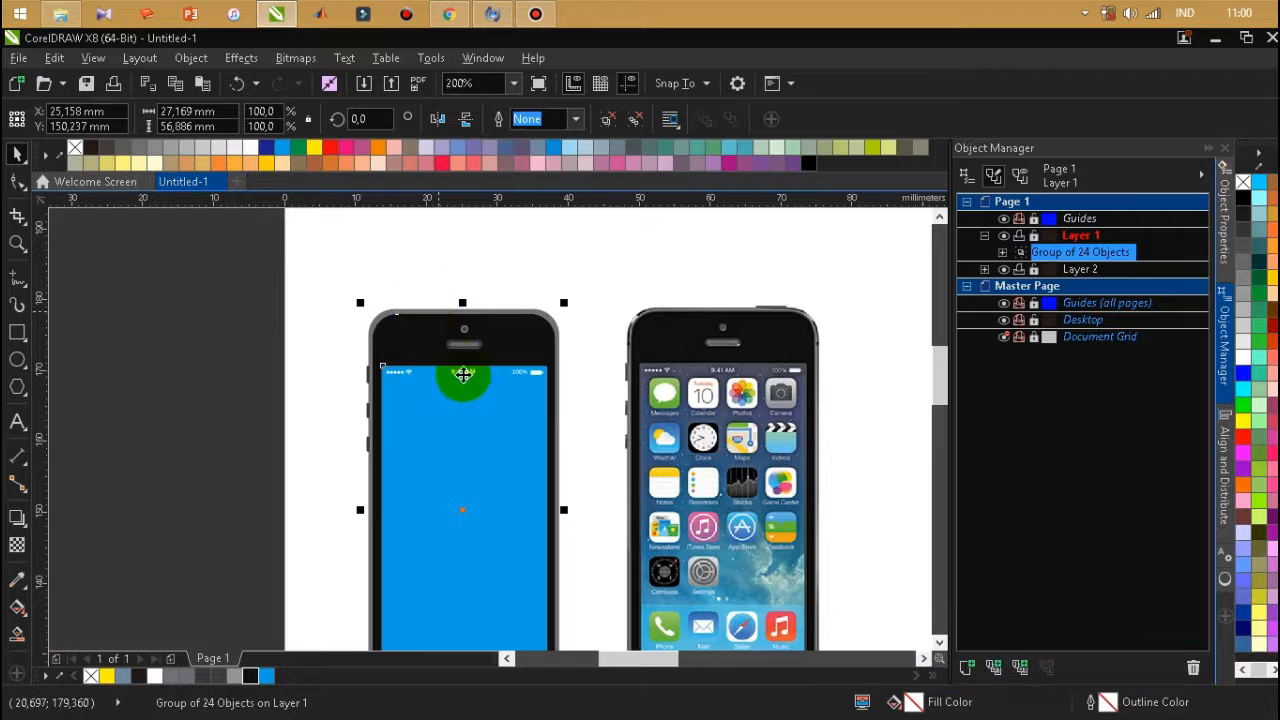
{"action": "scroll", "coordinate": [480, 348], "scroll_direction": "up", "scroll_amount": 2}
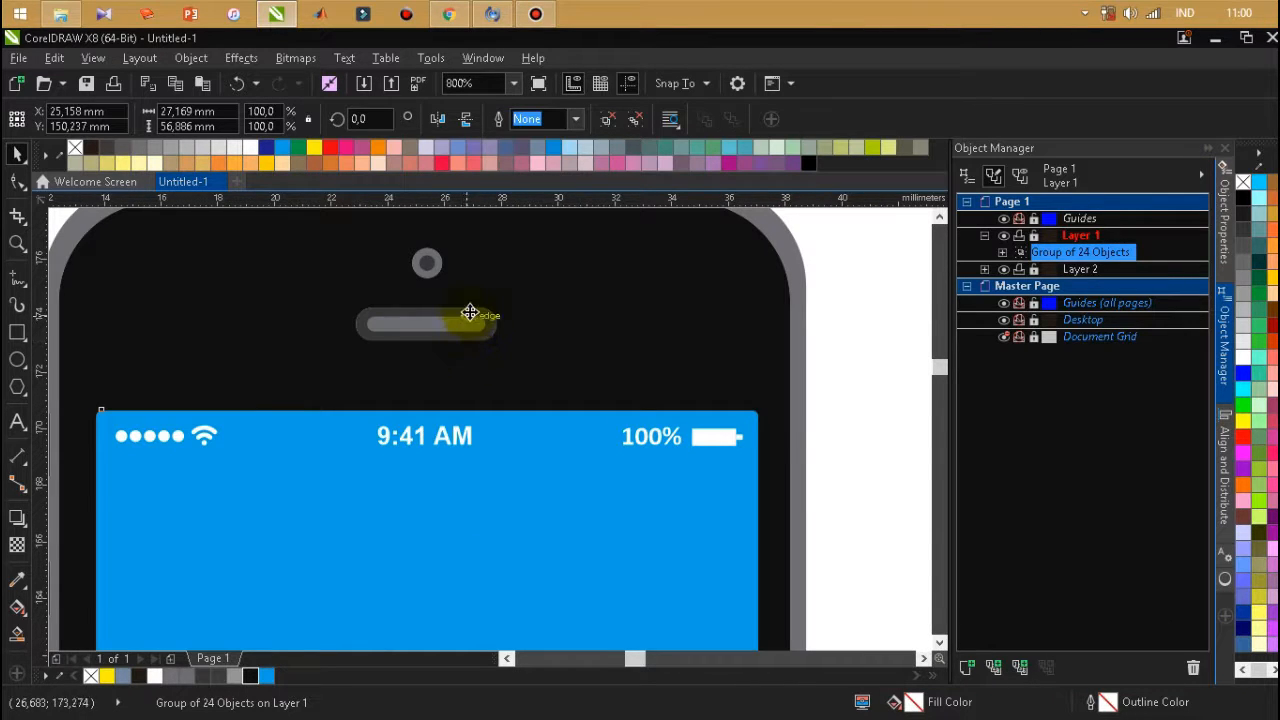
{"action": "scroll", "coordinate": [470, 313], "scroll_direction": "down", "scroll_amount": 2}
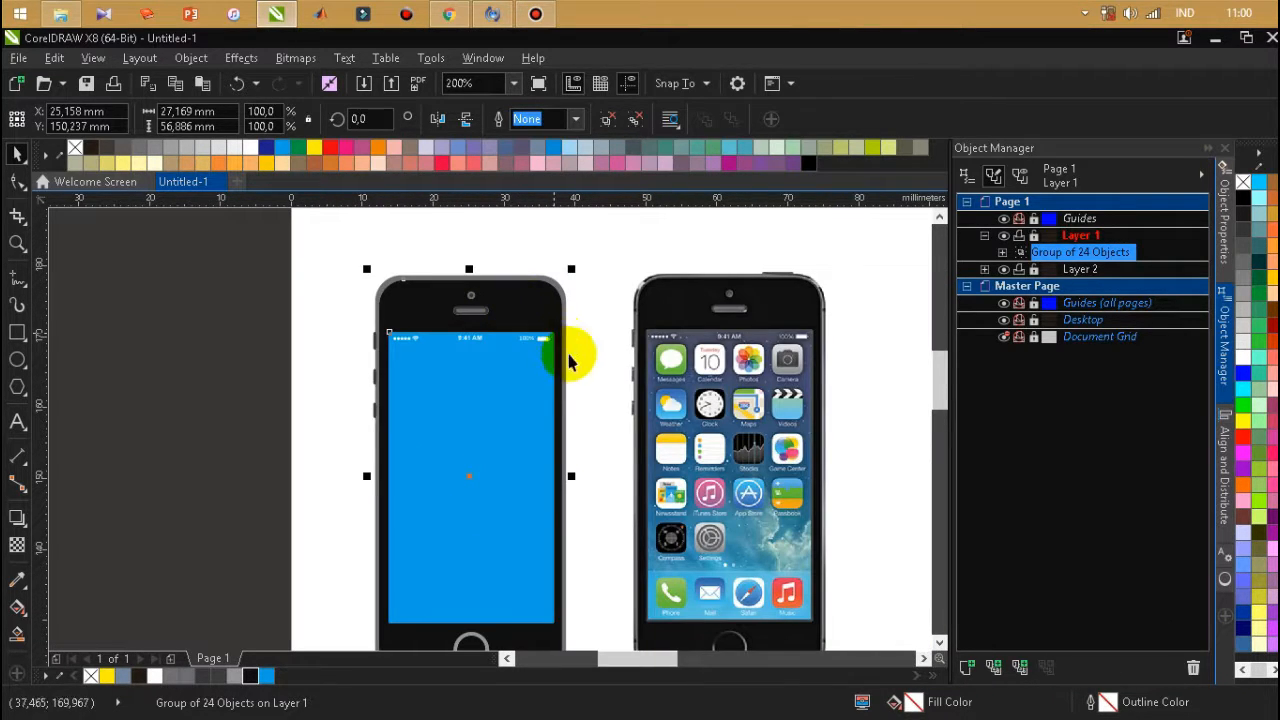
{"action": "left_click", "coordinate": [520, 250]}
{"action": "scroll", "coordinate": [534, 263], "scroll_direction": "down", "scroll_amount": 1}
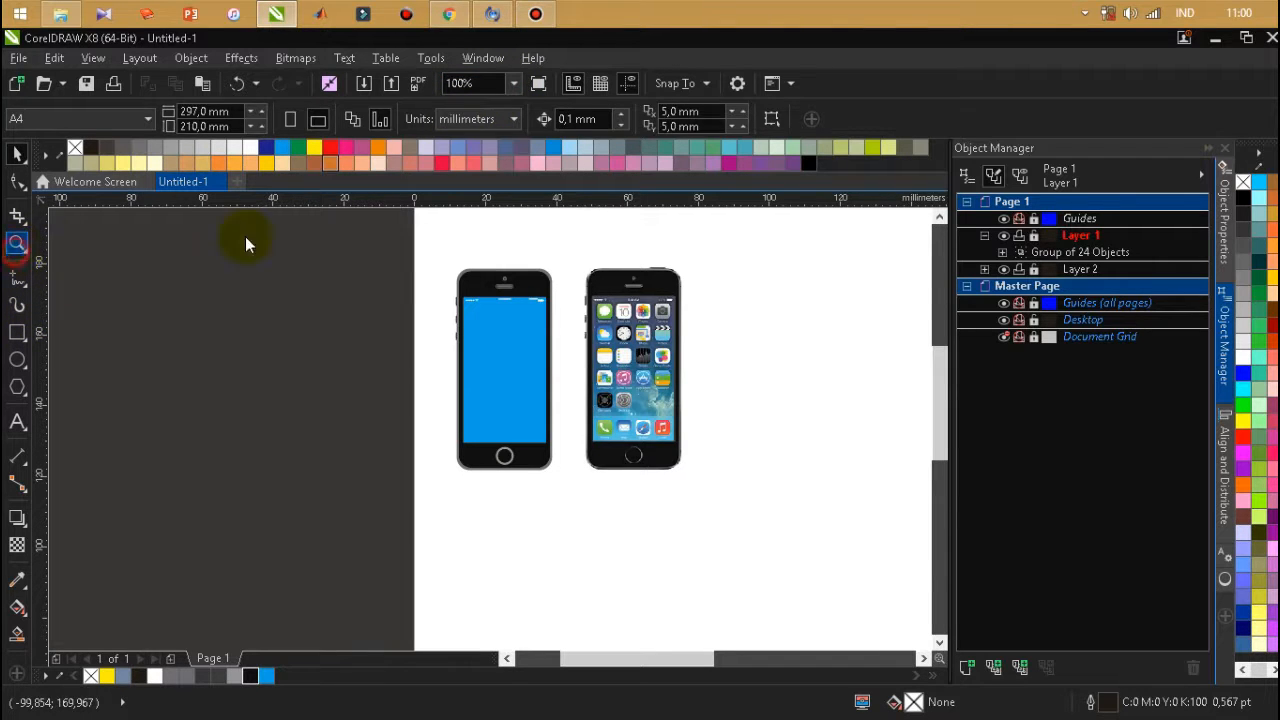
{"action": "left_click_drag", "start_coordinate": [441, 254], "coordinate": [694, 489]}
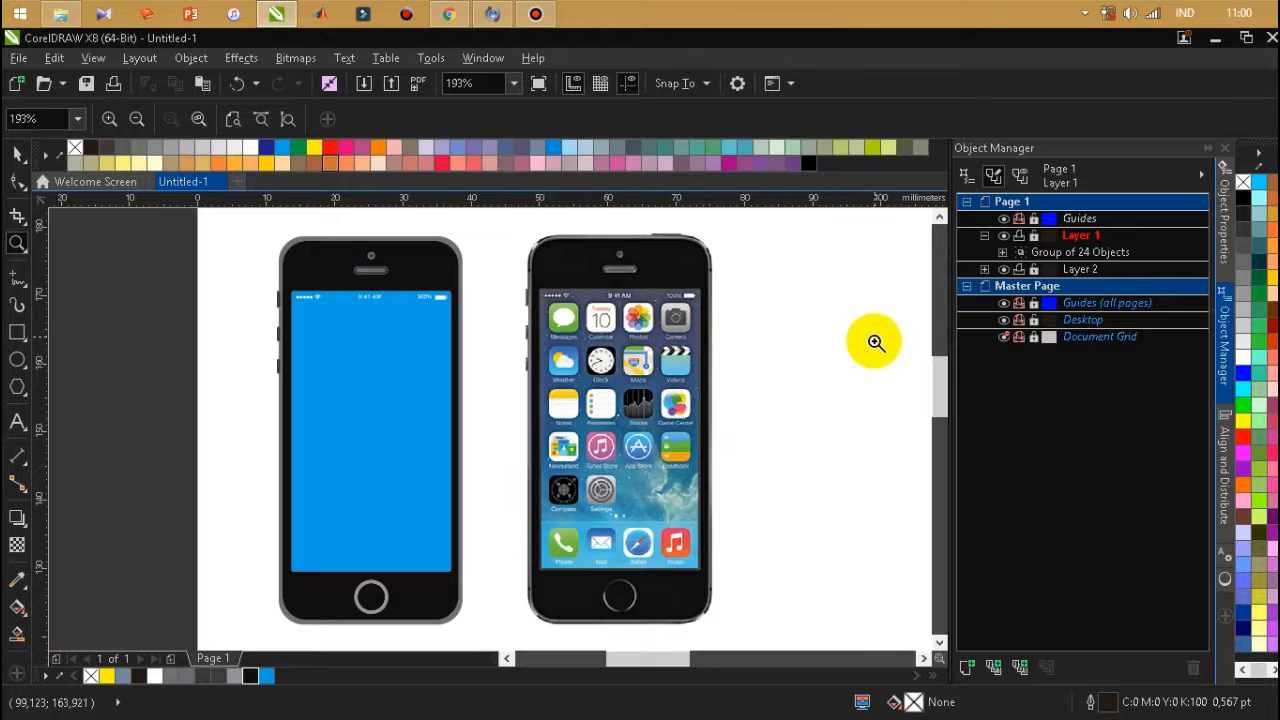
{"action": "left_click", "coordinate": [546, 14]}
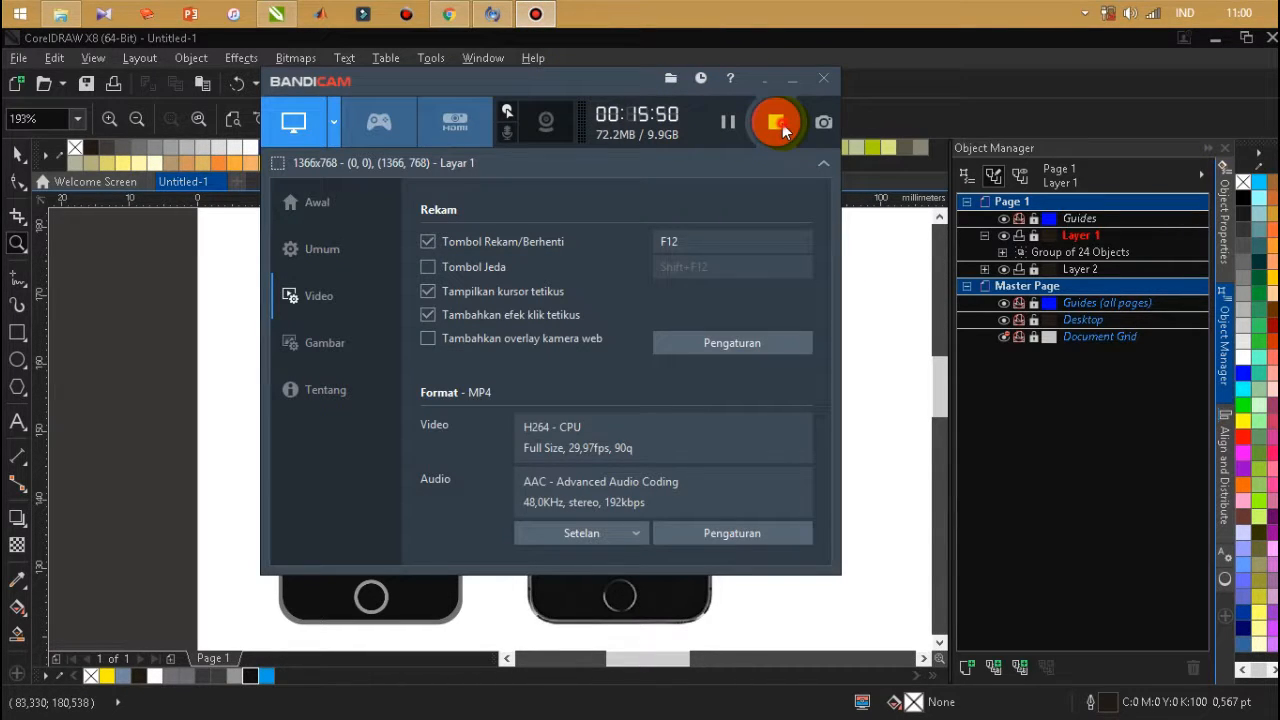